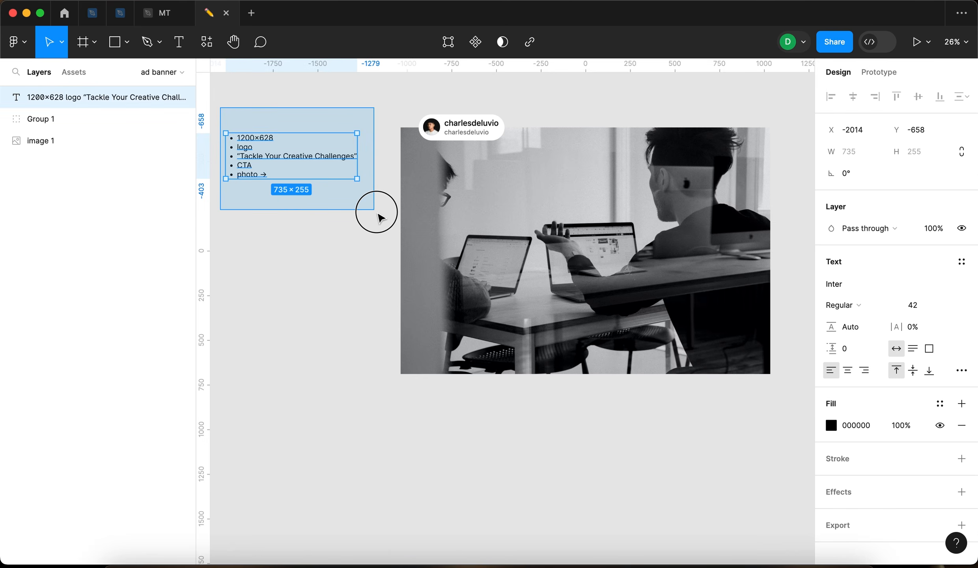
Step: Examine the banner brief list, the black-and-white office photo and the photographer credit badge
click(349, 263)
click(614, 295)
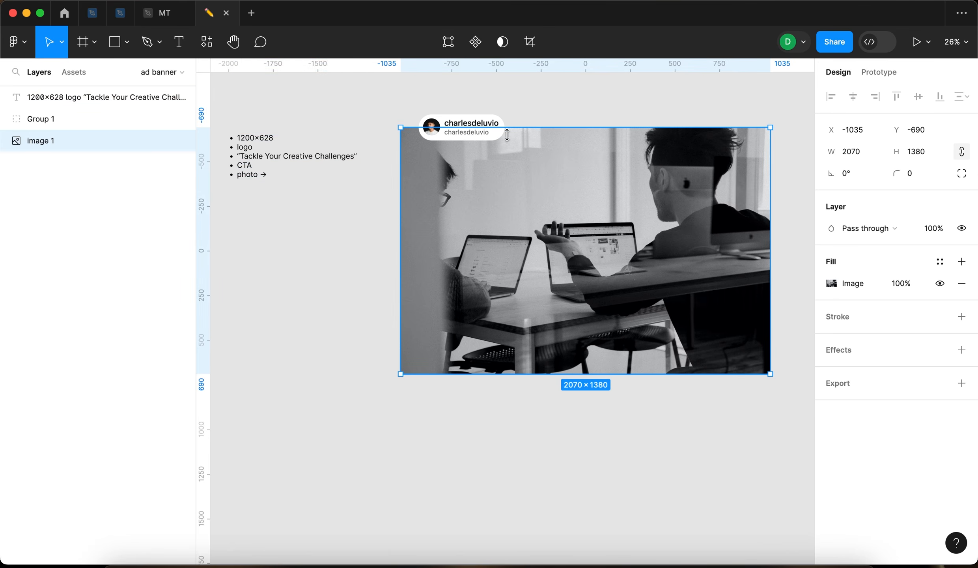
click(736, 455)
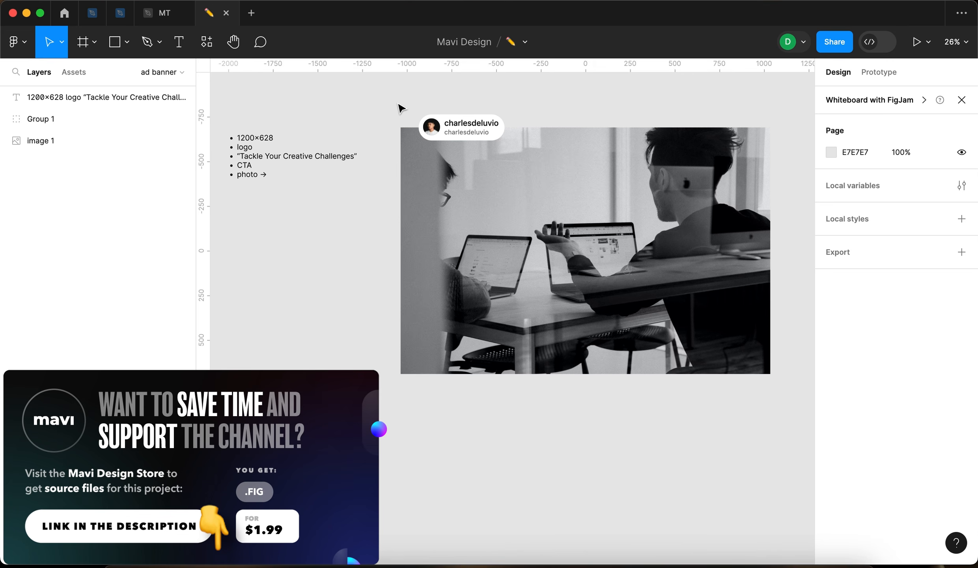
scroll(458, 123, up, 5)
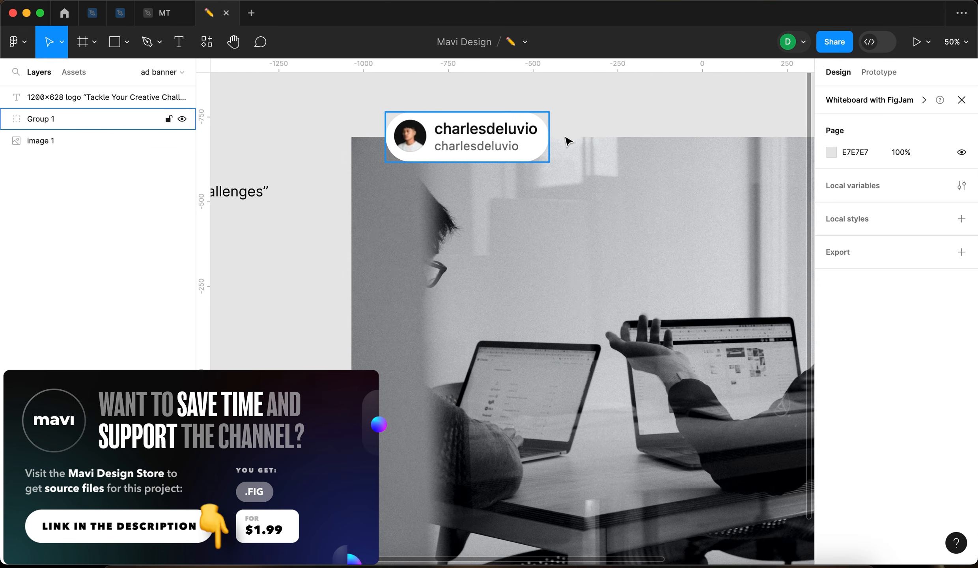
scroll(617, 124, down, 4)
click(720, 266)
scroll(367, 254, right, 2)
scroll(395, 278, left, 3)
scroll(404, 284, down, 2)
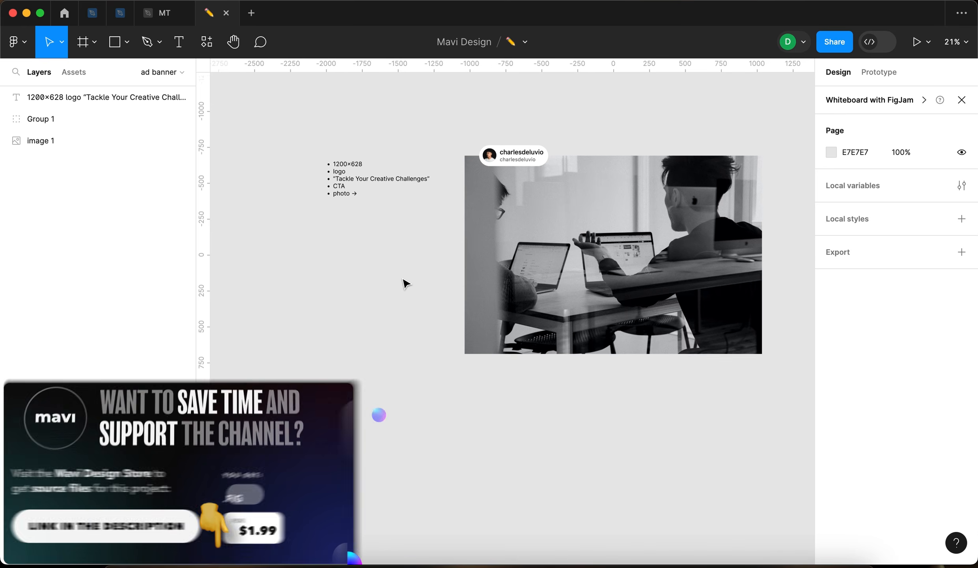
scroll(404, 284, down, 1)
scroll(372, 314, down, 1)
scroll(371, 314, right, 1)
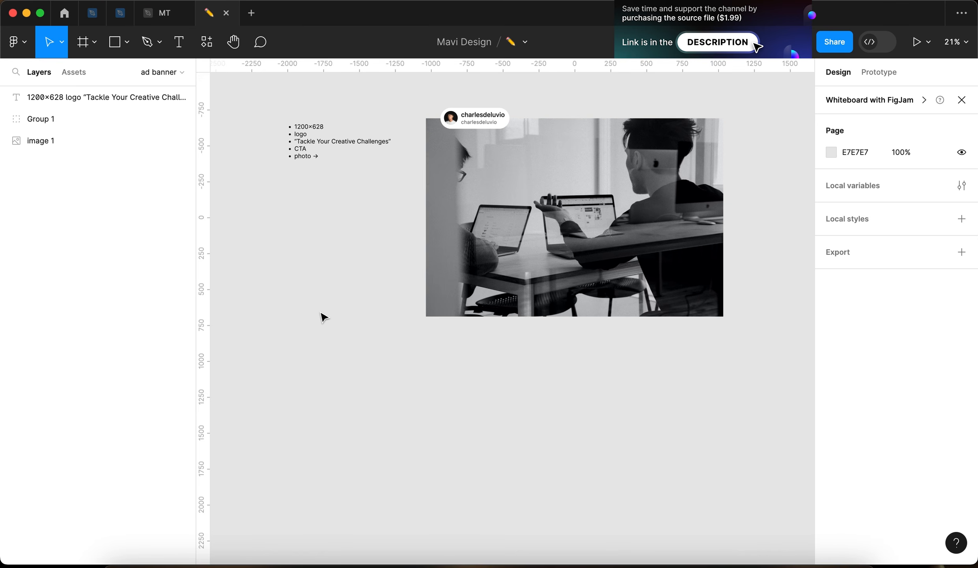
Step: Add a new frame in the empty area below the brief and set its size to 1200 × 628
key(f)
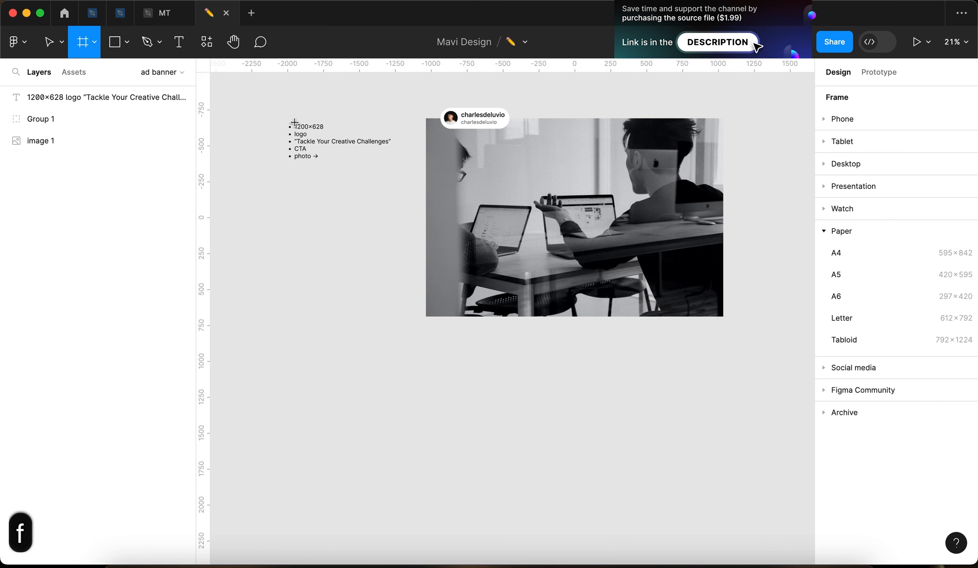
click(353, 402)
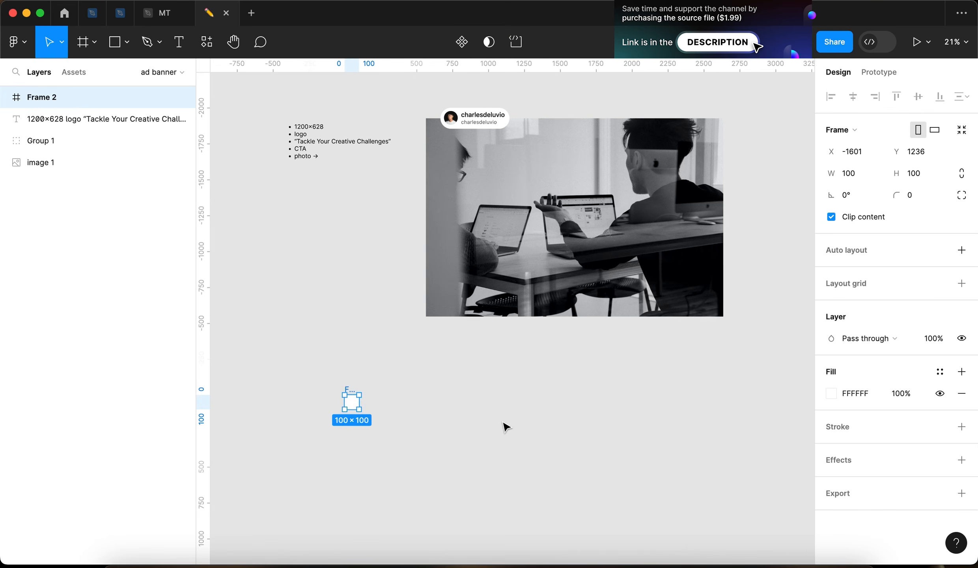
scroll(306, 419, up, 3)
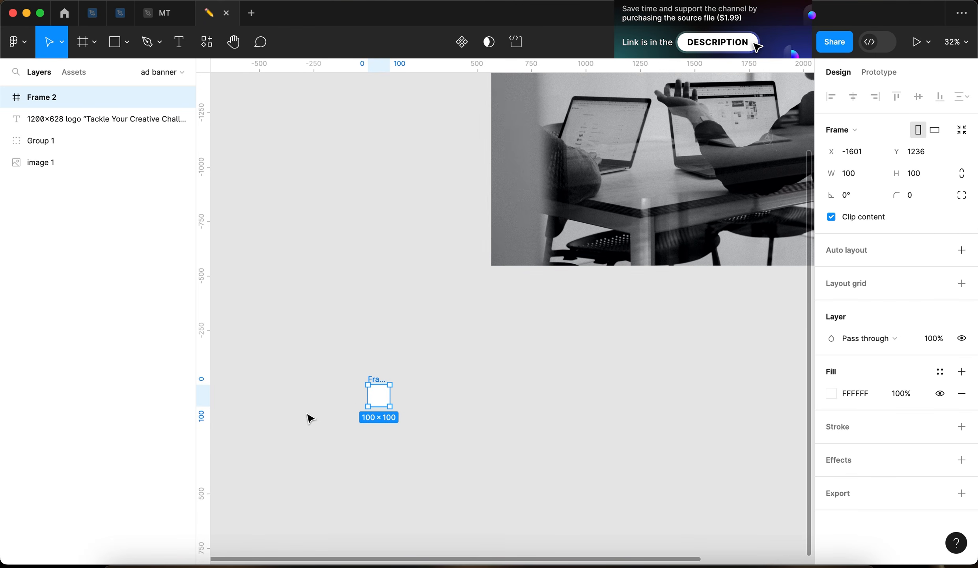
drag(376, 399, 364, 333)
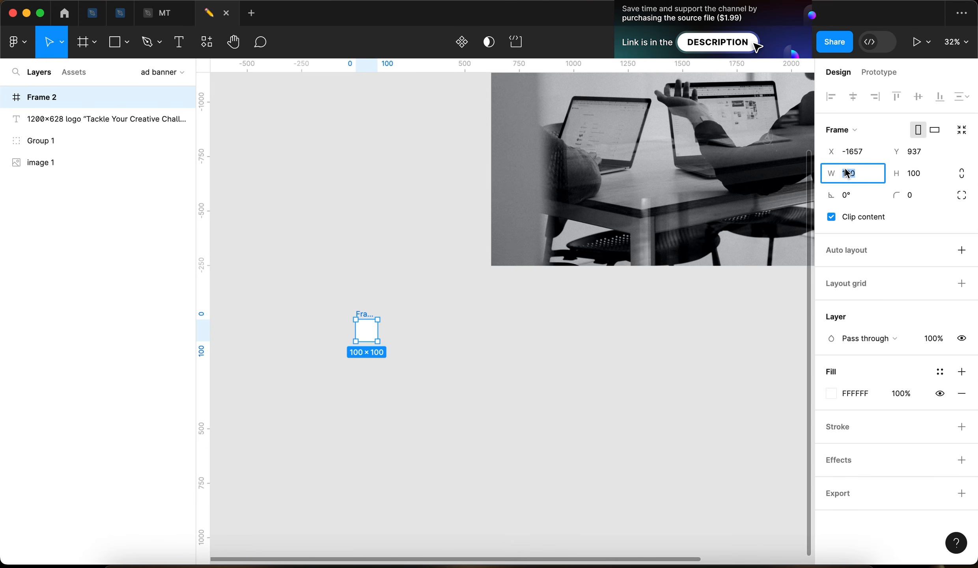
text(1)
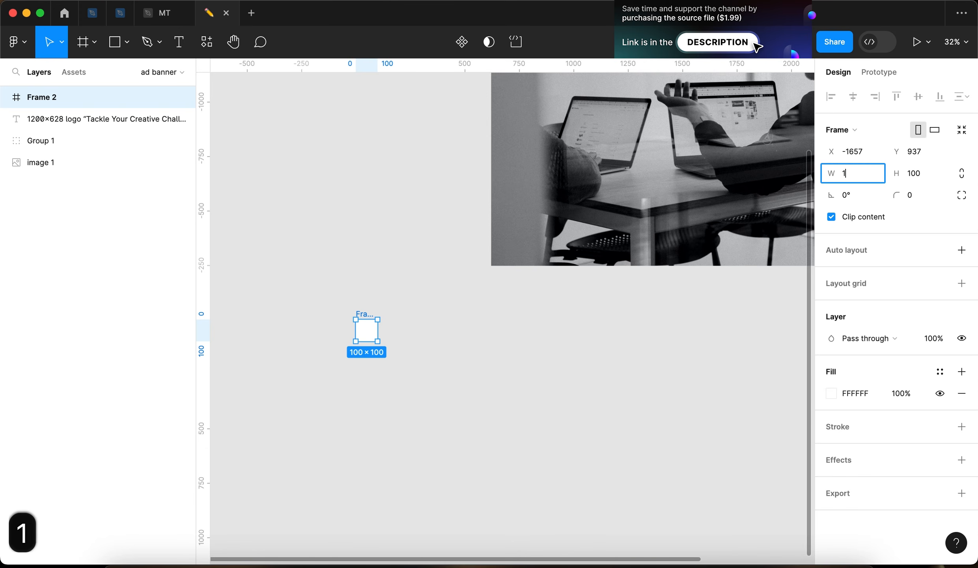
text(200)
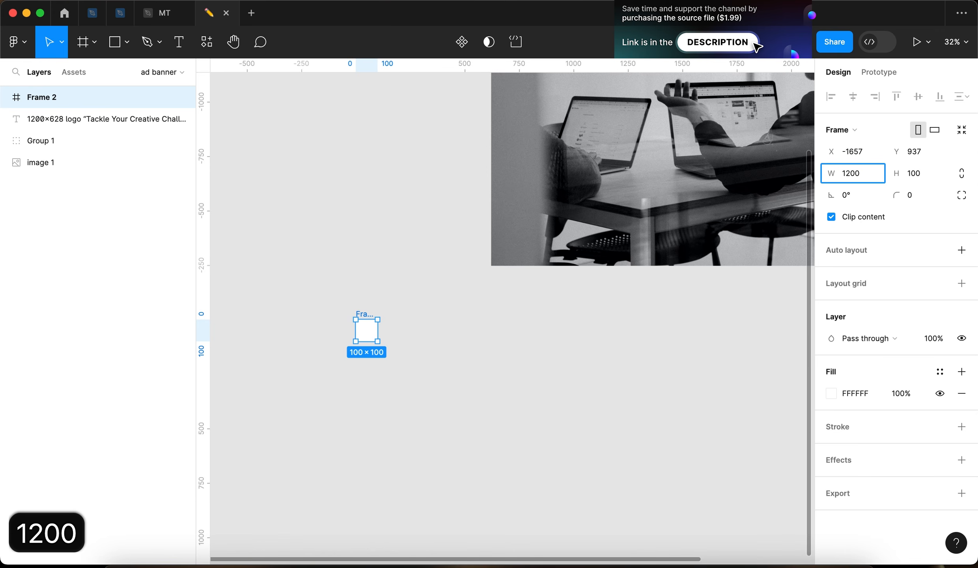
key(Tab)
text(62)
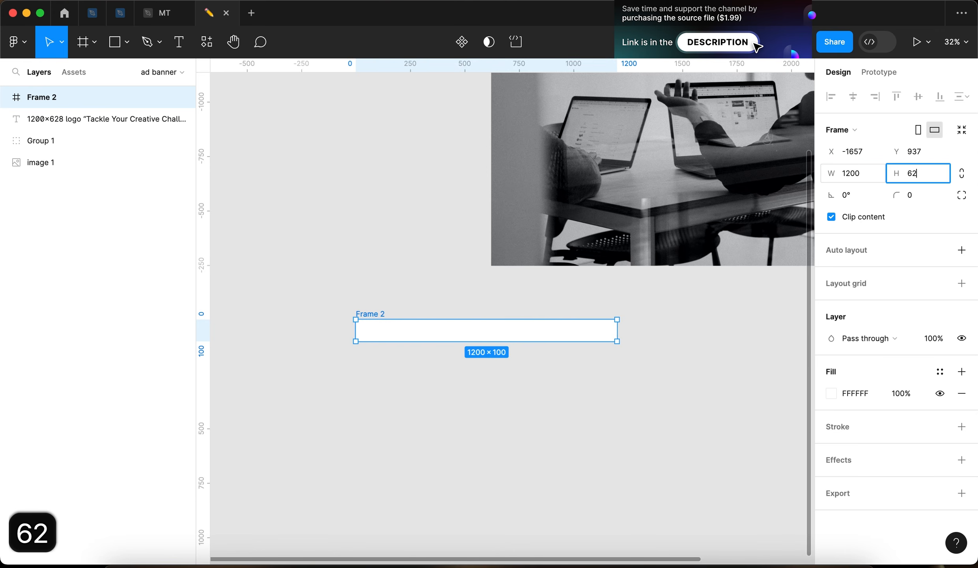
key(Return)
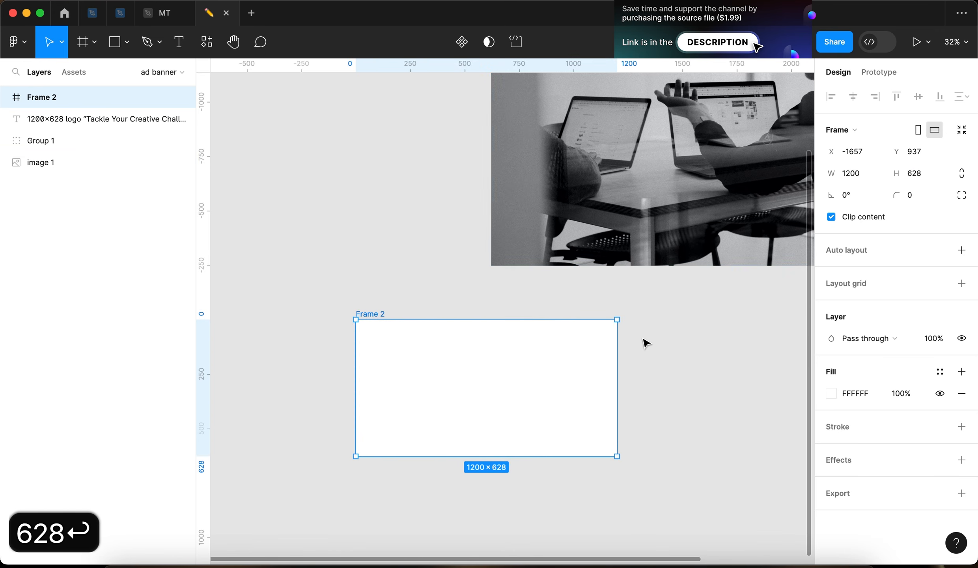
Step: Shift the 1200 × 628 frame to sit below the brief list and rename it "ad creative"
click(657, 343)
scroll(657, 342, down, 5)
drag(626, 353, 596, 350)
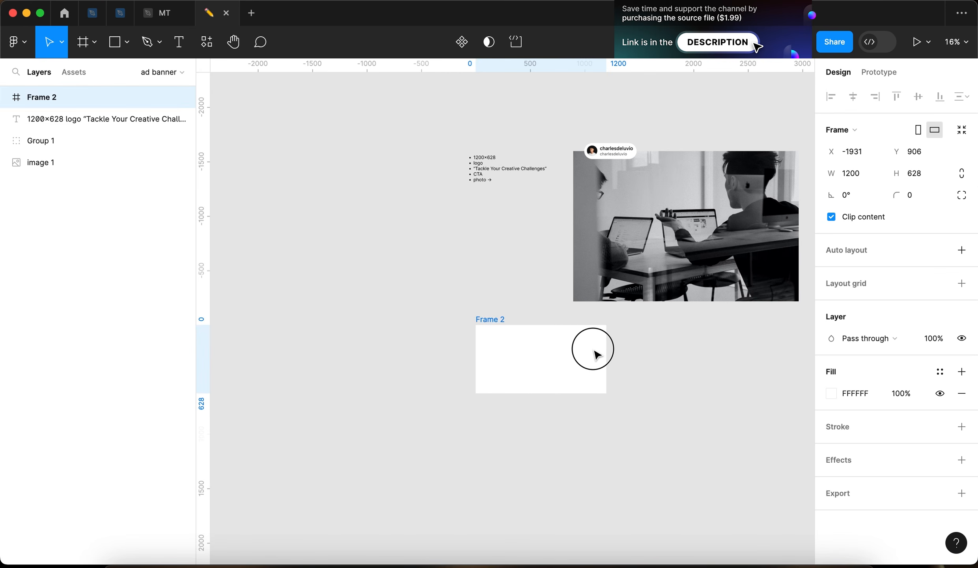
key(super+r)
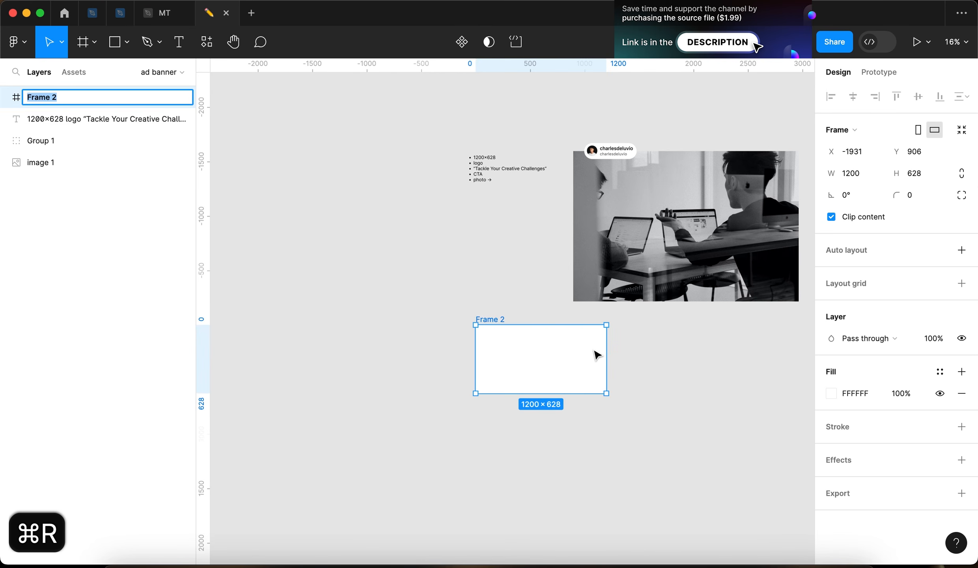
text(ad cr)
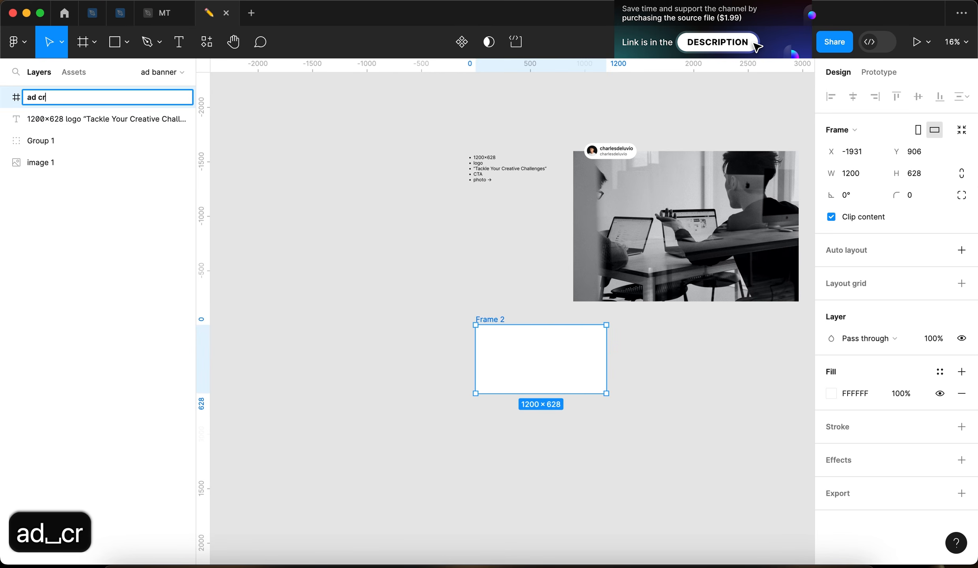
text(eative)
key(Return)
click(519, 278)
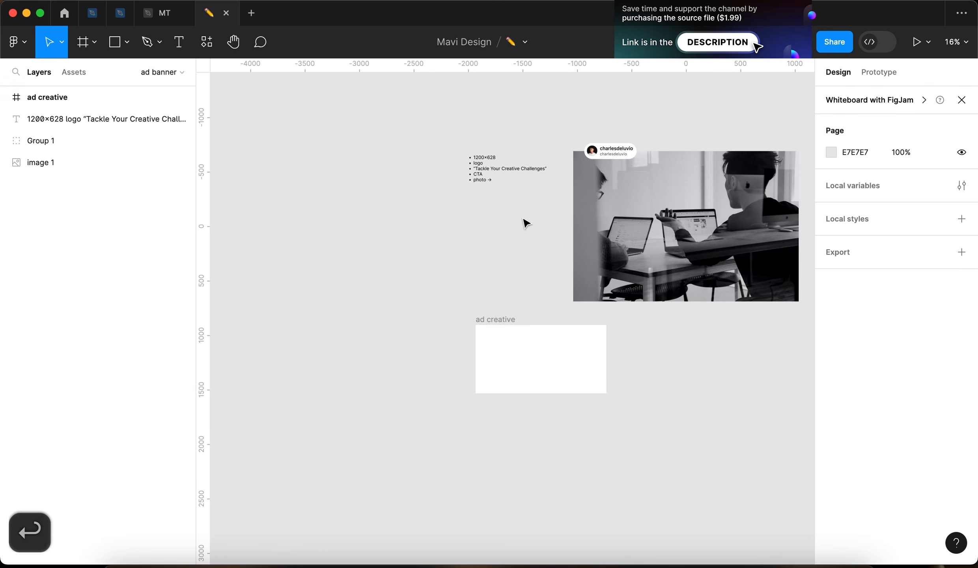
Step: Append a new bullet reading "red" at the end of the brief list
scroll(526, 223, up, 6)
click(460, 157)
key(Return)
key(Right)
key(Return)
text(red)
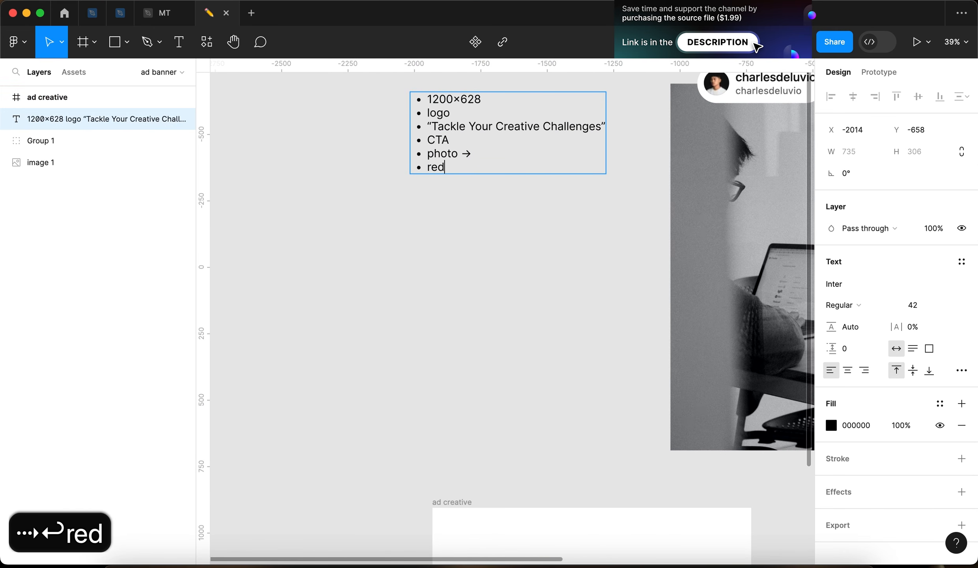
key(Escape)
click(461, 188)
drag(481, 230, 372, 315)
key(shift+1)
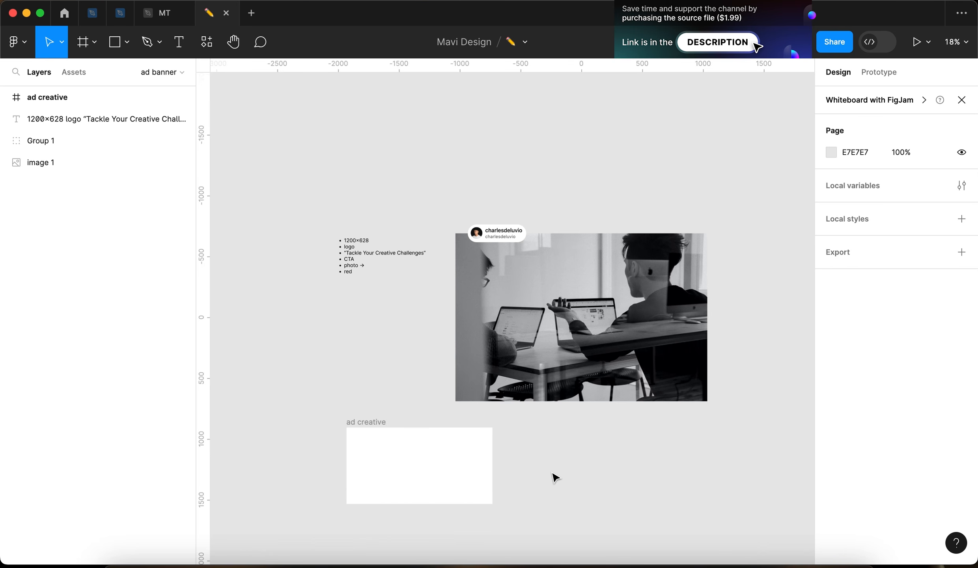
scroll(715, 332, down, 4)
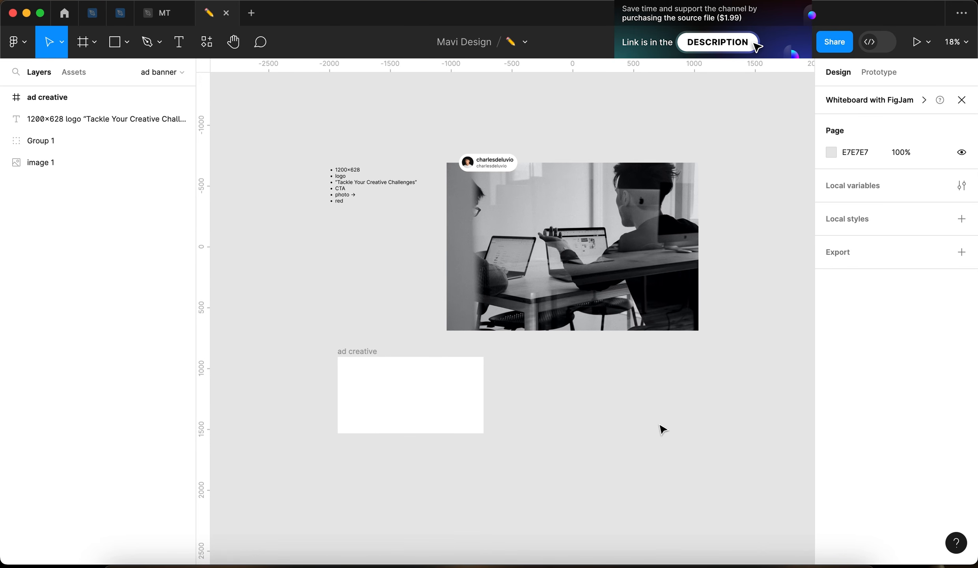
drag(360, 305, 371, 304)
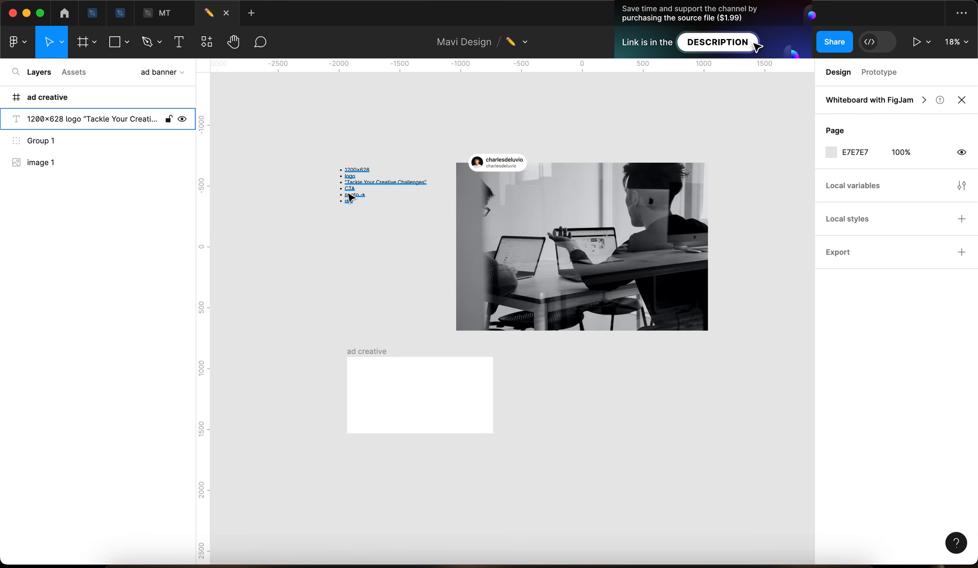
Step: Draw a logo placeholder frame of about 310 × 119 and position it just below the brief list
scroll(350, 197, up, 5)
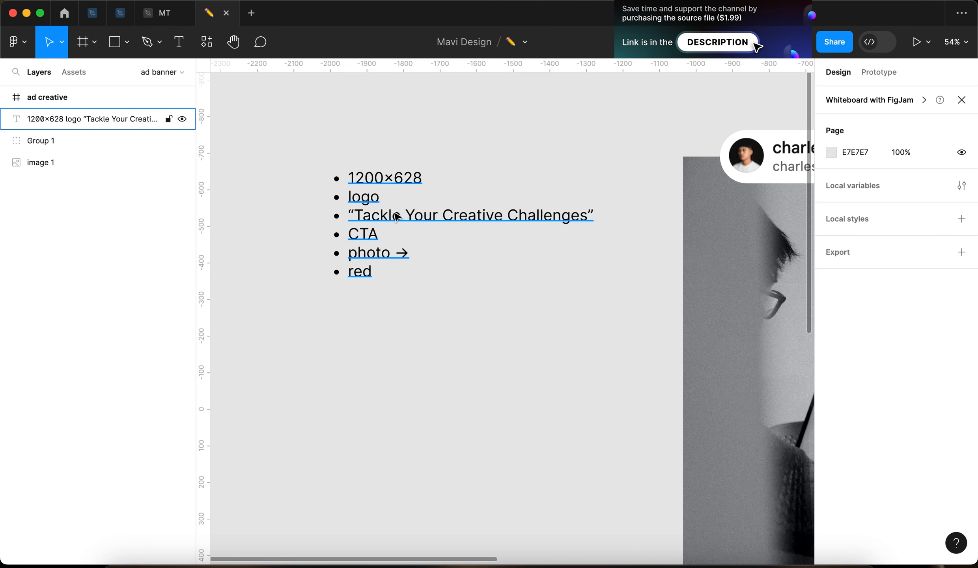
drag(423, 375, 460, 351)
key(f)
drag(330, 322, 444, 365)
click(482, 377)
drag(373, 349, 441, 345)
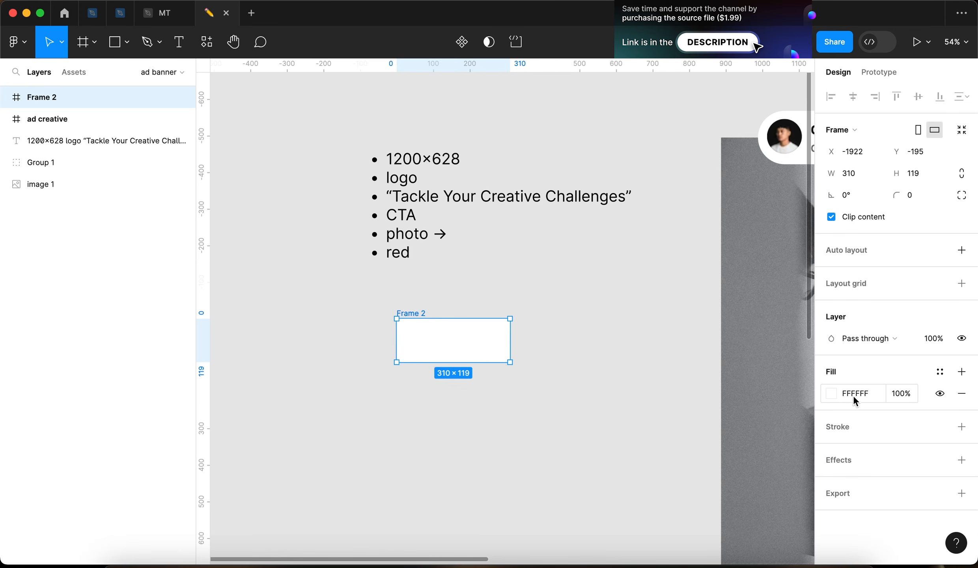
Step: Change the placeholder frame's fill to light grey D4D4D4
click(831, 393)
drag(662, 276, 631, 240)
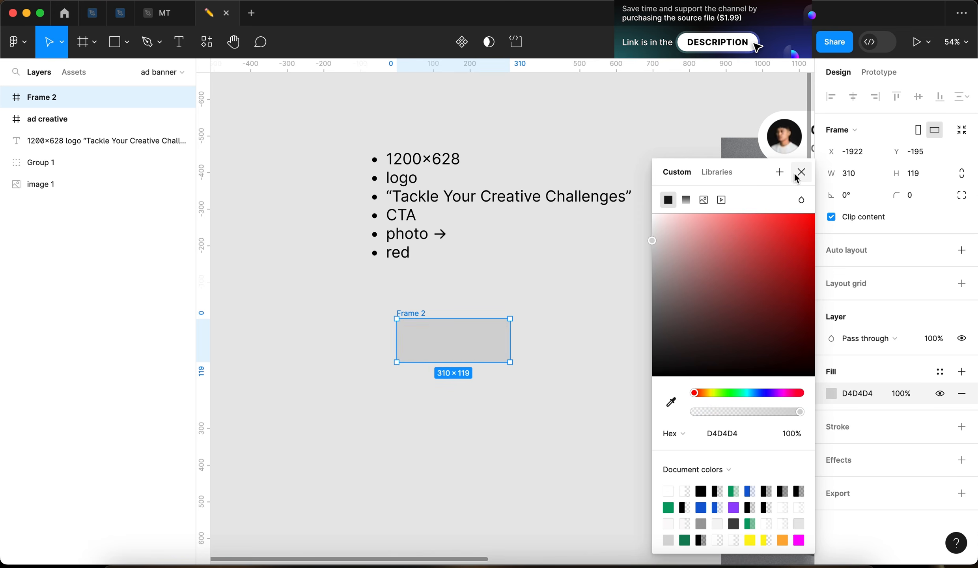
click(800, 173)
click(361, 200)
click(469, 202)
click(509, 393)
Step: Add a text layer reading "Tackle Your Creative Challenges" below the grey placeholder frame
scroll(511, 394, down, 2)
scroll(511, 394, right, 2)
key(t)
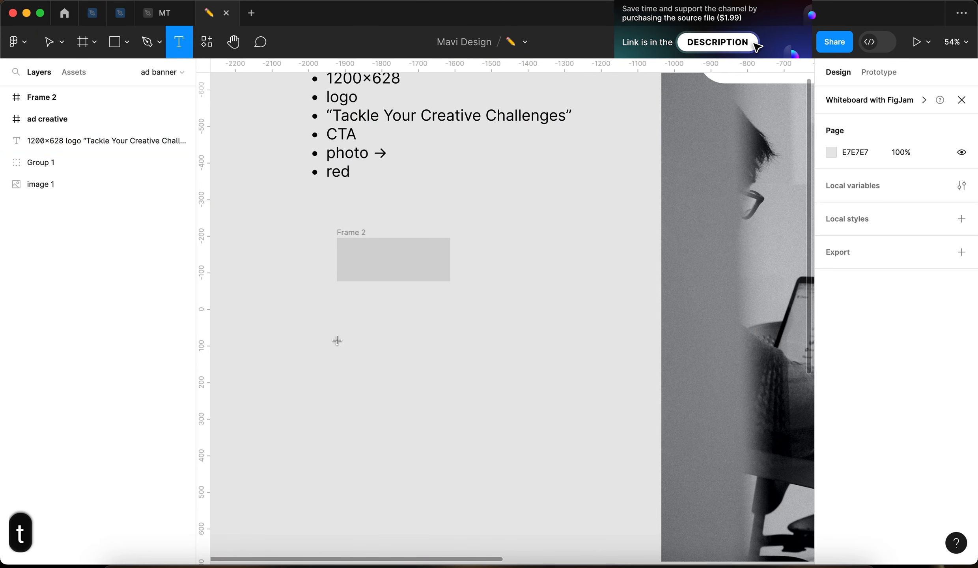
click(294, 341)
text(Tackle Y)
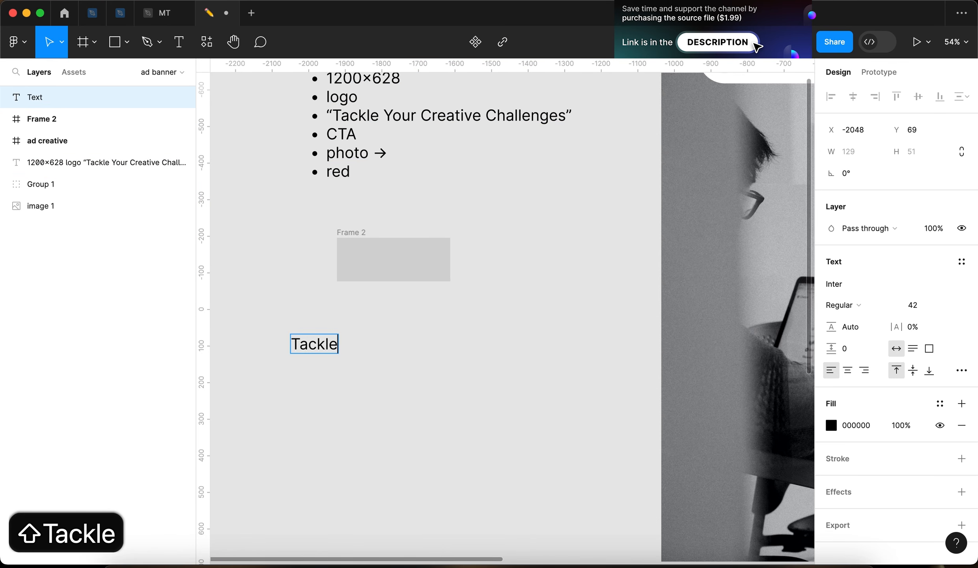
key(BackSpace)
text(Your Creative Challenges)
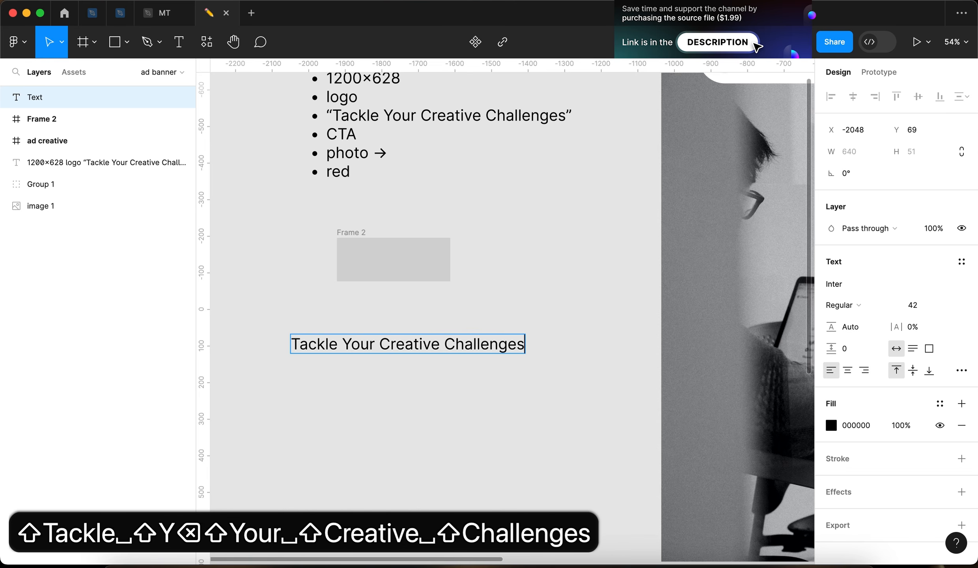
key(Escape)
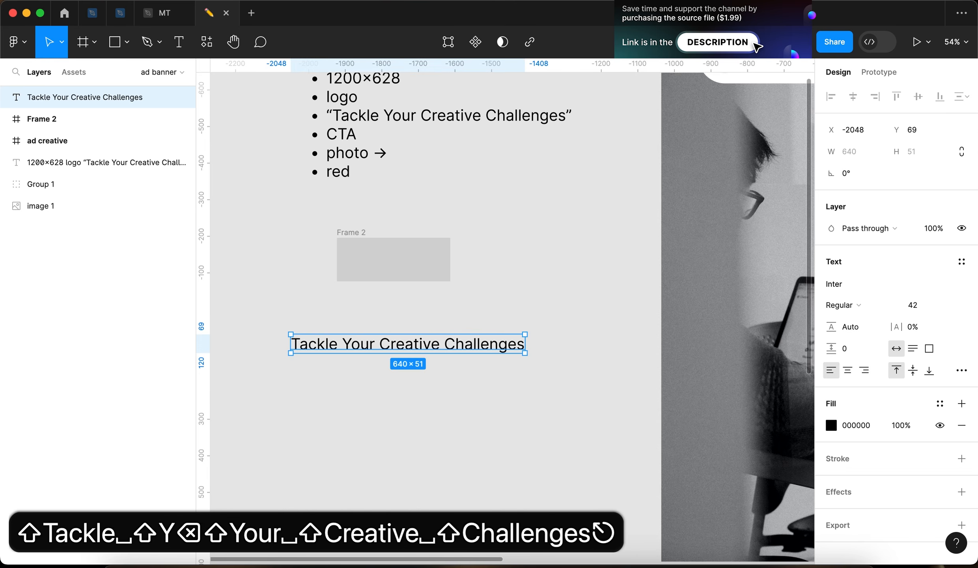
Step: Reposition the headline text and place a copy beneath it reading "brief subheadline/ description"
click(445, 485)
drag(467, 351, 437, 367)
double_click(437, 367)
text(b)
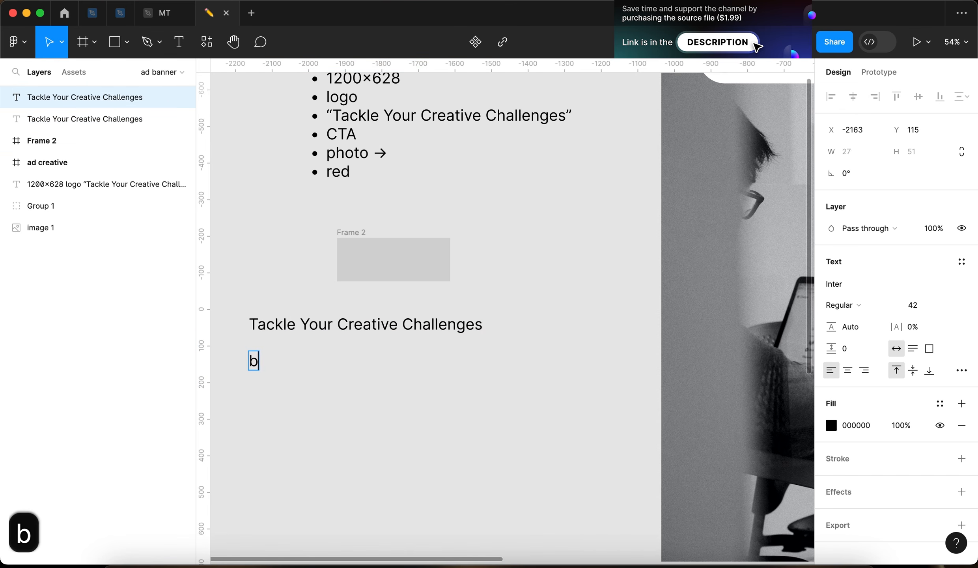
text(rief subheadline/ description)
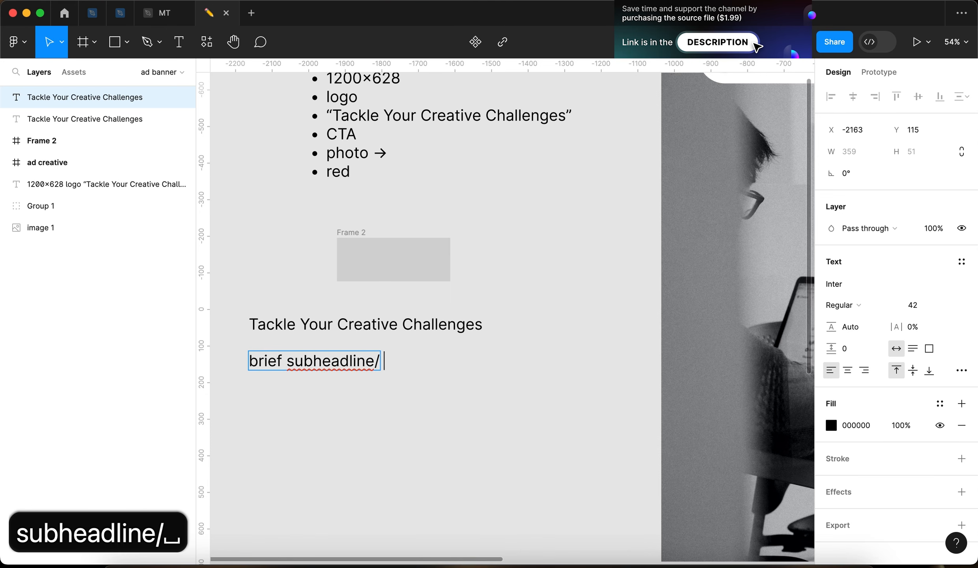
key(Escape)
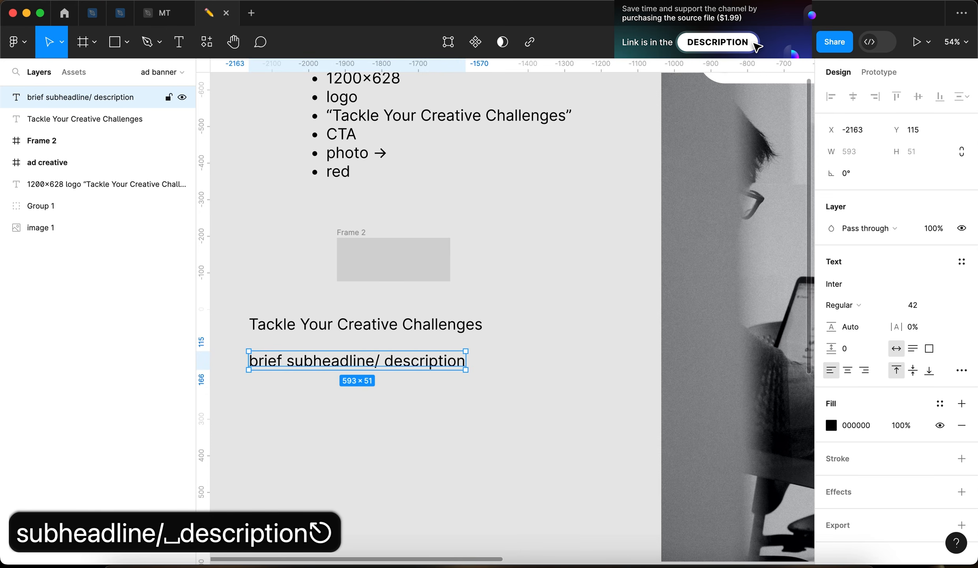
Step: Duplicate the headline below the subheadline and change the copy's text to "WORK WITH US"
click(453, 416)
click(433, 329)
scroll(432, 418, down, 1)
drag(454, 305, 454, 411)
double_click(455, 414)
text(WORK IWTH)
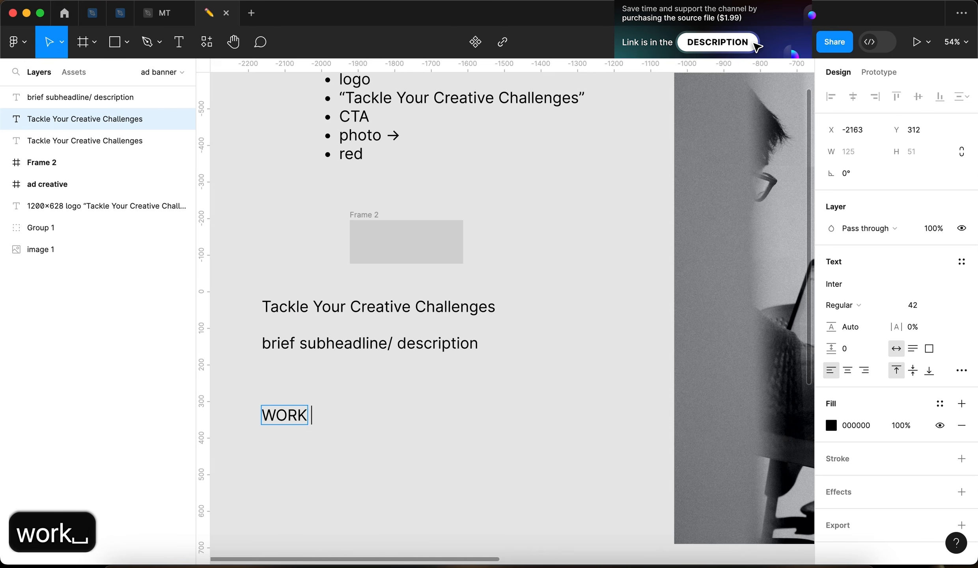
key(BackSpace)
key(BackSpace)
key(BackSpace)
key(BackSpace)
text(WITH US)
key(Escape)
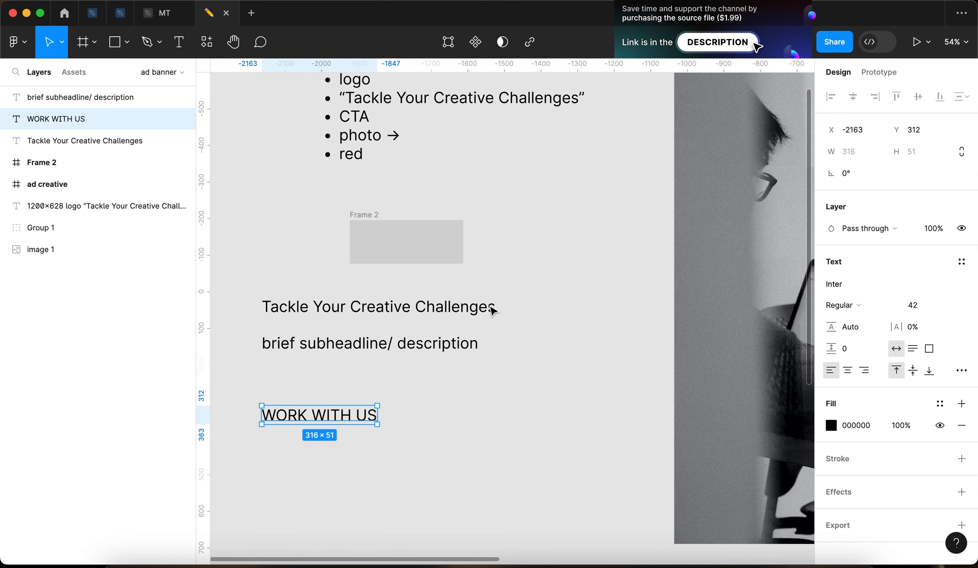
Step: Move the office photo down so it sits beside the "ad creative" frame
click(394, 150)
scroll(607, 273, down, 3)
scroll(608, 276, right, 4)
scroll(608, 276, down, 10)
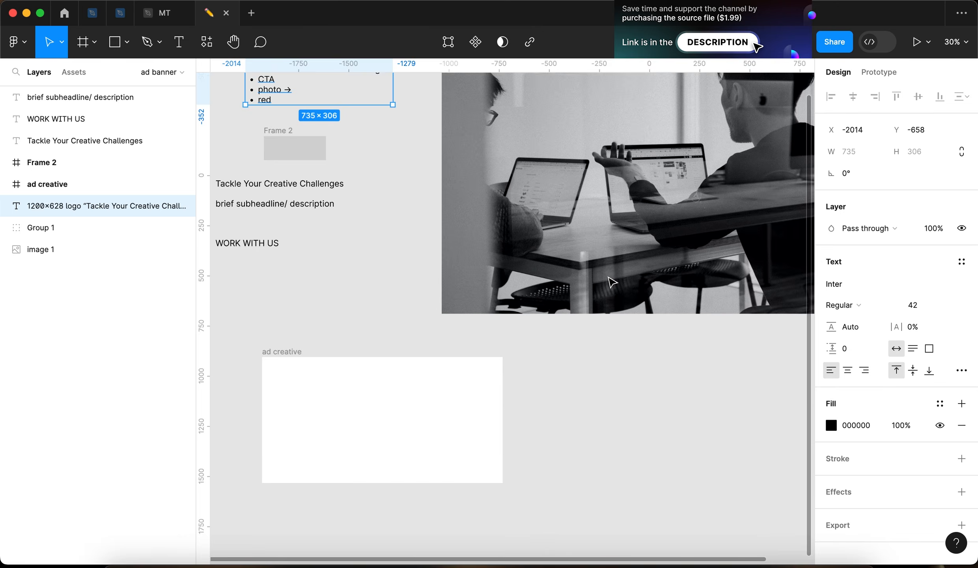
click(631, 228)
drag(638, 221, 675, 359)
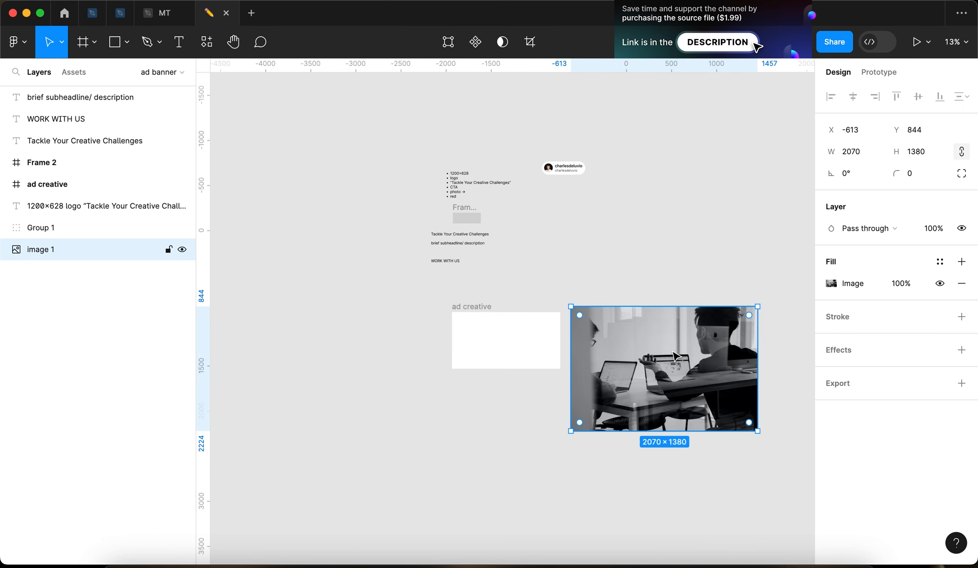
Step: Scale the office photo down to 648 × 432 and place it just above the "ad creative" frame
key(k)
drag(663, 311, 438, 215)
scroll(599, 322, up, 5)
click(481, 301)
drag(587, 276, 721, 317)
click(415, 246)
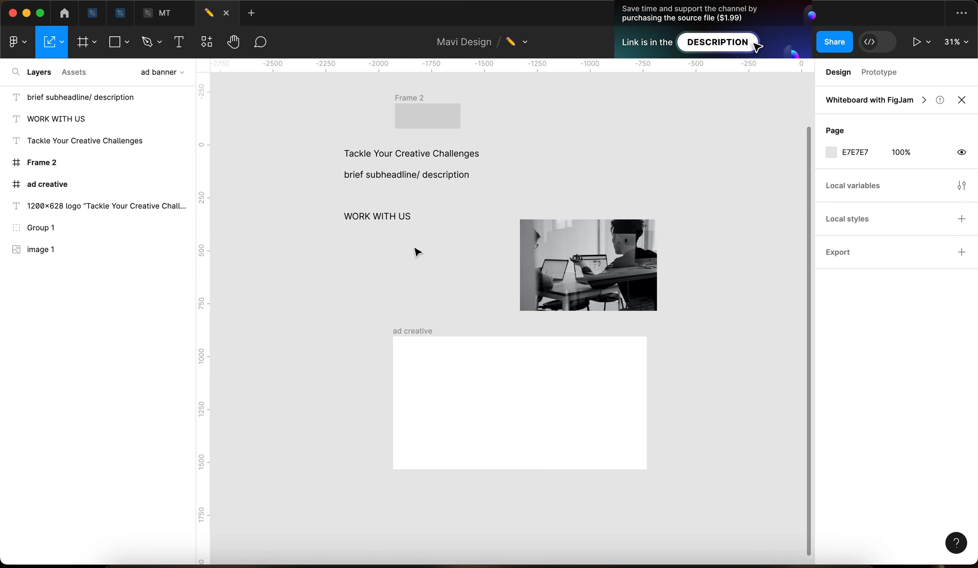
Step: Move the headline and "WORK WITH US" texts into the "ad creative" frame and put the subheadline below the frame
drag(379, 218, 597, 449)
drag(396, 156, 454, 369)
drag(387, 178, 561, 505)
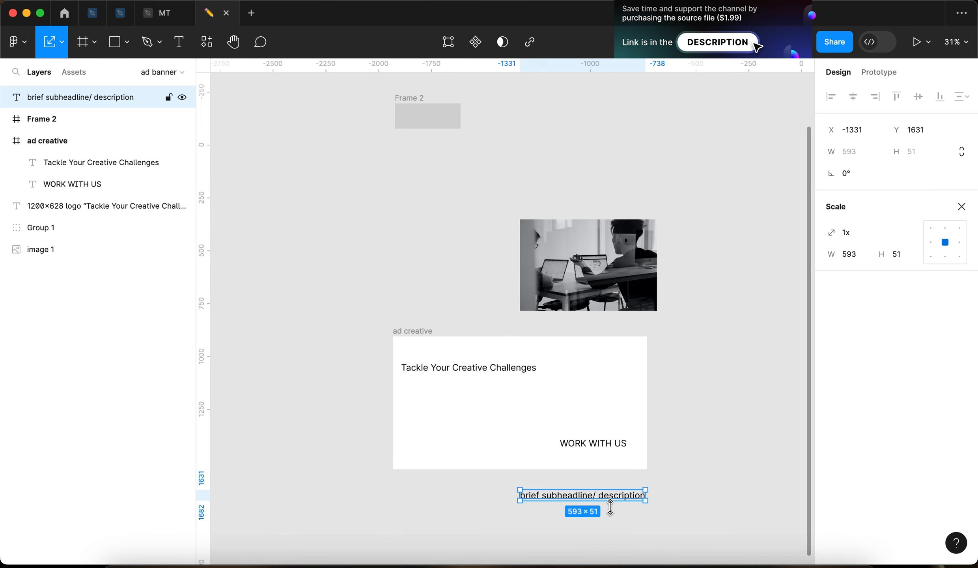
Step: Move the grey placeholder frame down and rename it "logo placeholder"
scroll(453, 236, up, 2)
drag(445, 159, 443, 240)
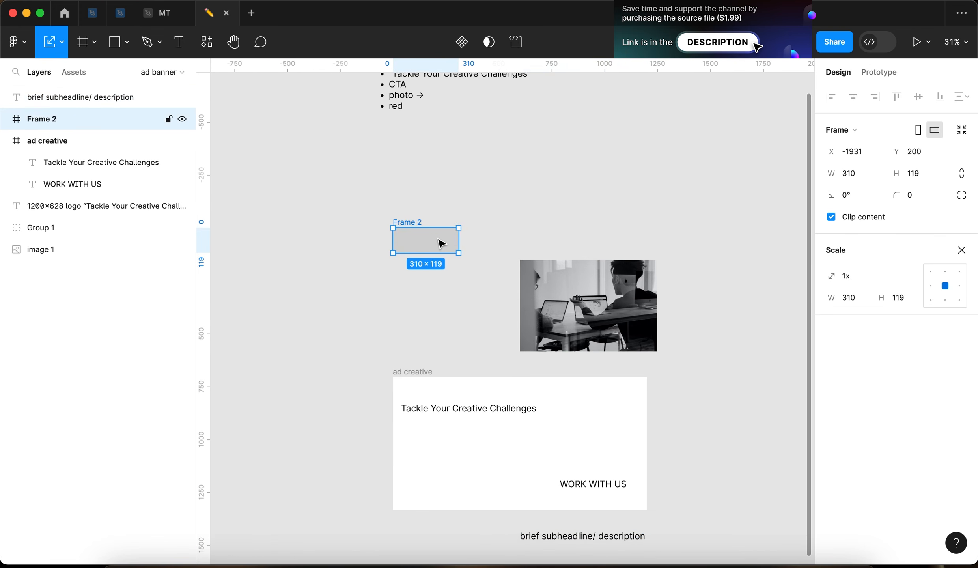
key(super+r)
text(logo placeholder)
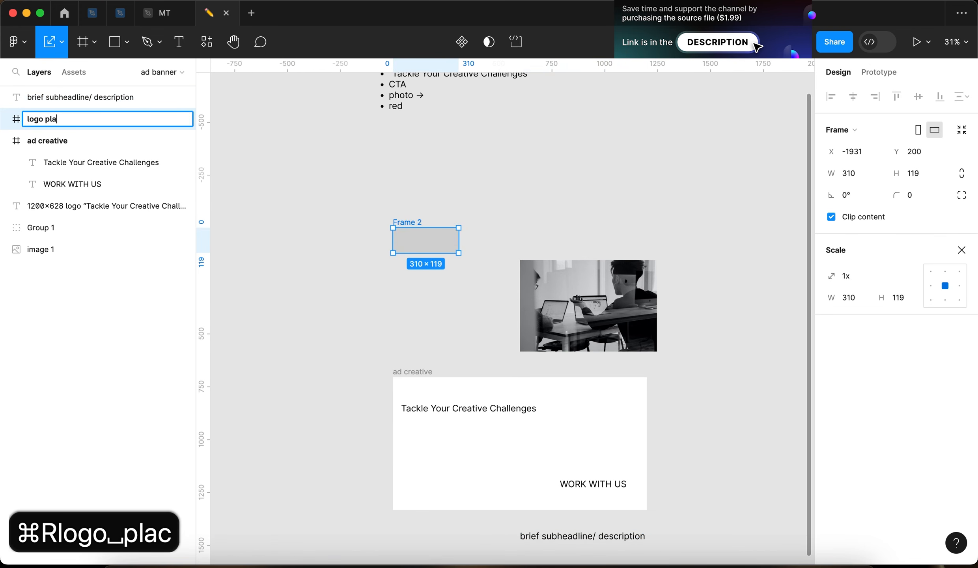
key(Return)
Step: Shrink the logo placeholder, place it near the upper-left corner inside the "ad creative" frame, and align the headline beneath it
drag(456, 251, 487, 417)
key(super+z)
key(v)
click(426, 290)
drag(430, 391, 426, 395)
click(427, 291)
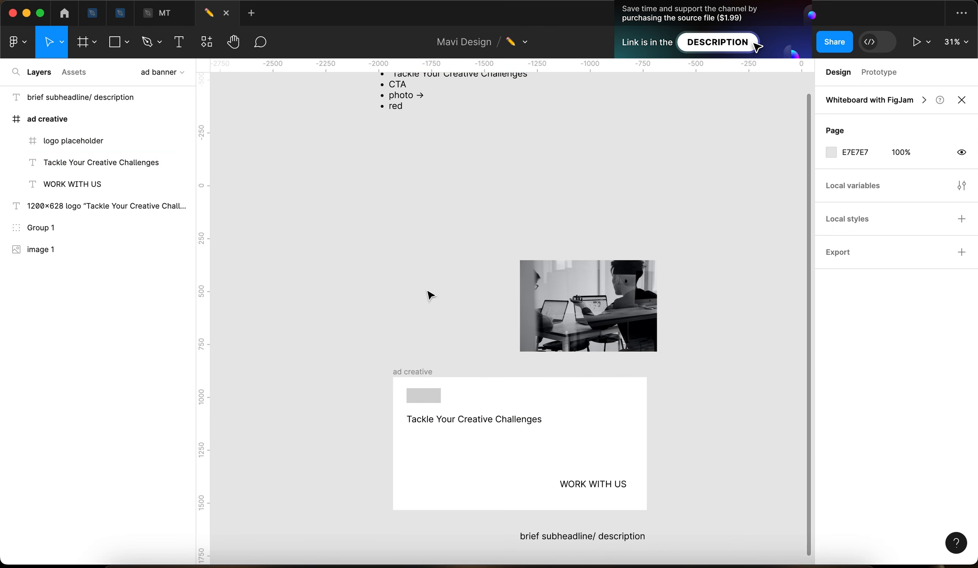
Step: Move the office photo to the empty canvas area right of the "ad creative" frame
scroll(430, 295, up, 2)
drag(571, 347, 753, 484)
drag(738, 426, 610, 237)
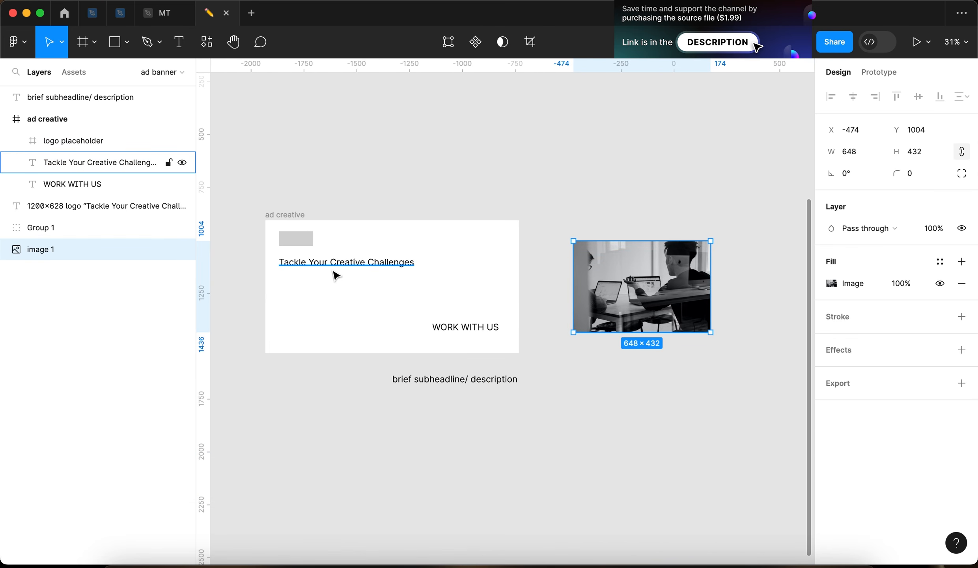
Step: Draw a rectangle of about 623 × 445 on the empty canvas below the subheadline text
scroll(351, 265, left, 5)
scroll(351, 265, down, 2)
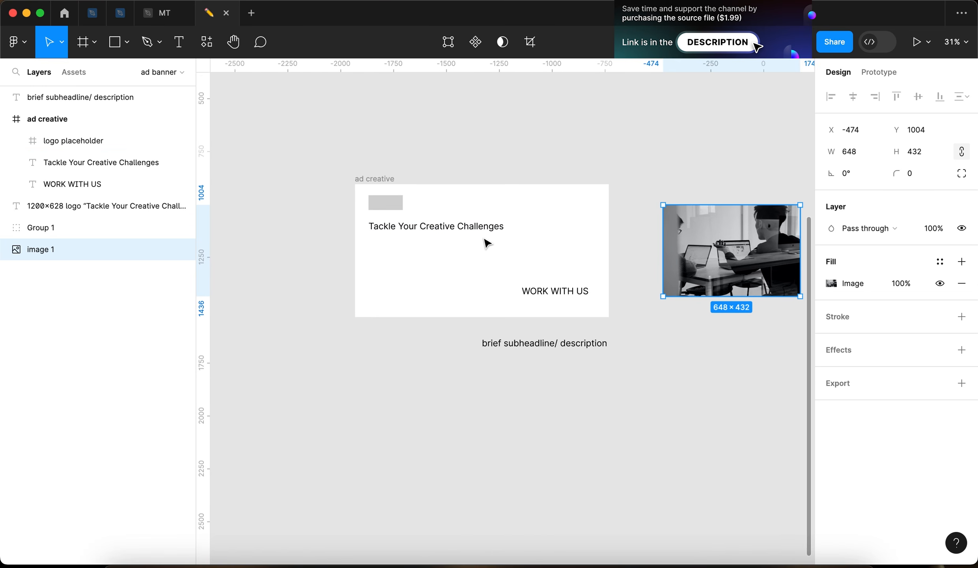
scroll(486, 243, up, 5)
scroll(484, 242, down, 4)
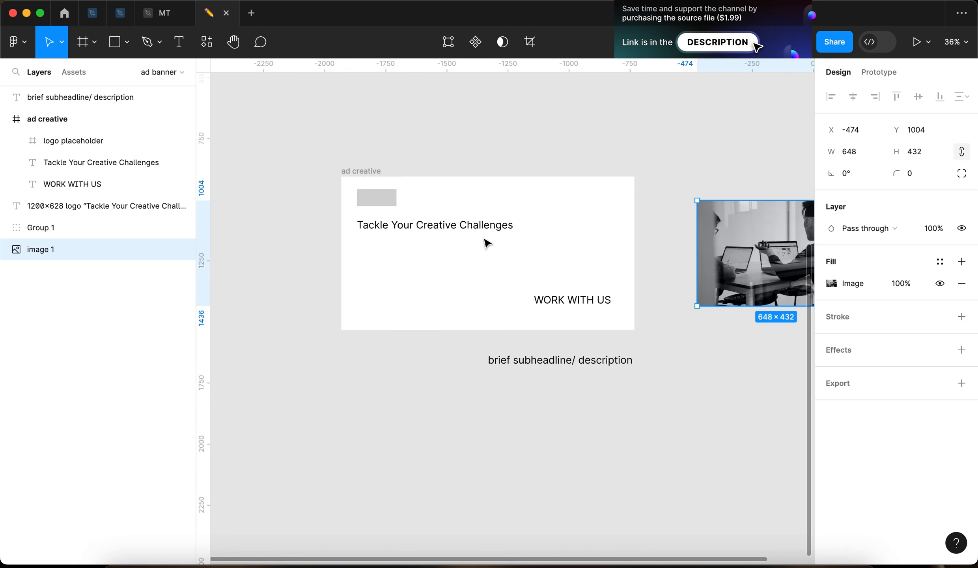
scroll(644, 356, left, 3)
scroll(644, 356, down, 1)
key(r)
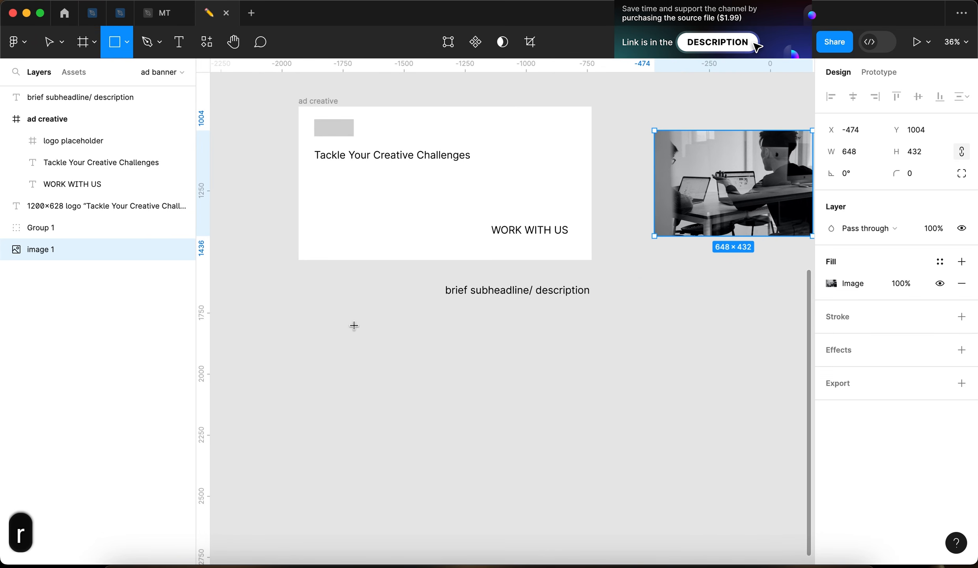
mouse_move(354, 325)
mouse_down()
mouse_move(504, 408)
mouse_move(506, 433)
mouse_up()
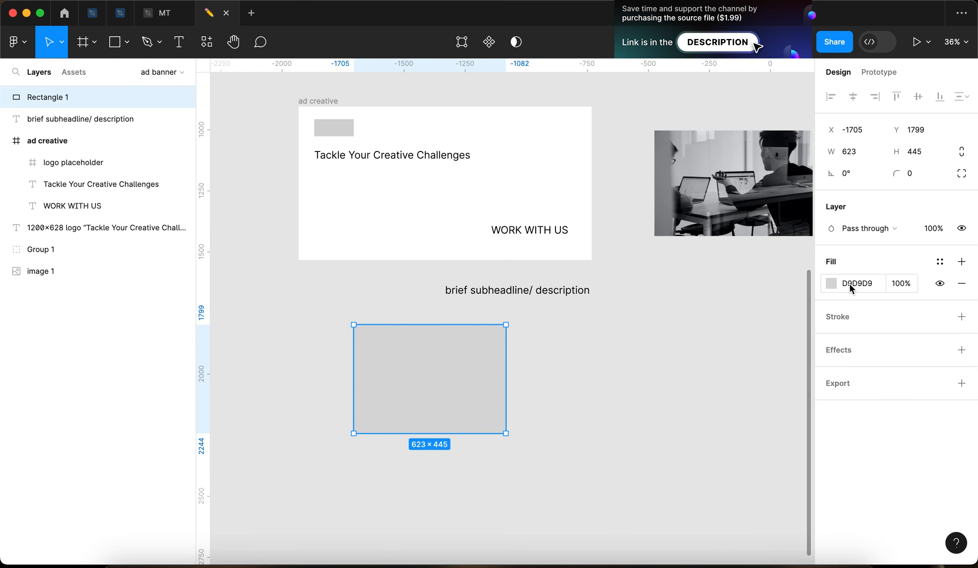
Step: Set the rectangle's fill to red E70830 and move the shape slightly to the right
click(830, 283)
drag(769, 273, 829, 216)
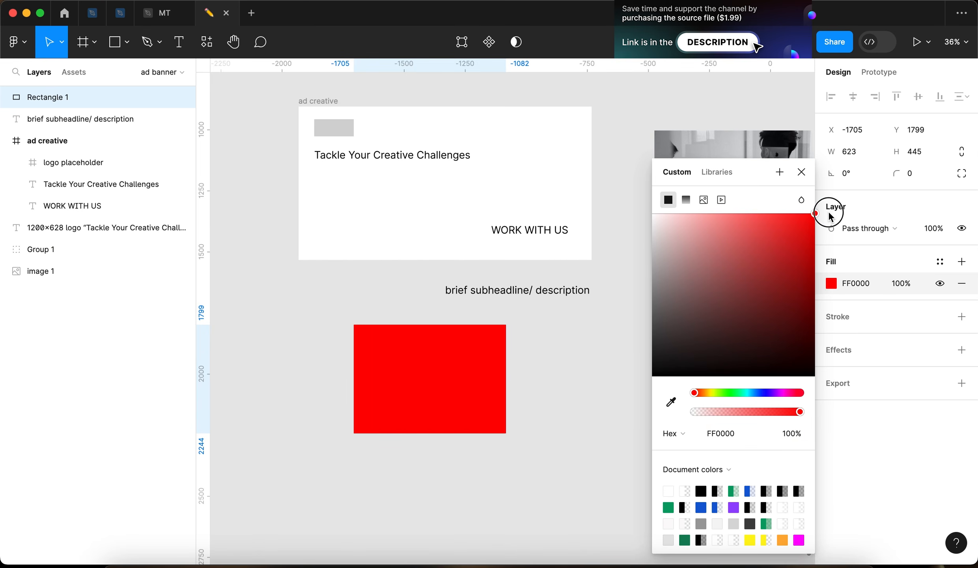
click(790, 392)
drag(799, 294, 817, 228)
drag(395, 365, 466, 370)
click(831, 283)
mouse_move(793, 392)
mouse_down()
mouse_move(694, 390)
mouse_move(796, 392)
mouse_up()
drag(793, 301, 809, 237)
click(801, 172)
key(Escape)
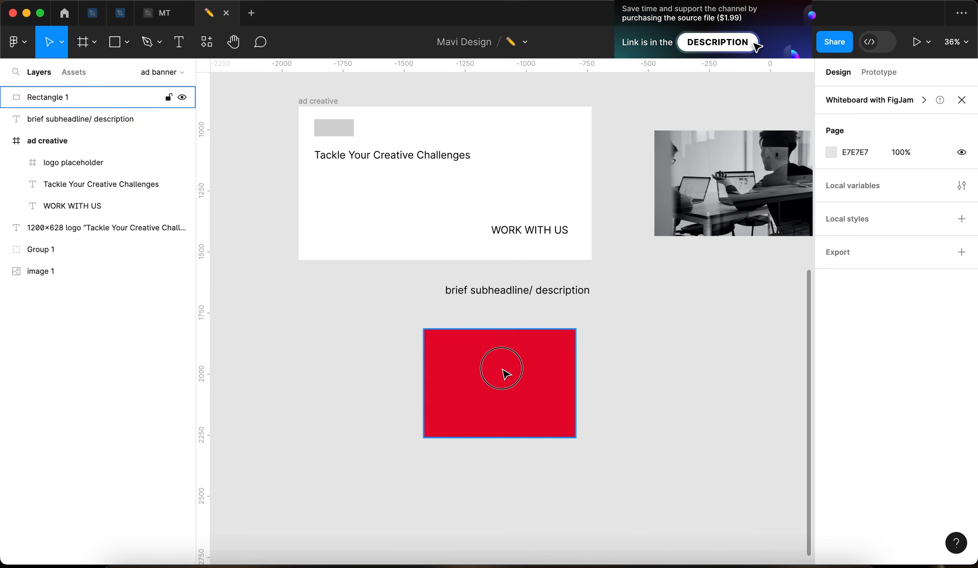
Step: Shift the red rectangle's two upper points to the right to slant it into a parallelogram
drag(523, 378, 544, 387)
key(Return)
drag(379, 303, 654, 387)
key(shift+Right)
key(shift+Right)
key(shift+Right)
key(shift+Right)
drag(456, 339, 539, 346)
key(Return)
Step: Adjust the parallelogram's upper points to form a low, slanted button shape
key(Return)
drag(717, 323, 472, 352)
drag(538, 342, 469, 354)
key(Return)
Step: Duplicate the "WORK WITH US" text below the banner and set the copy's fill to FFFFFF
drag(538, 232, 517, 369)
click(856, 426)
text(f)
key(Return)
Step: Place the white "WORK WITH US" text in front of the red shape and set its weight to Bold
drag(557, 433, 471, 361)
shift+click(591, 359)
key(super+bracketright)
key(super+bracketright)
key(super+bracketright)
drag(512, 373, 506, 366)
click(843, 305)
click(845, 354)
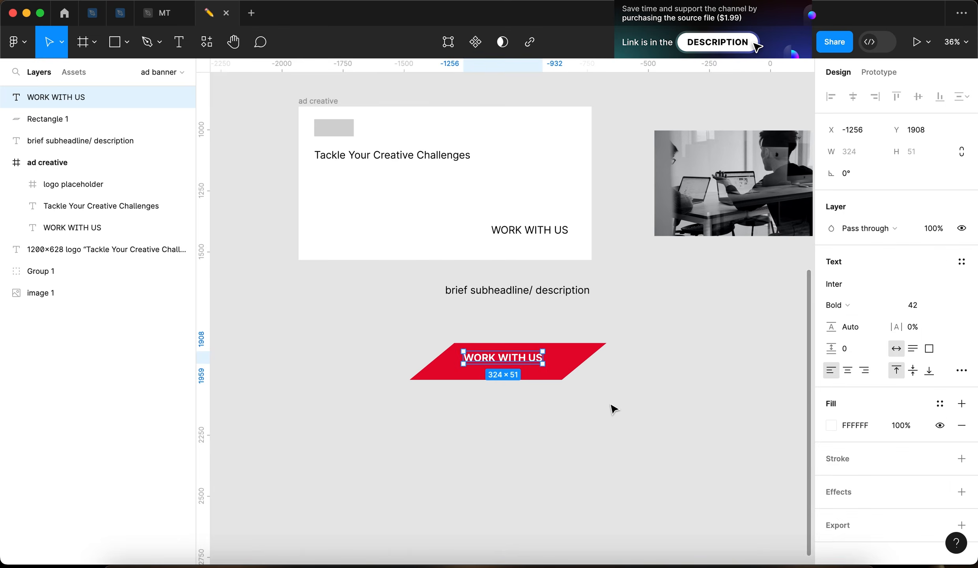
Step: Shift the red shape's two upper points left to reduce its slant, and recentre the white text on it
click(616, 406)
scroll(579, 377, up, 5)
scroll(578, 378, down, 1)
click(568, 331)
key(Return)
click(387, 310)
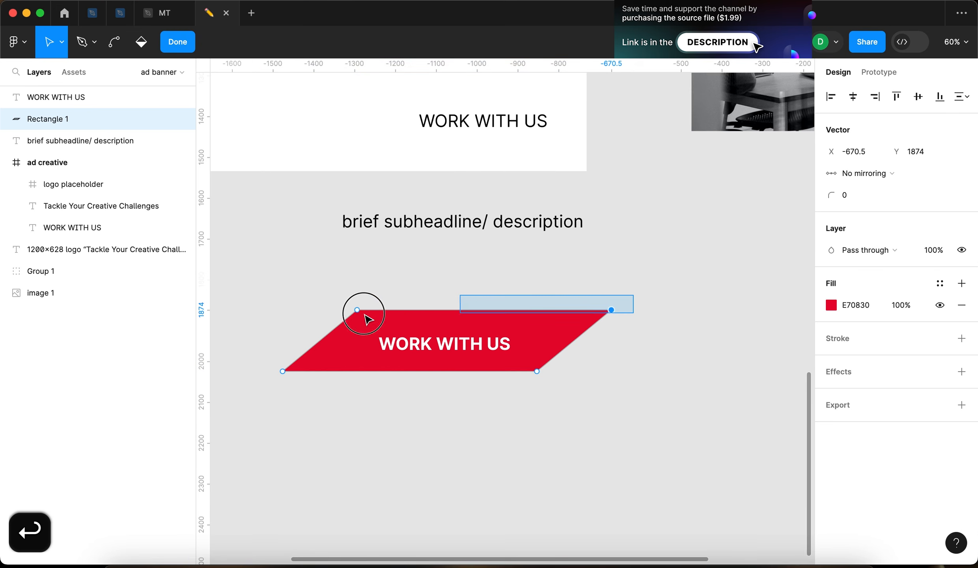
key(shift+Left)
key(shift+Left)
key(shift+Left)
key(shift+Left)
key(shift+Left)
key(Return)
mouse_move(456, 347)
mouse_down()
mouse_move(432, 338)
mouse_move(445, 344)
mouse_up()
click(329, 269)
Step: Move the red button shape and its white text together to the right, below the subheadline
scroll(330, 268, down, 5)
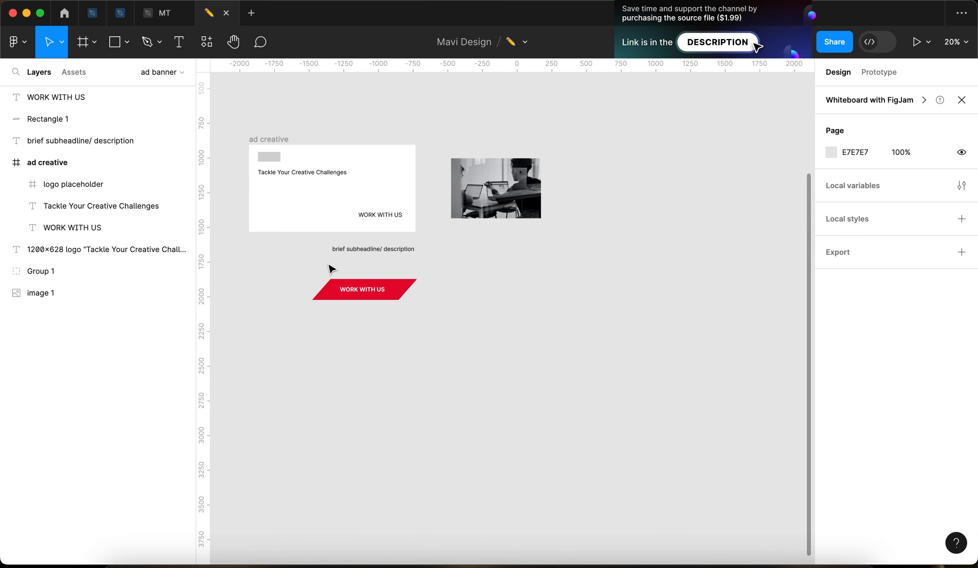
scroll(336, 276, left, 5)
scroll(335, 276, up, 1)
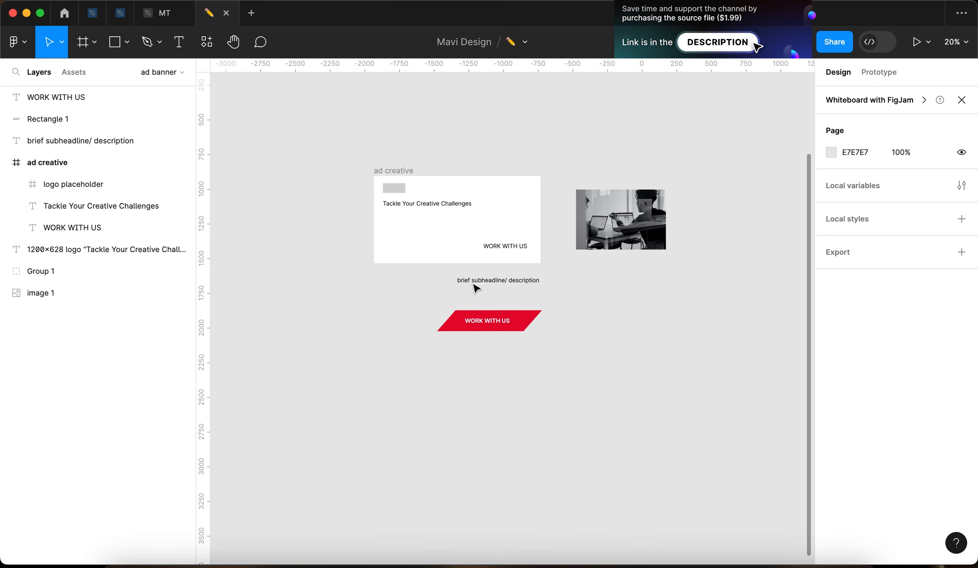
scroll(489, 197, up, 5)
scroll(511, 203, down, 3)
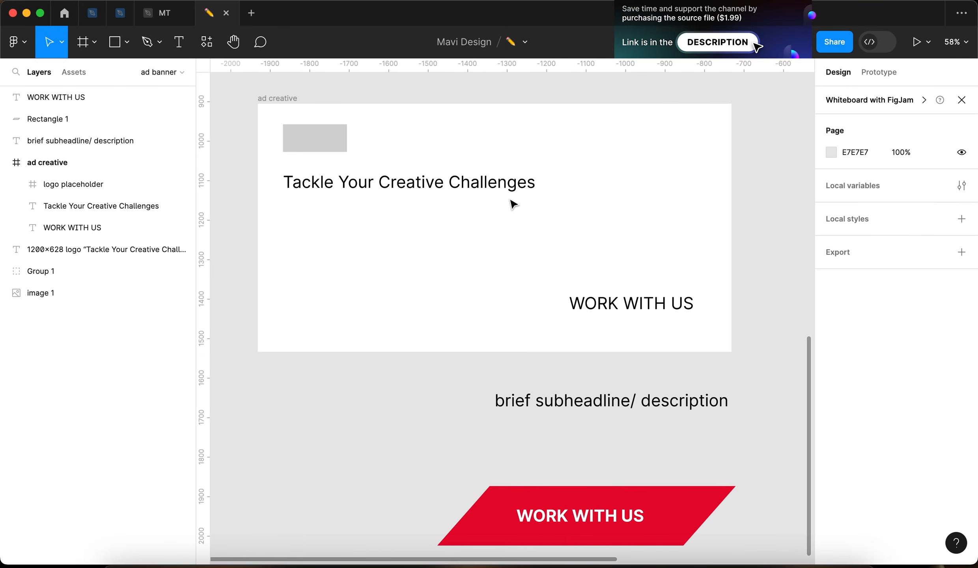
scroll(666, 389, up, 1)
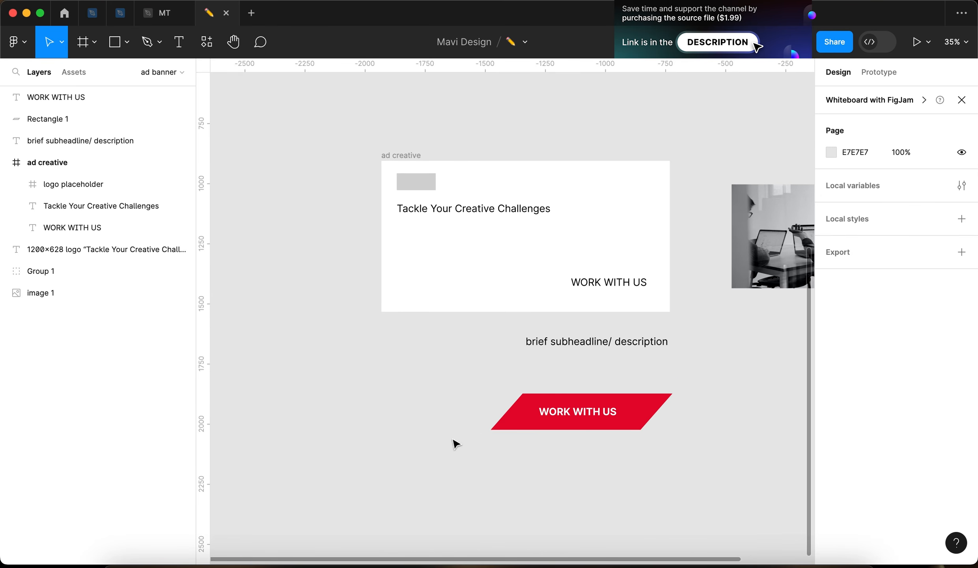
scroll(636, 474, down, 2)
scroll(637, 474, right, 1)
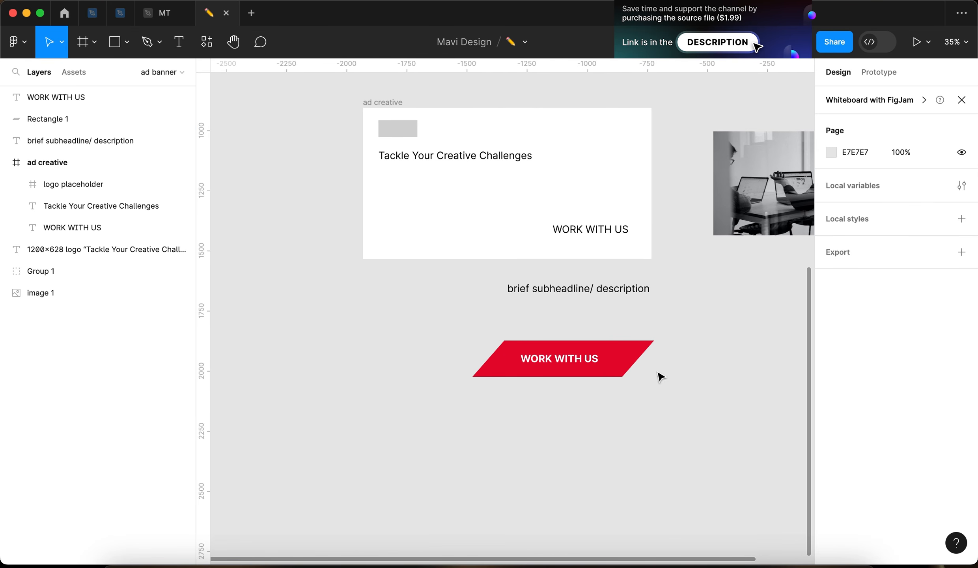
click(567, 368)
drag(680, 398, 493, 326)
drag(560, 373, 666, 367)
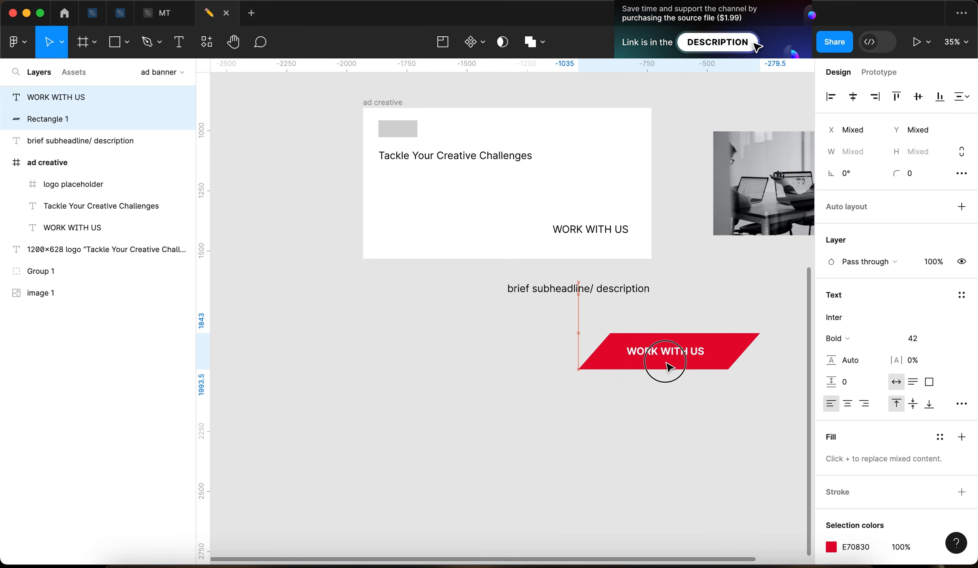
click(333, 218)
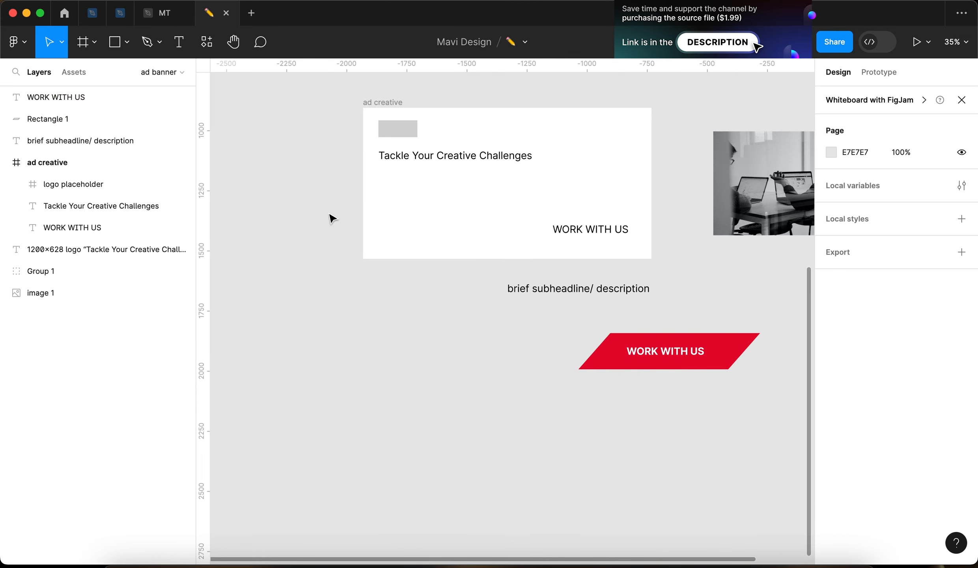
Step: Set the headline's font size to 82 and move it up closer to the logo placeholder, at Y 153
scroll(448, 160, up, 2)
click(500, 212)
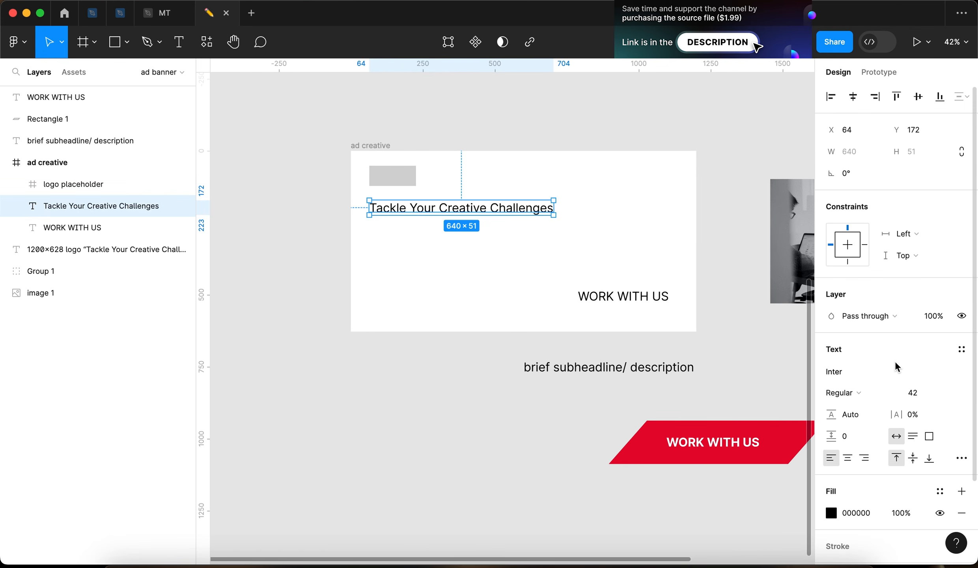
key(shift+Up)
key(shift+Up)
key(shift+Up)
key(shift+Up)
key(shift+Up)
key(shift+Down)
key(shift+Down)
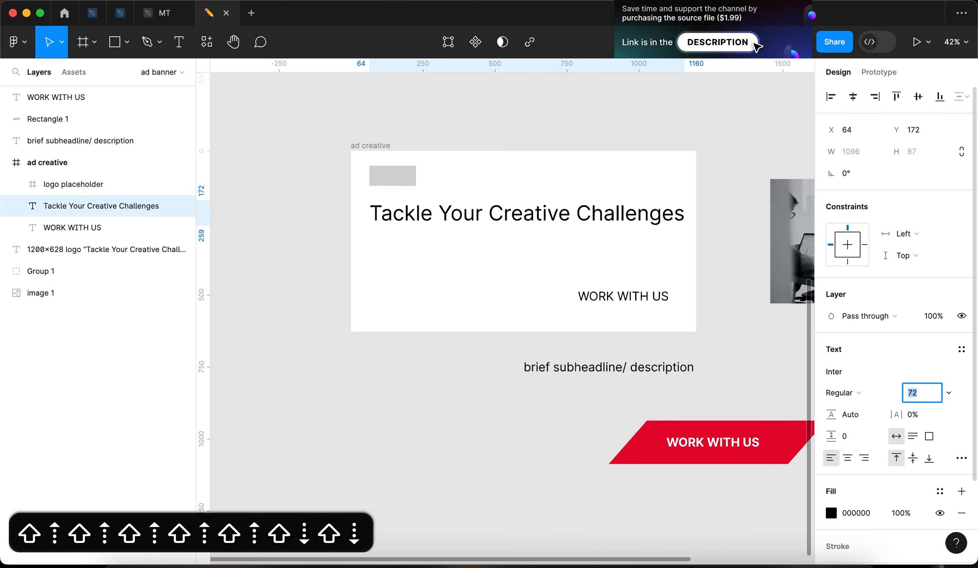
key(shift+Up)
click(349, 322)
drag(502, 216, 500, 214)
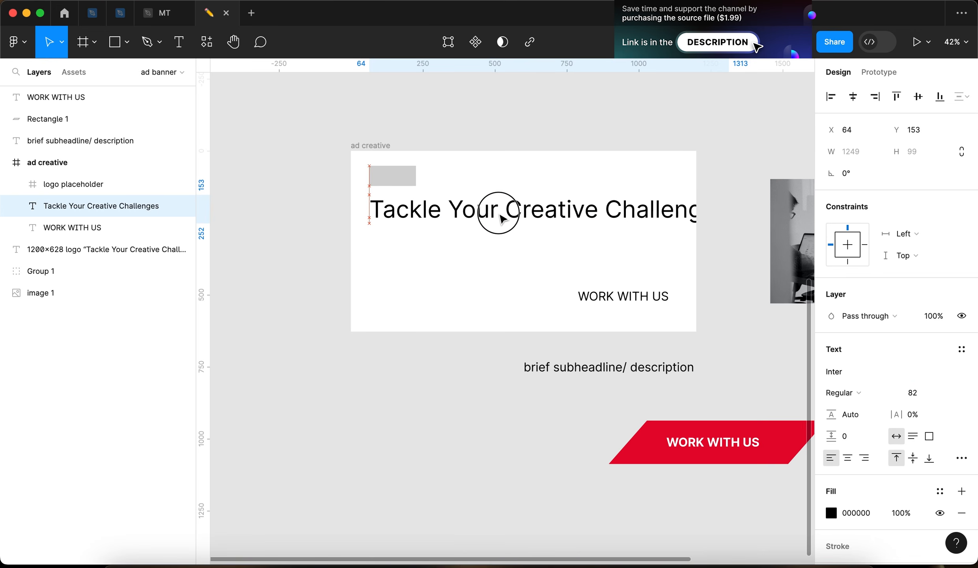
Step: Narrow the headline's text box to about 567 wide to wrap the text onto three lines
drag(731, 206, 531, 232)
click(317, 225)
scroll(405, 222, up, 5)
drag(406, 225, 409, 228)
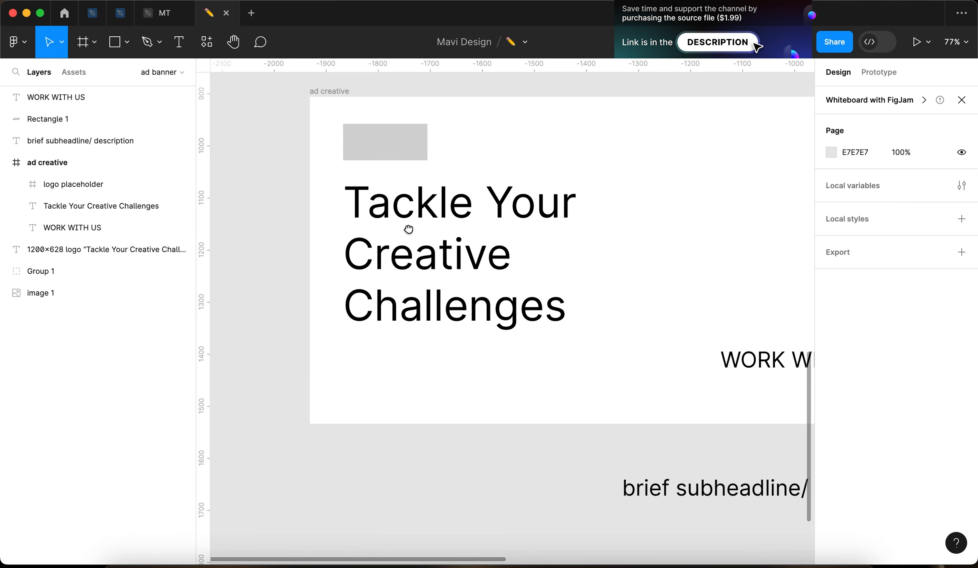
Step: Set the three-line headline's font size to 96
click(406, 255)
key(shift+Up)
key(shift+Up)
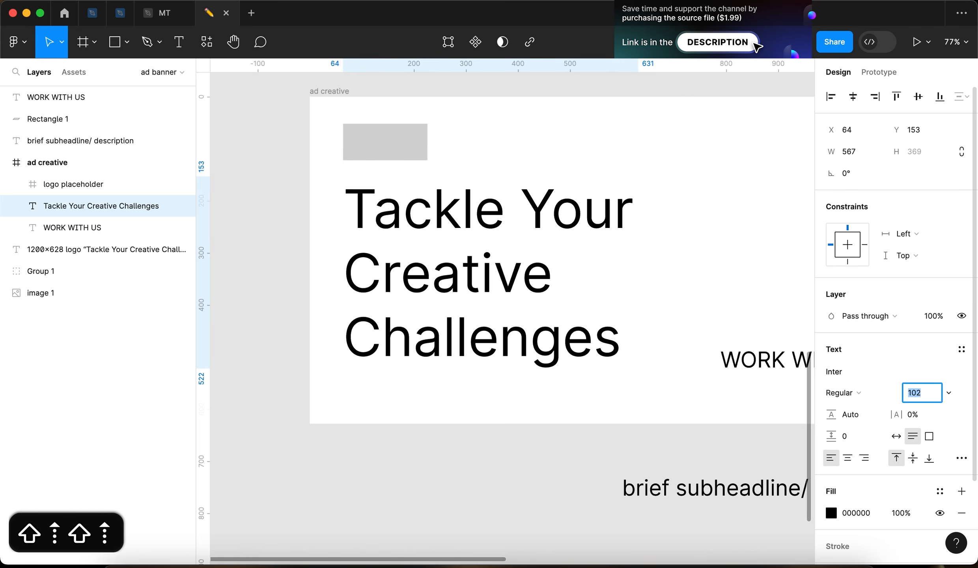
key(shift+Down)
key(shift+Down)
key(Up)
key(Up)
key(Down)
key(Up)
key(Up)
key(Up)
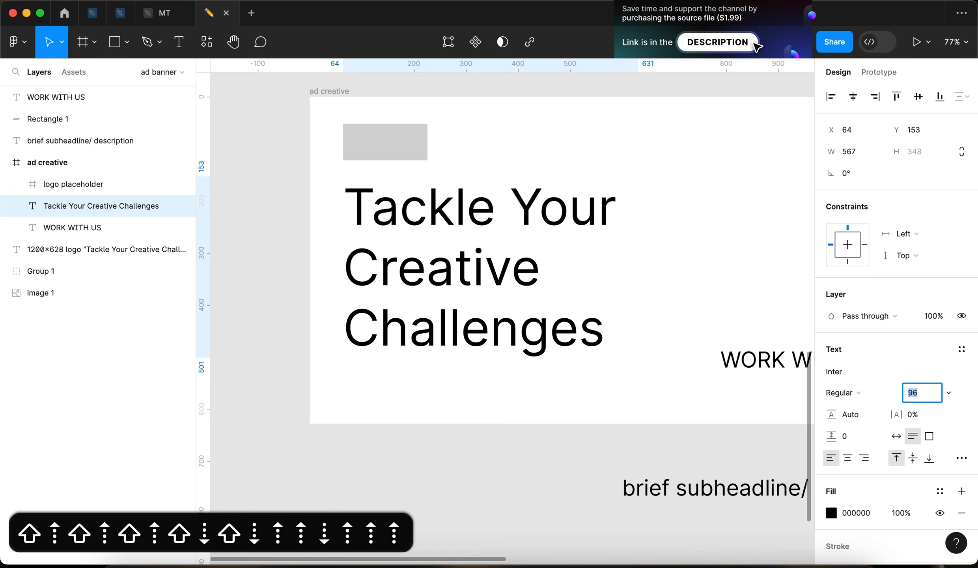
click(260, 325)
scroll(258, 325, down, 5)
click(302, 320)
scroll(302, 321, up, 4)
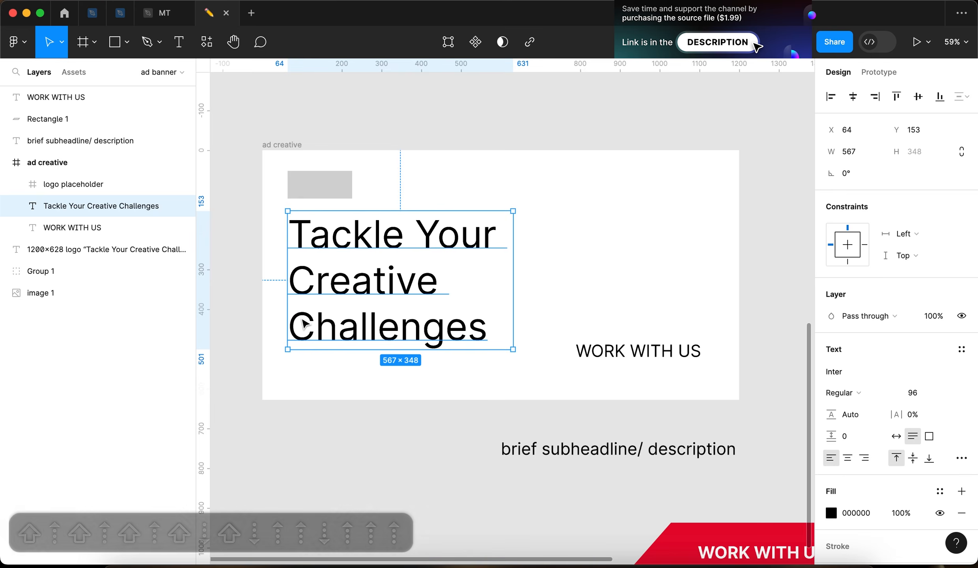
click(227, 307)
Step: Browse the font list for the headline and preview different typefaces on it
click(389, 305)
click(843, 372)
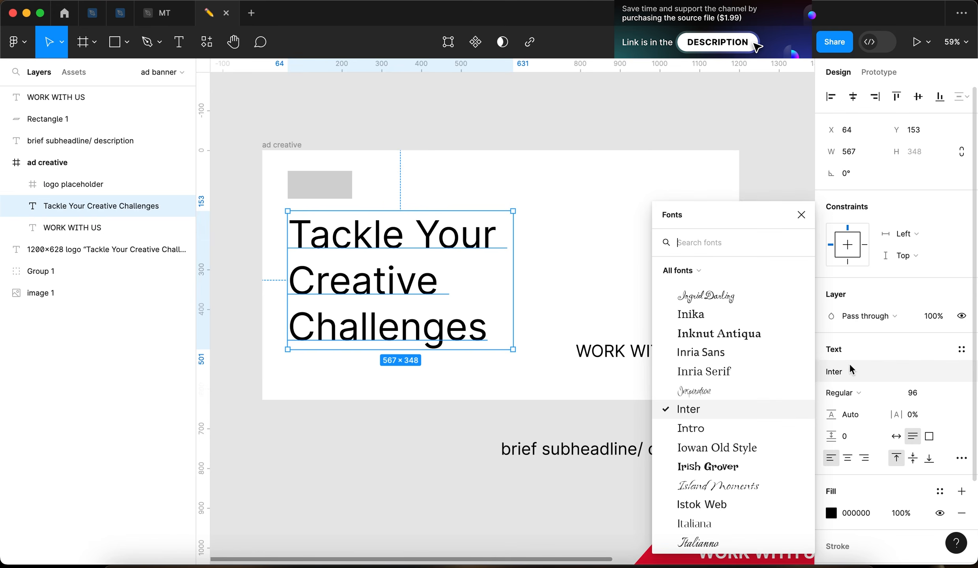
scroll(705, 364, down, 5)
scroll(710, 384, down, 10)
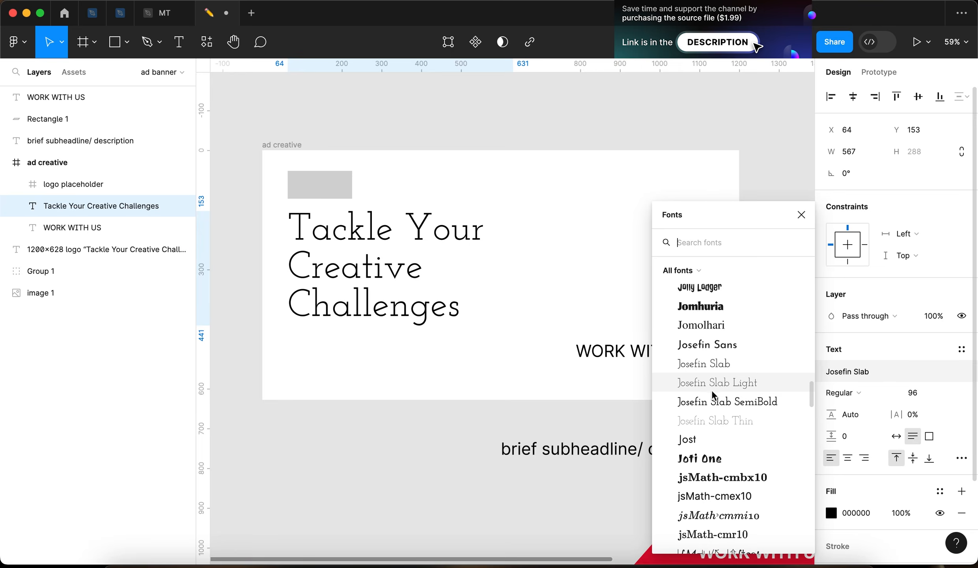
scroll(720, 389, down, 8)
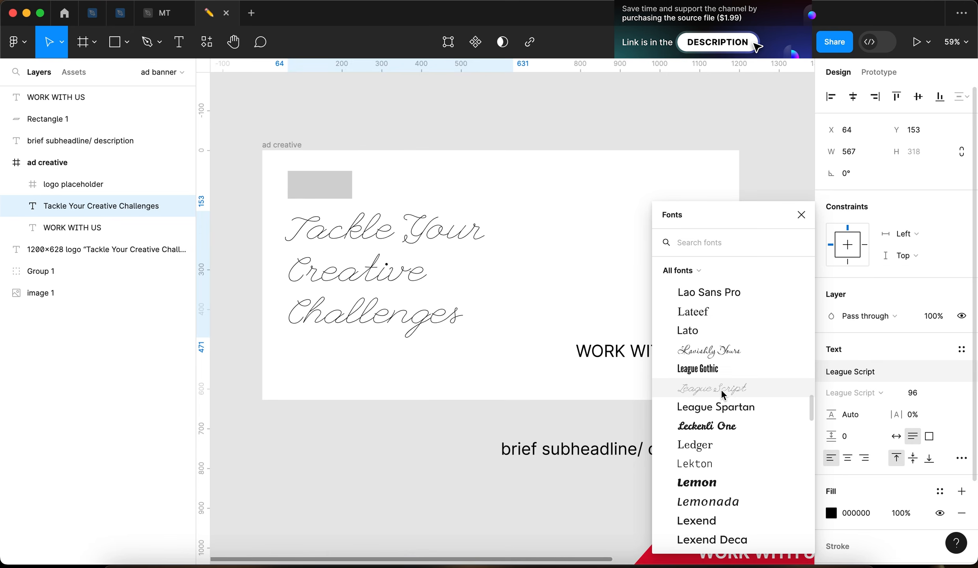
scroll(721, 389, down, 8)
scroll(721, 388, up, 3)
scroll(717, 441, down, 15)
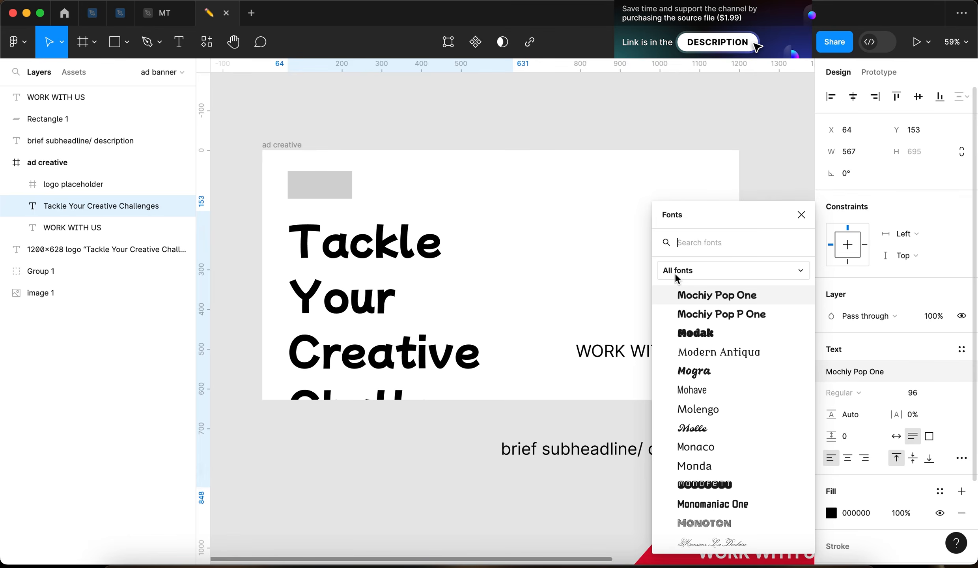
Step: Try Poppins as the headline's font and check its available weights
text(Popp)
click(695, 268)
click(844, 393)
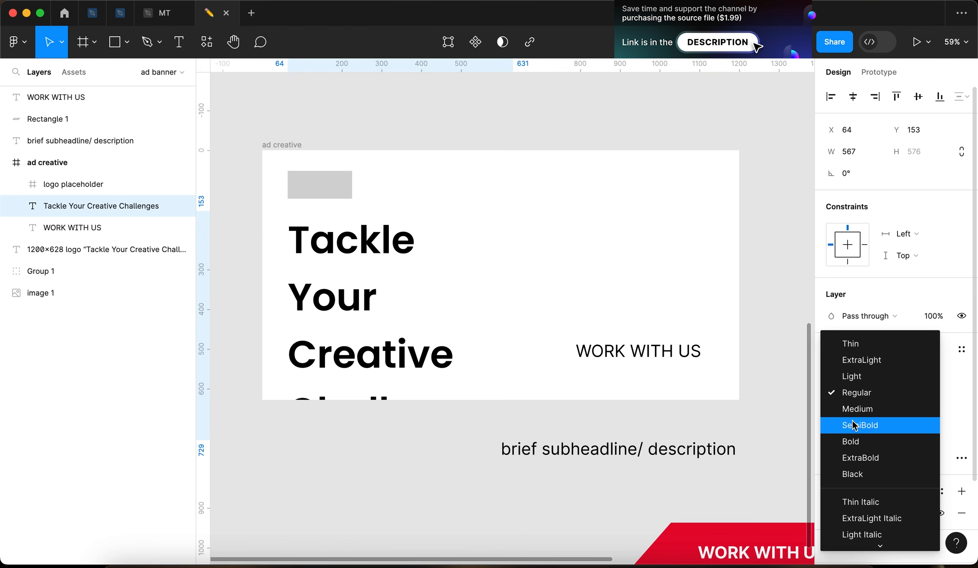
click(844, 392)
Step: Set the headline's font to Proxima Nova
click(860, 371)
text(Prox)
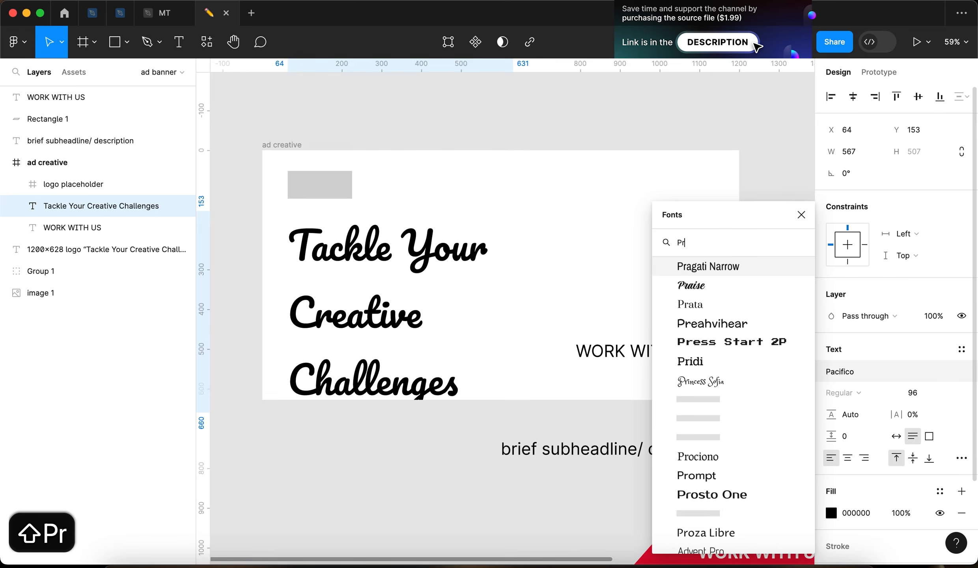
click(855, 353)
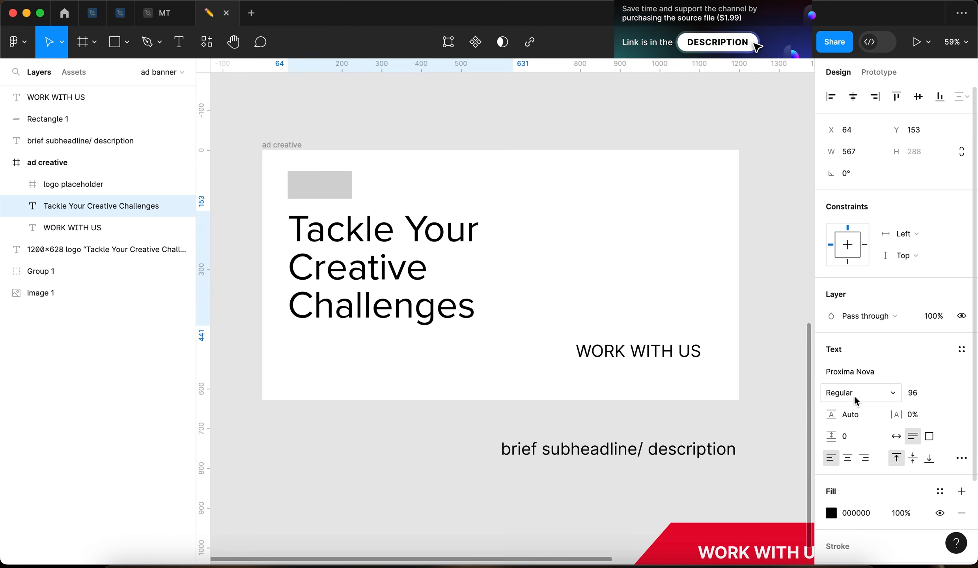
Step: Try the Inter font in the Black weight on the headline
click(854, 395)
click(848, 341)
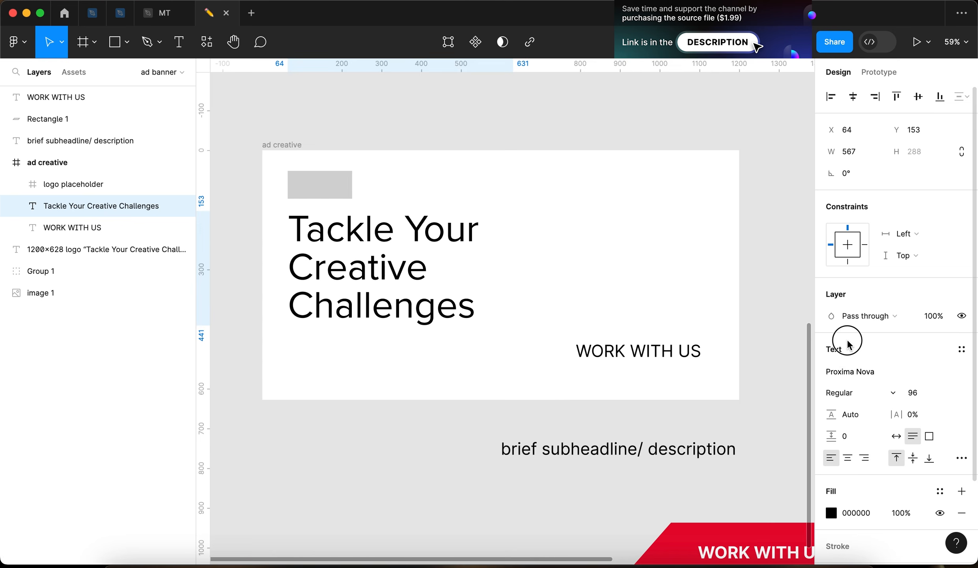
click(849, 367)
text(Inter)
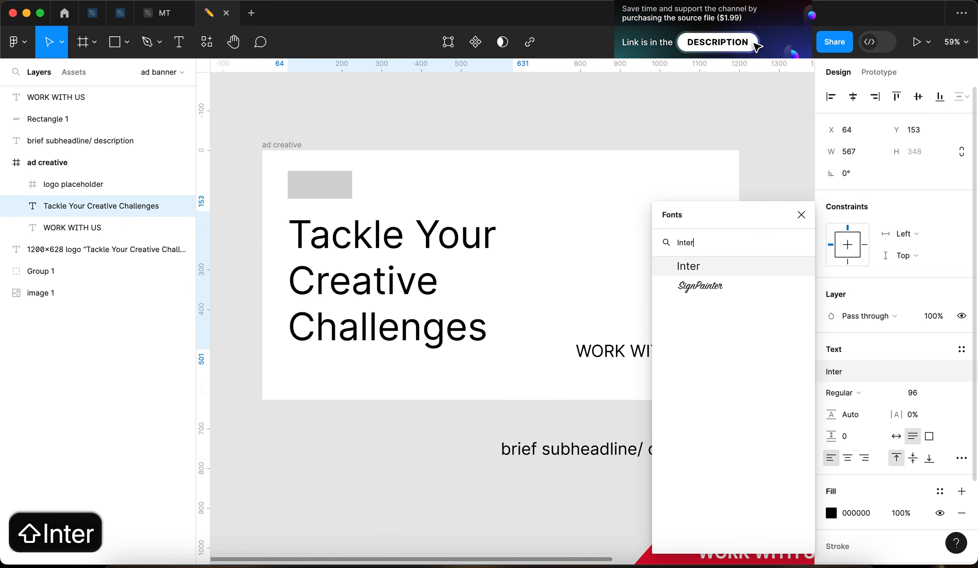
key(Return)
click(840, 392)
click(857, 470)
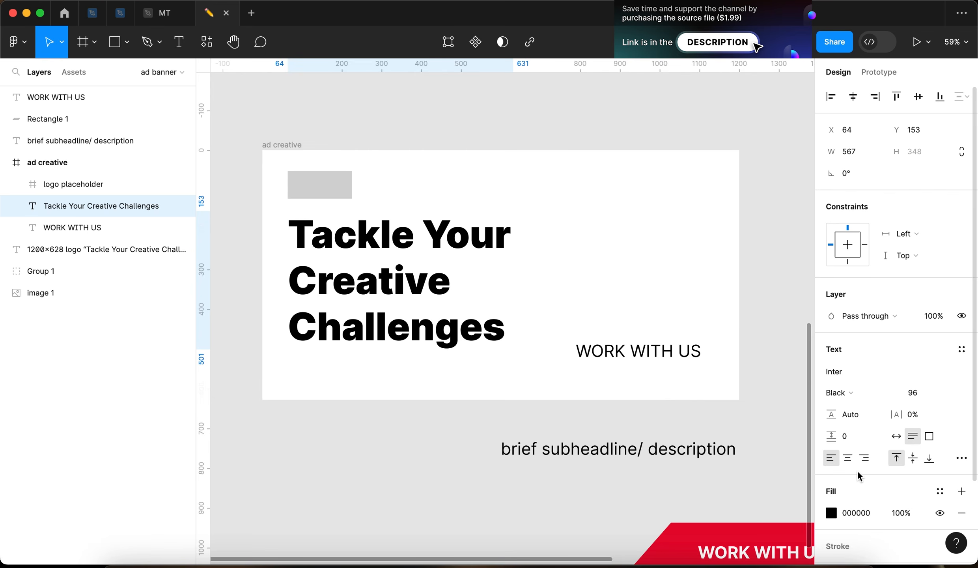
Step: Set the headline's font back to Proxima Nova, keeping the Black weight
click(842, 377)
text(Pro)
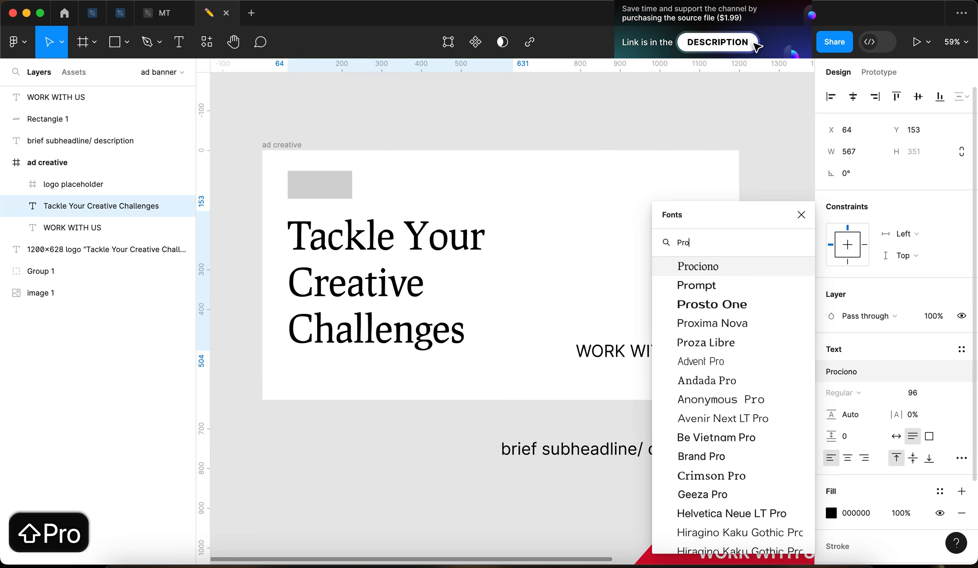
text(xima)
click(719, 267)
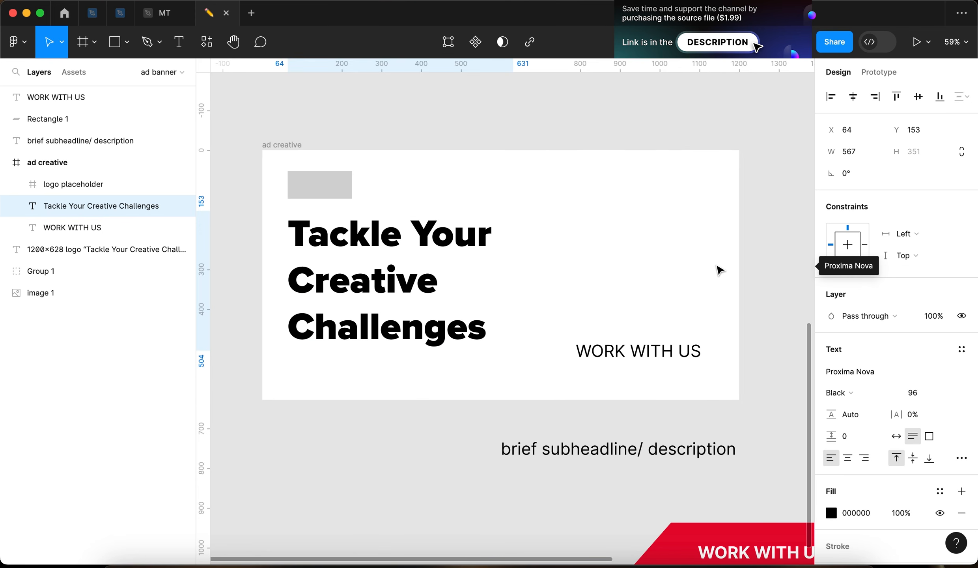
Step: Tighten the headline's letter spacing to -2%
click(915, 414)
key(Down)
key(Down)
key(Down)
key(Up)
key(Down)
key(Up)
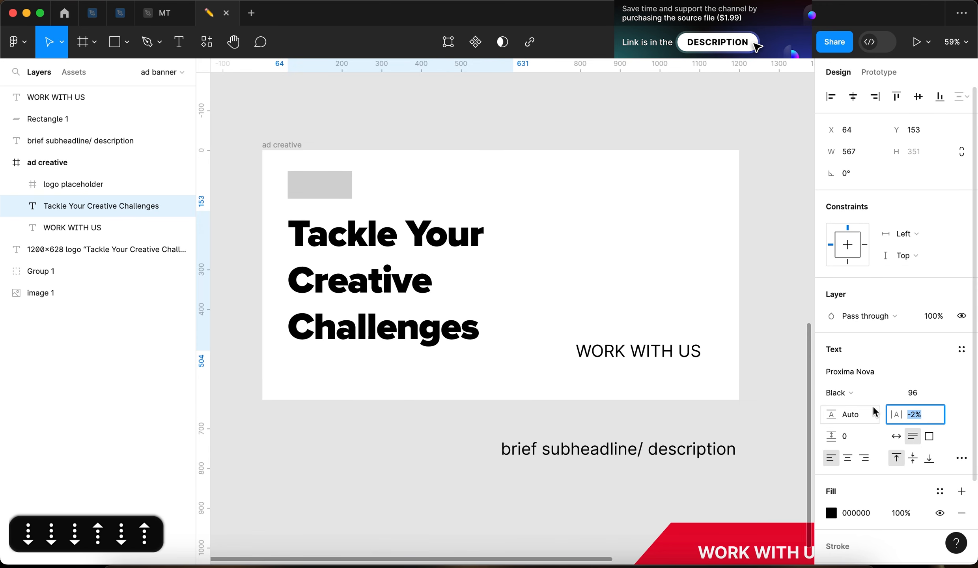
Step: Set the headline's line height to 107 and its font size to 106
click(848, 413)
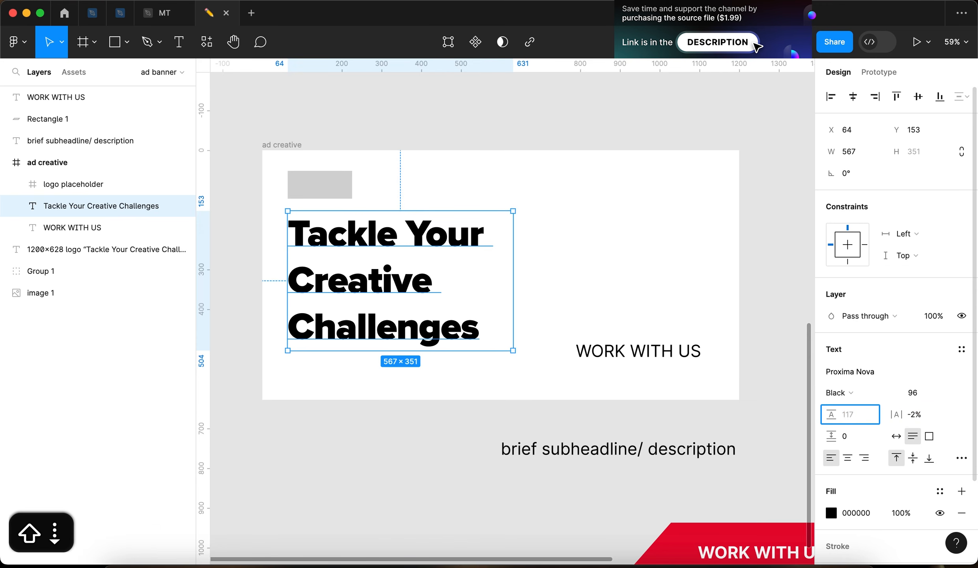
key(shift+Down)
key(shift+Down)
key(shift+Down)
click(919, 392)
key(shift+Up)
key(shift+Up)
key(shift+Down)
key(shift+Down)
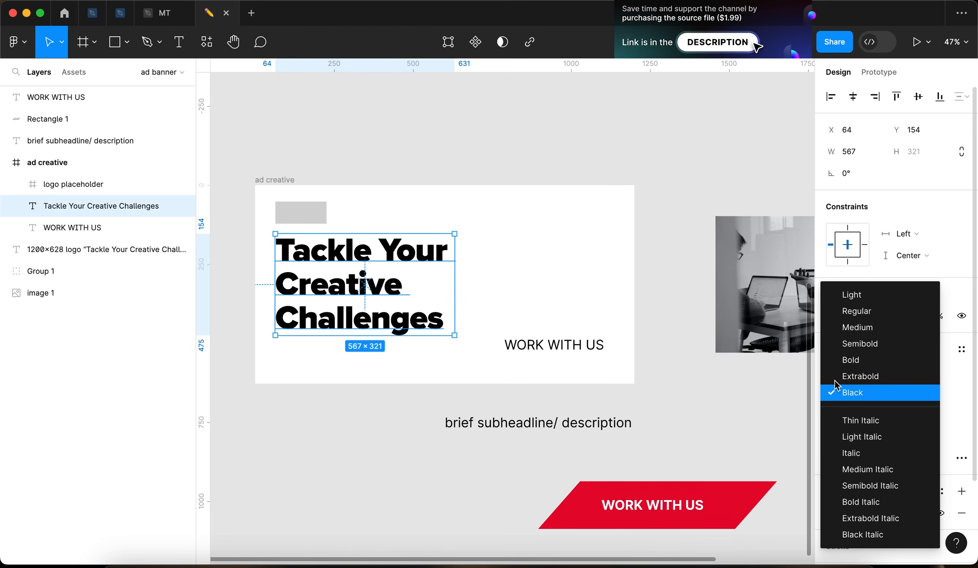
Step: Change the headline's font weight to Extrabold
click(835, 375)
click(844, 392)
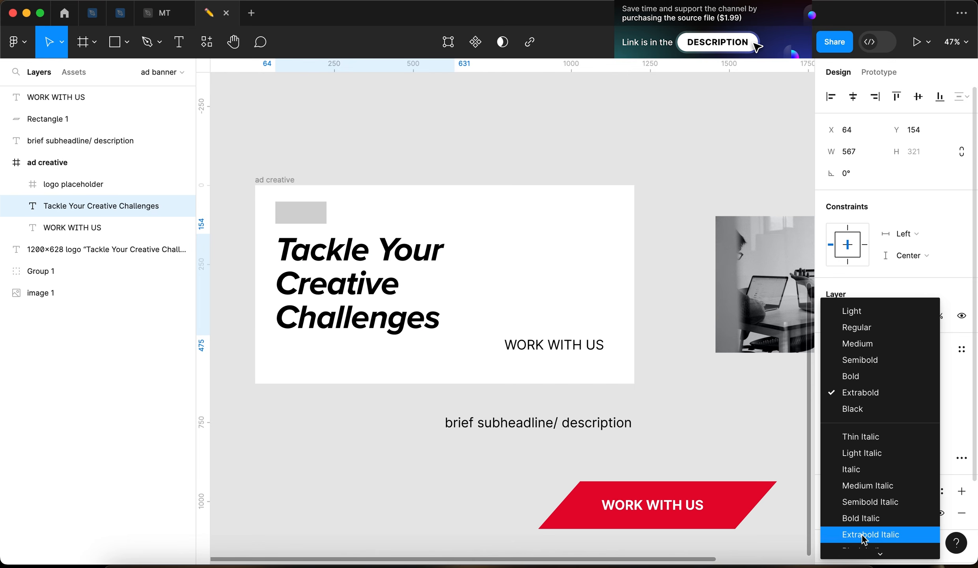
click(861, 393)
click(549, 290)
click(408, 268)
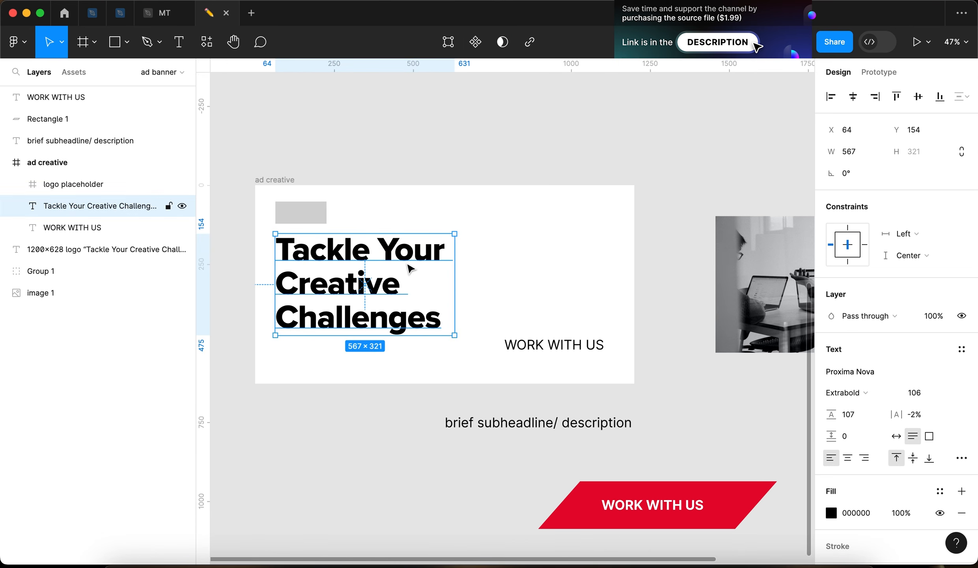
Step: Recolor the headline by sampling the red of the WORK WITH US button shape
key(i)
click(662, 481)
click(294, 421)
drag(293, 422, 361, 467)
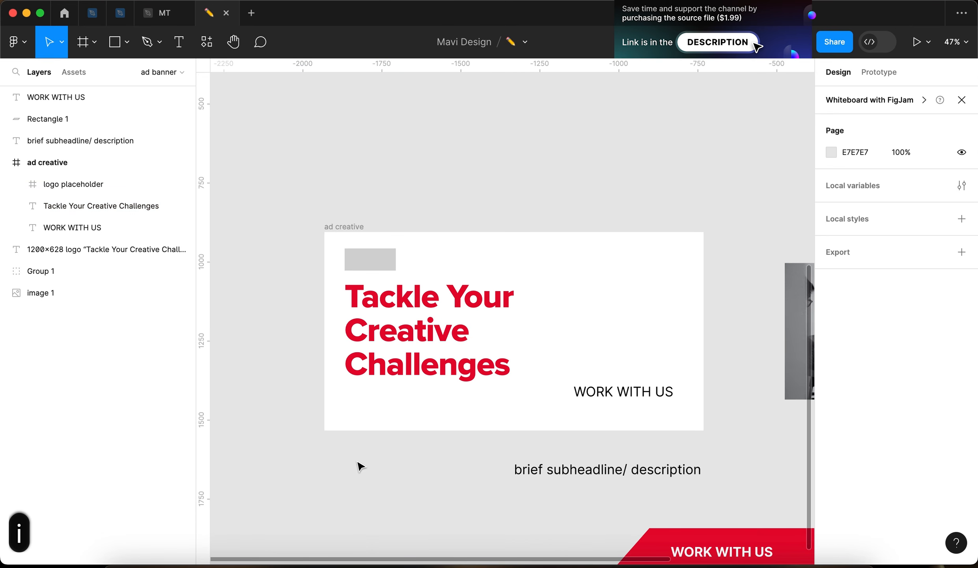
scroll(354, 271, down, 2)
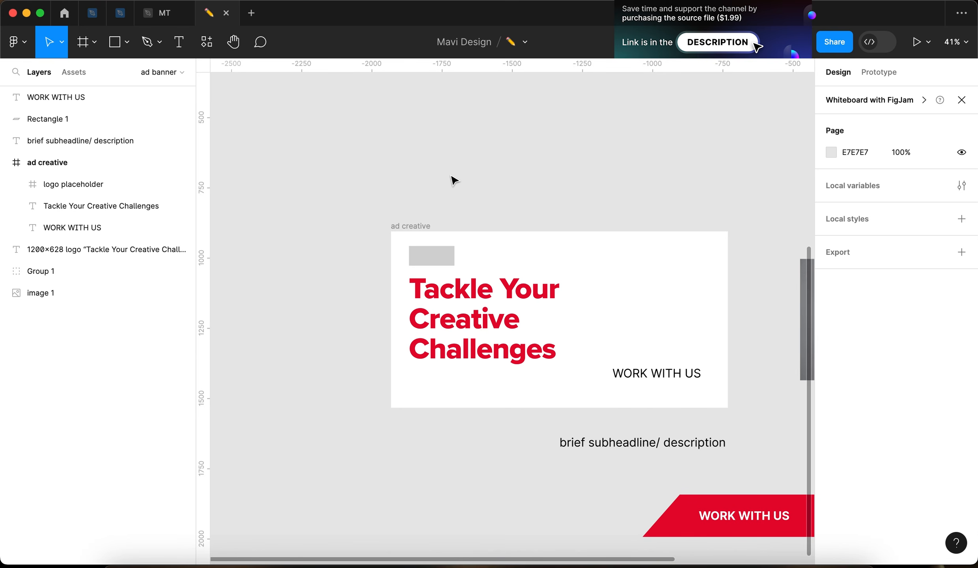
Step: Draw a 54 × 54 circle on the empty canvas above the ad creative frame
key(o)
scroll(436, 197, up, 3)
click(439, 192)
scroll(459, 185, up, 5)
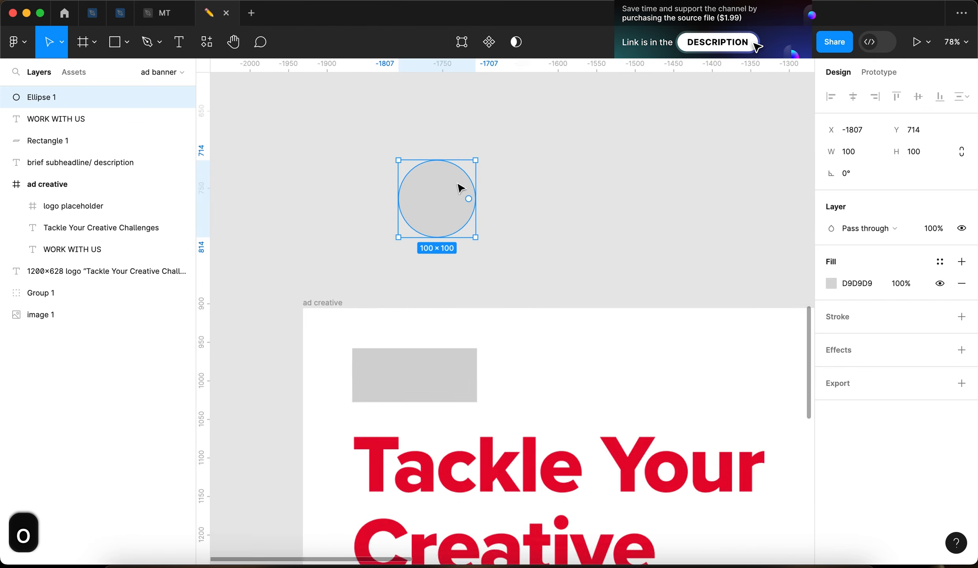
drag(440, 185, 432, 188)
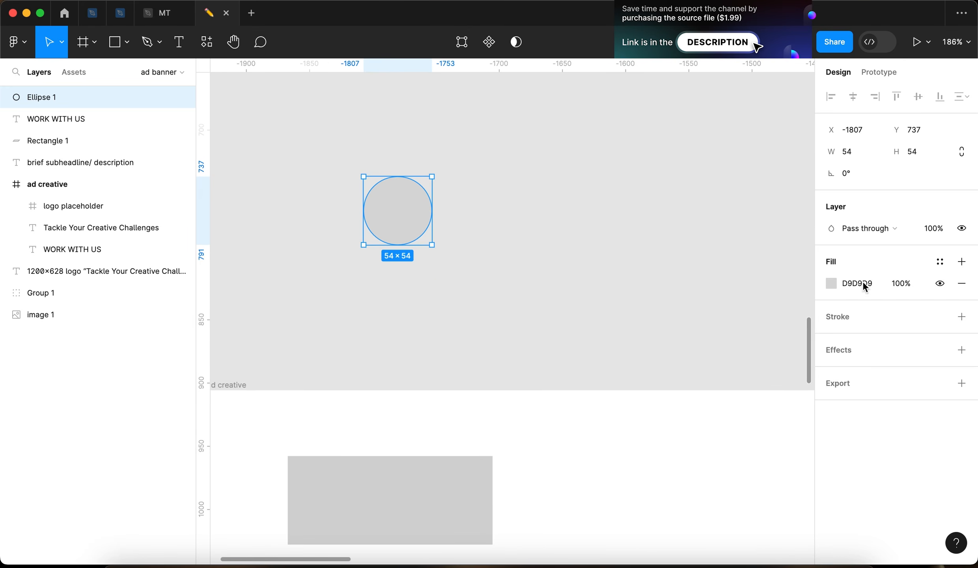
Step: Remove the circle's fill and give it a black inside stroke 10 thick
click(962, 283)
click(961, 295)
click(914, 338)
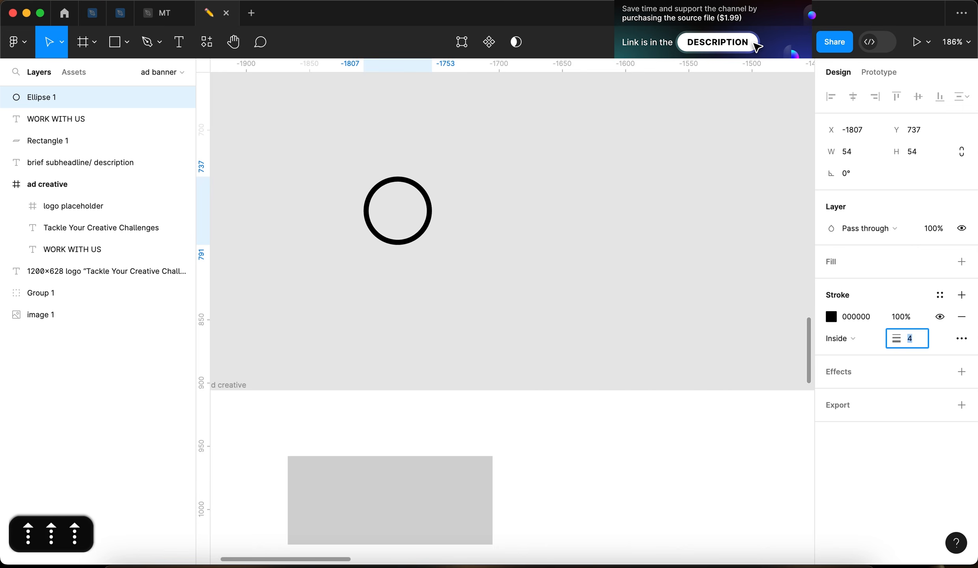
key(Up)
key(Up)
key(Up)
click(585, 304)
scroll(585, 304, down, 6)
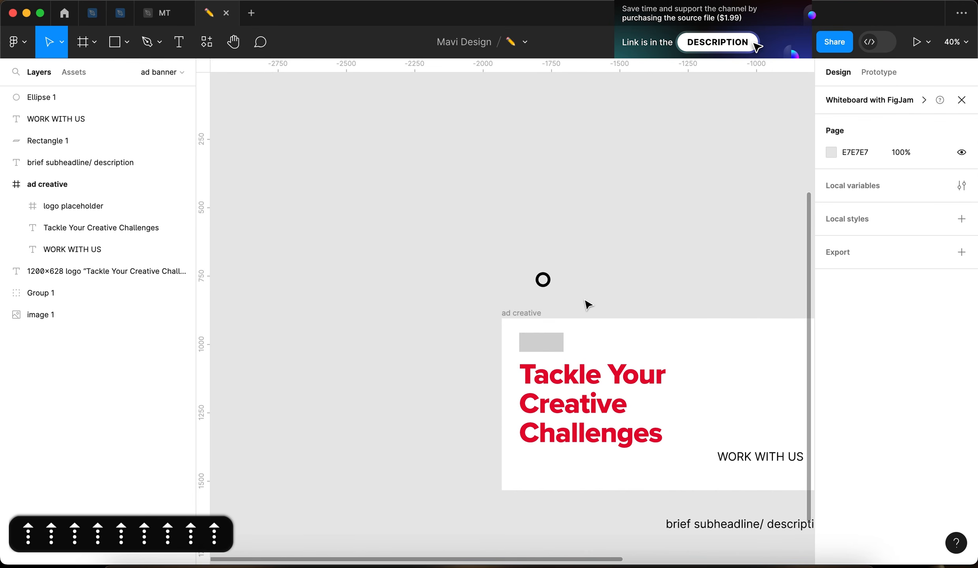
Step: Recolor the ring's stroke by sampling the headline's red, E70830
scroll(585, 303, down, 1)
click(544, 274)
key(i)
click(525, 363)
click(611, 259)
scroll(552, 270, up, 8)
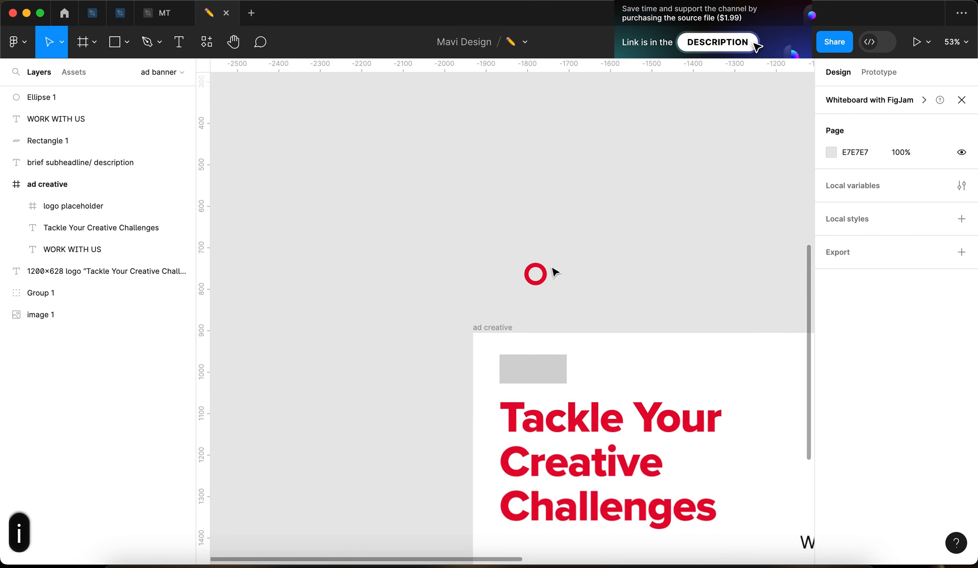
Step: Copy the headline above the frame beside the ring, retype it as LOGO and reduce its font size to 56
scroll(553, 276, down, 2)
click(599, 500)
drag(603, 504, 683, 192)
key(shift+Down)
key(shift+Down)
key(shift+Down)
key(shift+Down)
key(shift+Down)
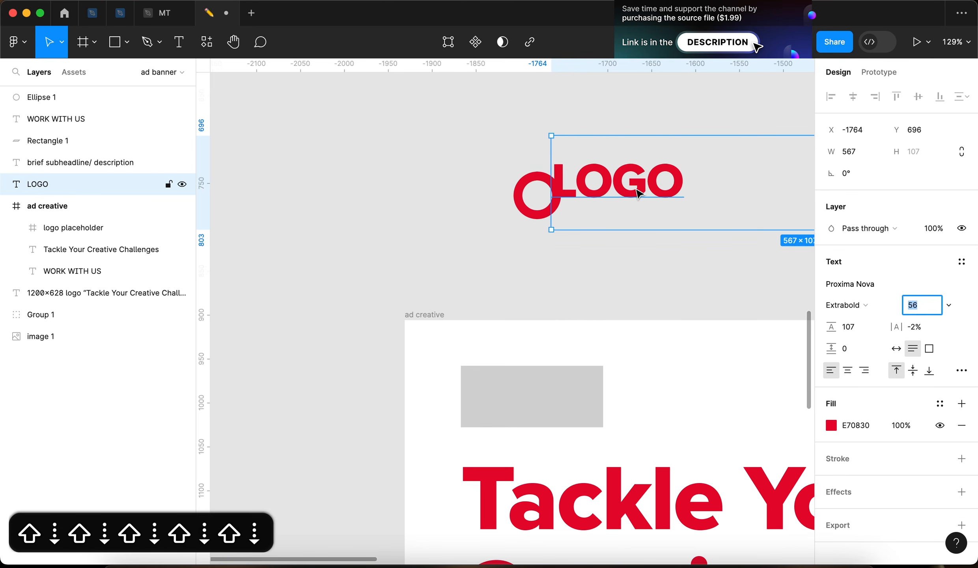
Step: Set the LOGO text to 100% line height with auto width and place it just right of the ring
drag(634, 189, 666, 203)
click(848, 326)
text(100%)
key(Return)
click(683, 246)
drag(633, 169, 630, 190)
Step: Retype the LOGO text as "Logo" and adjust its position next to the ring
double_click(595, 194)
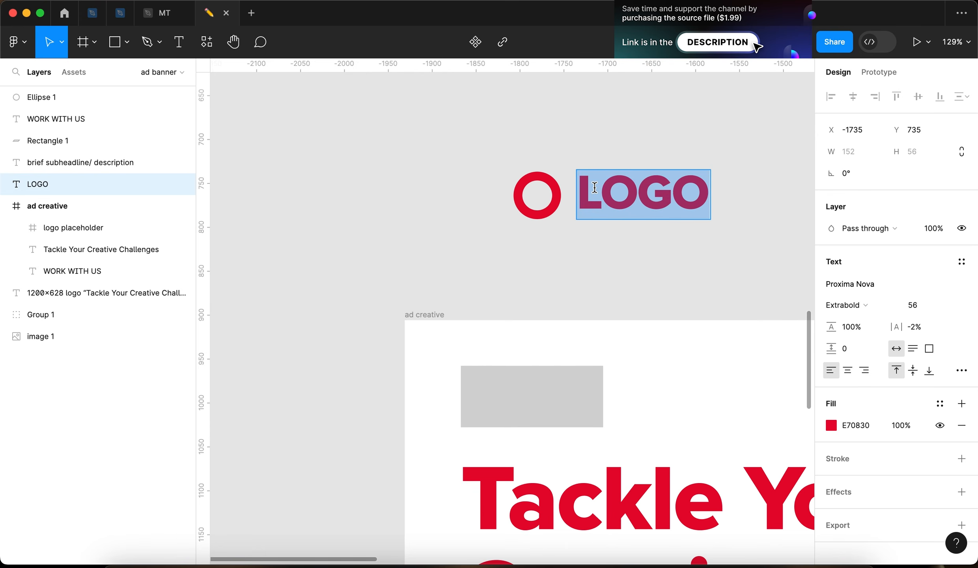
text(Logo)
key(Escape)
drag(597, 192, 595, 196)
Step: Shrink the ring to 41 × 41 and align its lower edge with the Logo text's baseline
click(534, 214)
scroll(535, 214, up, 5)
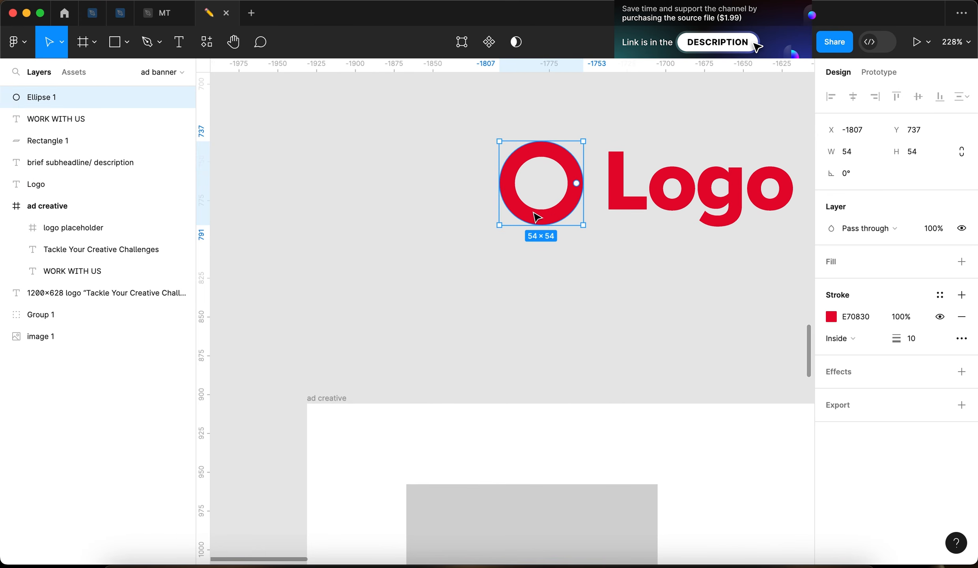
drag(497, 190, 518, 188)
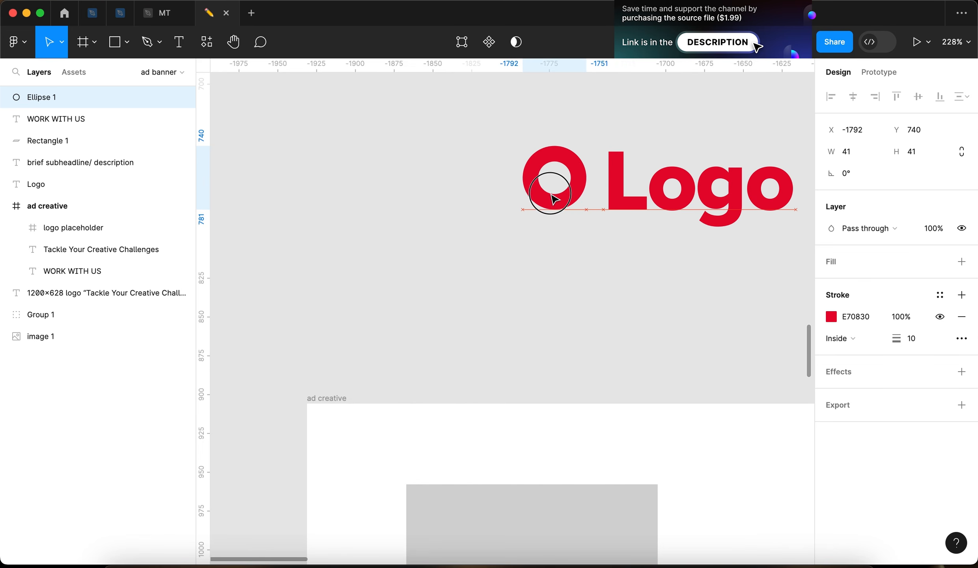
Step: Move the ring and Logo text into the banner above the headline, and move the gray logo placeholder out of the frame
shift+click(694, 199)
drag(691, 196, 597, 530)
scroll(595, 516, down, 5)
scroll(611, 454, down, 5)
click(617, 340)
drag(561, 307, 556, 131)
click(640, 188)
scroll(640, 188, down, 4)
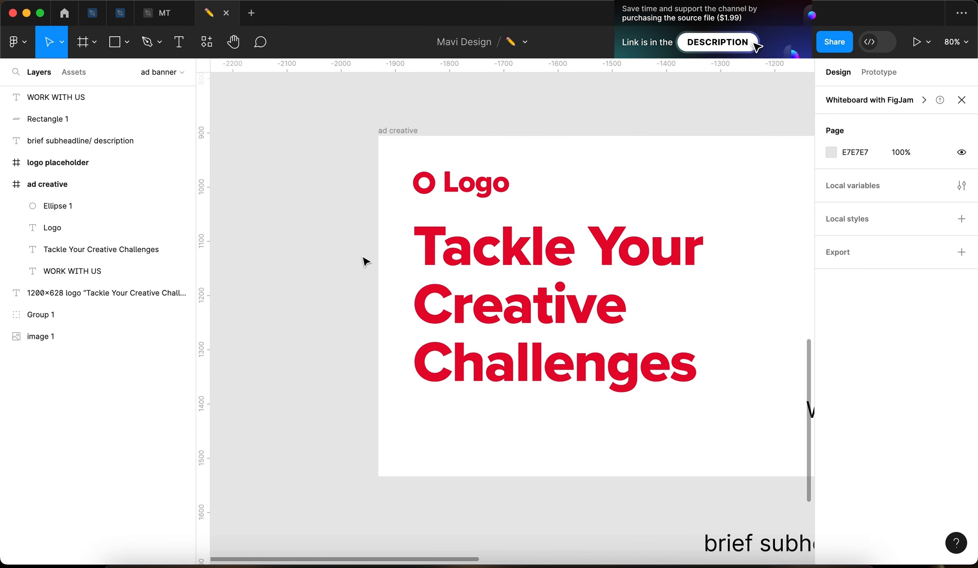
Step: Change the logo text to "Agency"
scroll(583, 190, down, 5)
scroll(566, 179, up, 5)
double_click(414, 190)
text(Age)
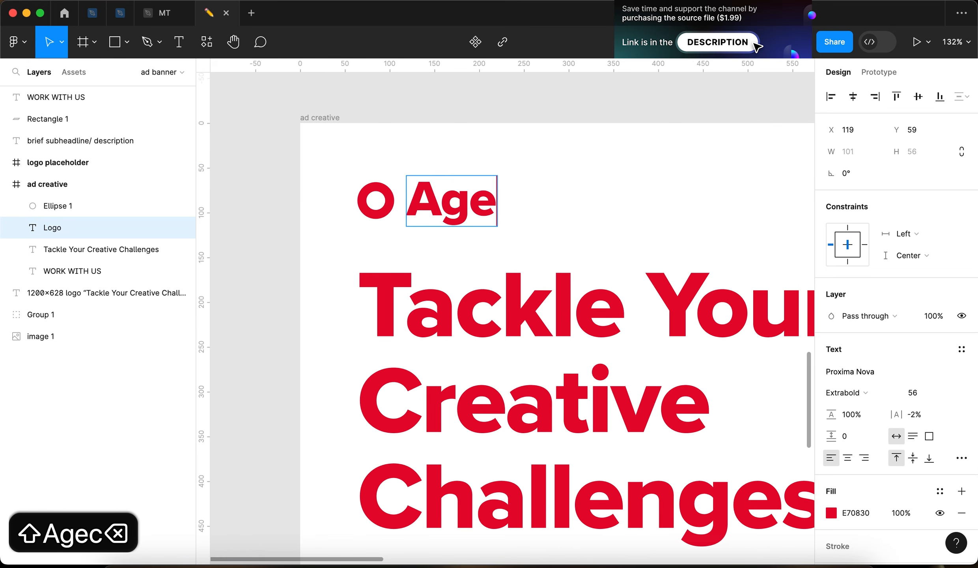
text(ncy)
key(Escape)
Step: Shrink the ring to 37 × 37 and shift the Agency text right to leave a wider gap beside it
click(596, 192)
scroll(436, 179, down, 4)
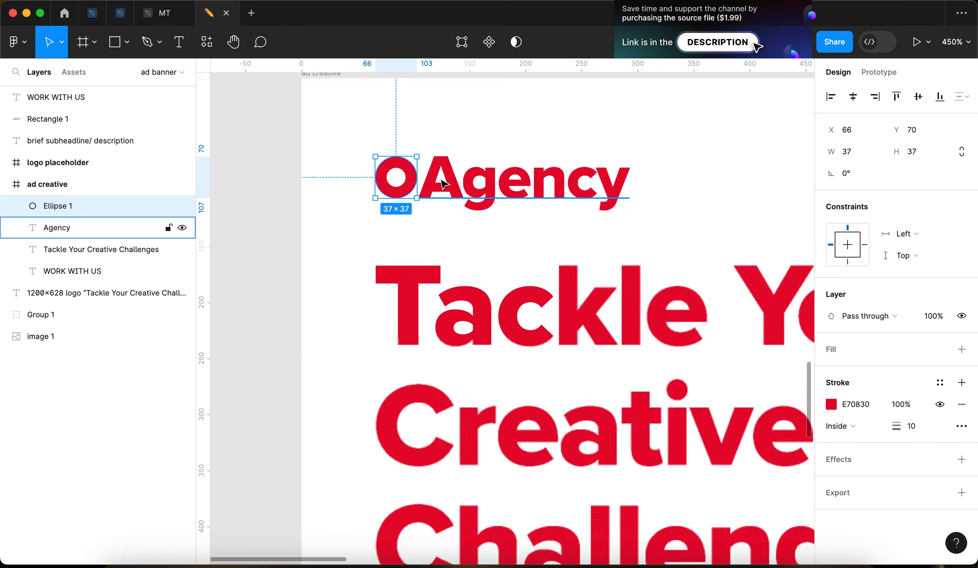
drag(441, 179, 452, 179)
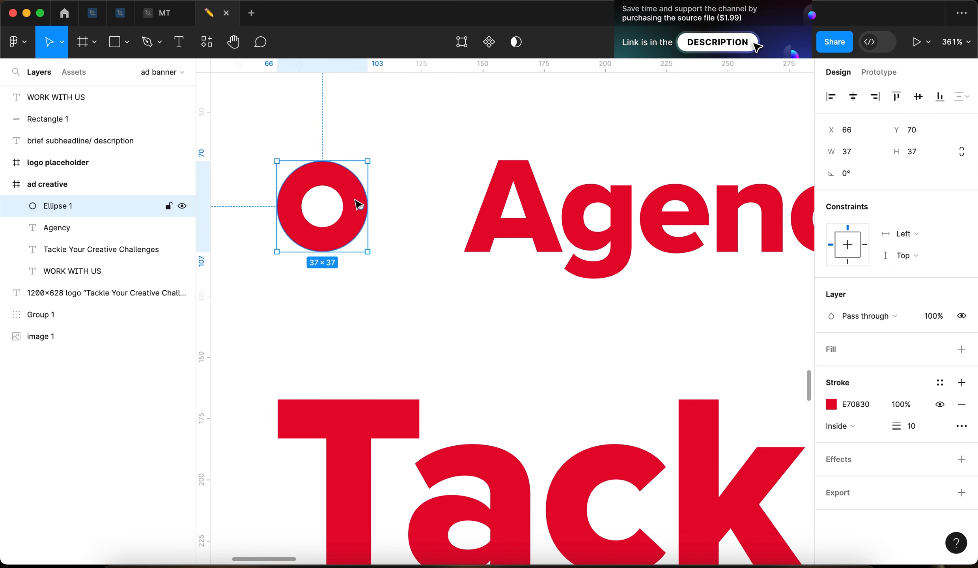
Step: Duplicate the ring and nudge the copy right to X 75 so the two rings overlap
key(super+d)
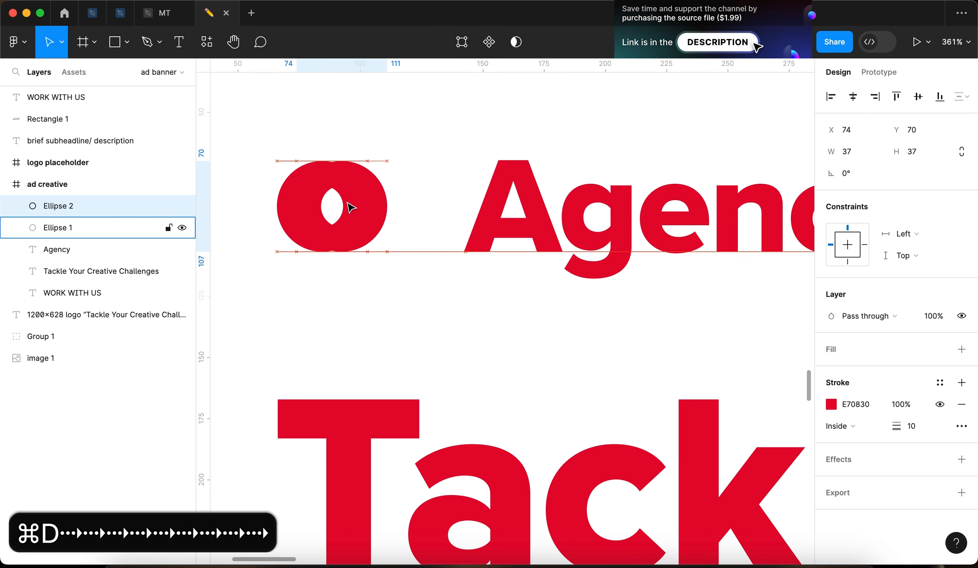
key(Right)
key(Right)
key(Right)
key(Right)
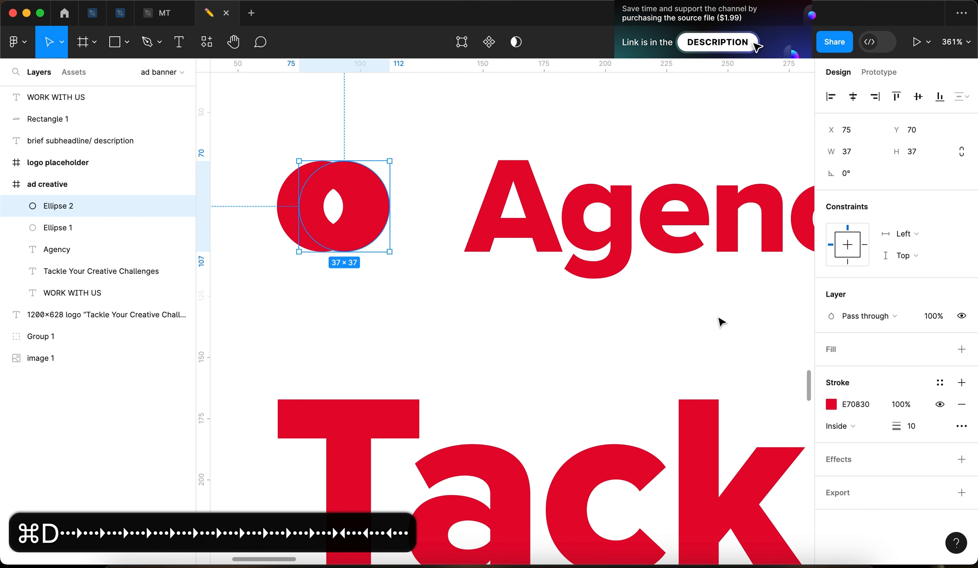
Step: Reduce the duplicate ring's stroke opacity to 30% and place it behind the original ring
click(831, 405)
drag(809, 228, 819, 316)
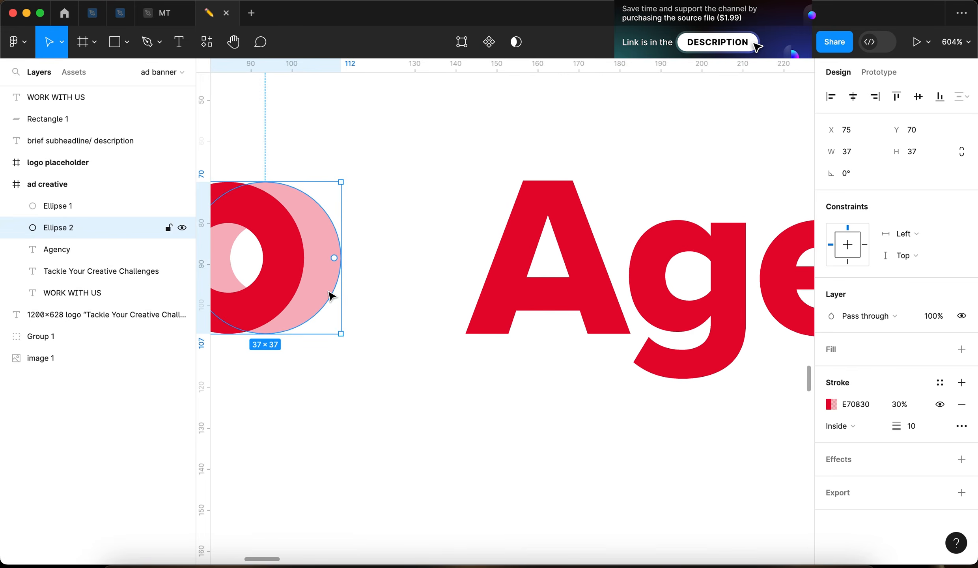
scroll(731, 381, left, 3)
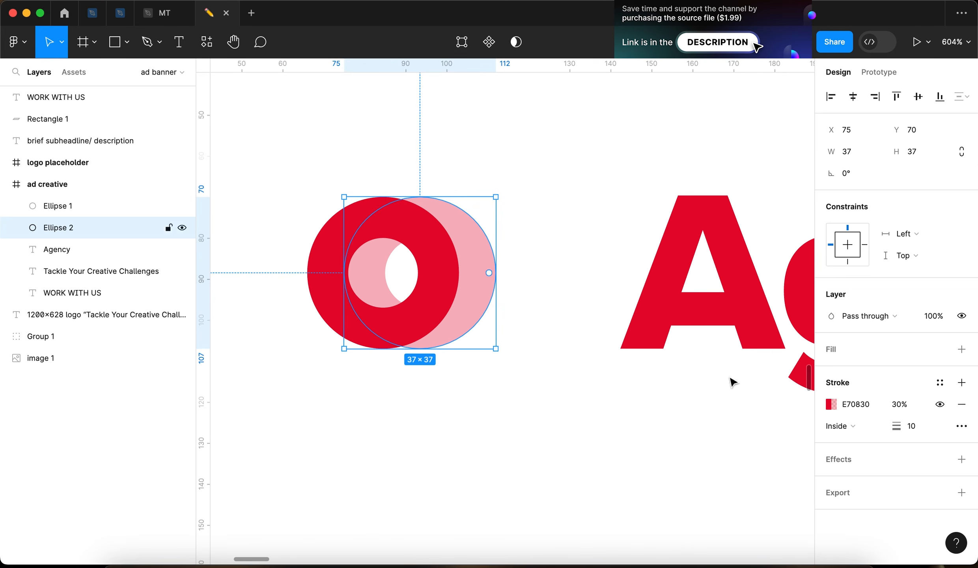
Step: Thin the back ring's stroke to 3, restore its opacity to 100% and move it right to X 85
click(908, 426)
key(Down)
key(Down)
key(Down)
key(Down)
key(Down)
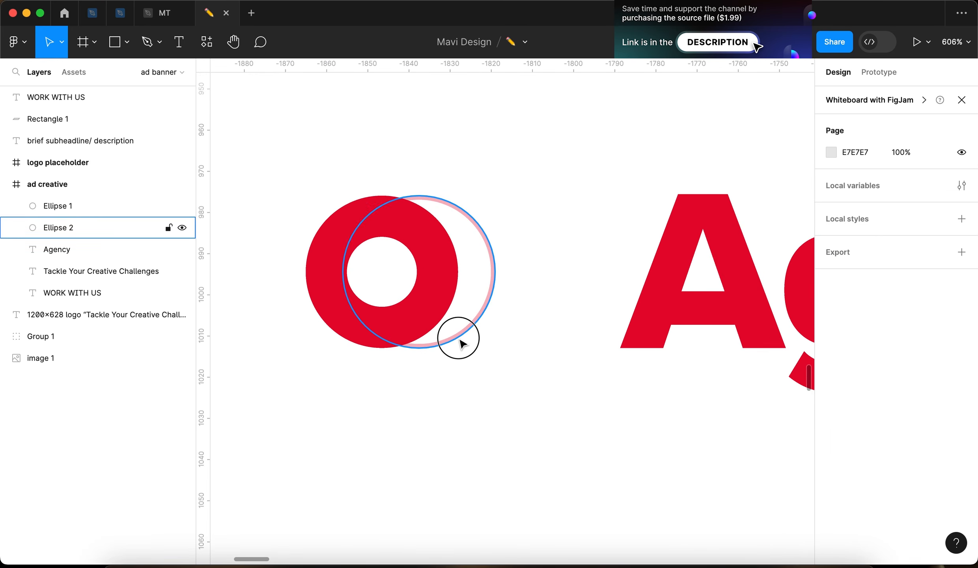
drag(458, 339, 490, 342)
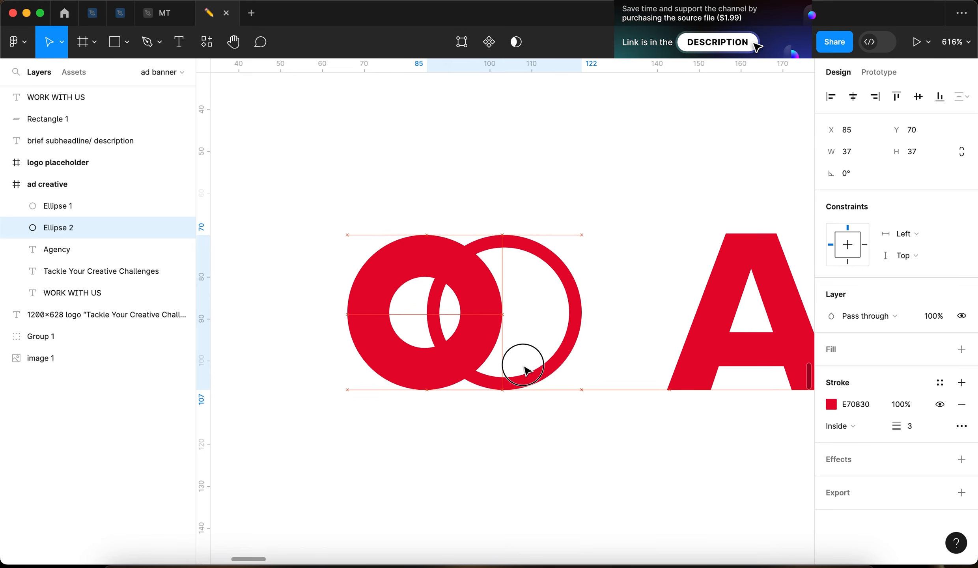
drag(524, 366, 526, 371)
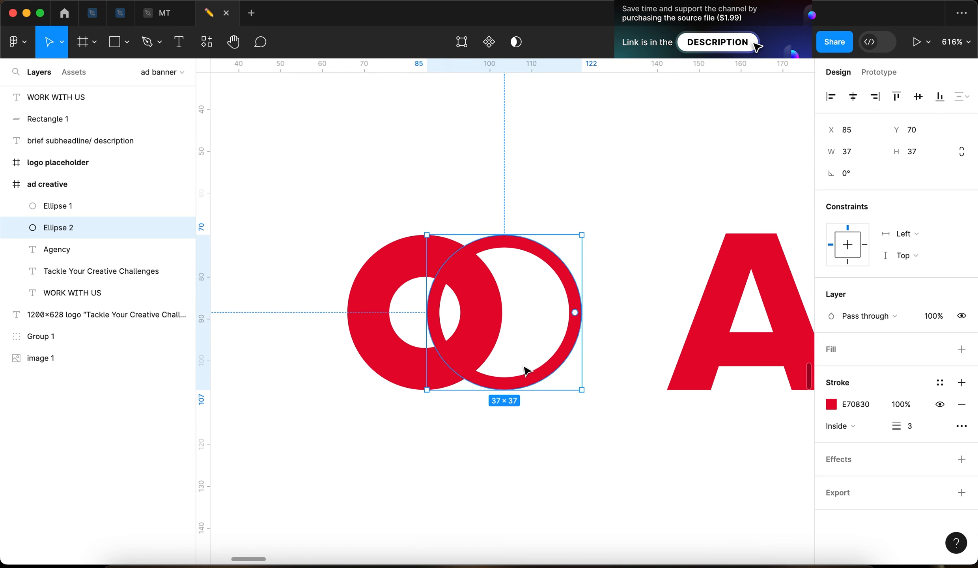
Step: Change the back ring's stroke from solid red to a radial gradient fading to transparent
click(825, 406)
click(685, 200)
click(702, 154)
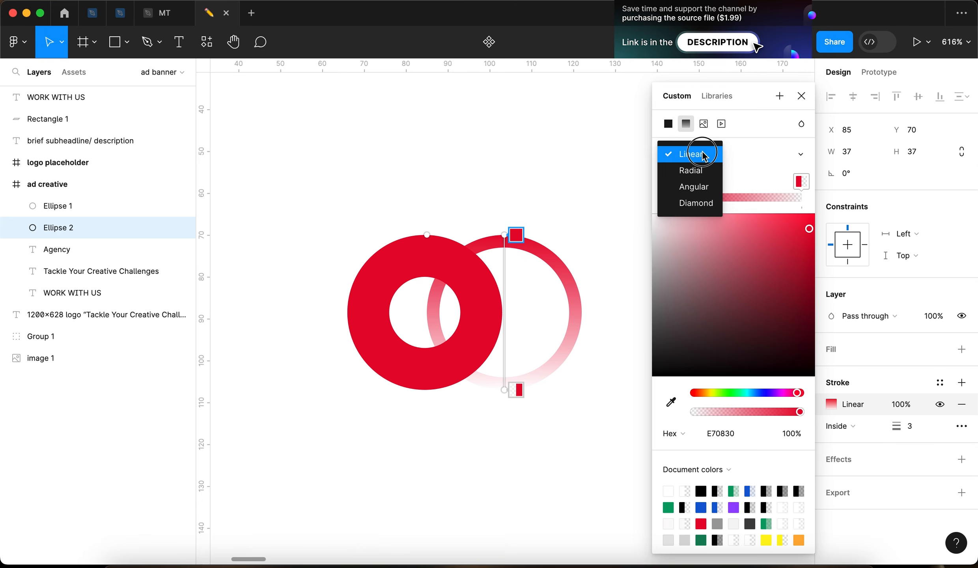
click(702, 168)
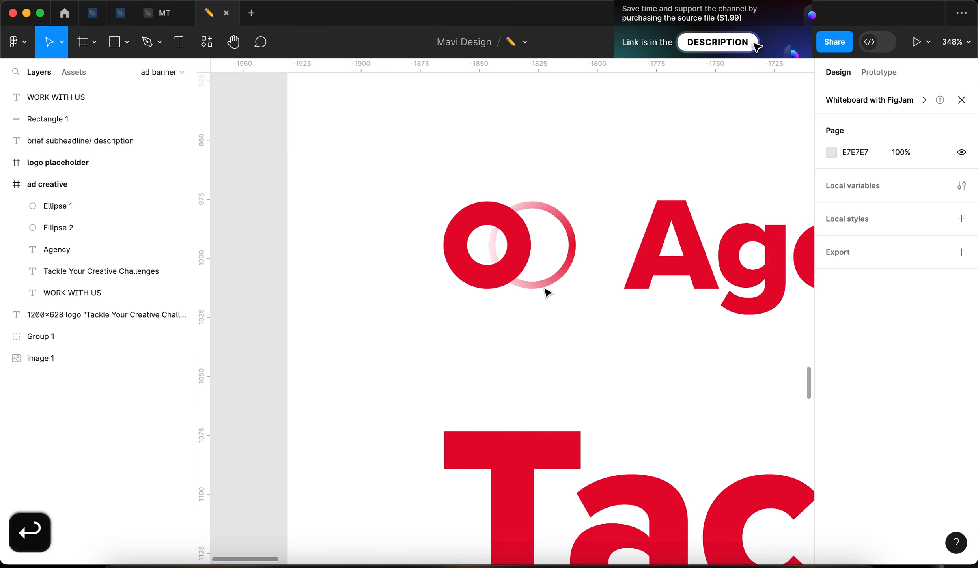
Step: Nudge the back ring left to X 81 so it overlaps the front ring more
click(547, 284)
key(Left)
key(Left)
key(Left)
key(Left)
key(Left)
key(Right)
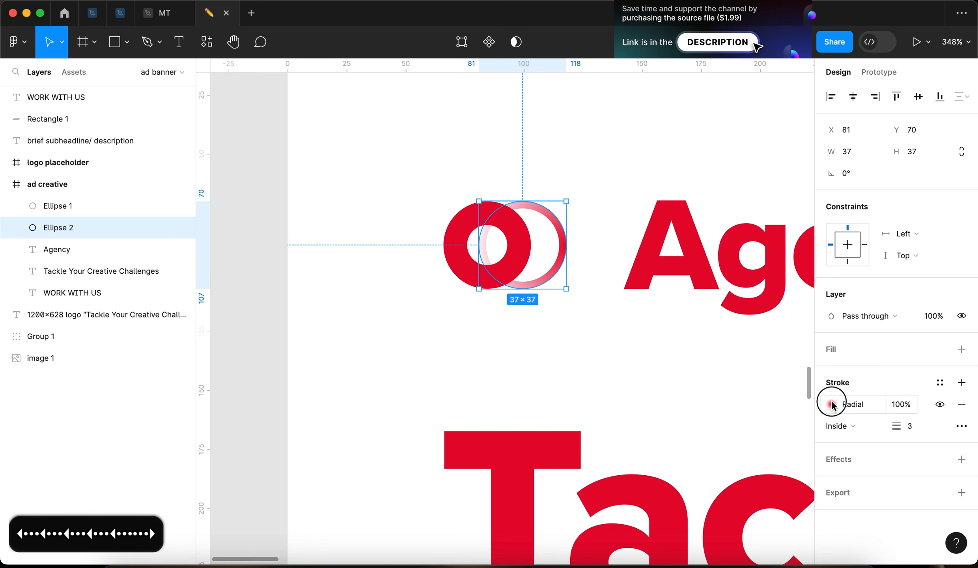
Step: Adjust the extent of the back ring's radial stroke gradient so the red fades out toward the front ring
click(831, 404)
drag(476, 245, 491, 246)
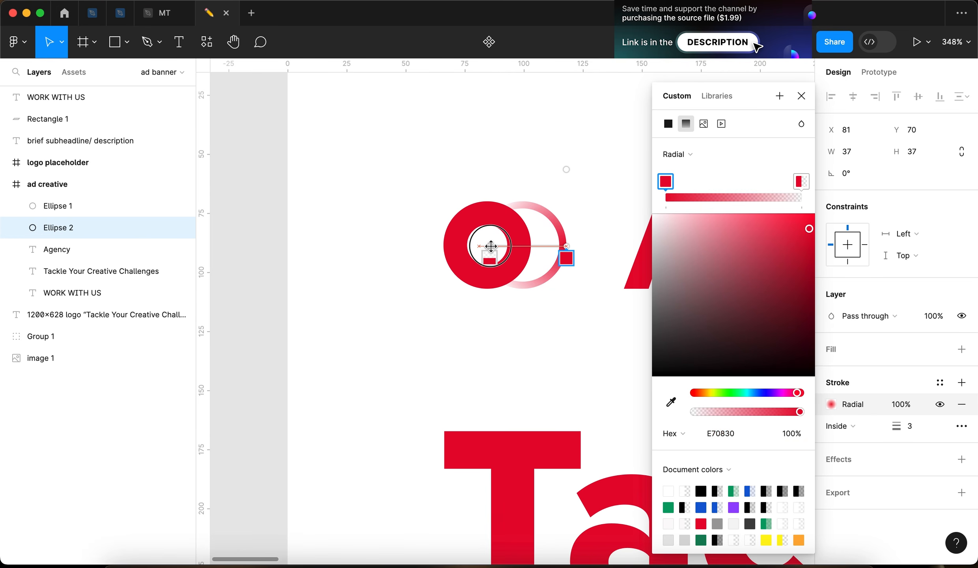
key(Escape)
scroll(584, 353, down, 3)
click(551, 290)
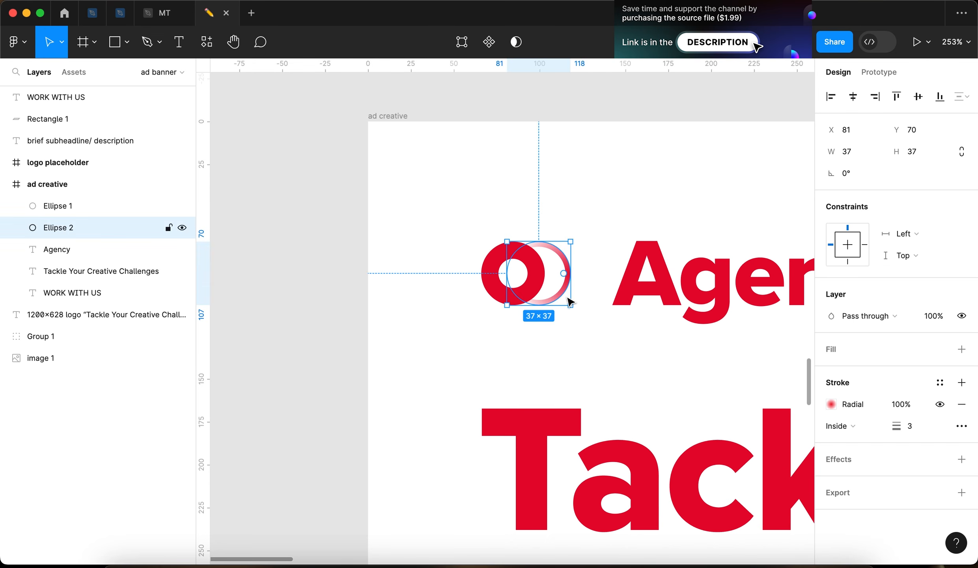
click(835, 404)
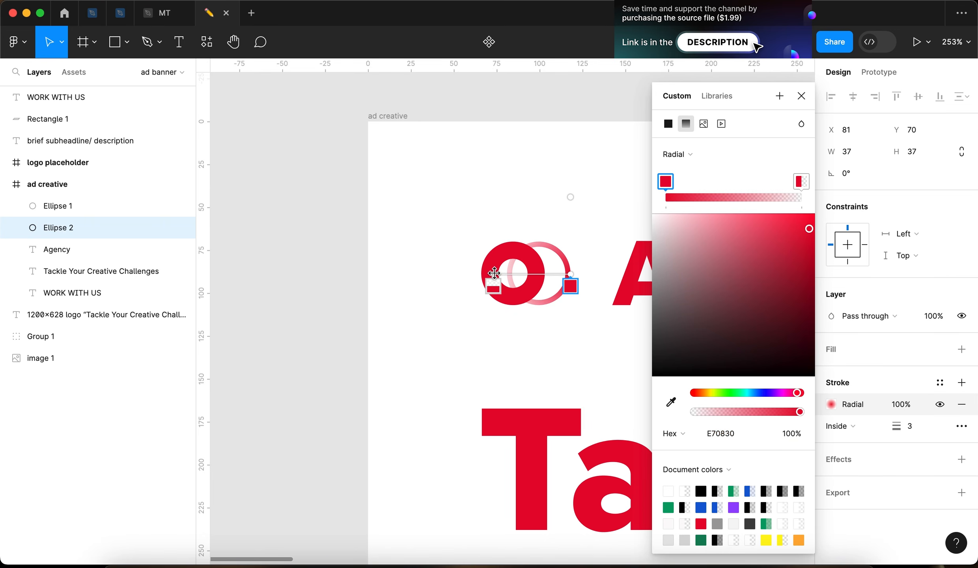
key(Return)
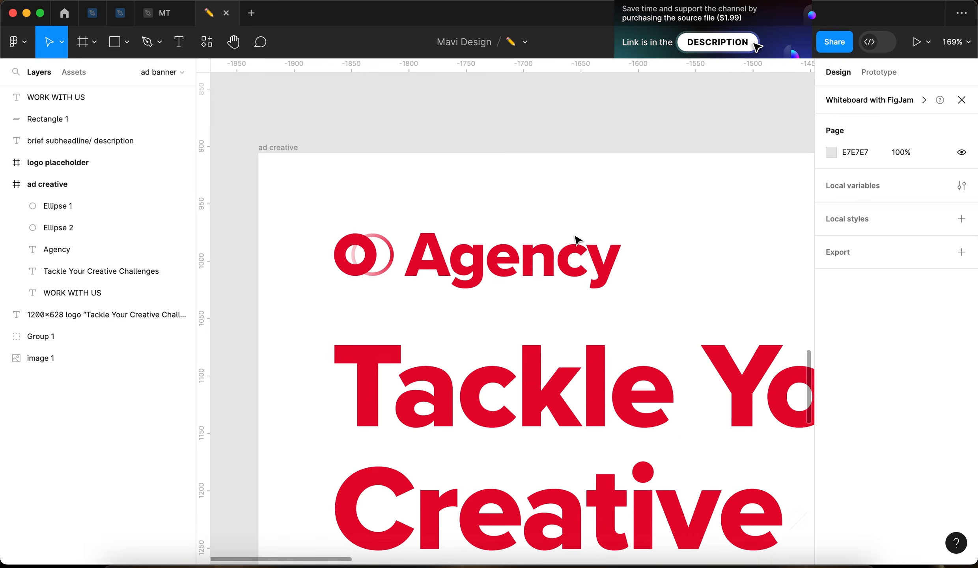
Step: Change the logo text beside the rings to uppercase AGENCY
scroll(574, 236, down, 6)
click(575, 238)
scroll(575, 238, up, 5)
double_click(563, 247)
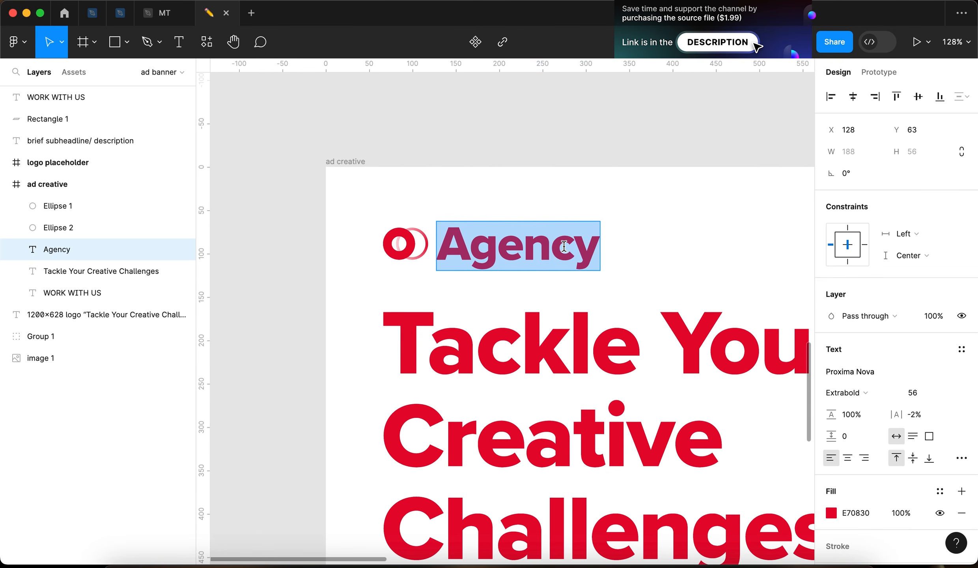
text(agenc)
key(Escape)
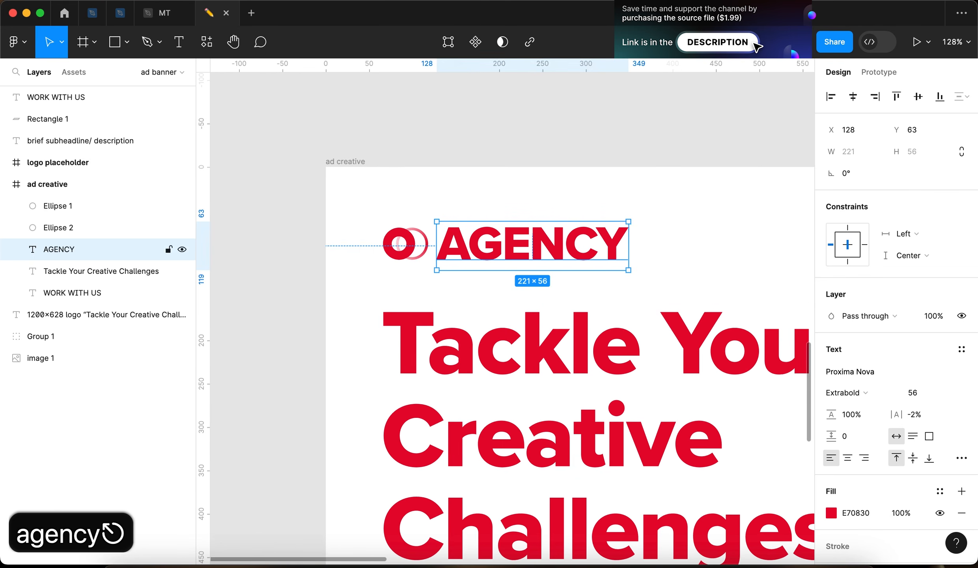
Step: Shrink the AGENCY text, bring it level with the rings and increase its letter spacing
click(920, 398)
key(shift+Down)
key(shift+Down)
key(shift+Down)
key(Up)
click(556, 210)
drag(483, 239, 483, 250)
click(911, 415)
key(Up)
key(Up)
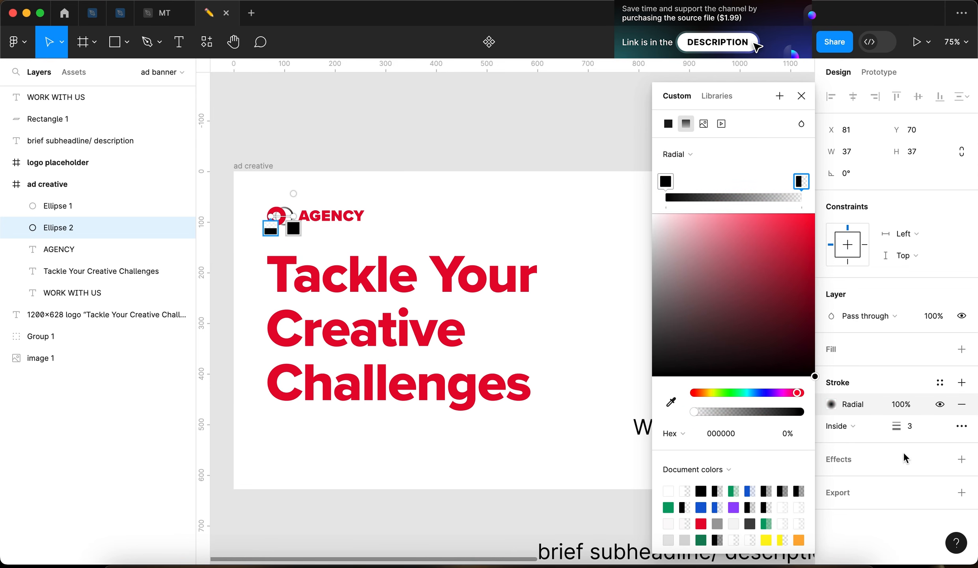
Step: Undo the black recolouring of the back ring's radial stroke gradient
click(801, 96)
click(687, 153)
key(super+z)
key(super+z)
key(super+z)
key(super+z)
key(super+z)
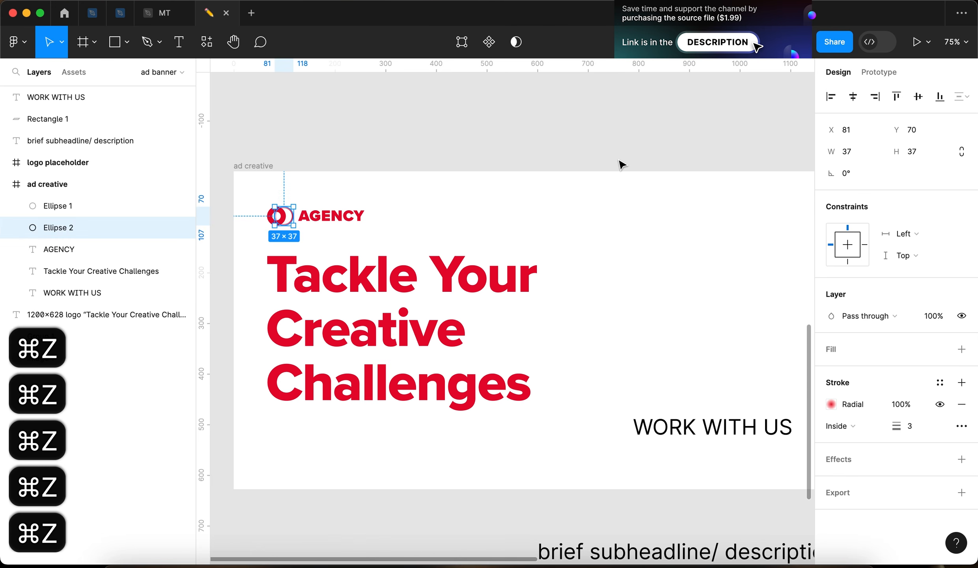
Step: Group the two rings with the AGENCY text and rename the group "logo placeholder"
click(546, 217)
scroll(592, 217, up, 3)
scroll(513, 211, up, 3)
drag(559, 208, 255, 280)
key(super+g)
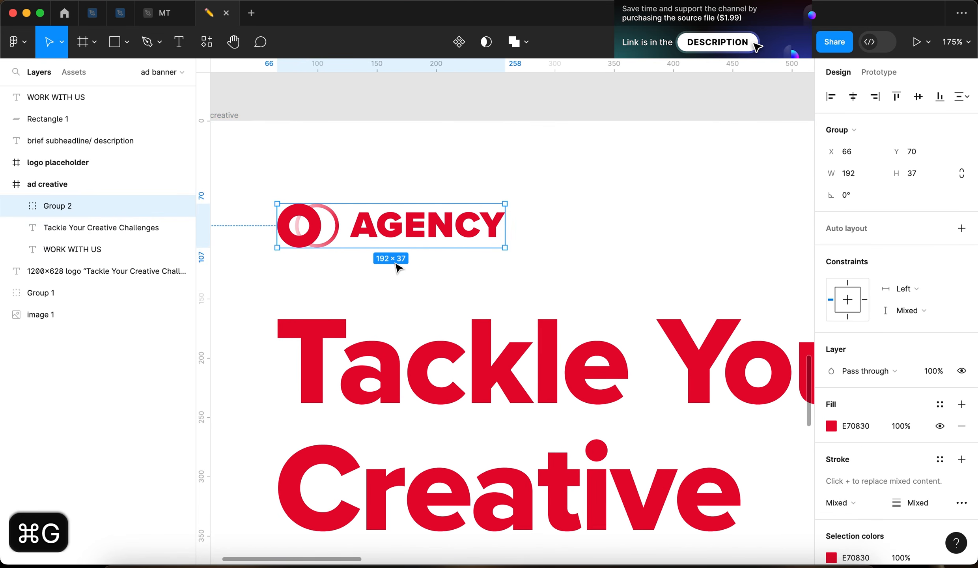
key(super+r)
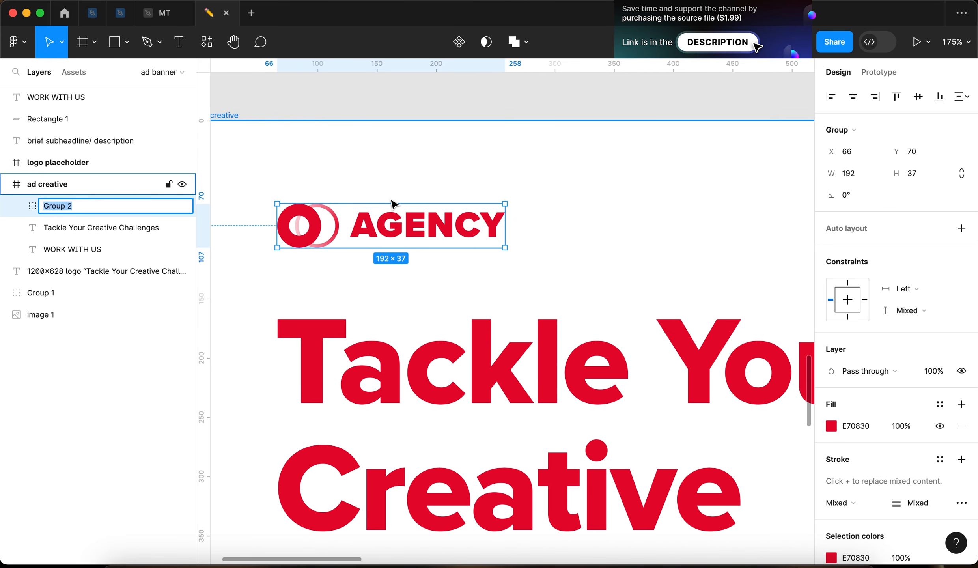
text(logo placehold)
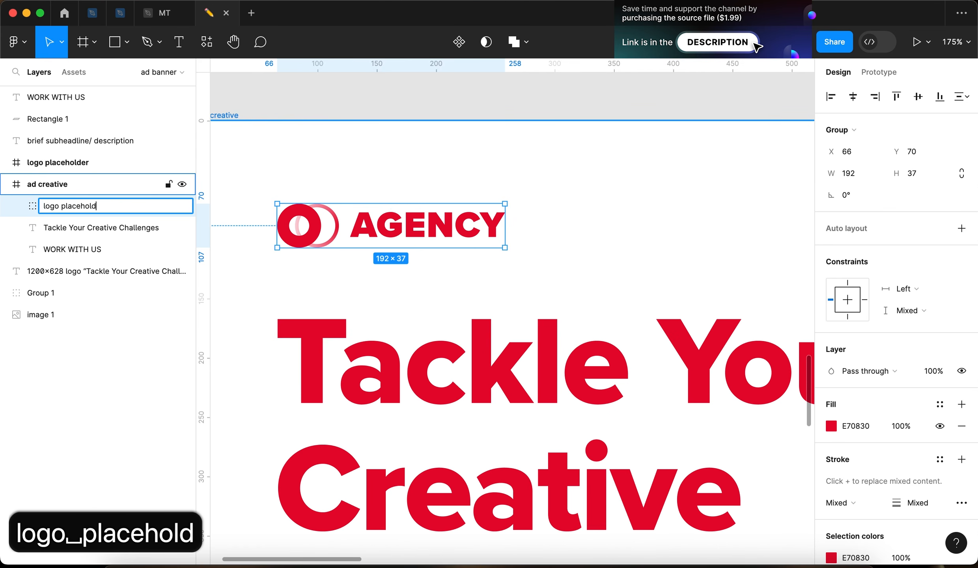
text(er)
key(Return)
Step: Move the office photo farther to the right of the ad creative frame
click(591, 218)
scroll(591, 218, down, 5)
drag(596, 217, 537, 189)
click(581, 234)
click(730, 237)
scroll(730, 237, down, 2)
drag(729, 236, 505, 198)
drag(714, 203, 683, 189)
scroll(682, 190, left, 3)
scroll(686, 195, left, 1)
click(454, 221)
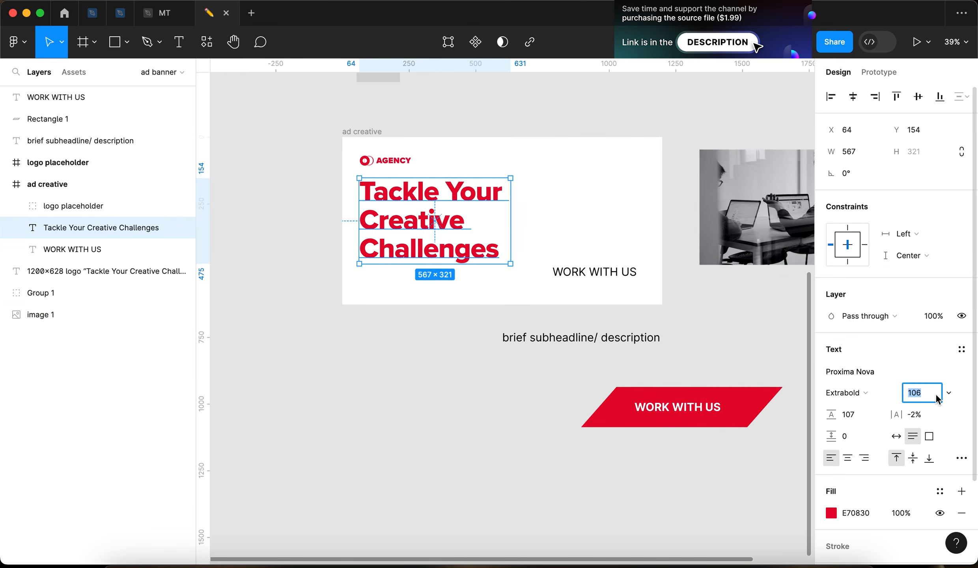
click(772, 295)
drag(760, 201, 786, 197)
Step: Duplicate the red parallelogram button shape onto the right part of the ad creative frame
scroll(540, 218, up, 2)
scroll(541, 217, up, 1)
scroll(542, 204, down, 5)
scroll(542, 204, right, 2)
click(623, 389)
scroll(668, 391, up, 3)
alt+drag(648, 373, 585, 184)
scroll(661, 288, down, 5)
scroll(583, 193, up, 5)
Step: Edit the duplicated parallelogram's corner points to make the shape much taller and bring its right edge inward
key(Return)
drag(388, 118, 737, 168)
drag(695, 137, 572, 263)
key(Return)
key(Return)
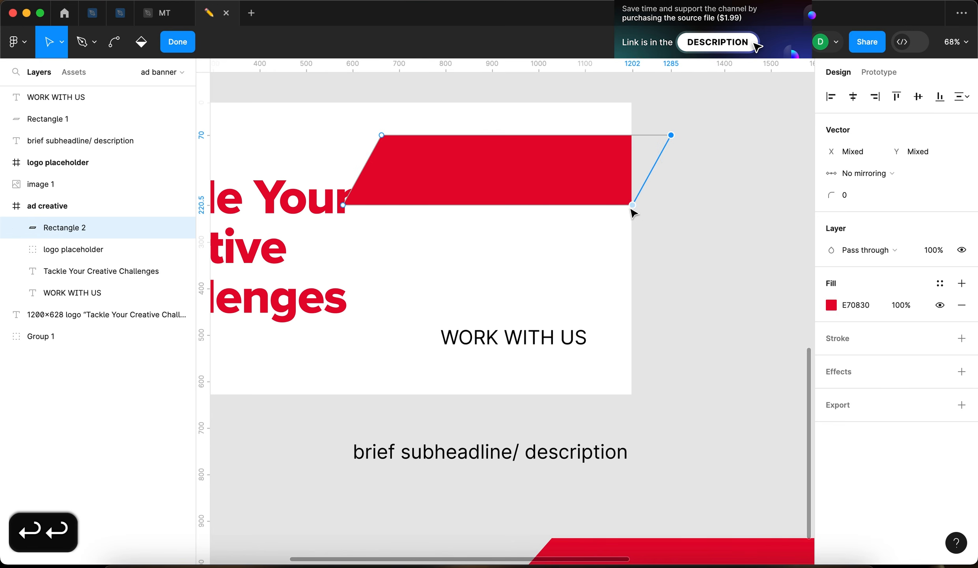
drag(560, 211, 483, 264)
key(Return)
Step: Reposition the tall parallelogram and pull its right-hand corner points left to narrow it
scroll(475, 208, down, 5)
drag(402, 232, 439, 232)
key(Return)
drag(600, 171, 482, 264)
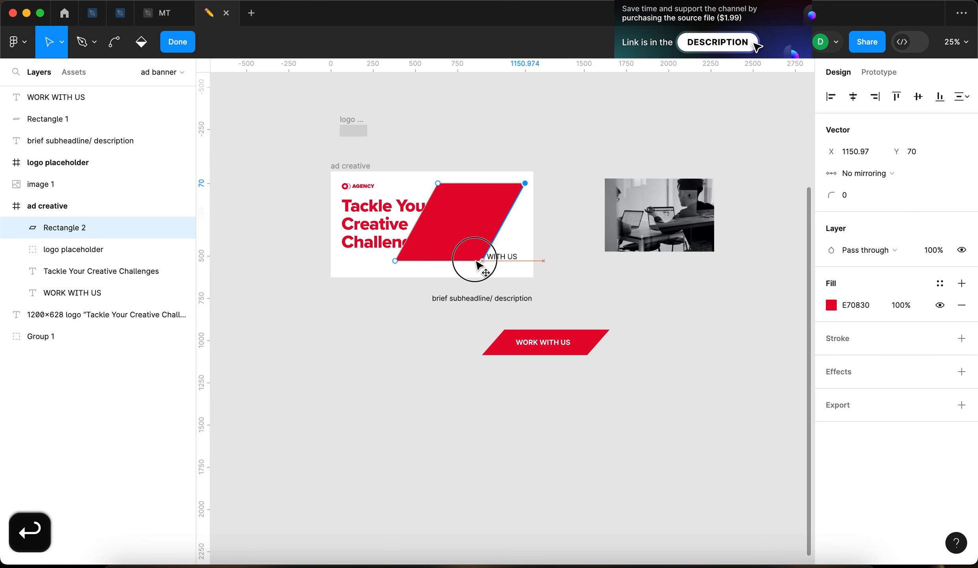
key(Return)
Step: Shift the parallelogram's two bottom corner points right by four large nudges to steepen its slanted sides
scroll(411, 259, up, 5)
key(Return)
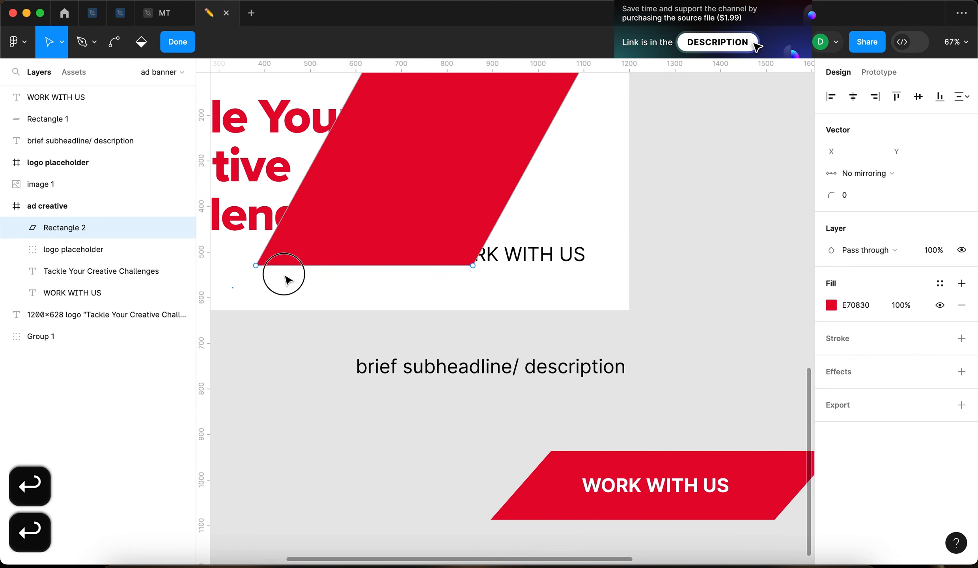
drag(236, 285, 588, 220)
key(shift+Right)
key(shift+Right)
key(shift+Right)
key(shift+Right)
key(Return)
Step: Move the red parallelogram to the frame's right side, resting on the bottom edge at X 578, Y 174
scroll(574, 248, up, 3)
drag(488, 268, 558, 268)
drag(560, 155, 560, 157)
click(761, 270)
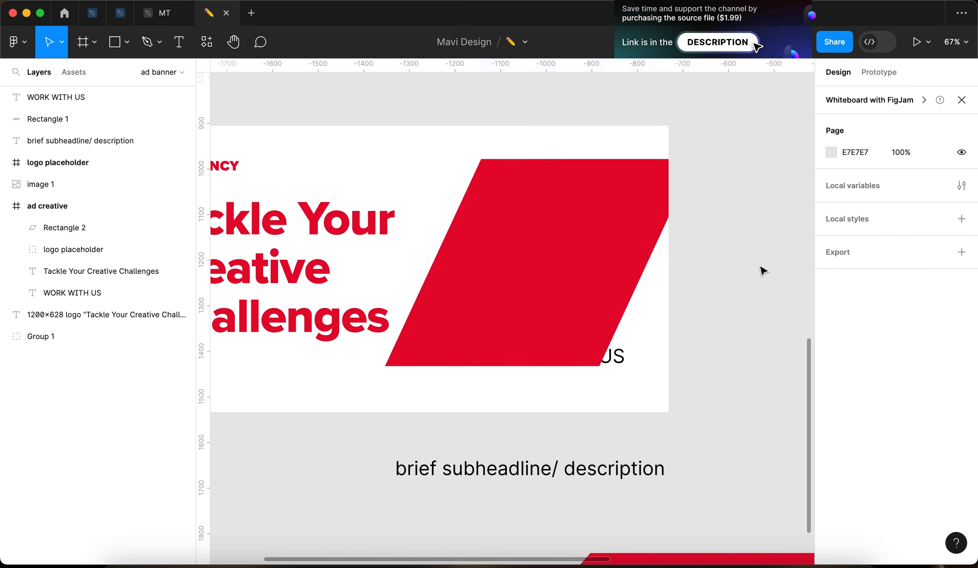
scroll(731, 275, down, 5)
scroll(686, 260, up, 3)
click(684, 248)
drag(686, 247, 684, 281)
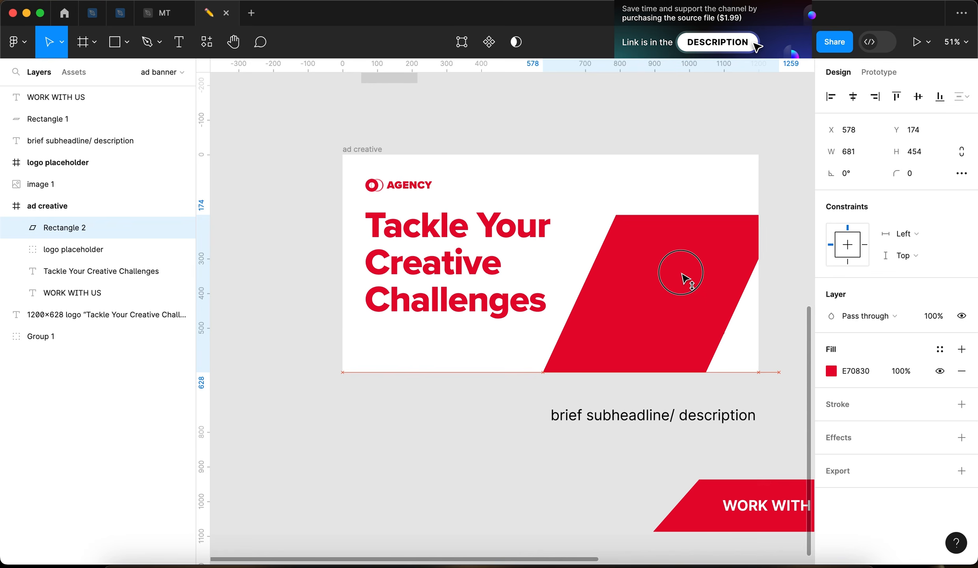
Step: Scale the parallelogram to 661 × 441 at X 588, with its top edge on the guide at Y 187
click(657, 202)
click(630, 219)
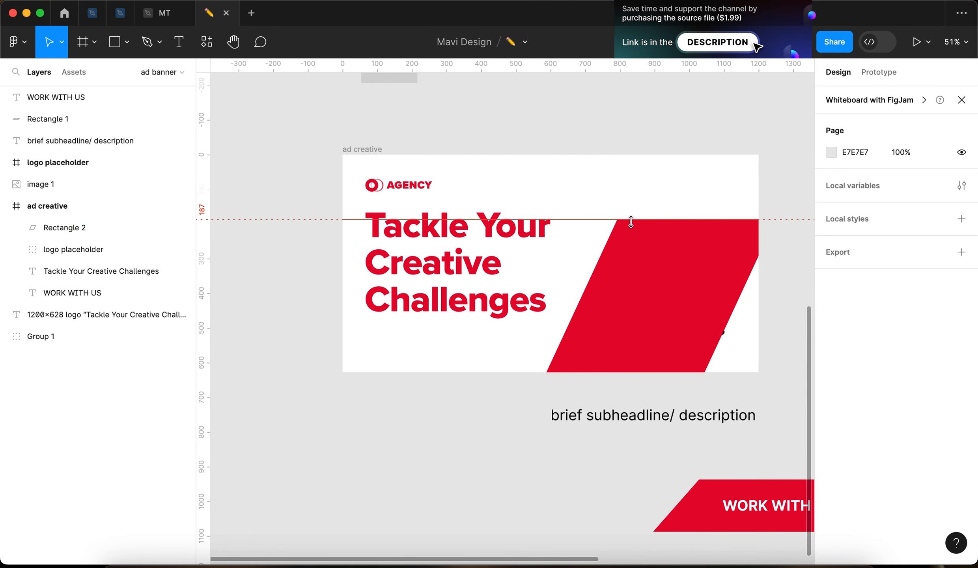
scroll(382, 225, up, 10)
scroll(497, 182, down, 8)
scroll(509, 180, right, 7)
click(524, 167)
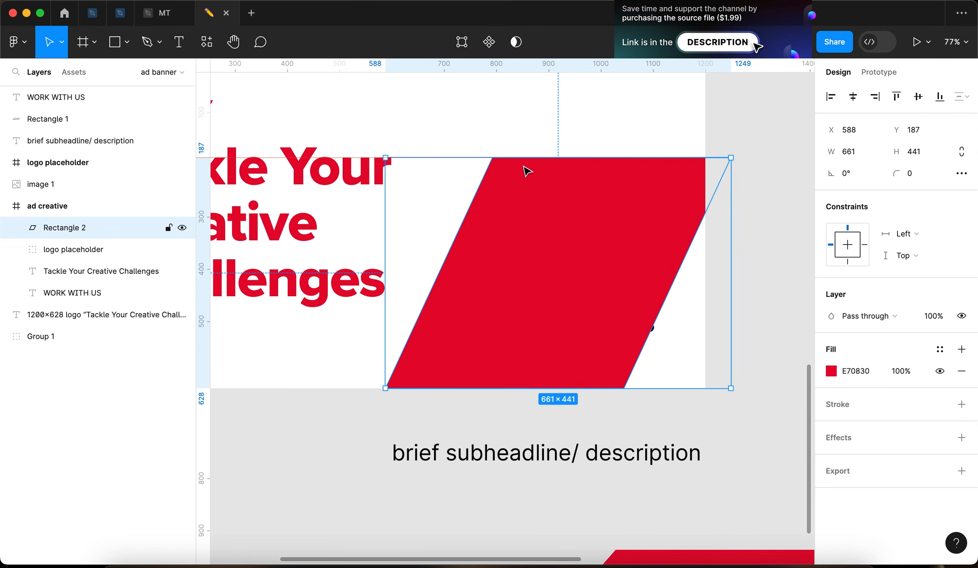
scroll(523, 168, down, 2)
scroll(434, 177, left, 5)
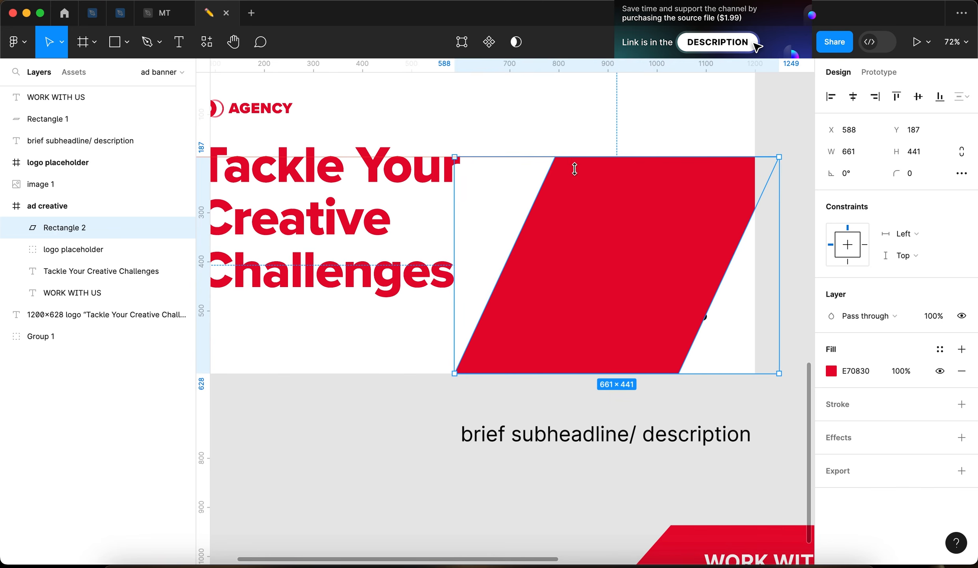
Step: Remove the horizontal guide and move the red parallelogram left to X 539
scroll(323, 185, left, 2)
click(271, 160)
drag(270, 155, 269, 127)
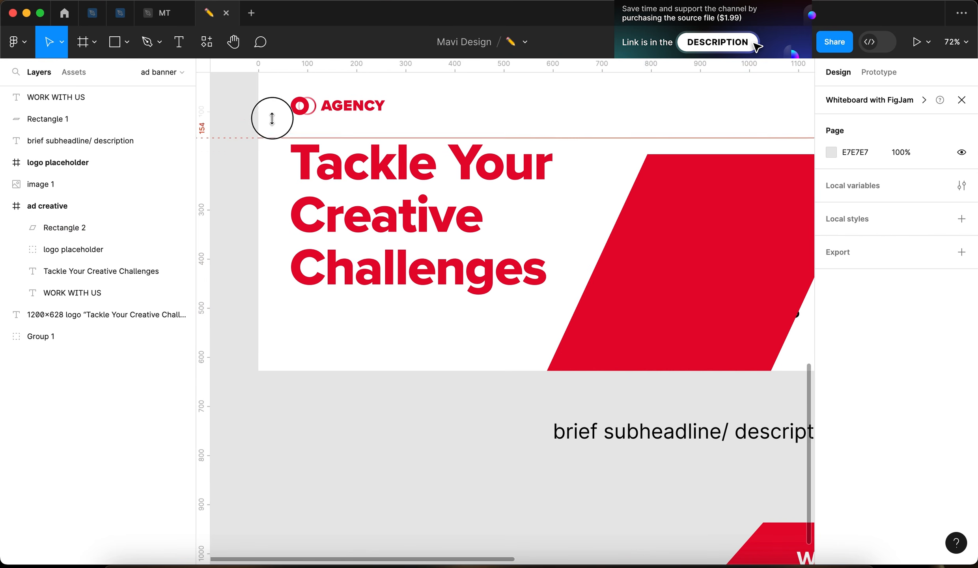
scroll(379, 160, right, 3)
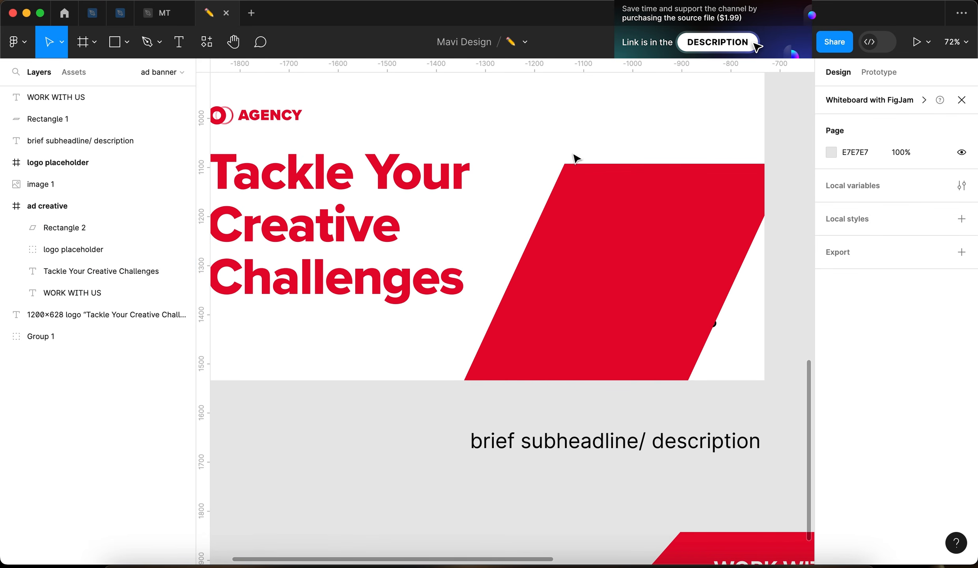
drag(687, 201, 664, 200)
Step: Place the office photo over the parallelogram in the frame and scale it to 662 × 441 at X 539, Y 187
click(791, 220)
scroll(790, 220, down, 5)
scroll(788, 220, right, 4)
drag(792, 222, 448, 258)
scroll(449, 258, up, 5)
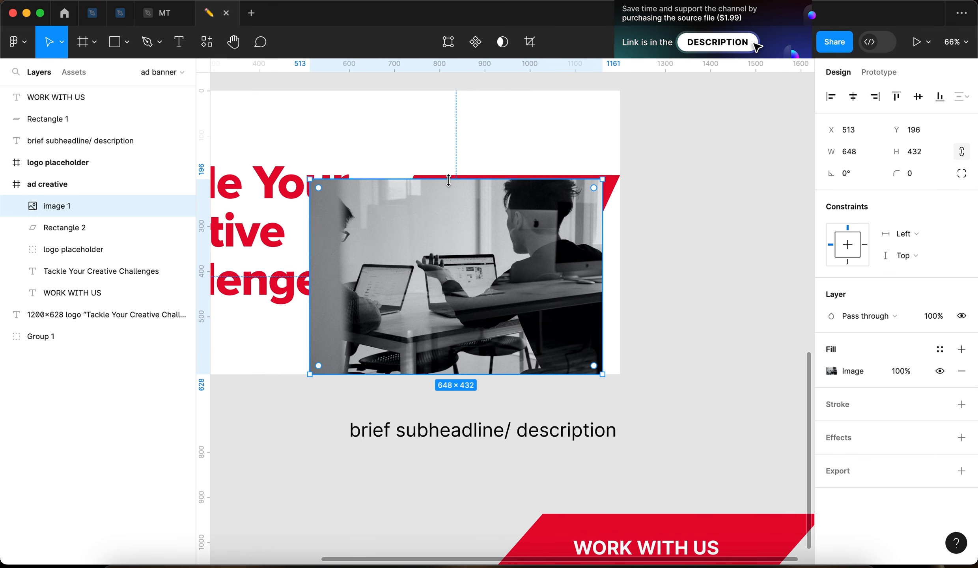
drag(449, 180, 452, 173)
drag(453, 228, 460, 228)
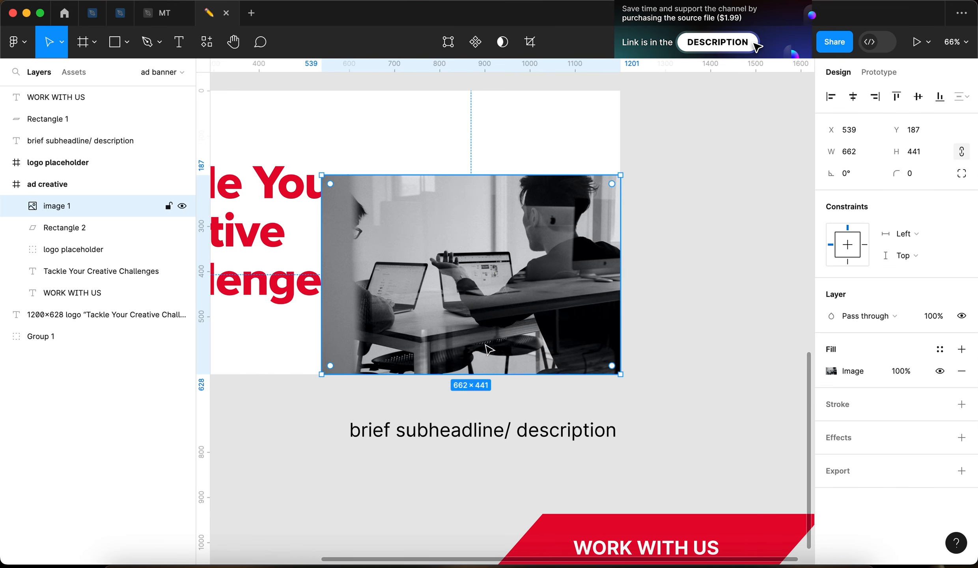
Step: Rename the red parallelogram's layer "image mask"
click(81, 231)
double_click(79, 232)
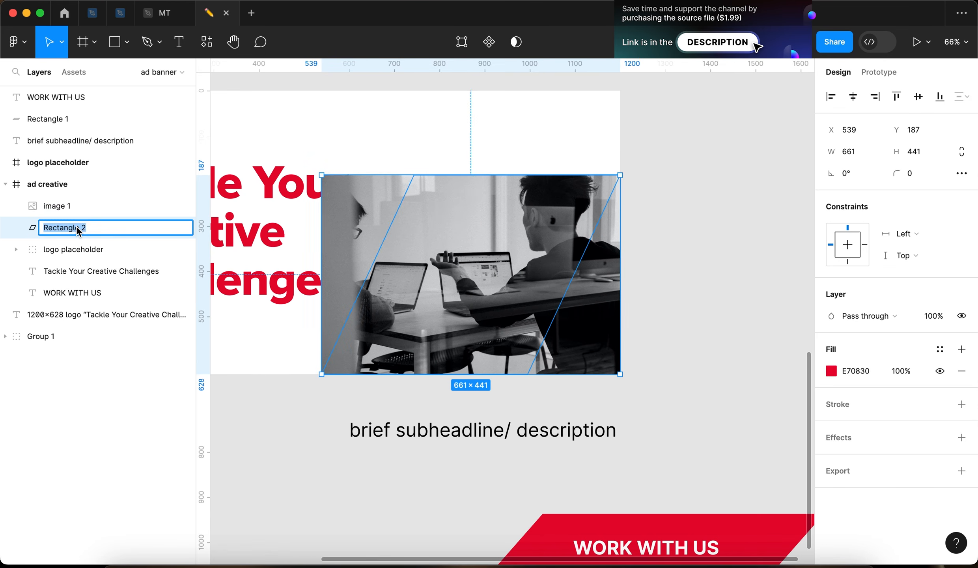
text(imae)
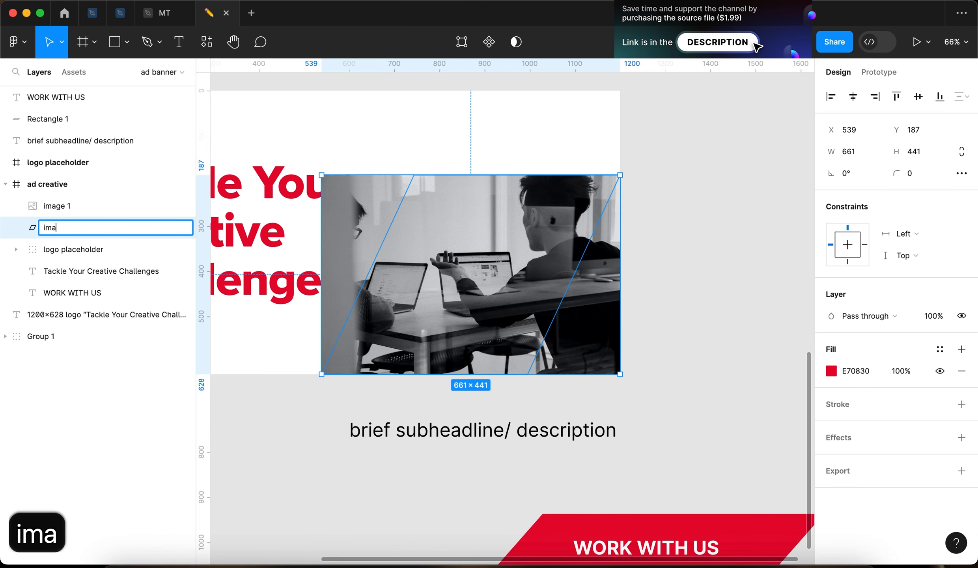
key(BackSpace)
text(ge mask)
key(Return)
Step: Mask the office photo with the image mask parallelogram and select the black WORK WITH US text
shift+click(57, 206)
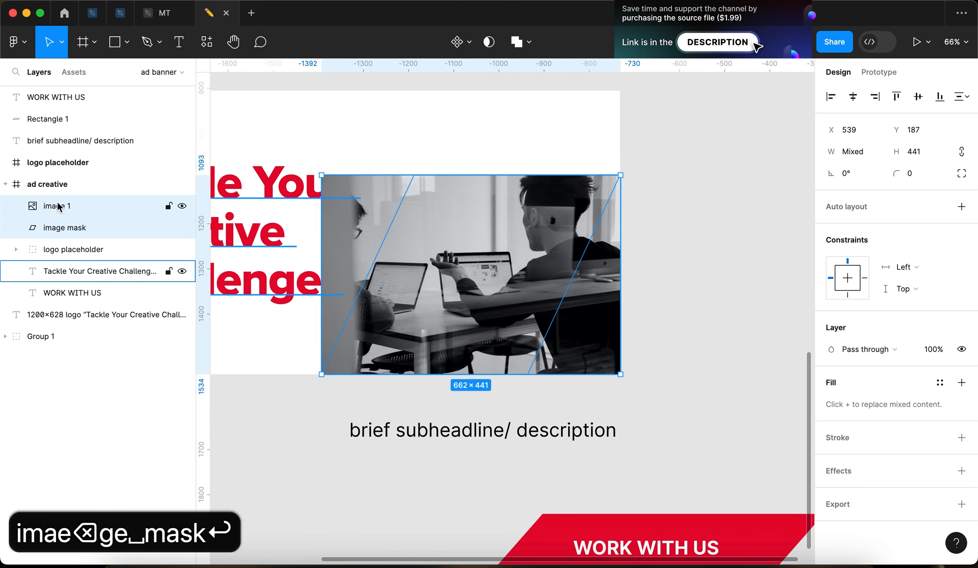
click(488, 42)
click(702, 218)
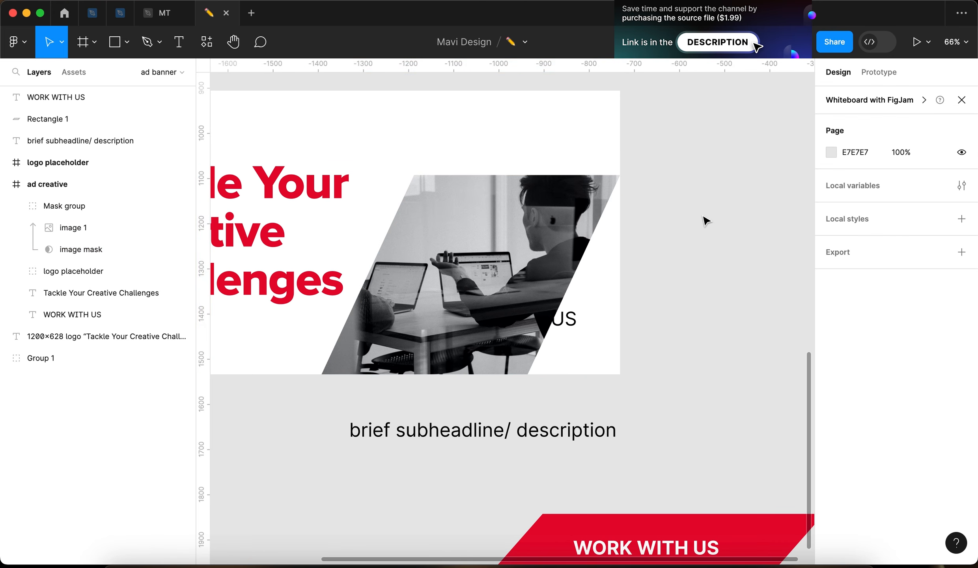
scroll(706, 219, down, 5)
click(666, 227)
scroll(670, 227, up, 5)
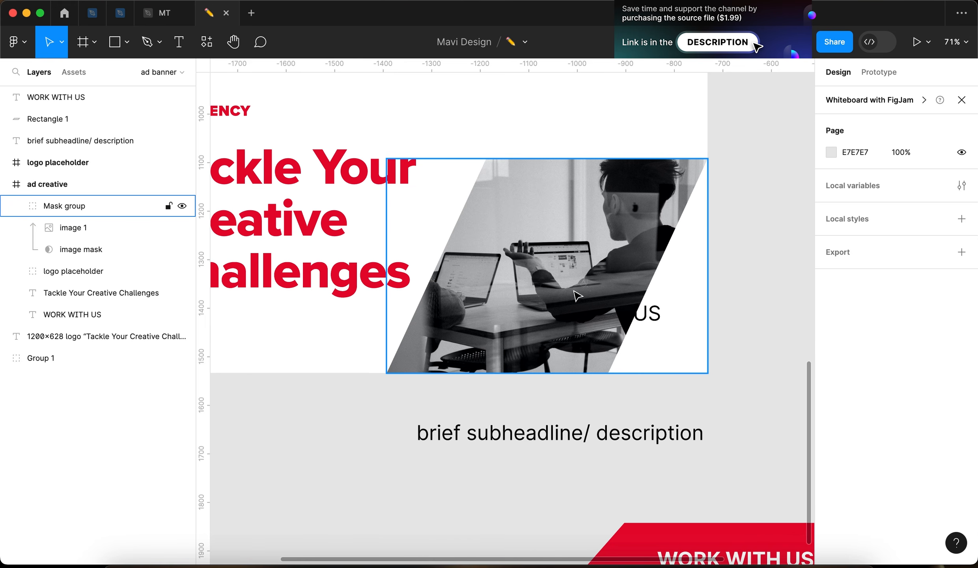
click(645, 314)
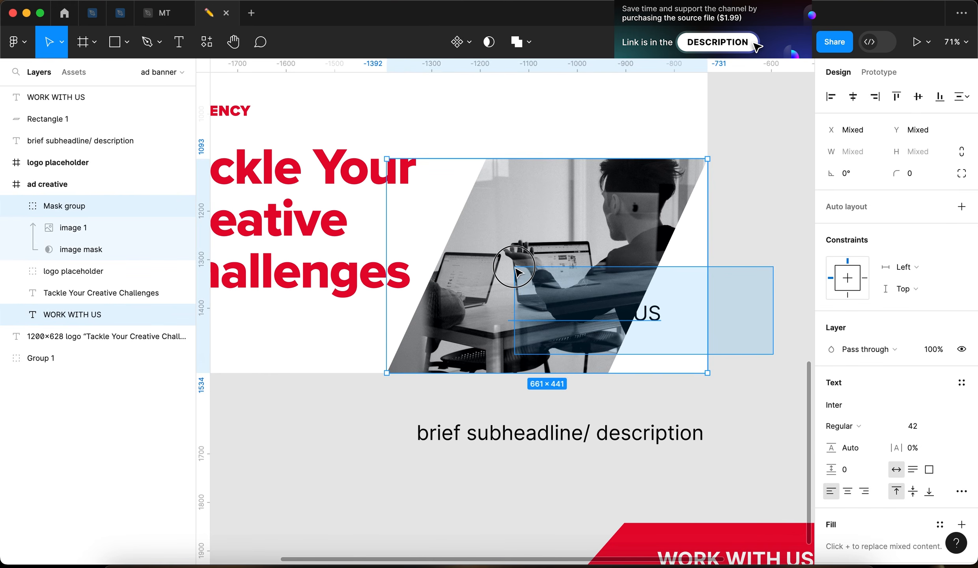
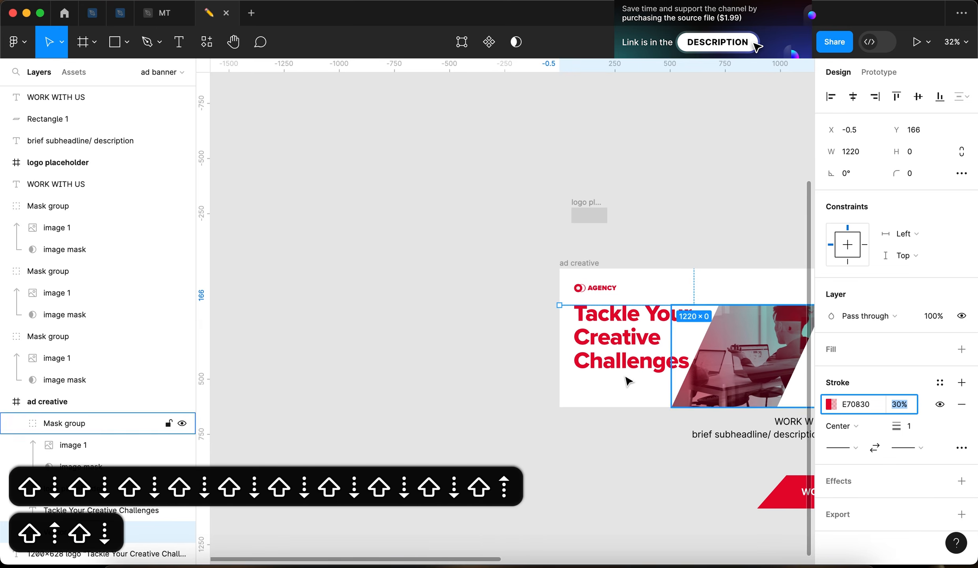
Step: Raise the stroke opacity of the horizontal red line above the headline to 100%
key(shift+Up)
key(shift+Up)
key(shift+Up)
key(shift+Up)
key(shift+Up)
key(shift+Up)
key(shift+Up)
key(shift+Up)
key(shift+Up)
key(shift+Up)
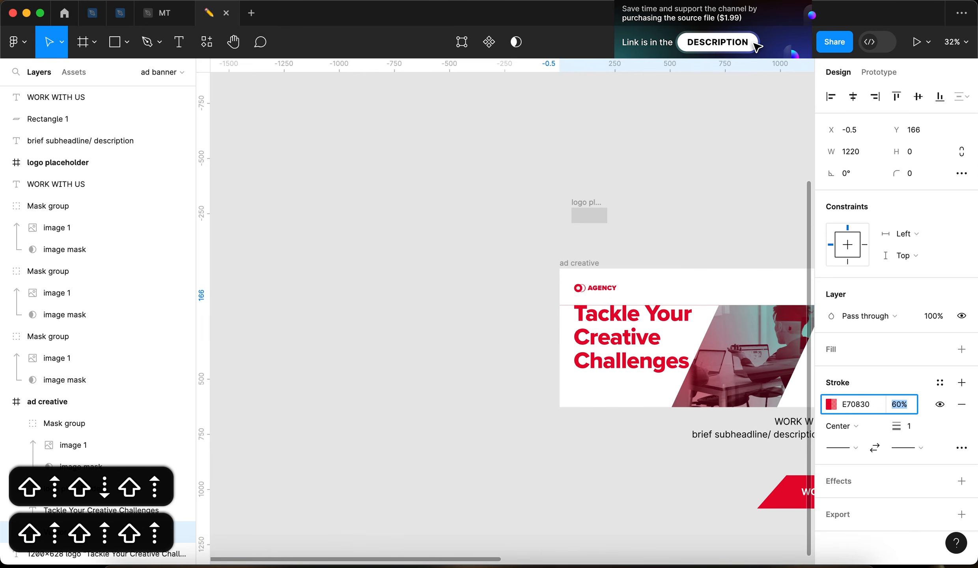
key(Return)
Step: Change the horizontal line's stroke to a linear gradient of E70830 fading to transparent, running along the line's length
scroll(474, 338, up, 5)
scroll(390, 276, up, 2)
click(831, 404)
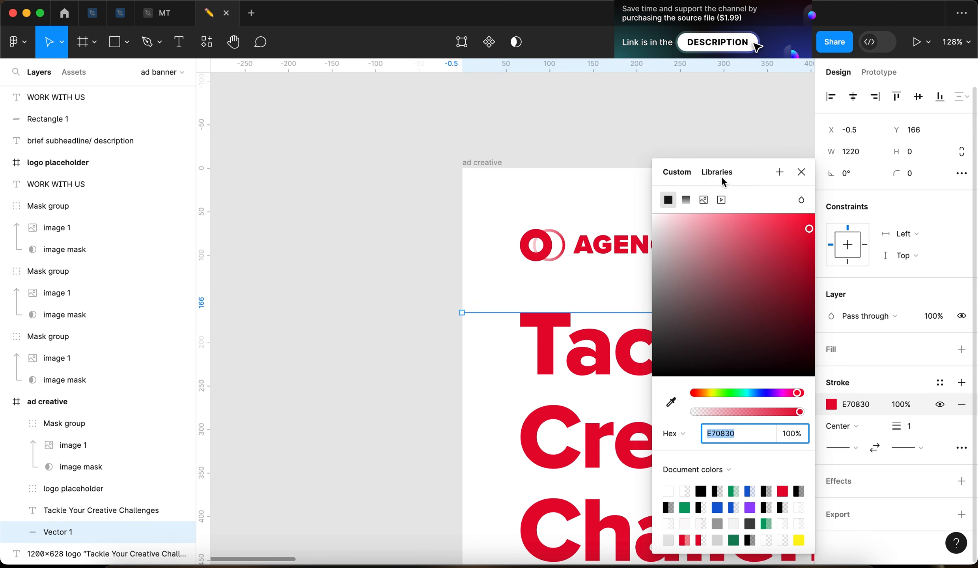
click(686, 200)
scroll(375, 225, down, 5)
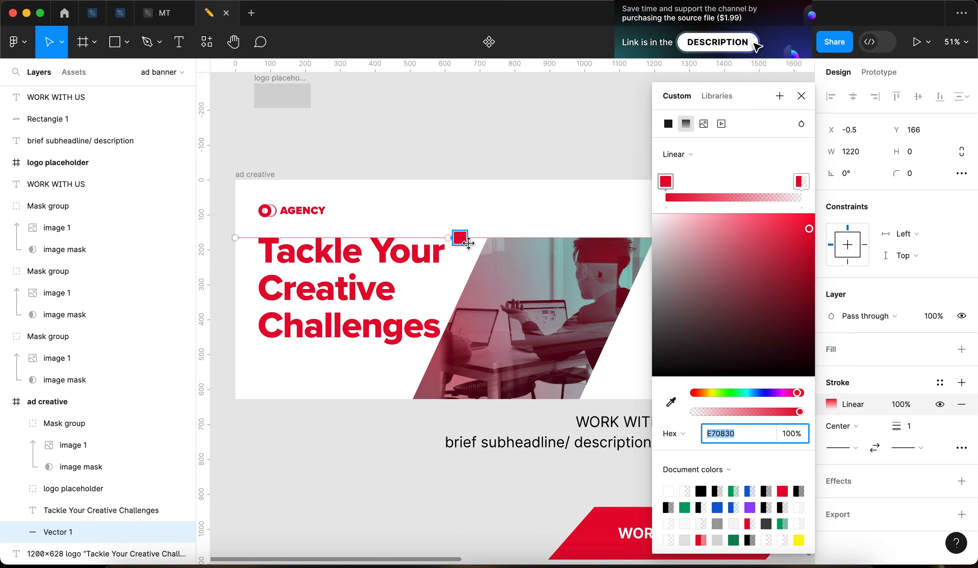
drag(296, 200, 237, 238)
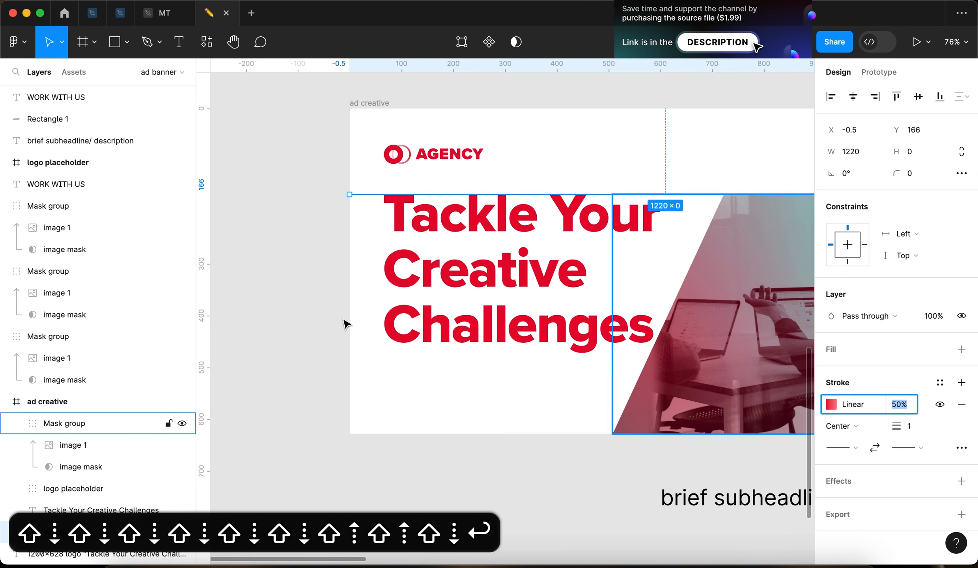
Step: Move the horizontal gradient line down to Y 185, across the headline's first row
click(326, 236)
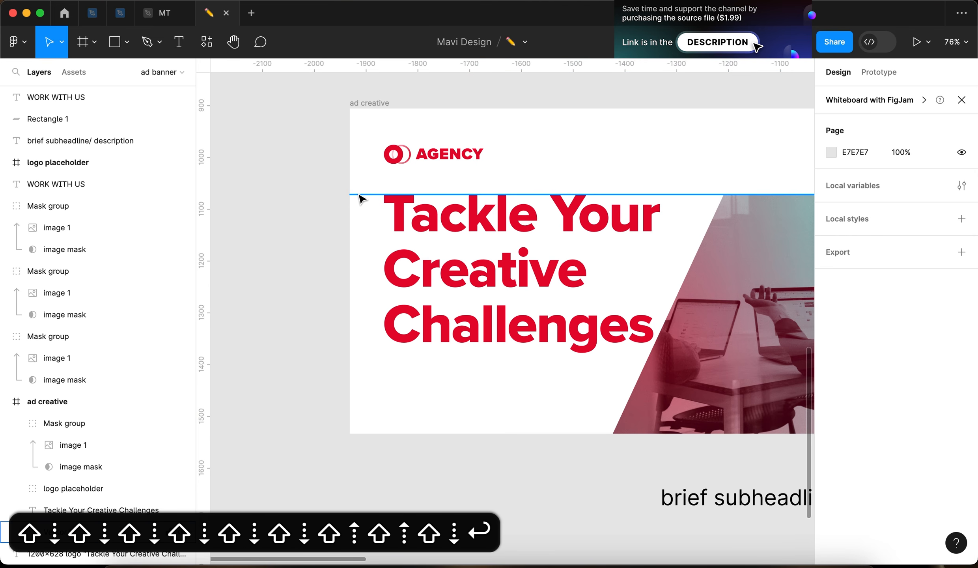
scroll(360, 197, up, 10)
drag(380, 202, 383, 242)
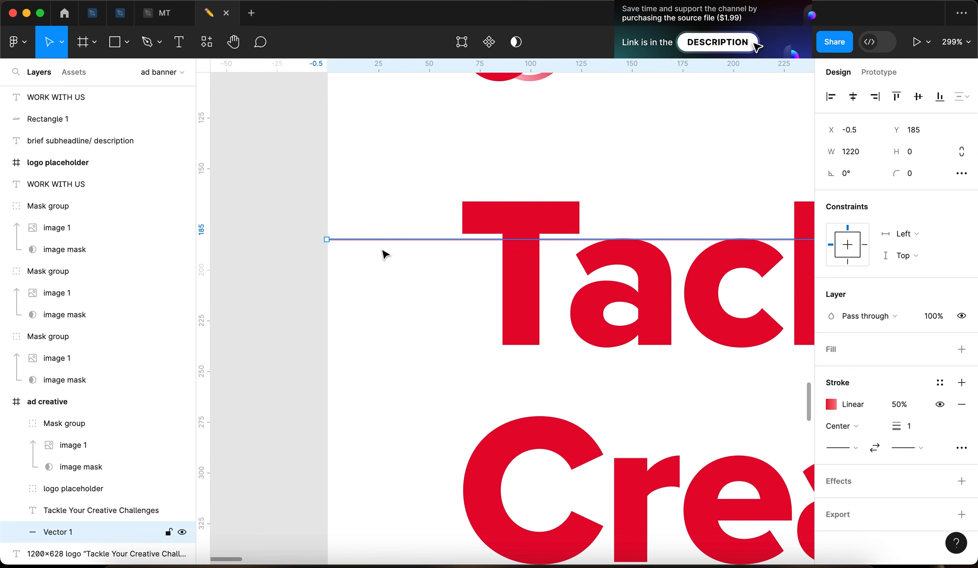
click(381, 311)
scroll(380, 311, down, 10)
scroll(380, 312, right, 3)
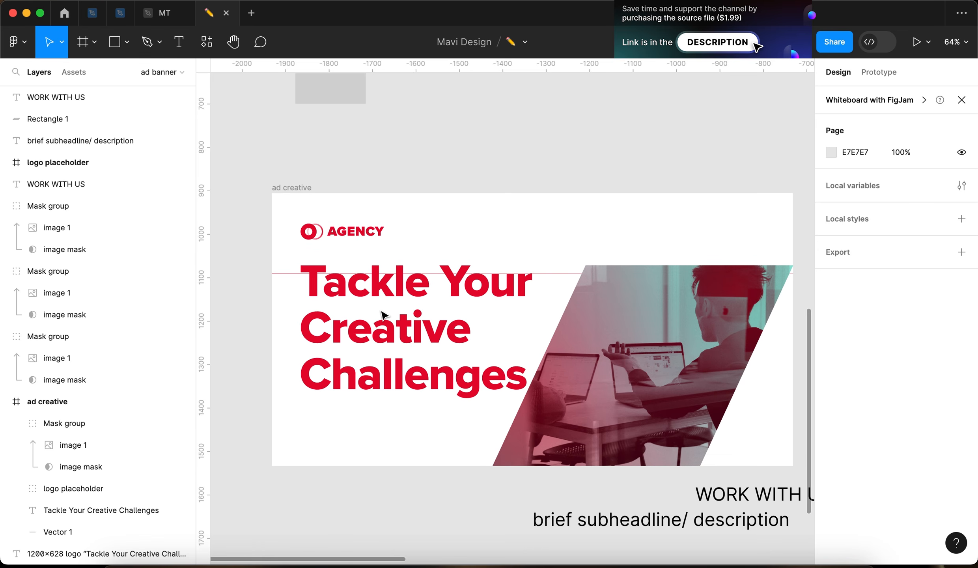
Step: Duplicate the horizontal line and place the copy above it, along the top edge of the headline
scroll(296, 271, up, 10)
click(251, 288)
scroll(255, 291, left, 5)
drag(362, 294, 382, 247)
key(Escape)
scroll(382, 247, down, 10)
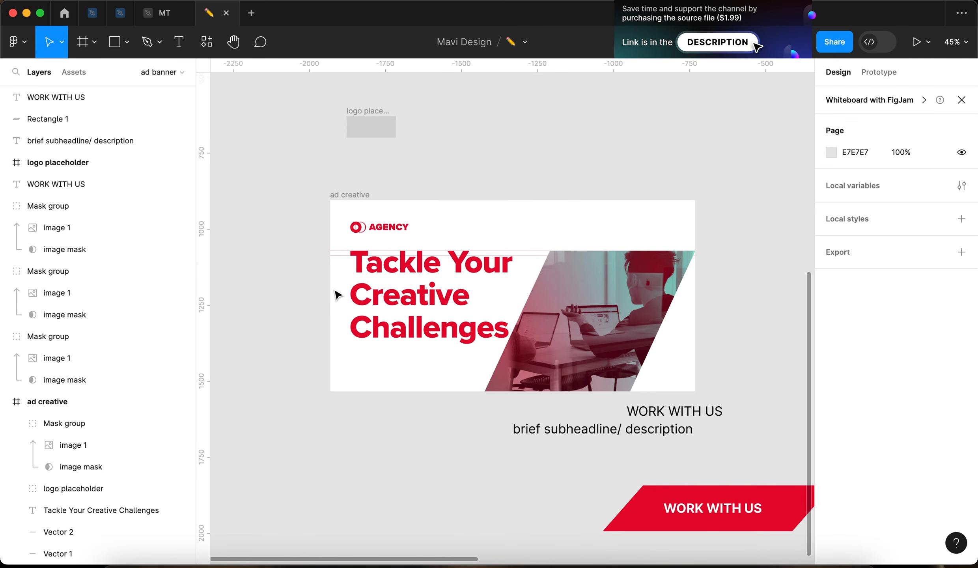
Step: Place the lower line at Y 293 across the word Creative and set its stroke opacity to 40%
scroll(337, 294, up, 6)
scroll(465, 323, down, 1)
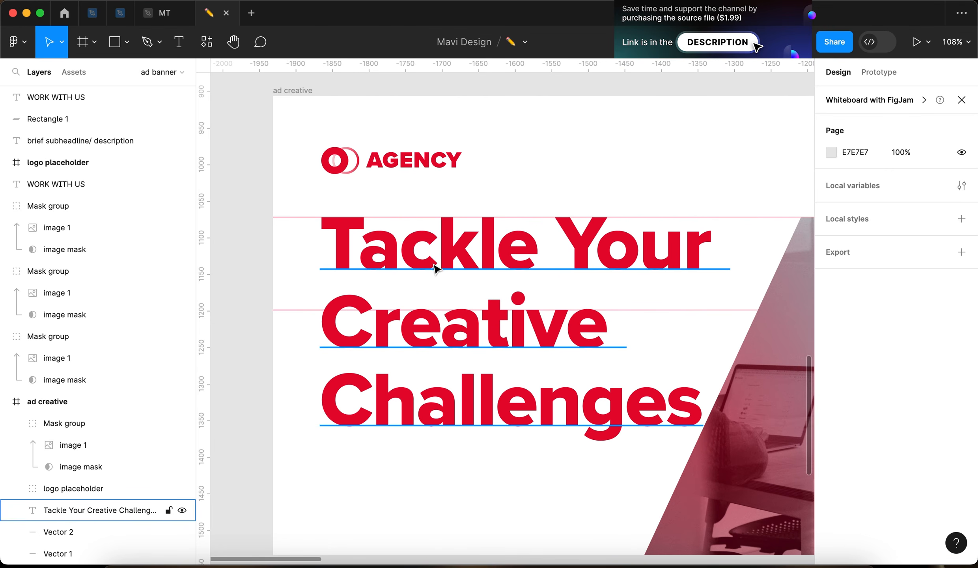
click(539, 309)
click(899, 404)
key(shift+Down)
key(shift+Down)
key(shift+Down)
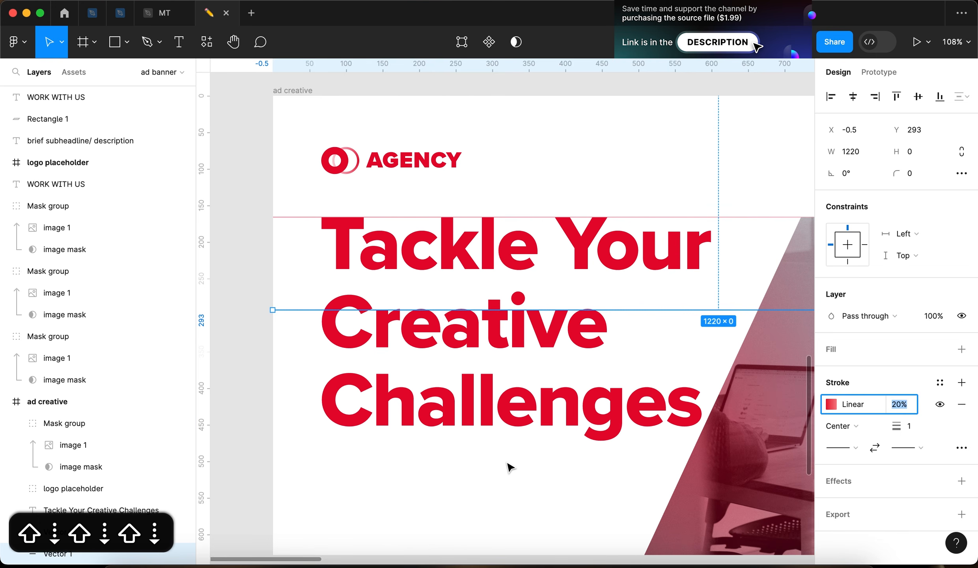
key(shift+Up)
key(shift+Up)
click(507, 472)
Step: Duplicate the line across Creative and place the copy at Y 399, across the word Challenges
click(290, 311)
drag(289, 311, 304, 391)
scroll(294, 393, up, 5)
key(Up)
key(Up)
key(Up)
scroll(293, 395, down, 5)
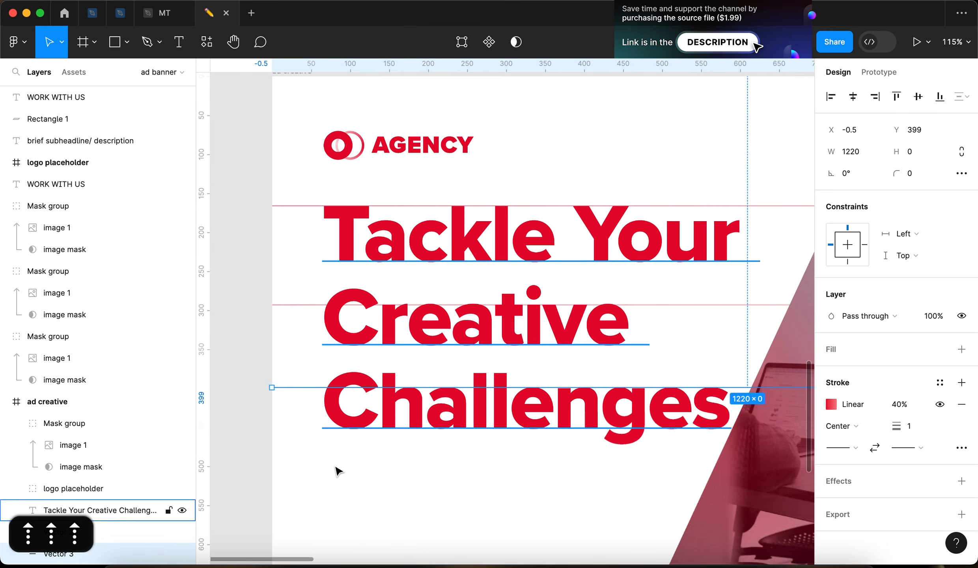
click(336, 468)
scroll(336, 468, down, 6)
scroll(335, 466, down, 1)
scroll(262, 369, down, 1)
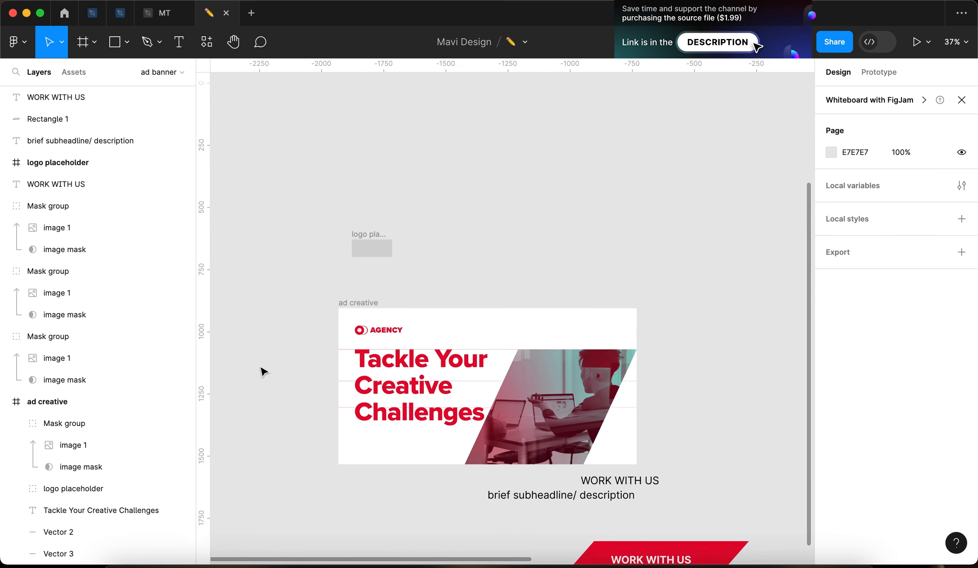
Step: Set the stroke opacity of the line across Challenges to 10%
scroll(262, 369, up, 4)
click(320, 232)
click(301, 232)
click(900, 404)
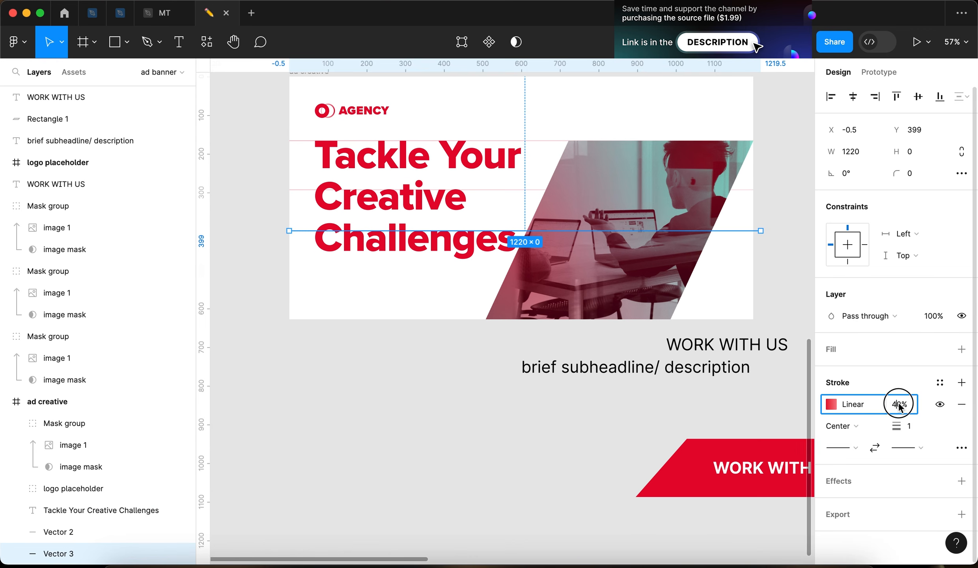
key(shift+Down)
key(shift+Down)
click(245, 120)
Step: Set the stroke opacity of the line across Creative to 30%
scroll(252, 124, up, 8)
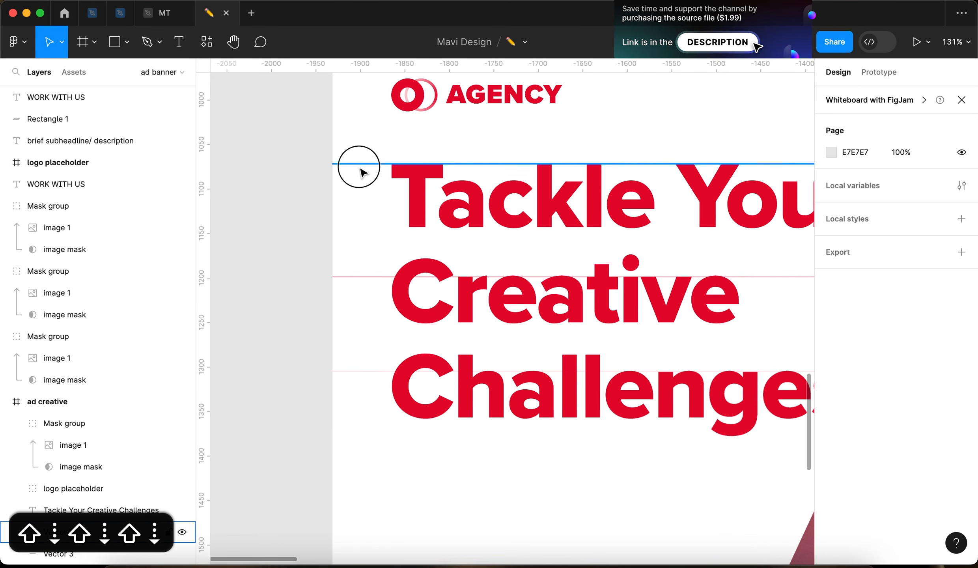
click(361, 166)
click(356, 278)
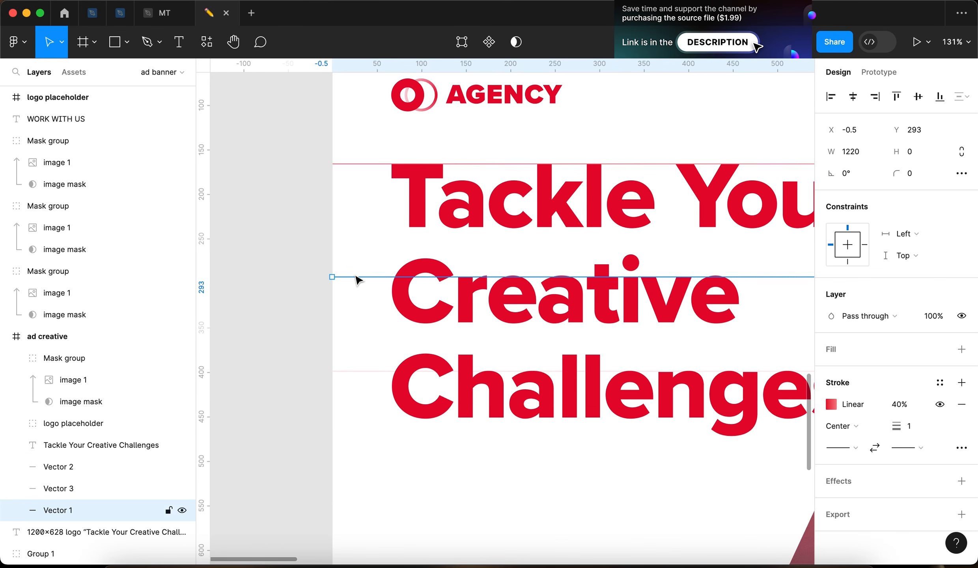
key(shift+Down)
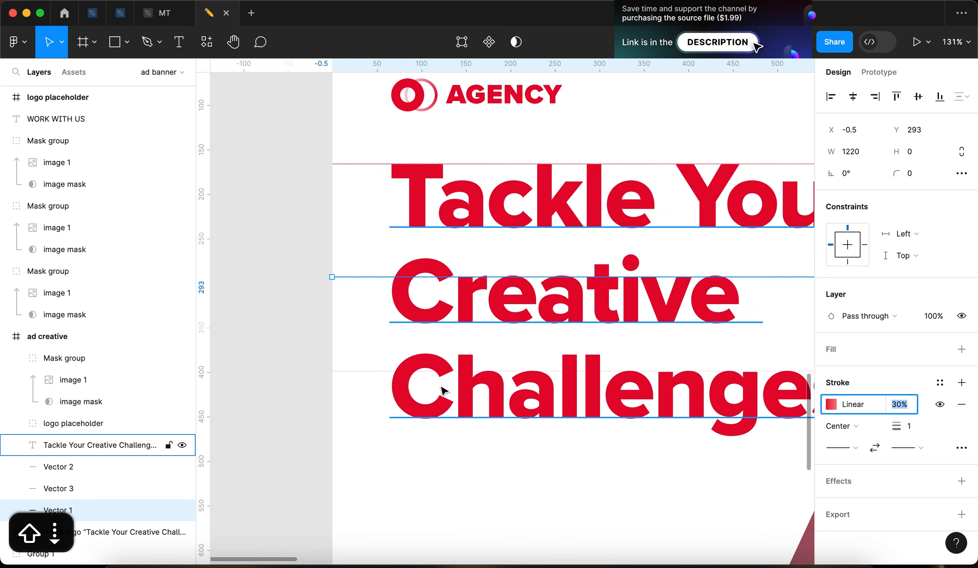
click(363, 373)
click(369, 440)
Step: Try a dashed stroke with a dash of 4 on the line across Challenges, adjusting the gap
scroll(369, 440, down, 7)
scroll(369, 441, down, 3)
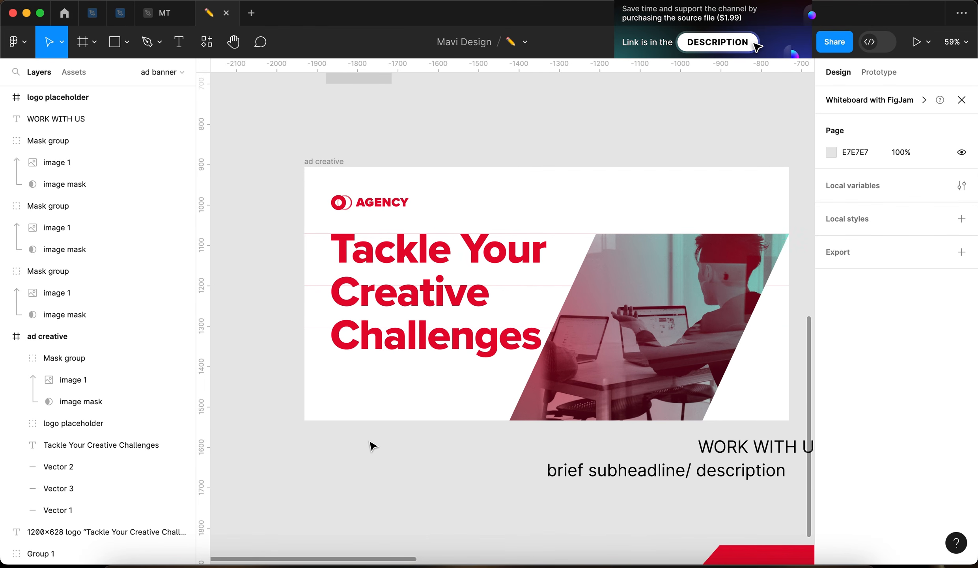
click(320, 336)
click(961, 448)
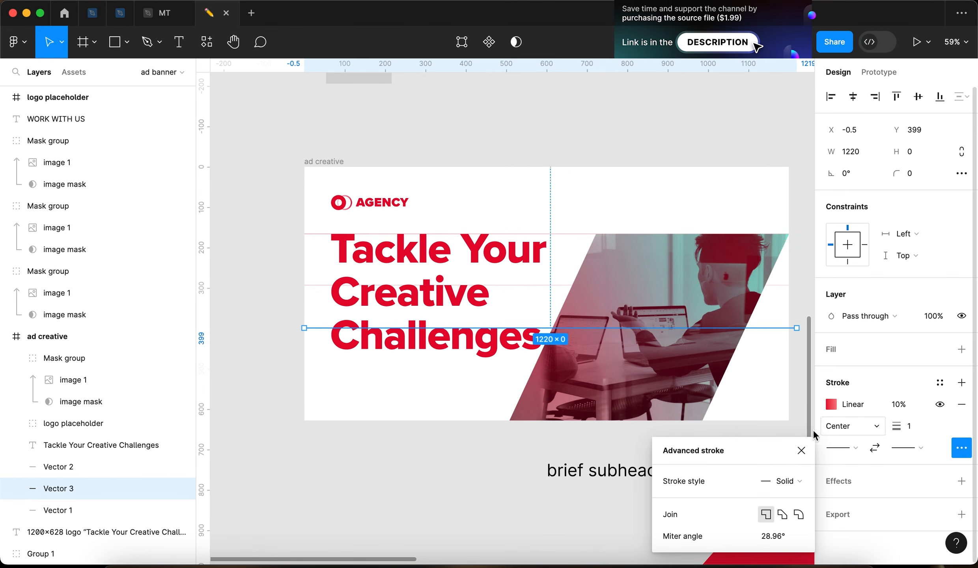
click(766, 478)
click(773, 493)
scroll(388, 355, up, 10)
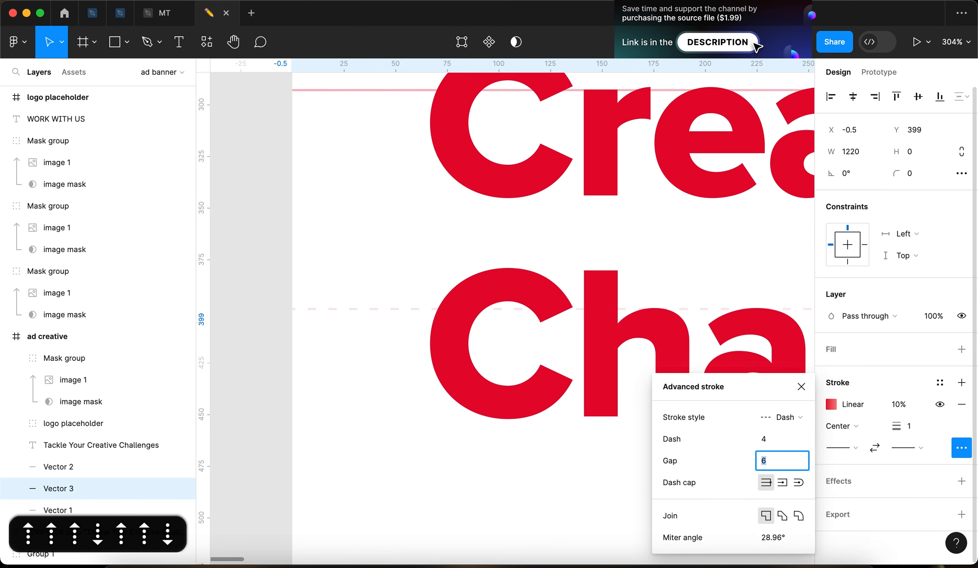
key(Down)
key(Down)
key(Down)
key(Up)
Step: Try a 40% stroke opacity on the dashed line across Challenges
click(904, 409)
key(shift+Up)
key(shift+Up)
key(shift+Up)
click(546, 463)
scroll(546, 463, down, 10)
scroll(589, 388, right, 5)
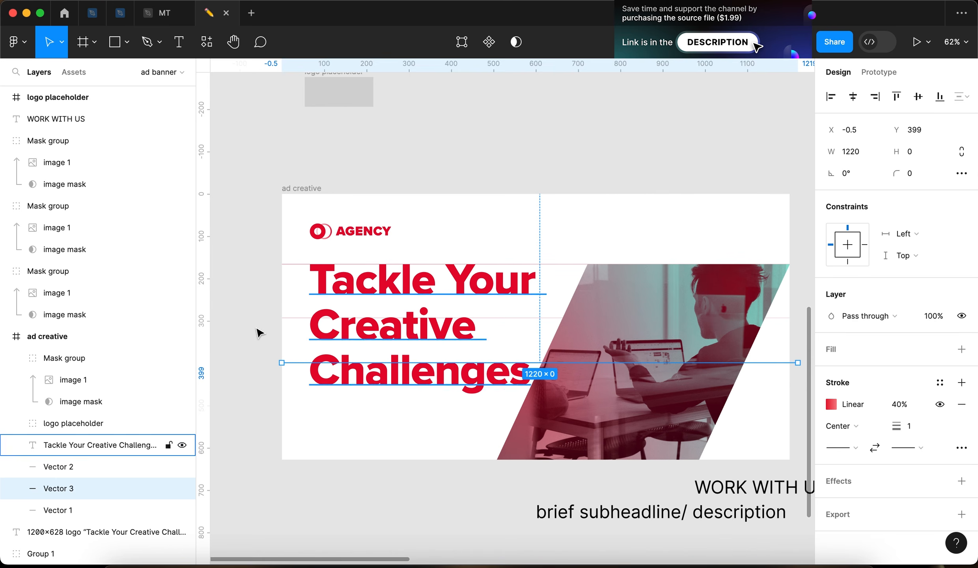
Step: Undo the last opacity changes on the line across Challenges and switch its stroke style back to solid
key(super+z)
key(super+z)
key(super+z)
key(super+z)
key(super+z)
key(super+z)
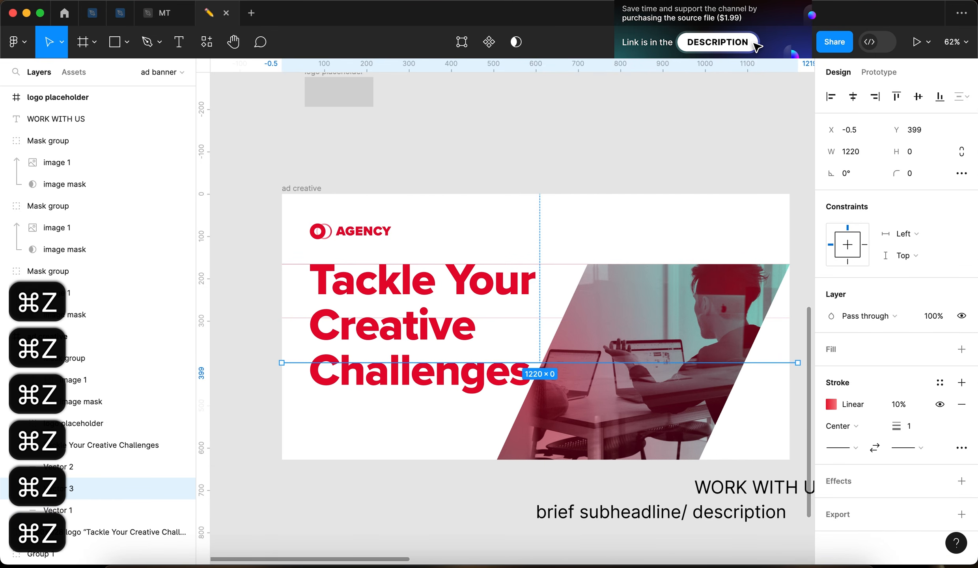
click(473, 369)
click(298, 363)
click(961, 451)
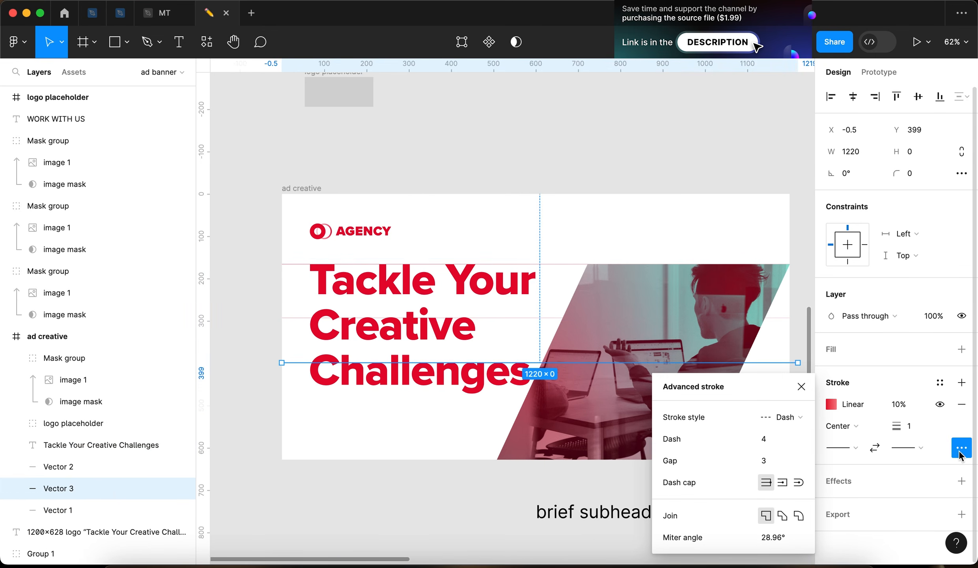
click(790, 417)
click(788, 400)
click(373, 426)
Step: Set the font size of the headline Tackle Your Creative Challenges to 108
scroll(355, 394, down, 5)
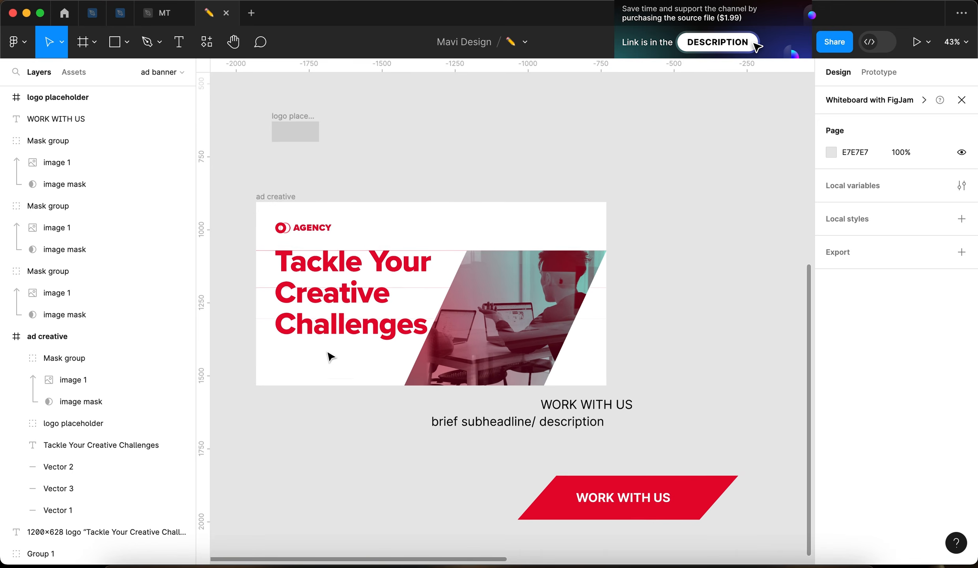
click(278, 333)
scroll(272, 336, up, 5)
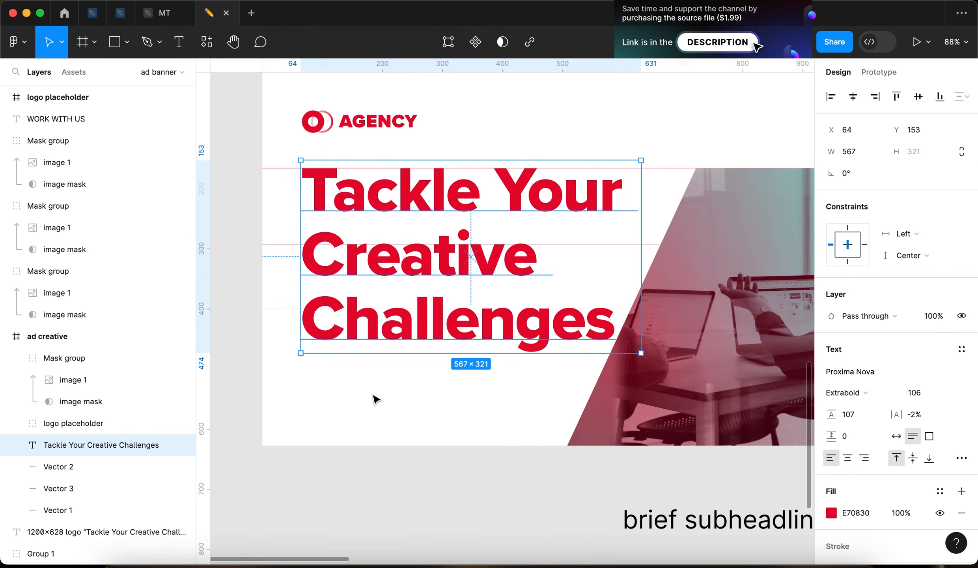
key(Up)
key(Up)
key(Down)
key(Up)
key(Down)
key(Up)
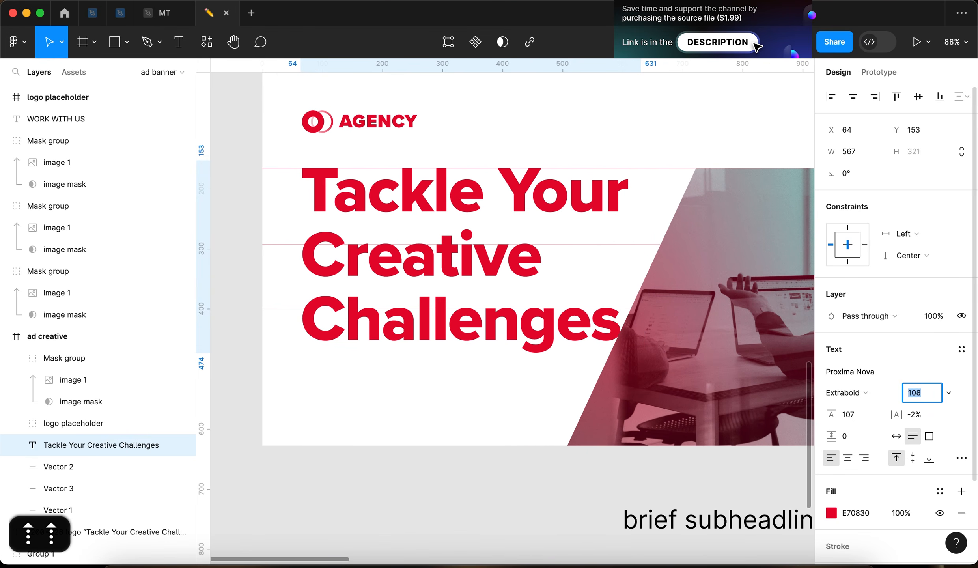
scroll(623, 341, up, 5)
scroll(639, 303, up, 2)
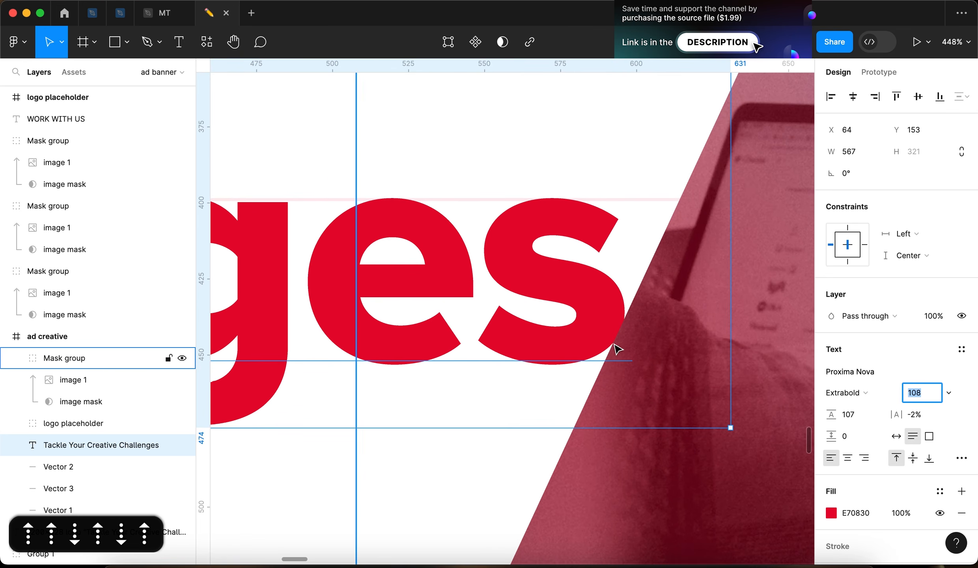
scroll(617, 349, down, 12)
key(Escape)
key(Escape)
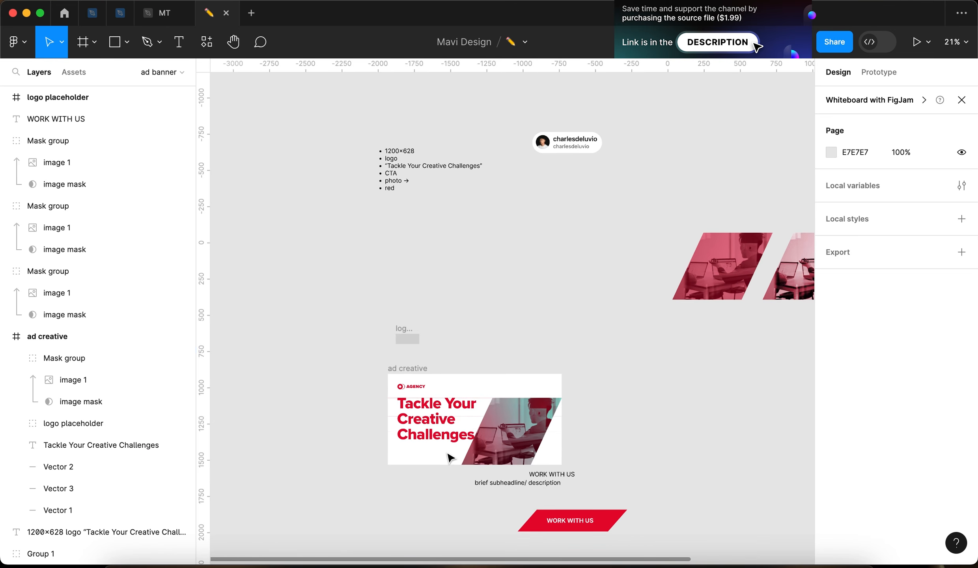
Step: Try a headline font size one unit smaller, reverting it after comparing
click(475, 432)
scroll(473, 427, up, 6)
click(473, 429)
click(910, 389)
key(Down)
key(Up)
click(378, 401)
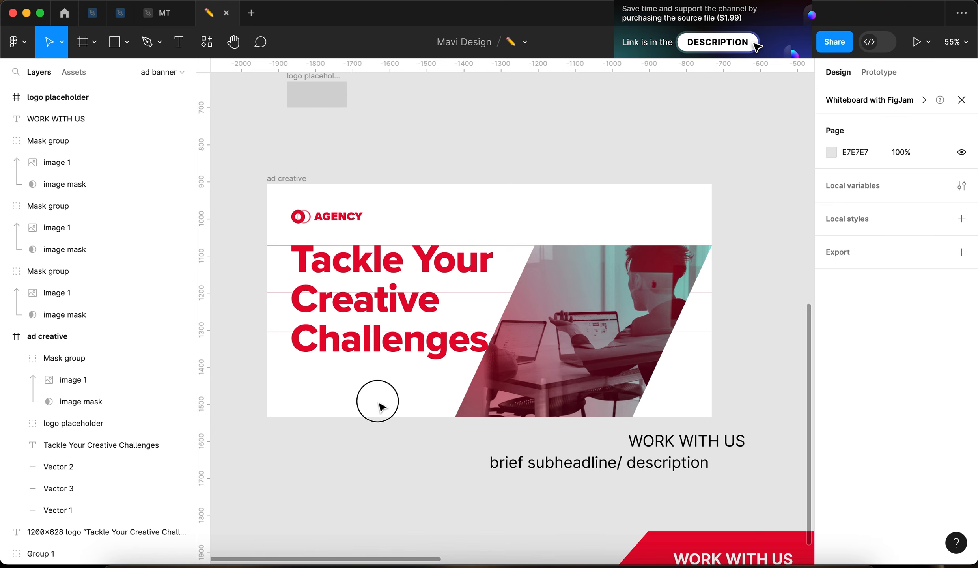
Step: Copy the brief subheadline/ description text into the banner below the headline, at X 66, Y 500
drag(400, 392, 489, 305)
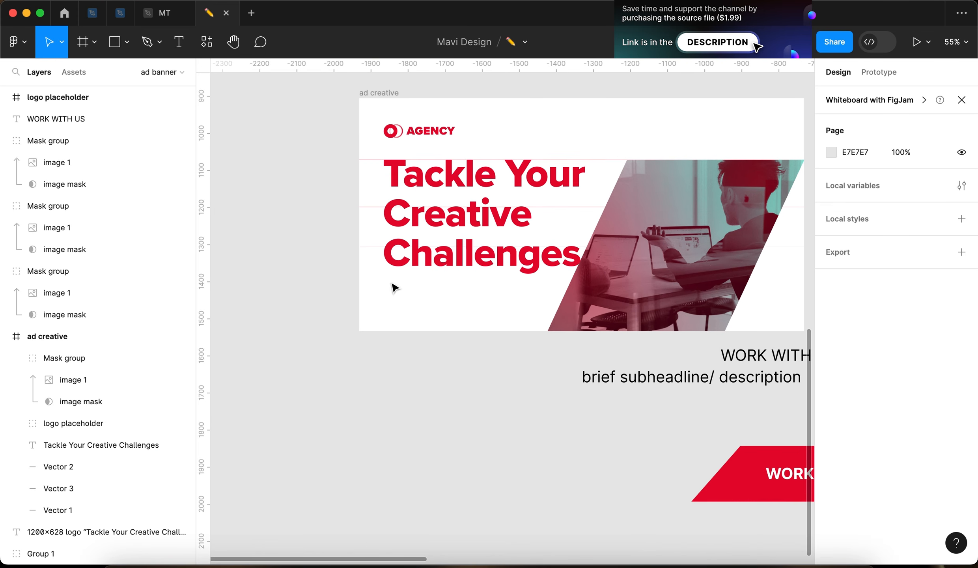
scroll(497, 293, up, 5)
scroll(478, 297, down, 5)
drag(610, 392, 395, 311)
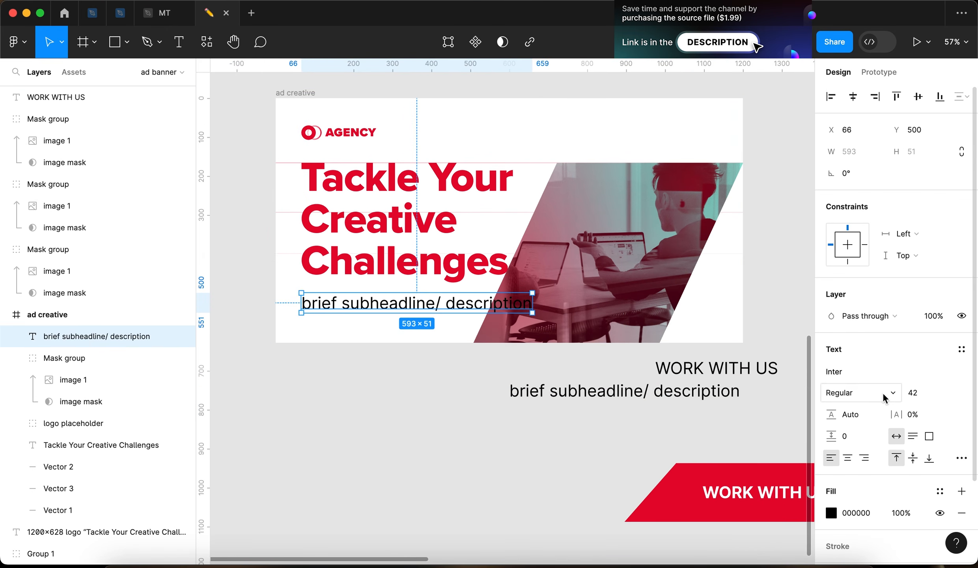
Step: Set the font size of the subheadline copy in the banner to 27
key(shift+Down)
key(shift+Down)
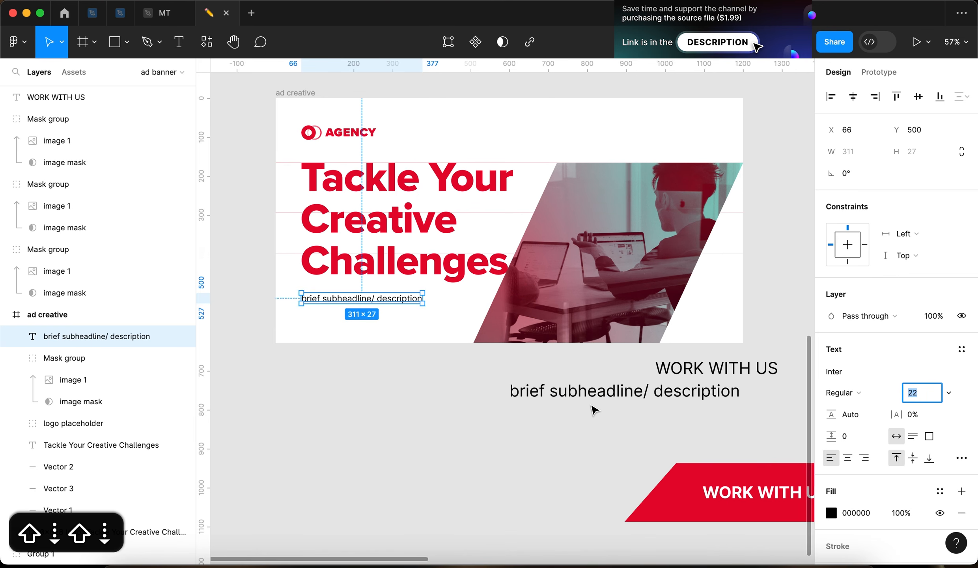
key(shift+Up)
key(Down)
key(Down)
key(Down)
key(Down)
key(Down)
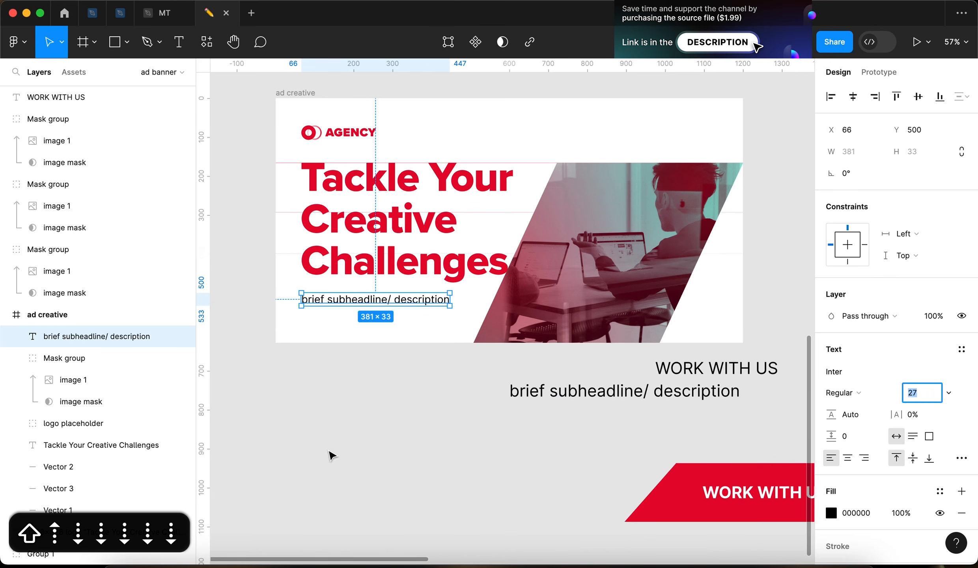
click(330, 454)
Step: Replace the subheadline's placeholder text in the banner with "Work with our award-winning design studio"
scroll(272, 374, up, 5)
click(388, 229)
drag(388, 229, 394, 229)
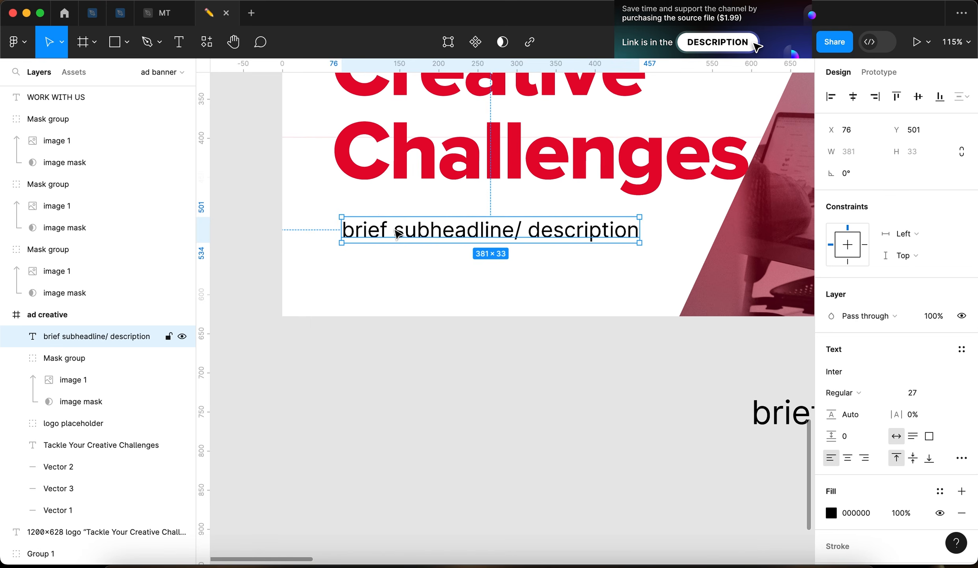
double_click(394, 229)
text(Work with our )
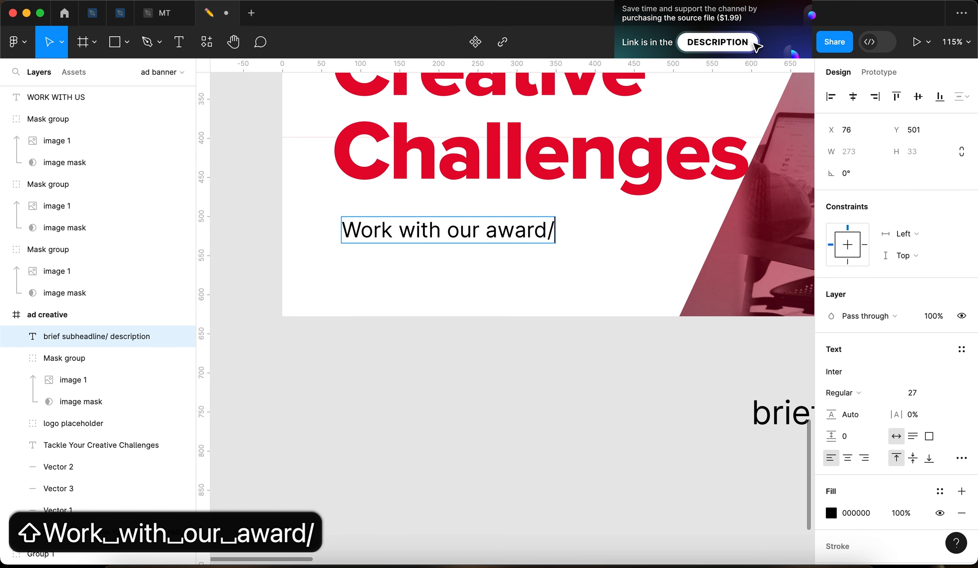
text(award-winning design studio)
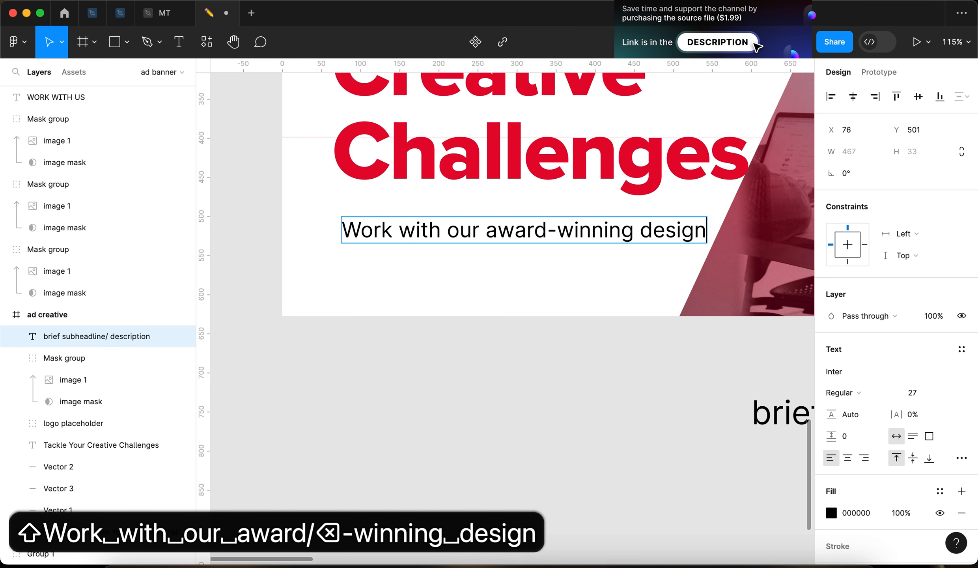
Step: Align the subheadline with the headline at X 64, Y 520 and narrow its text box so it wraps onto two lines
drag(350, 319, 350, 320)
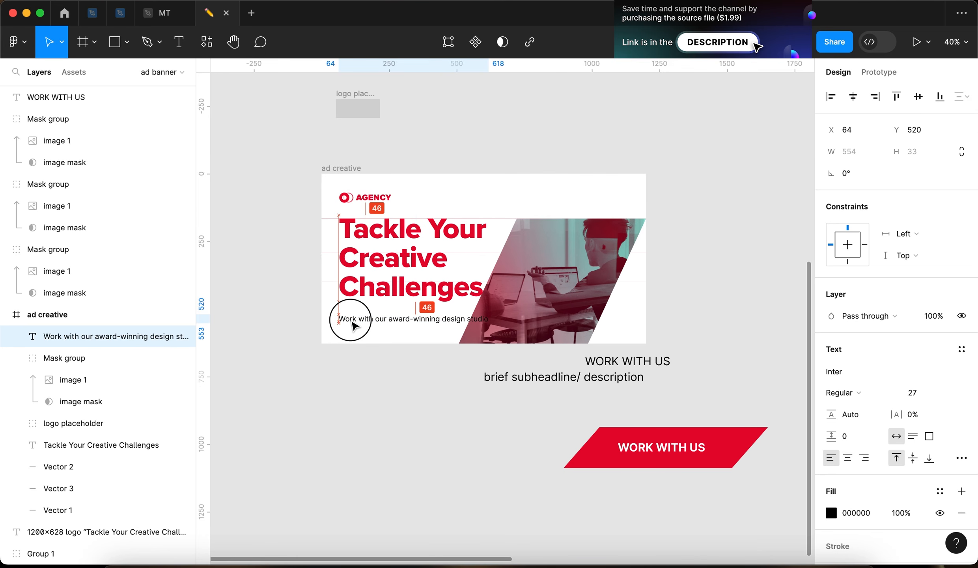
click(292, 290)
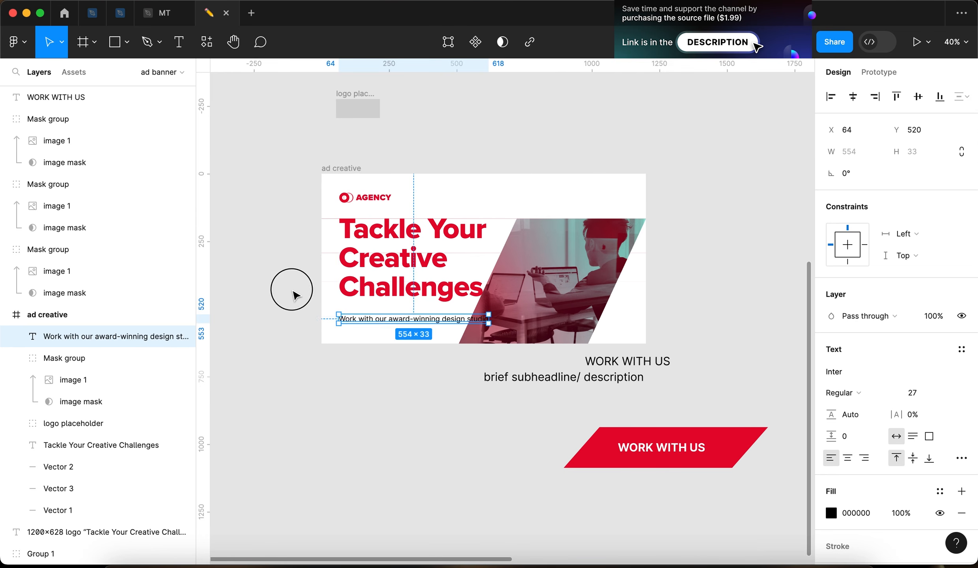
scroll(293, 291, up, 4)
click(642, 343)
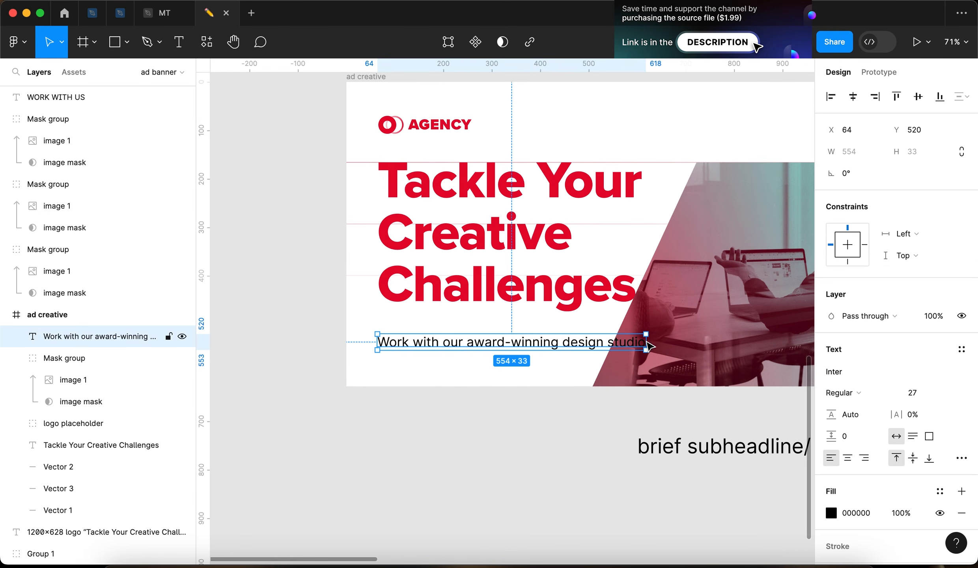
drag(646, 341, 540, 347)
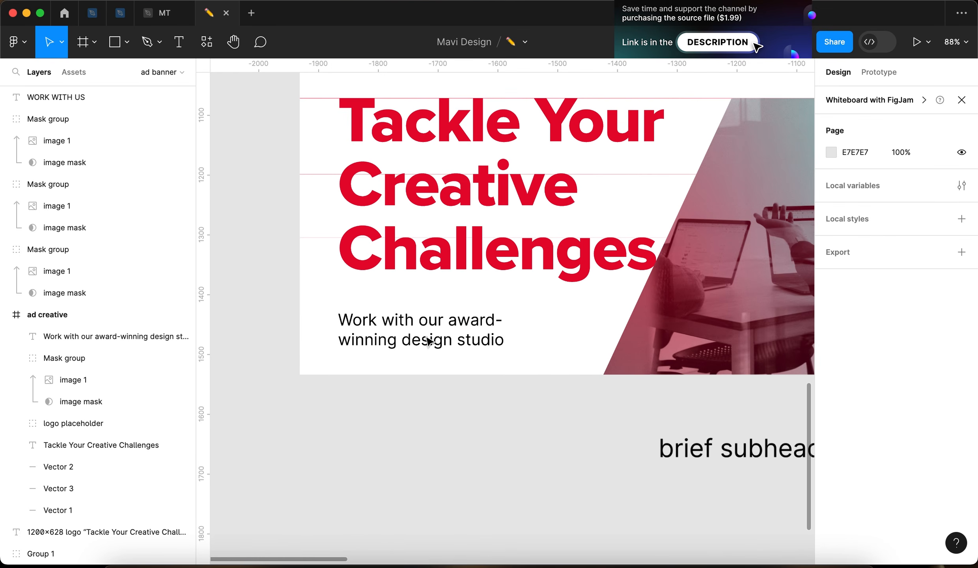
Step: Set the subheadline's font size to 24 and place it on one line at Y 495 in a 501 wide text box
click(430, 323)
click(915, 392)
key(Down)
key(Down)
key(Down)
key(Down)
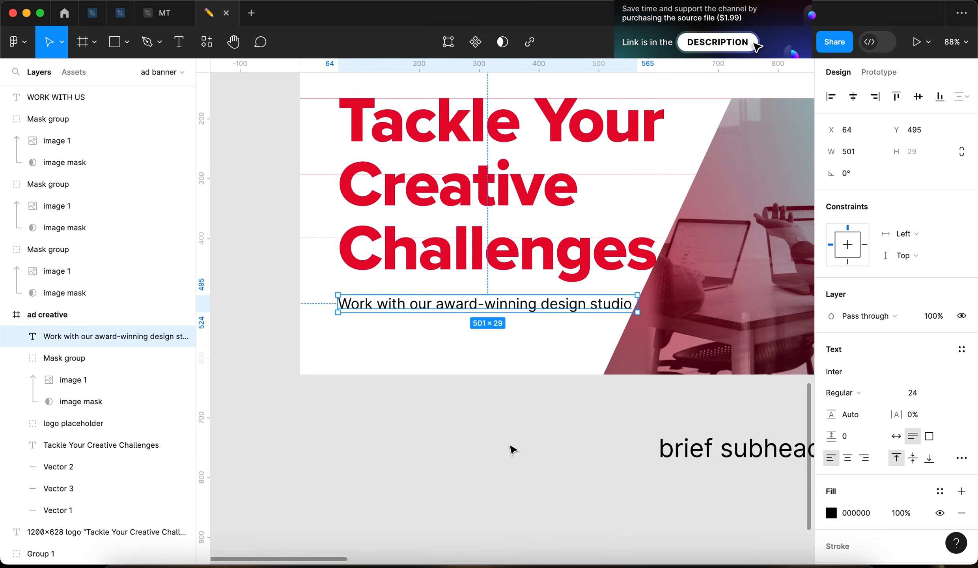
click(509, 447)
scroll(509, 447, down, 6)
scroll(509, 447, up, 6)
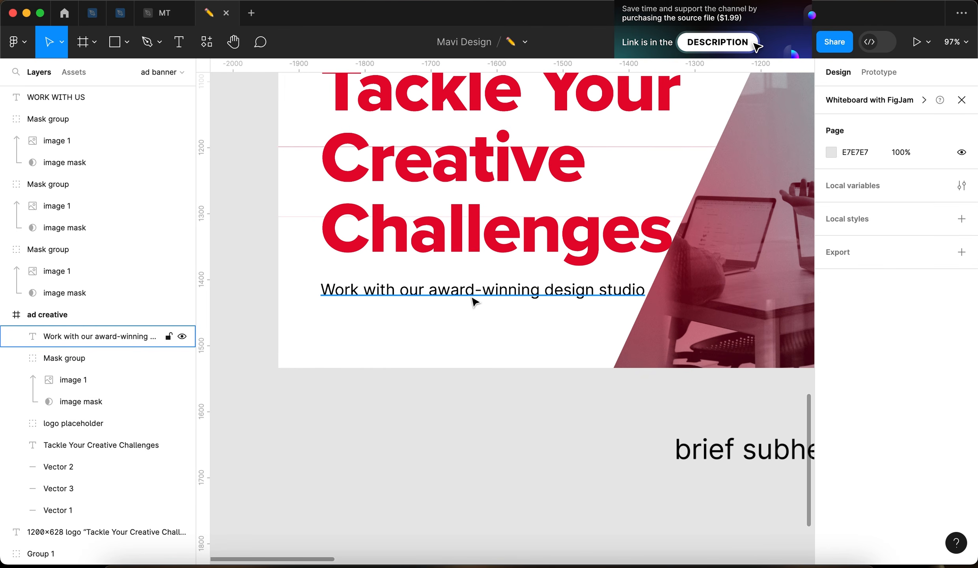
Step: Narrow the subheadline's text box to 364 wide and recolour the text with the red sampled from the headline
click(473, 296)
drag(651, 292, 563, 308)
click(436, 321)
click(414, 308)
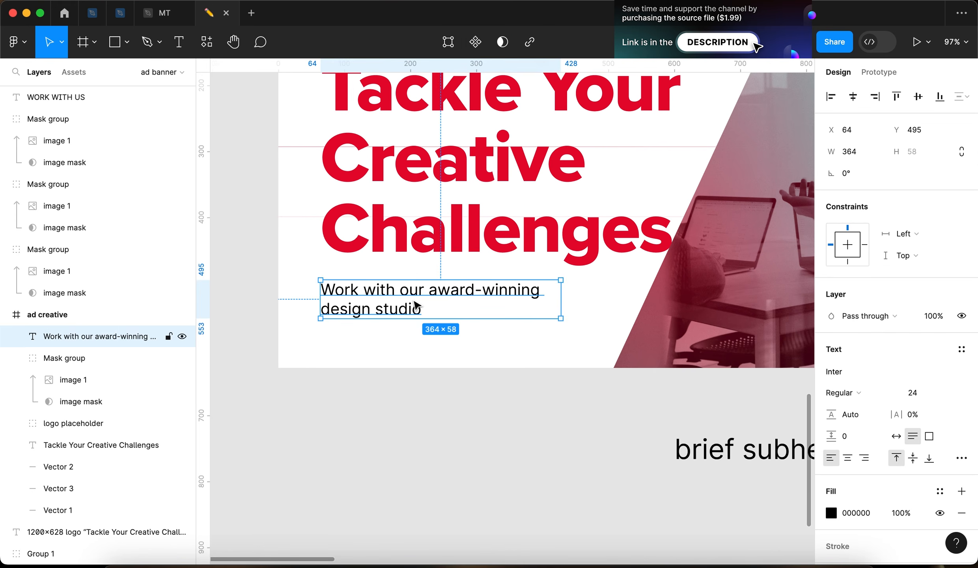
key(i)
click(386, 247)
click(406, 423)
scroll(406, 424, down, 6)
scroll(399, 436, up, 6)
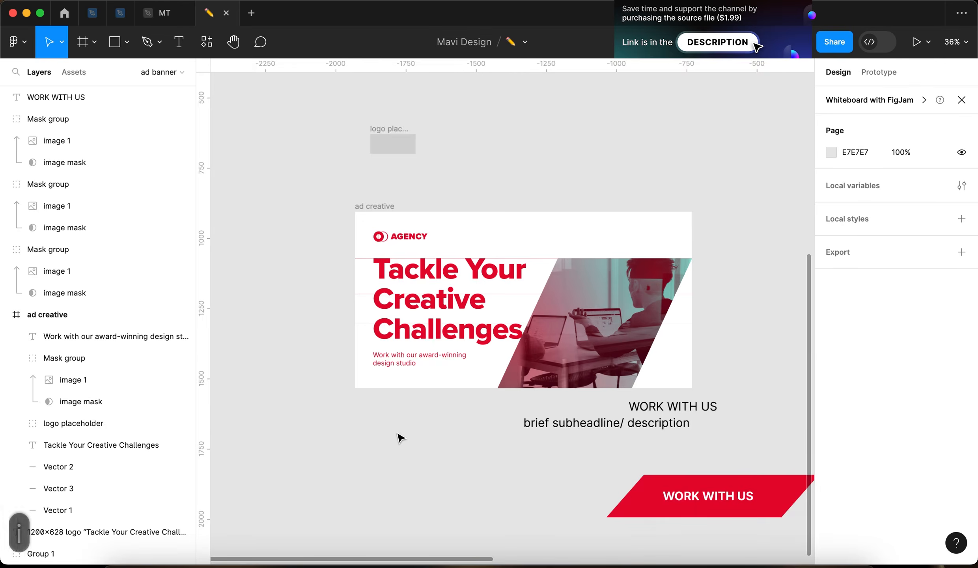
Step: Set the subheadline's font weight to Medium
click(381, 328)
click(844, 392)
click(844, 410)
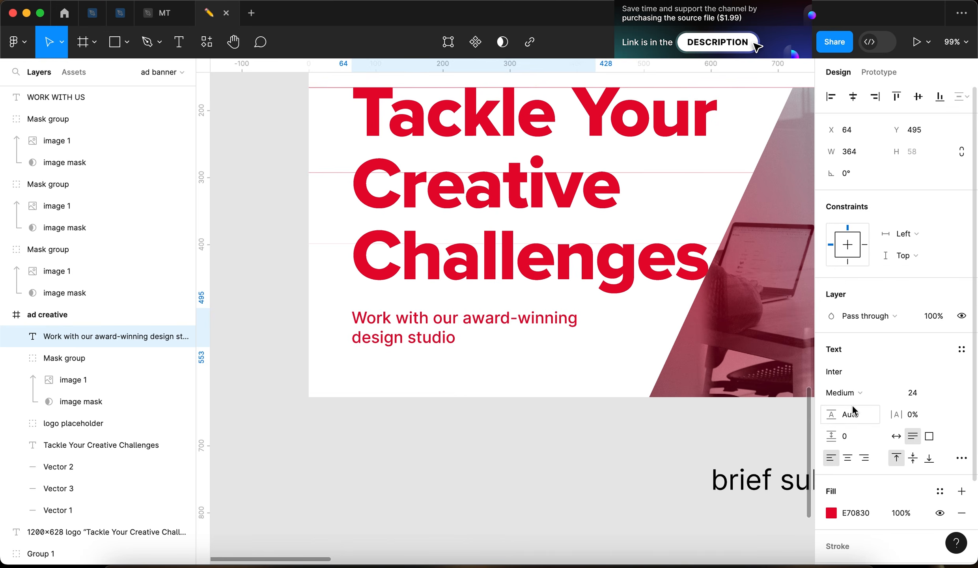
click(607, 469)
scroll(608, 469, down, 5)
scroll(608, 469, right, 3)
scroll(607, 469, down, 2)
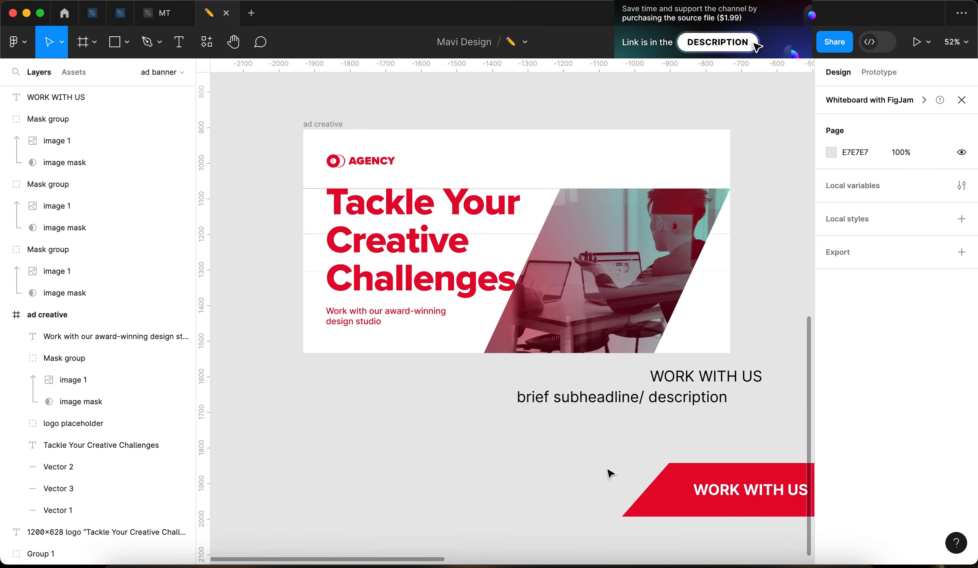
Step: Set the subheadline's font weight to Semi Bold
click(355, 320)
scroll(365, 349, up, 3)
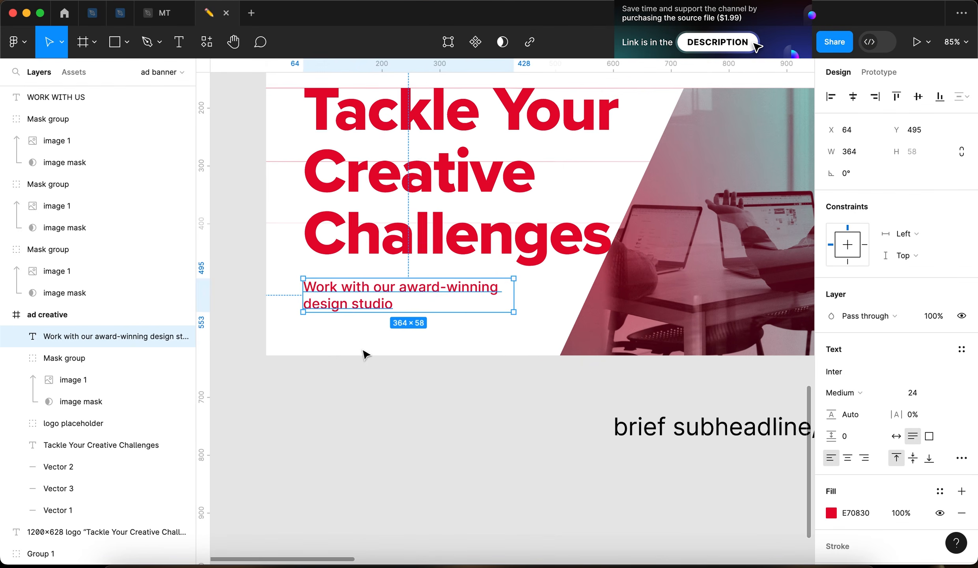
click(873, 395)
click(872, 404)
click(530, 399)
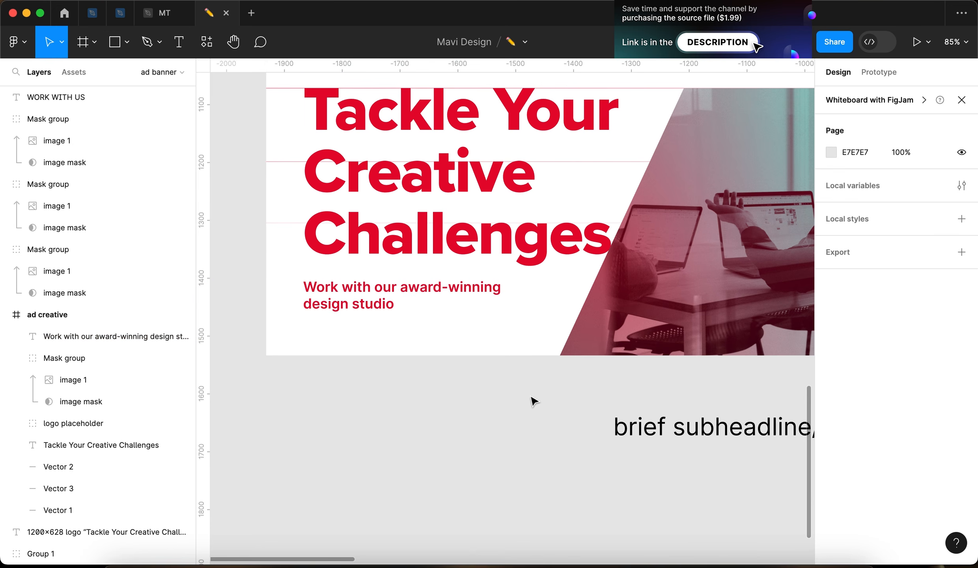
scroll(446, 362, down, 5)
scroll(446, 363, up, 5)
Step: Move the subheadline to the banner's left edge at X 0, Y 495
click(470, 349)
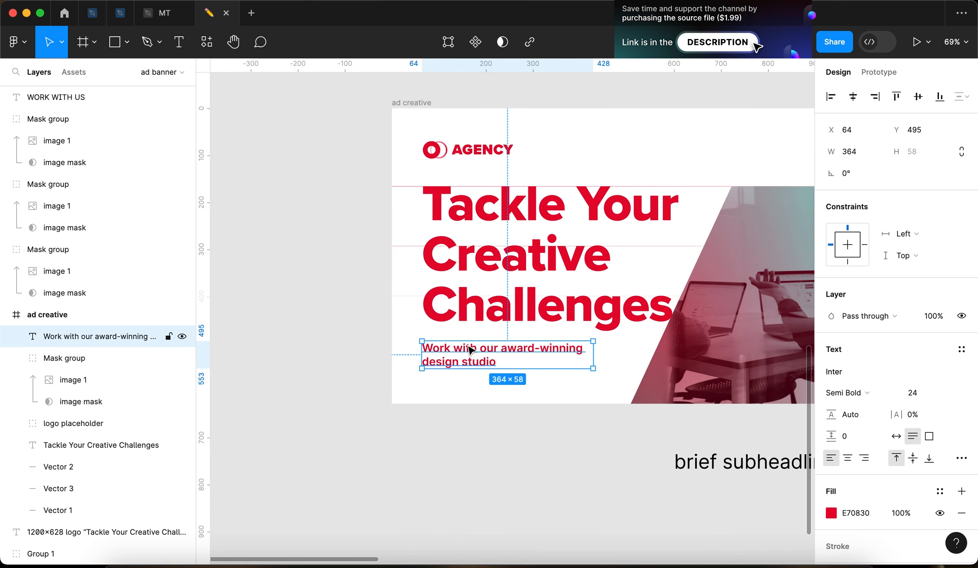
drag(464, 363, 433, 363)
click(315, 347)
scroll(312, 345, down, 5)
scroll(311, 345, up, 5)
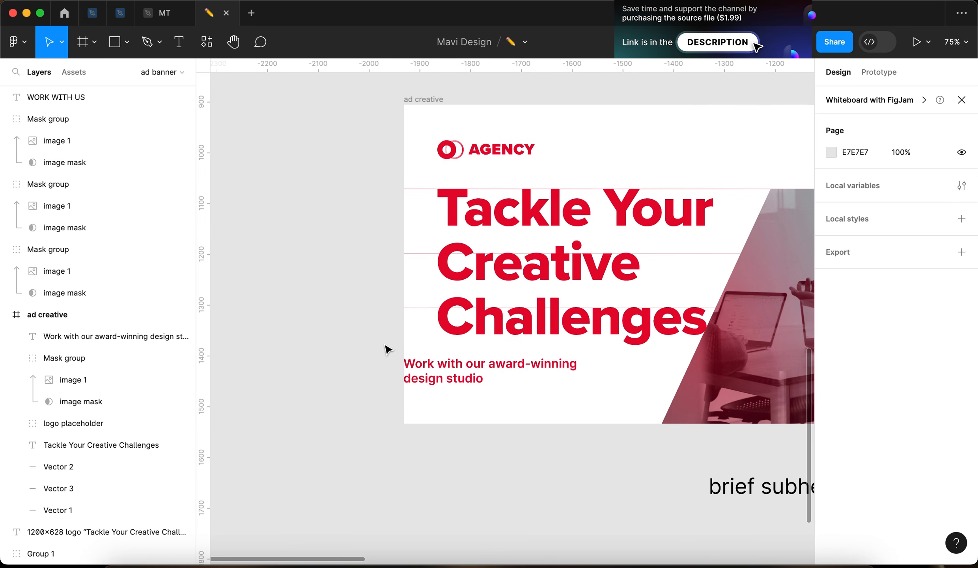
scroll(385, 345, up, 3)
Step: Narrow the subheadline's text box to about 204 wide so it wraps onto three lines
click(453, 377)
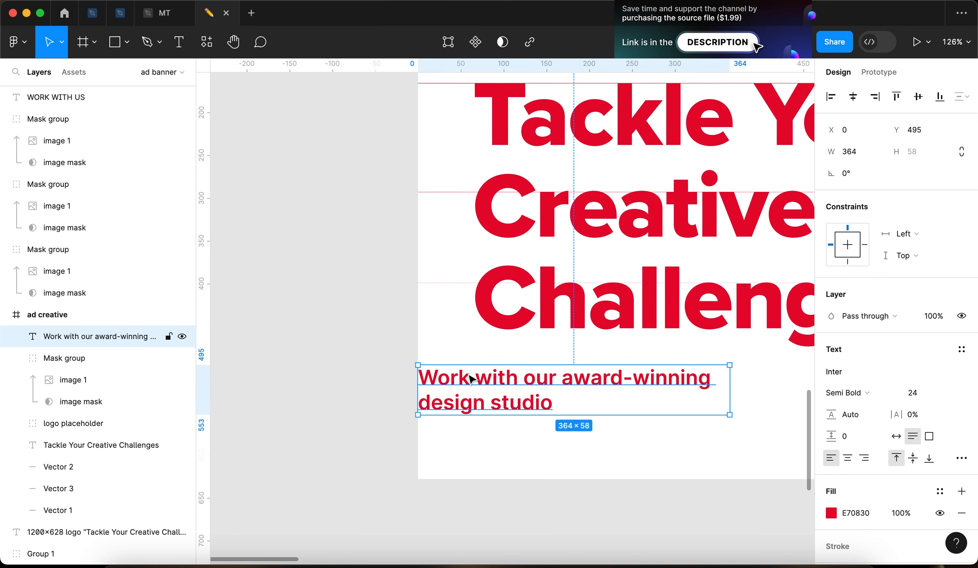
drag(731, 390, 663, 397)
click(666, 465)
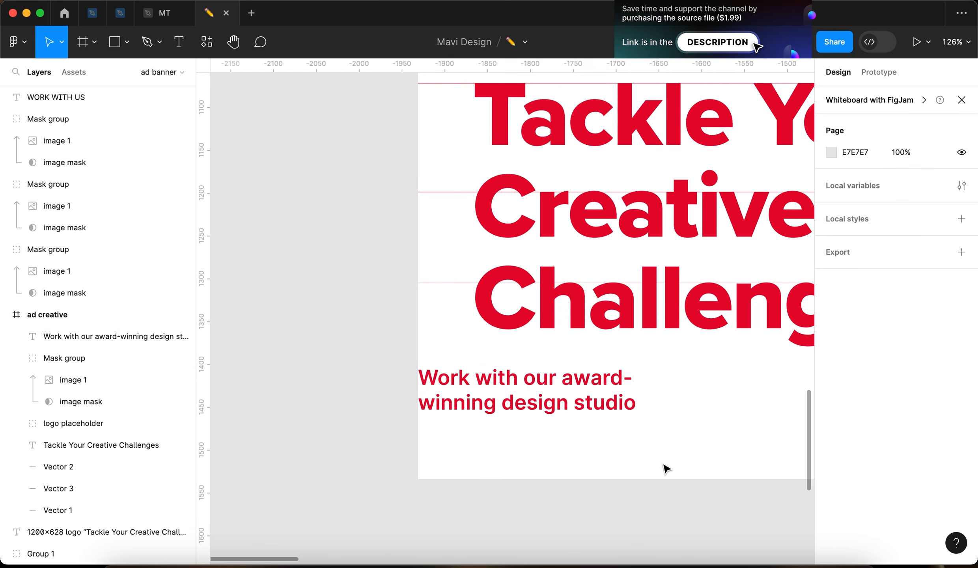
scroll(666, 465, down, 5)
scroll(655, 461, up, 5)
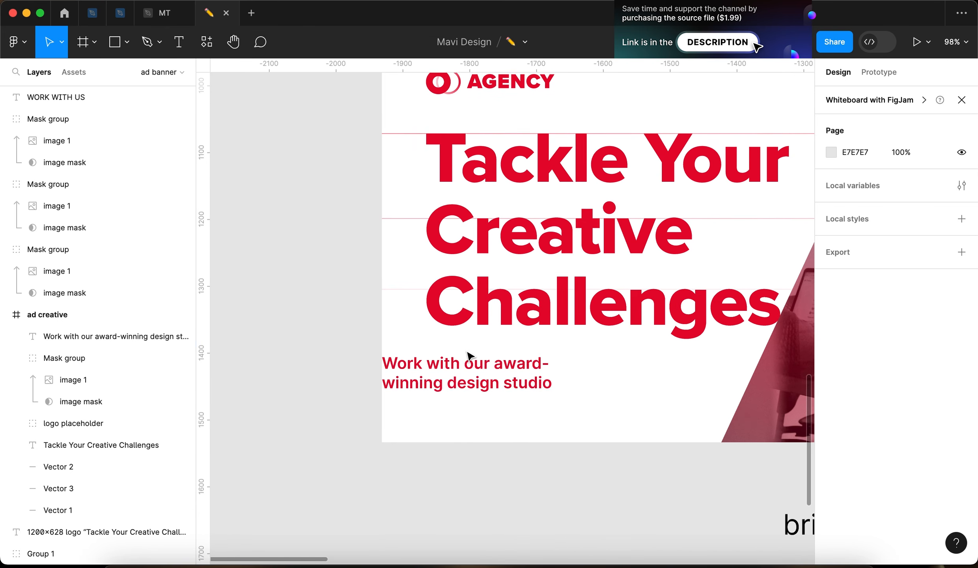
click(553, 382)
drag(569, 376, 527, 377)
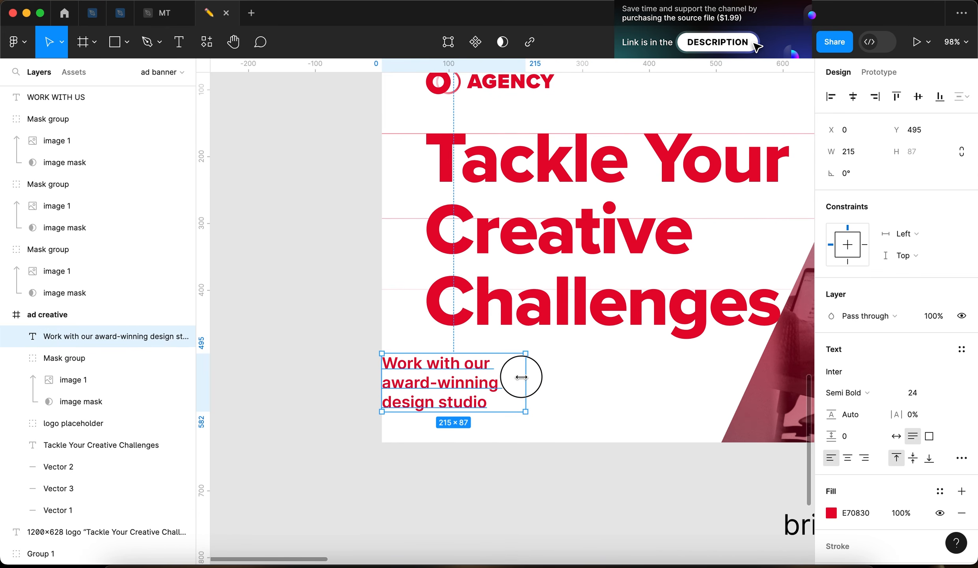
click(556, 389)
Step: Move the three-line subheadline right to X 208 at Y 495, beneath the headline
scroll(556, 389, down, 4)
drag(508, 390, 536, 391)
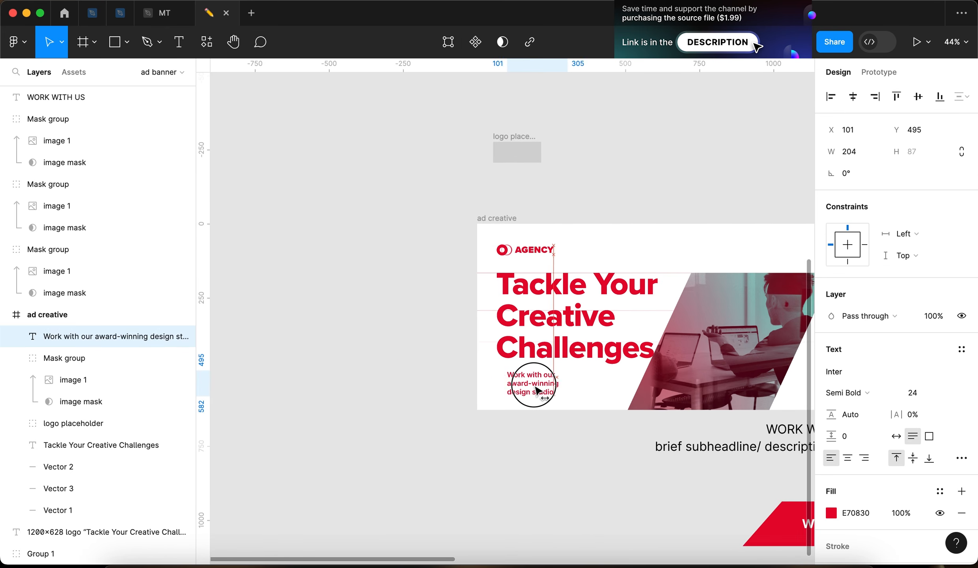
click(396, 391)
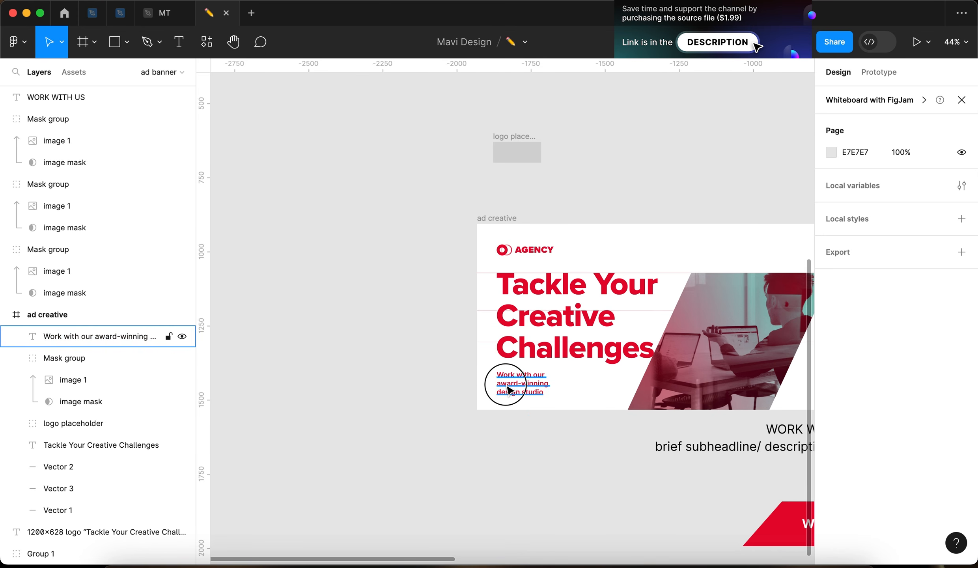
drag(509, 390, 550, 390)
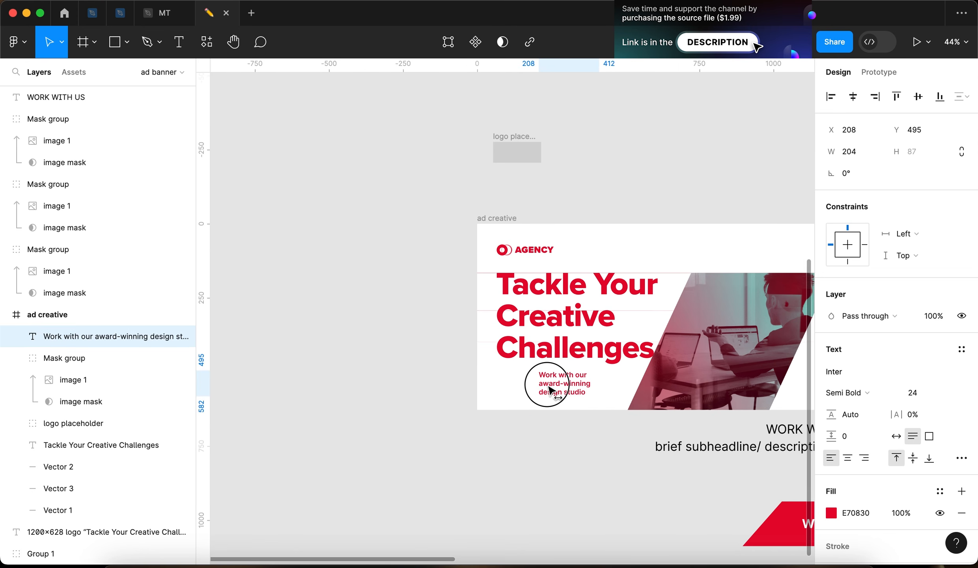
click(354, 400)
scroll(355, 400, down, 5)
scroll(359, 405, up, 5)
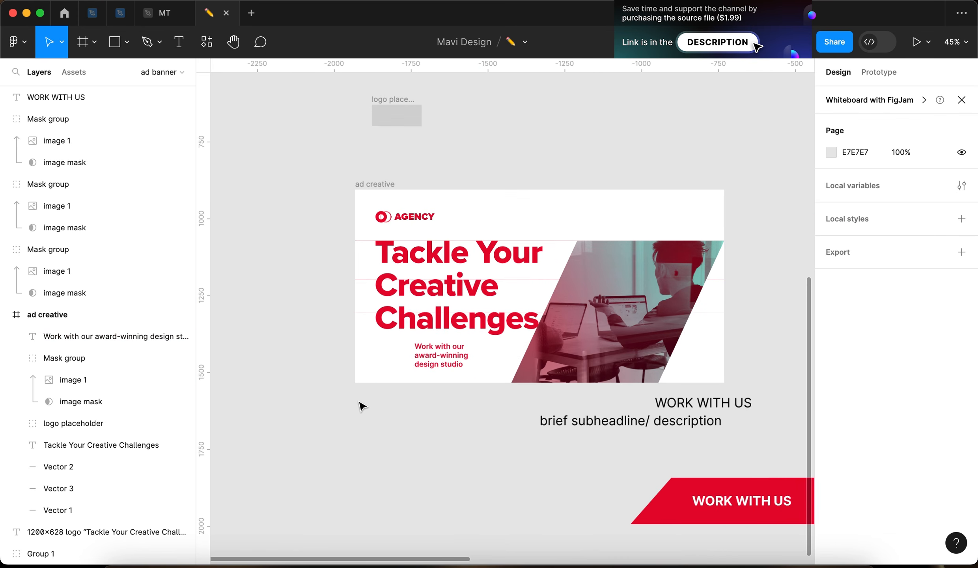
Step: Shift the subheadline further right toward the slanted photo and nudge its horizontal position
scroll(352, 361, up, 5)
drag(485, 357, 525, 357)
key(Left)
key(Left)
key(Left)
key(Left)
key(Left)
click(365, 431)
scroll(365, 430, down, 4)
scroll(364, 430, right, 2)
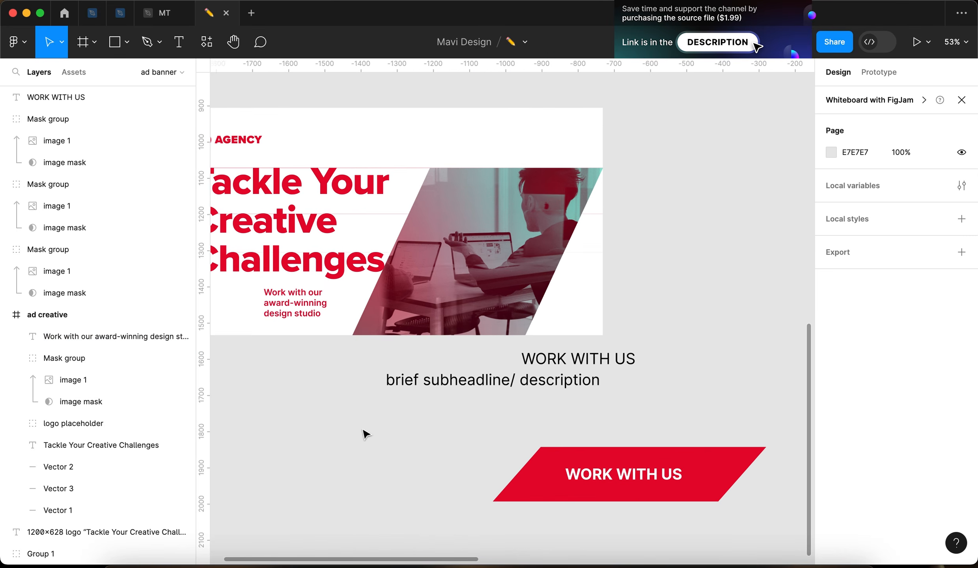
Step: Enlarge the AGENCY logo group proportionally in the banner with the Scale tool
scroll(364, 430, left, 2)
scroll(510, 380, left, 2)
scroll(510, 380, up, 1)
drag(545, 430, 479, 447)
click(298, 180)
scroll(292, 169, up, 5)
drag(293, 169, 363, 186)
drag(388, 218, 388, 211)
key(k)
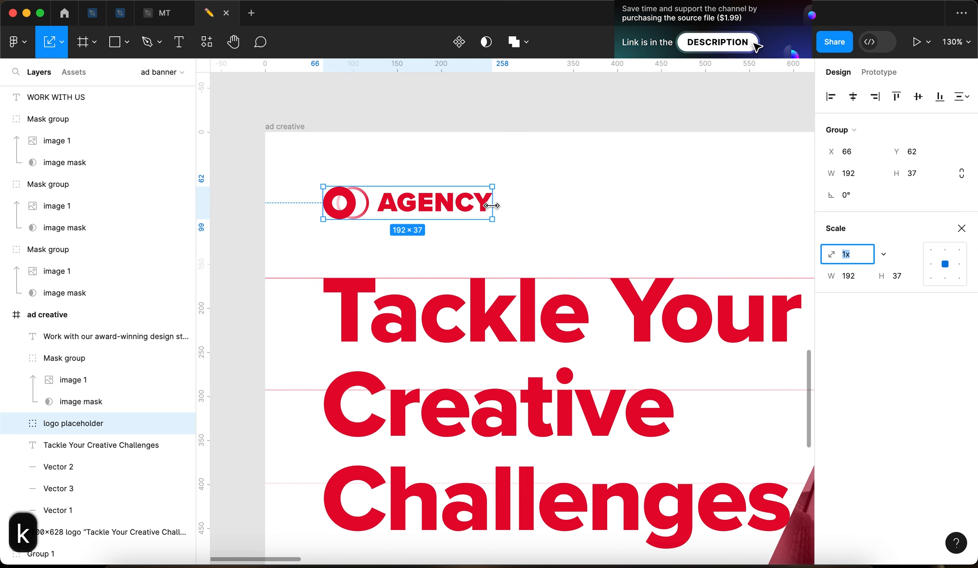
drag(491, 205, 561, 205)
click(618, 188)
drag(503, 190, 502, 193)
key(alt)
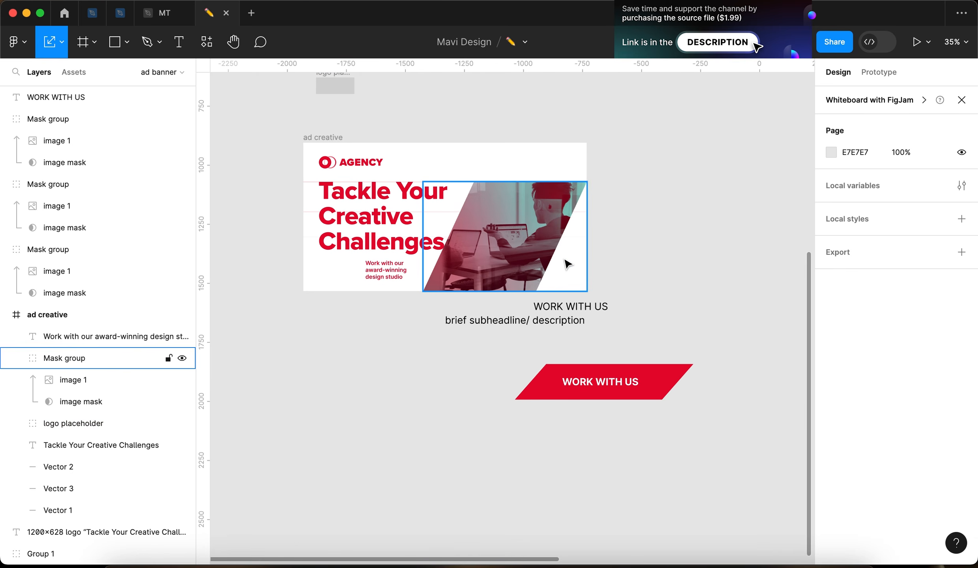
Step: Scale the AGENCY logo down slightly, keeping it lined up with the headline's left edge
click(351, 162)
scroll(358, 161, up, 5)
drag(436, 165, 416, 165)
click(567, 144)
scroll(567, 145, down, 5)
scroll(623, 306, right, 3)
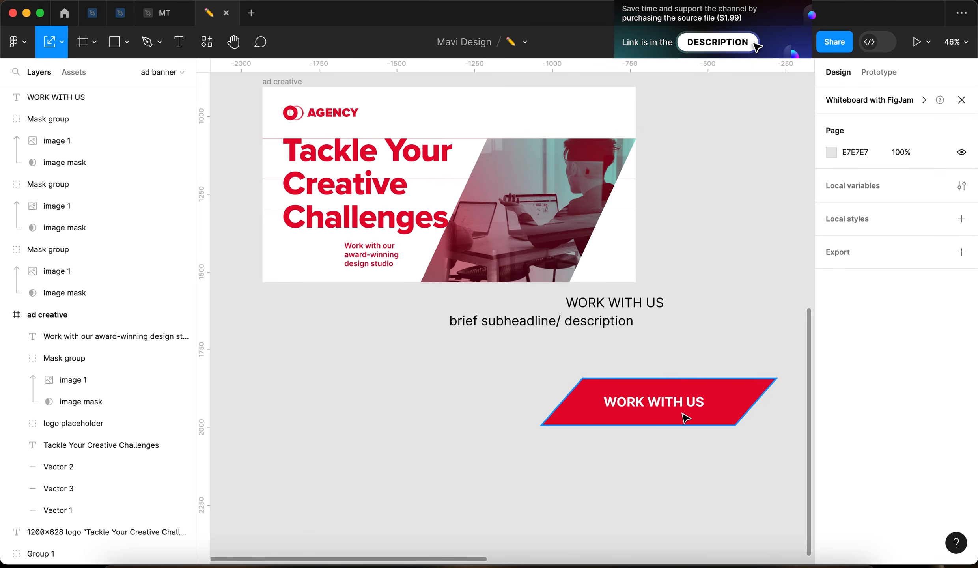
Step: Duplicate the photo's image mask parallelogram onto the canvas below the banner and turn off its mask use
click(685, 417)
click(79, 444)
click(83, 488)
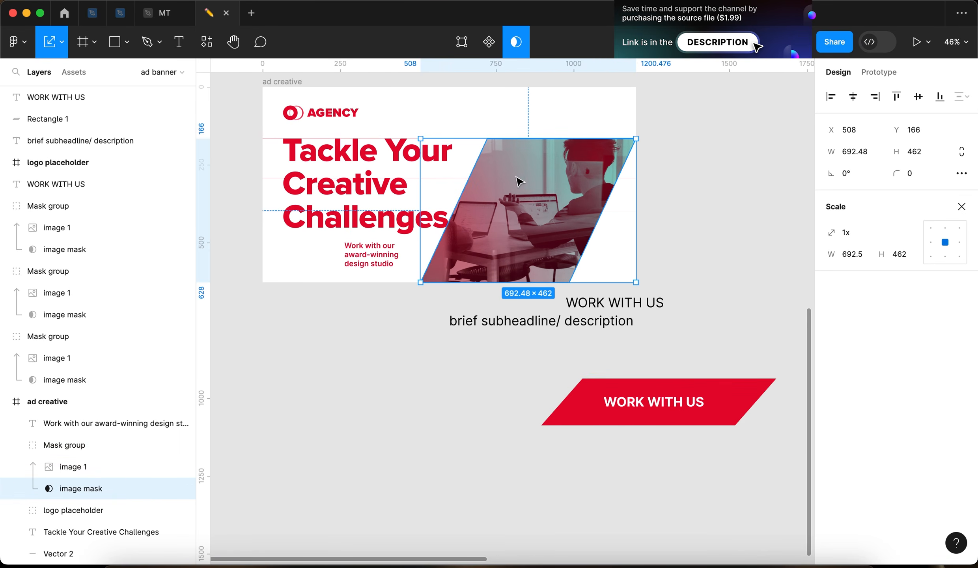
drag(561, 172, 397, 418)
click(514, 56)
drag(398, 457, 412, 412)
click(611, 477)
scroll(663, 465, left, 4)
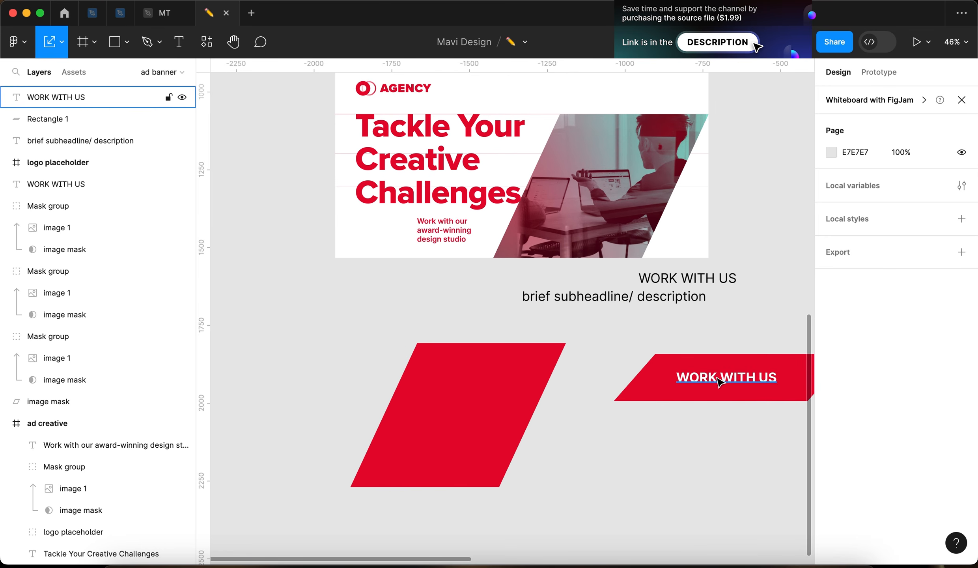
Step: Move the white WORK WITH US text off its button shape to X -1882, Y 1631 and set its weight to Extra Bold
click(747, 384)
drag(747, 383, 412, 310)
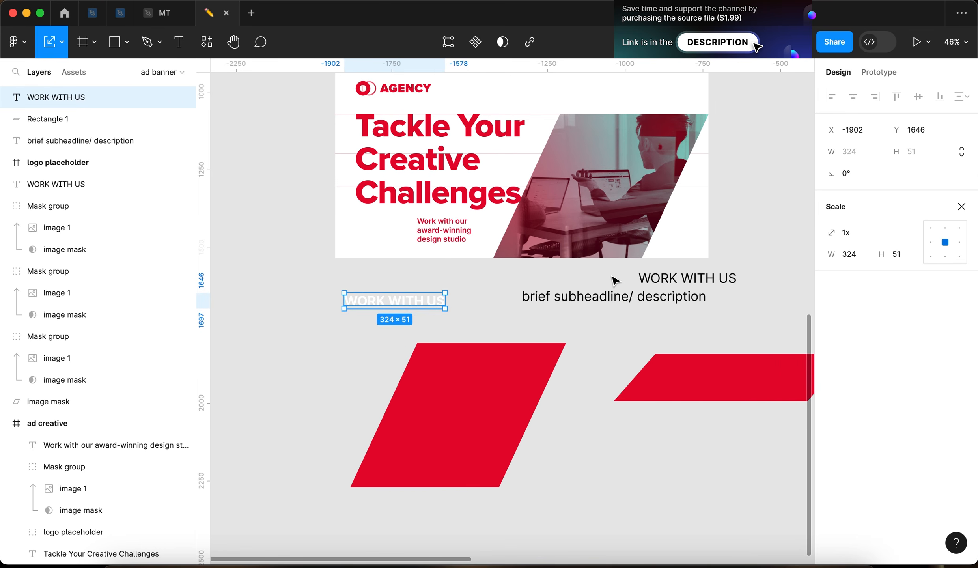
key(v)
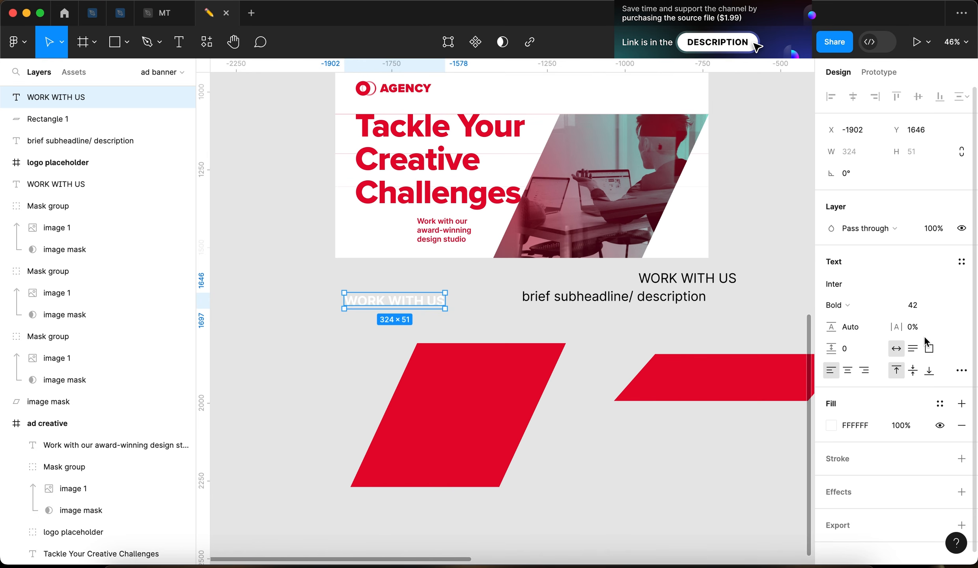
click(845, 305)
click(845, 322)
click(395, 345)
click(379, 306)
drag(379, 309, 386, 304)
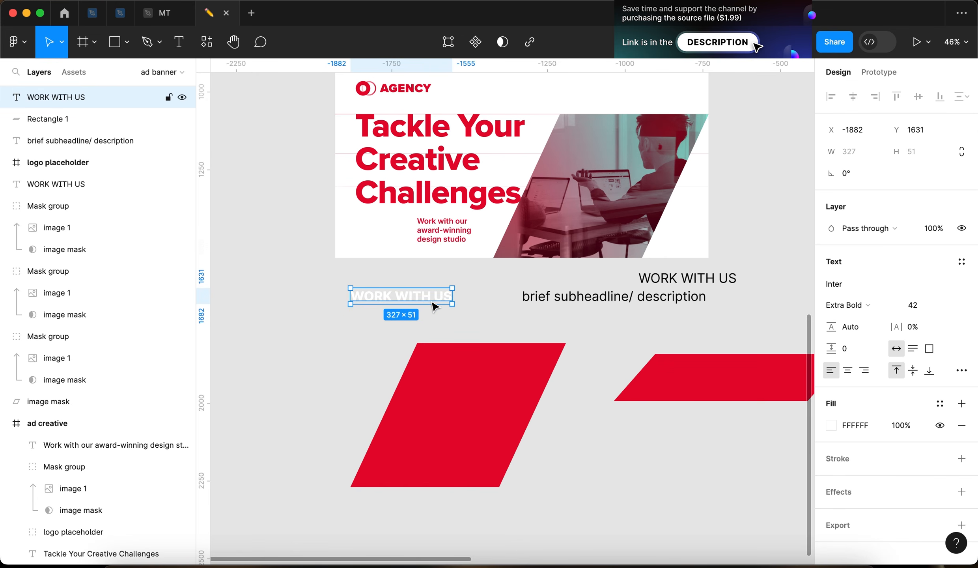
Step: Wrap the WORK WITH US text in an auto layout frame and set the text's vertical trim to cap height to baseline
scroll(433, 307, up, 3)
key(shift+a)
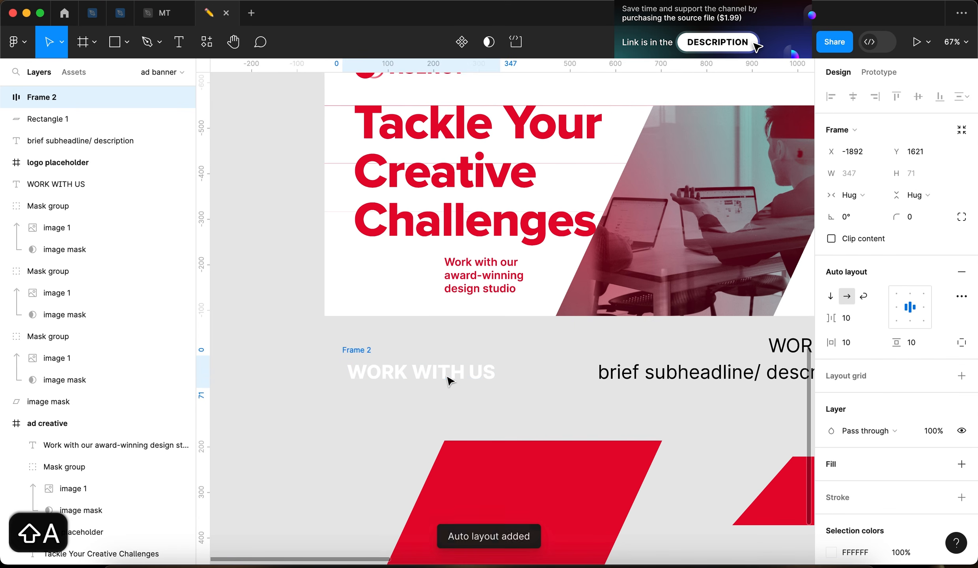
click(958, 394)
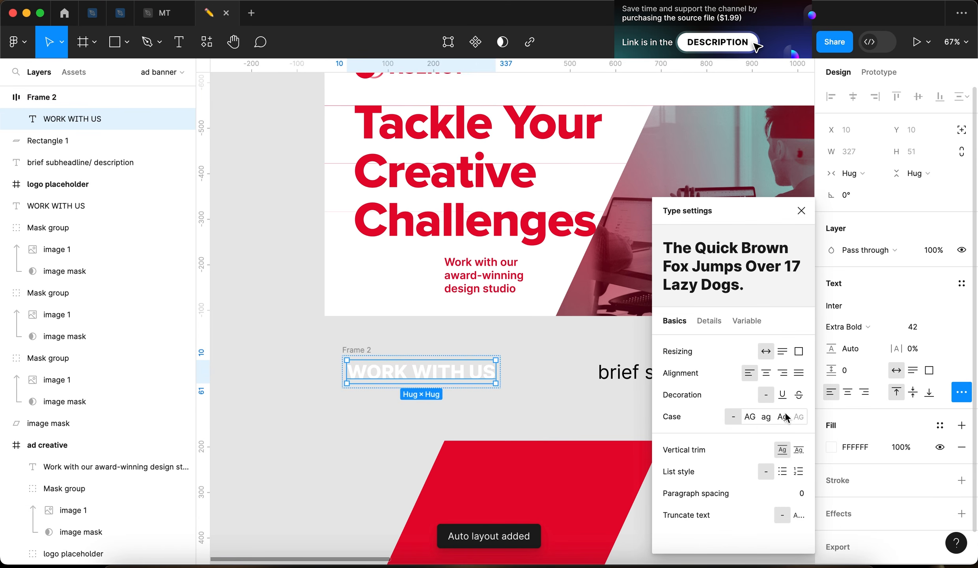
click(797, 450)
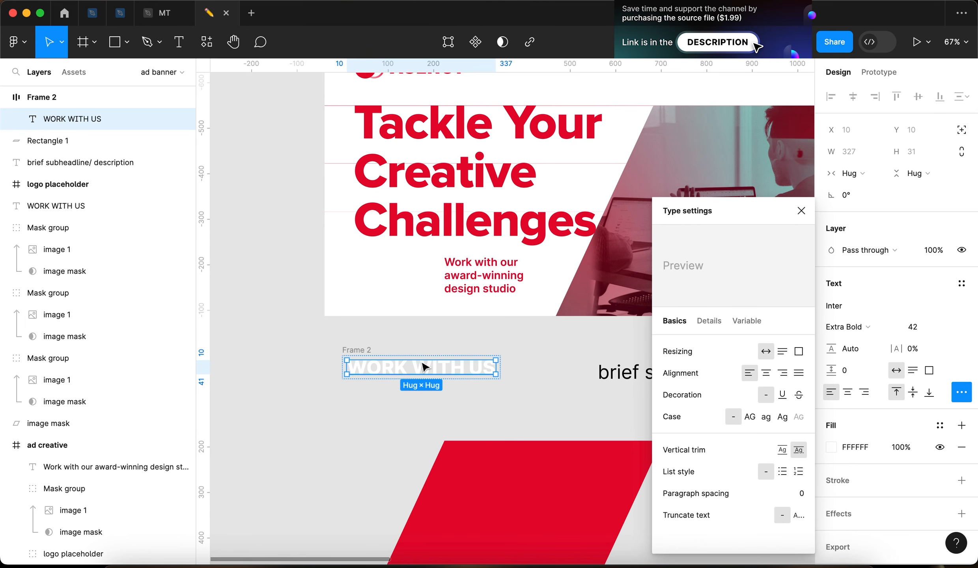
Step: Set the WORK WITH US auto layout frame's vertical padding to 24 and horizontal padding to 19
click(357, 350)
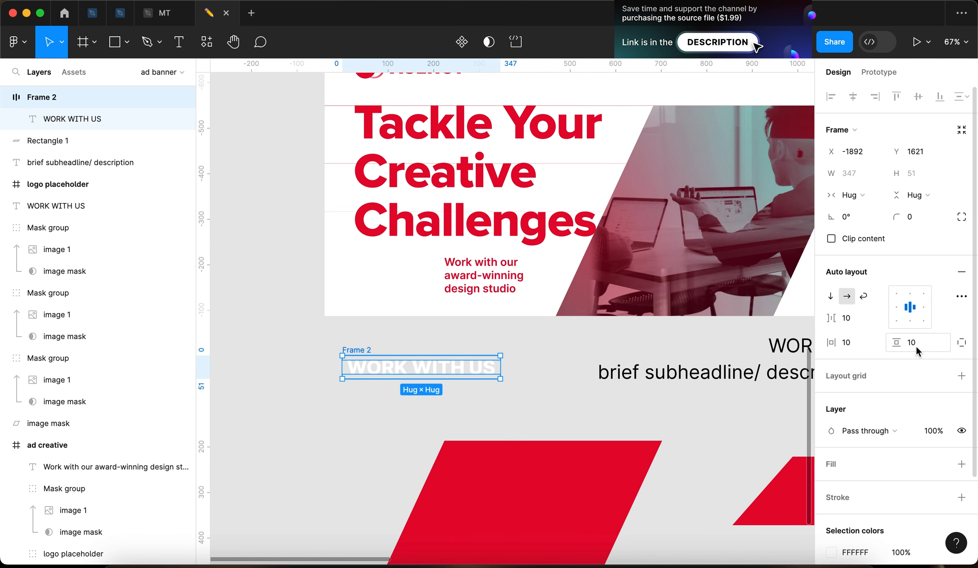
key(Up)
key(Up)
key(Up)
key(Up)
key(Up)
key(Up)
key(Up)
key(Up)
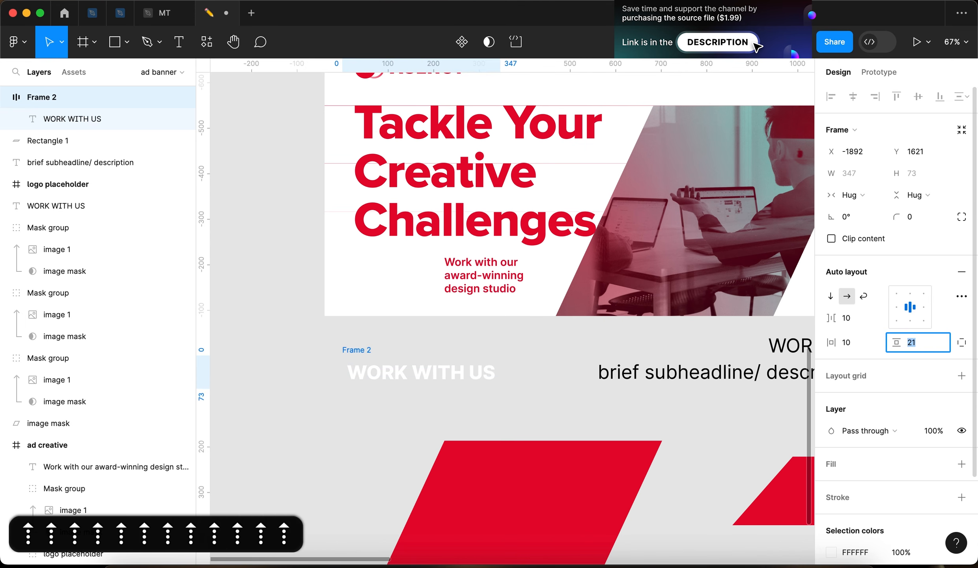
key(shift+Up)
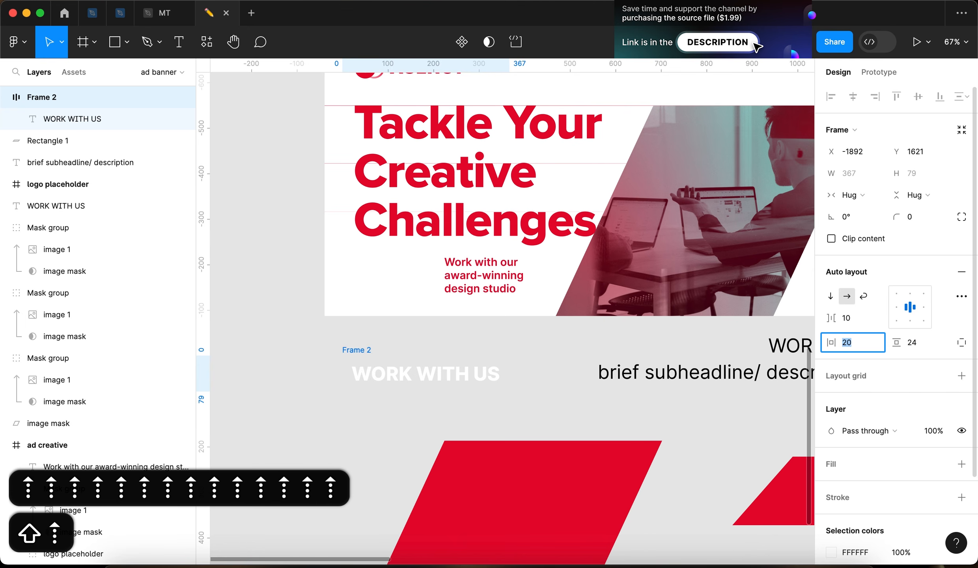
key(Down)
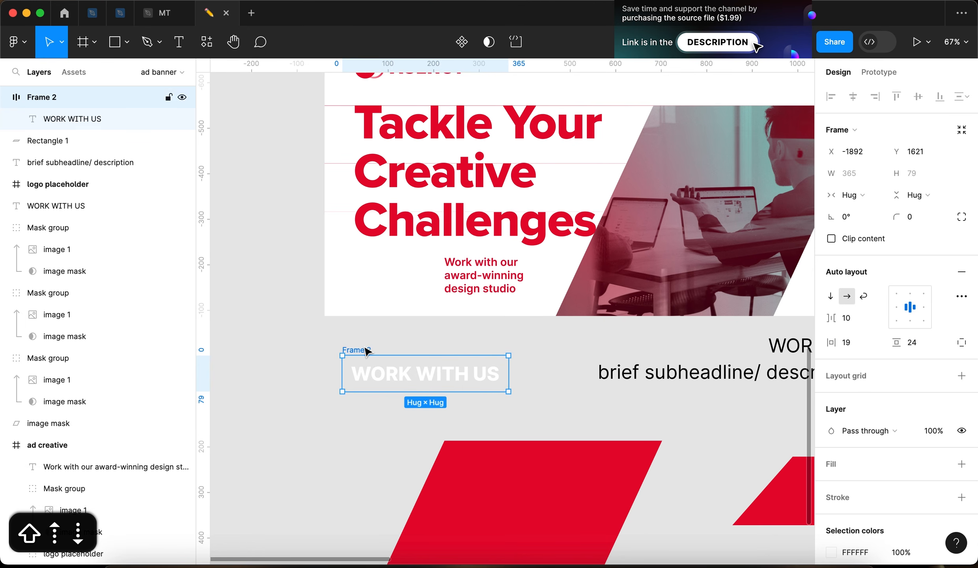
Step: Fill the WORK WITH US frame with the red sampled from the duplicated parallelogram
key(i)
click(468, 443)
click(362, 450)
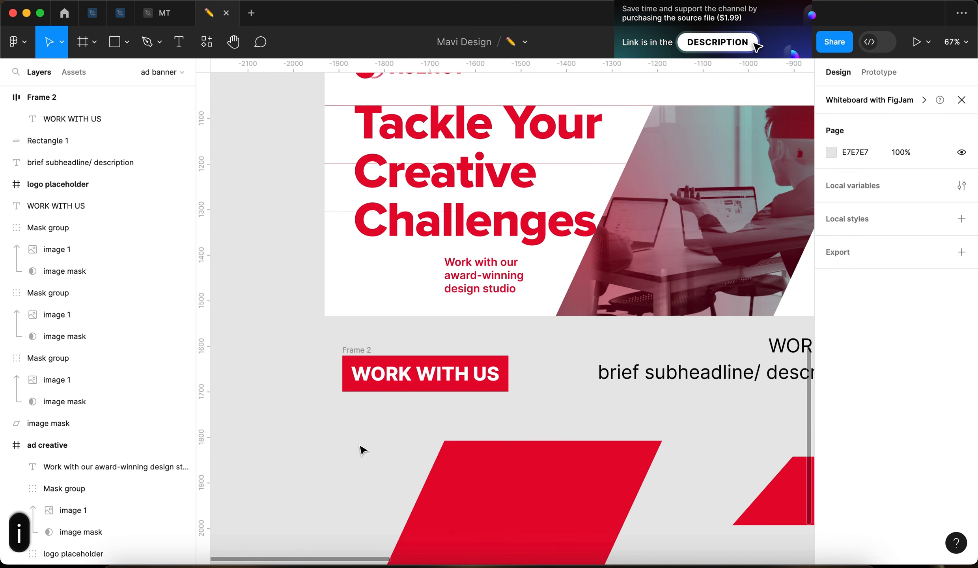
Step: Move the WORK WITH US auto layout frame to X -1901, Y 1603 and set its vertical padding to 34
click(345, 349)
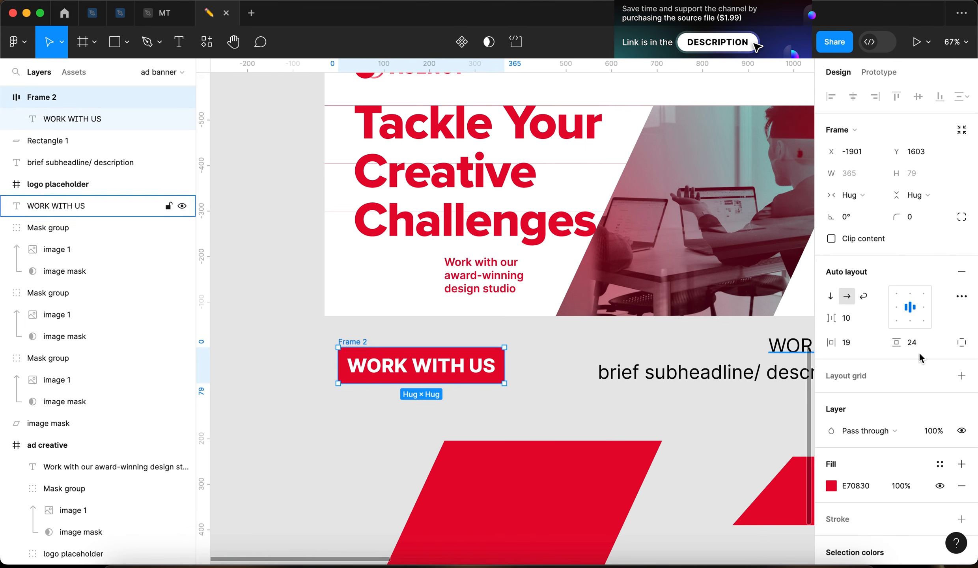
click(907, 342)
key(shift+Up)
key(shift+Down)
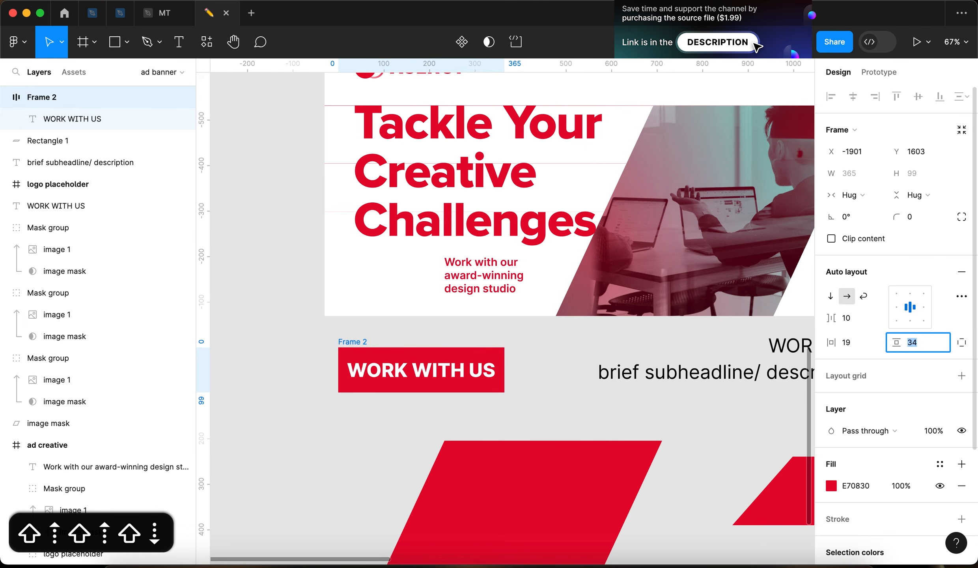
key(Return)
Step: Move the large red parallelogram clear below the WORK WITH US frame, with its top edge at Y 1795
drag(585, 524, 530, 495)
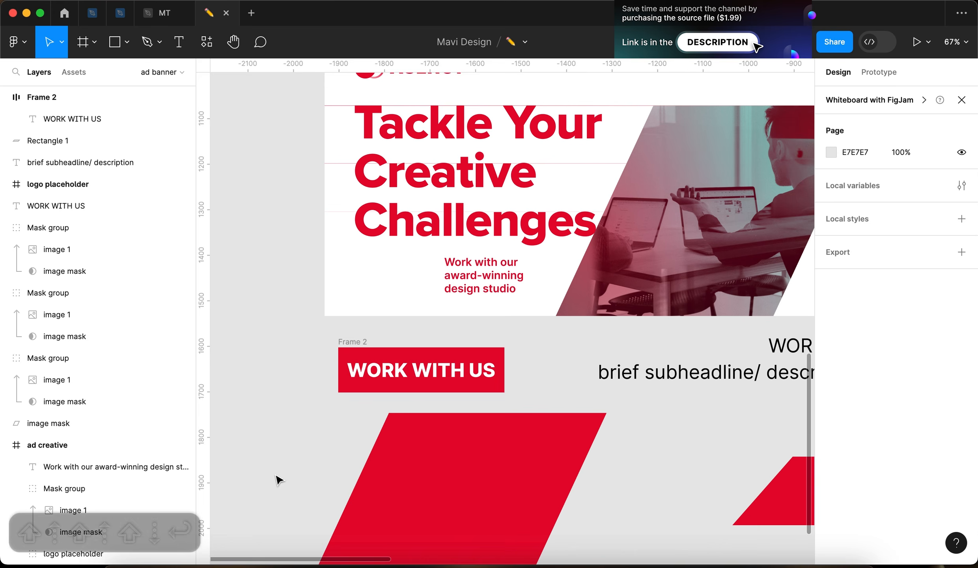
click(275, 474)
drag(273, 469, 367, 345)
click(519, 385)
drag(519, 385, 437, 408)
click(694, 397)
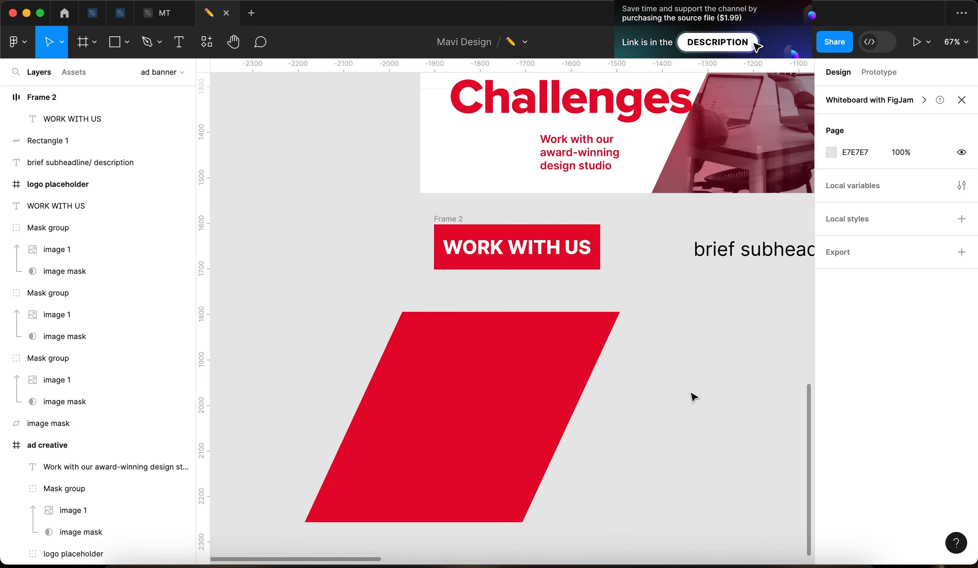
Step: Draw a 455 × 523 grey rectangle and place it over the large red parallelogram at X -1948, Y 1795
key(r)
mouse_move(674, 312)
mouse_down()
mouse_move(808, 528)
mouse_move(804, 549)
mouse_up()
drag(648, 399, 424, 404)
scroll(310, 319, up, 5)
scroll(423, 338, up, 2)
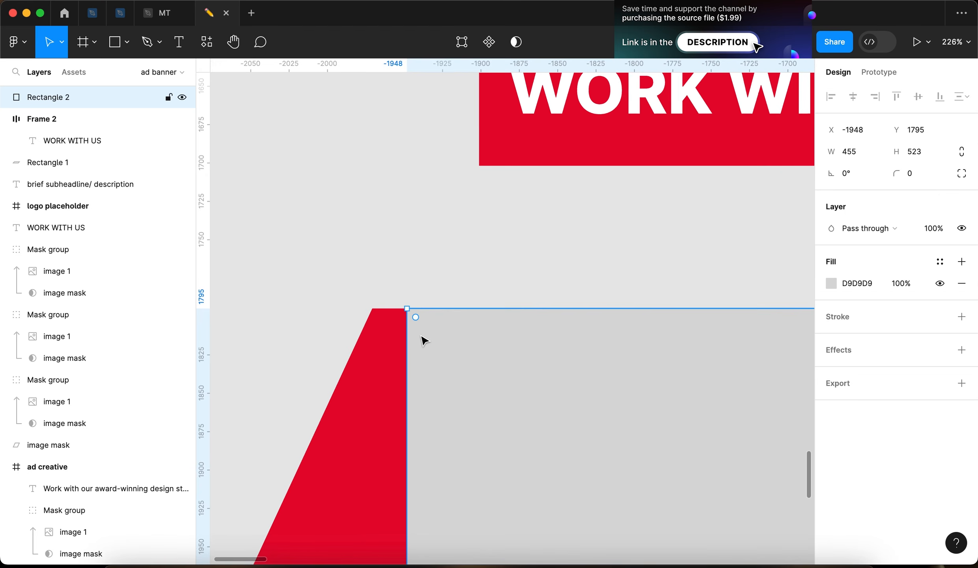
scroll(421, 334, down, 5)
Step: Shift the grey rectangle's two left corner points to X -1971 so its left edge meets the parallelogram's upper-left corner
key(Return)
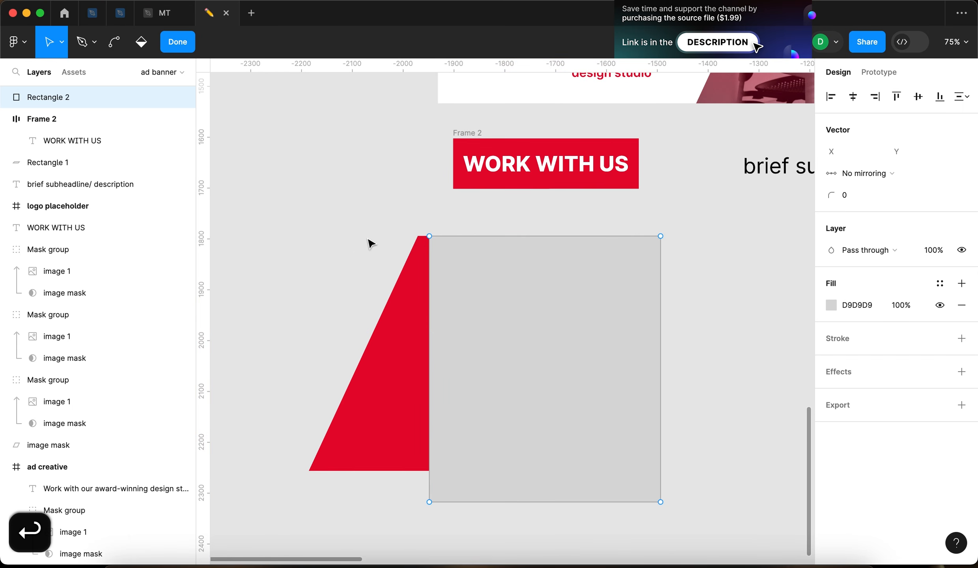
drag(397, 291, 457, 508)
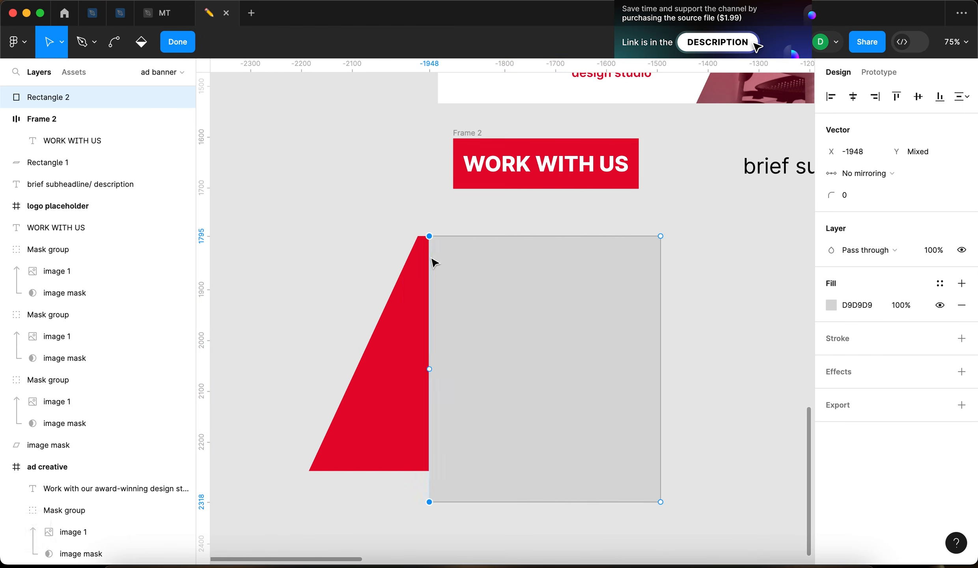
scroll(431, 244, up, 5)
scroll(461, 269, down, 5)
scroll(458, 268, up, 6)
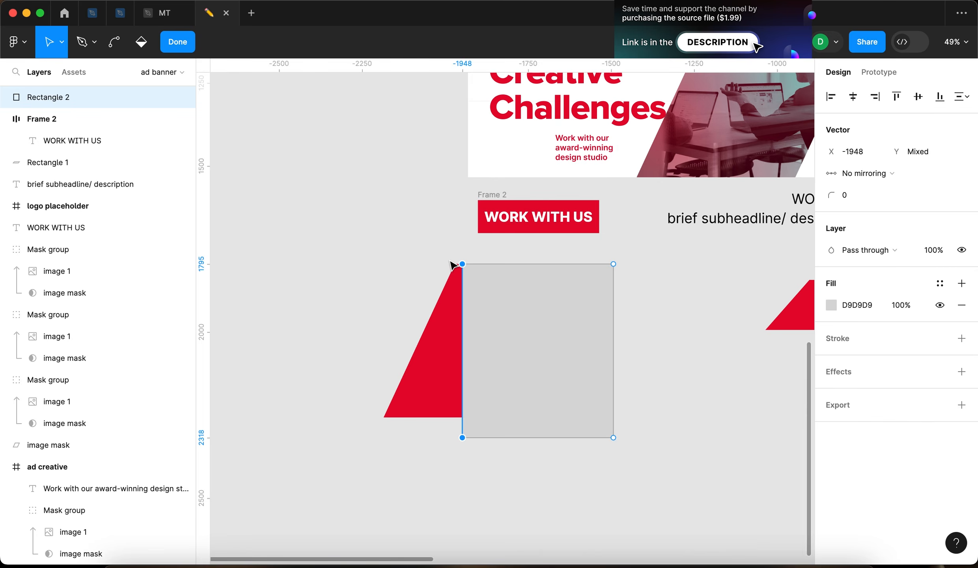
scroll(536, 269, up, 3)
drag(533, 264, 506, 259)
scroll(488, 261, up, 10)
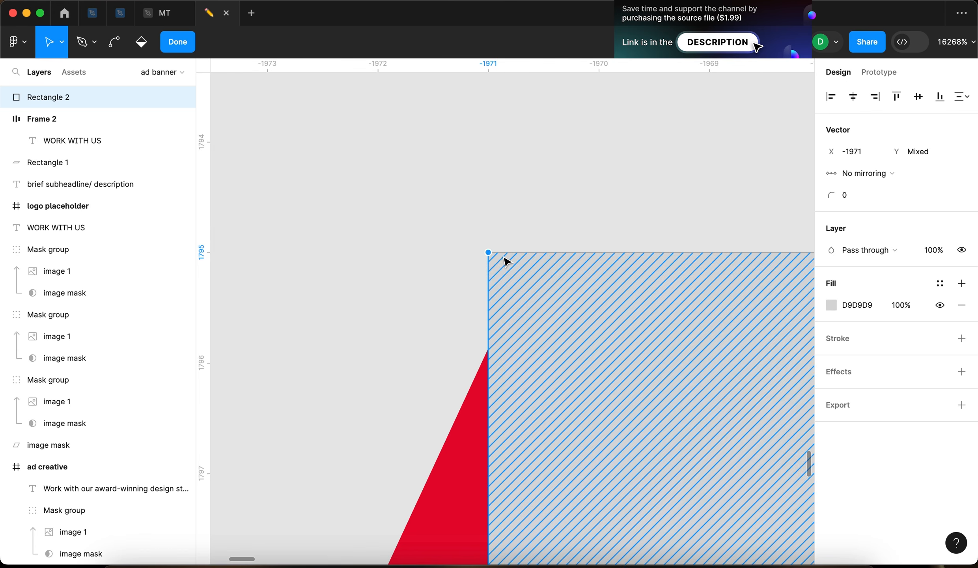
scroll(501, 260, down, 5)
scroll(496, 259, down, 15)
key(Return)
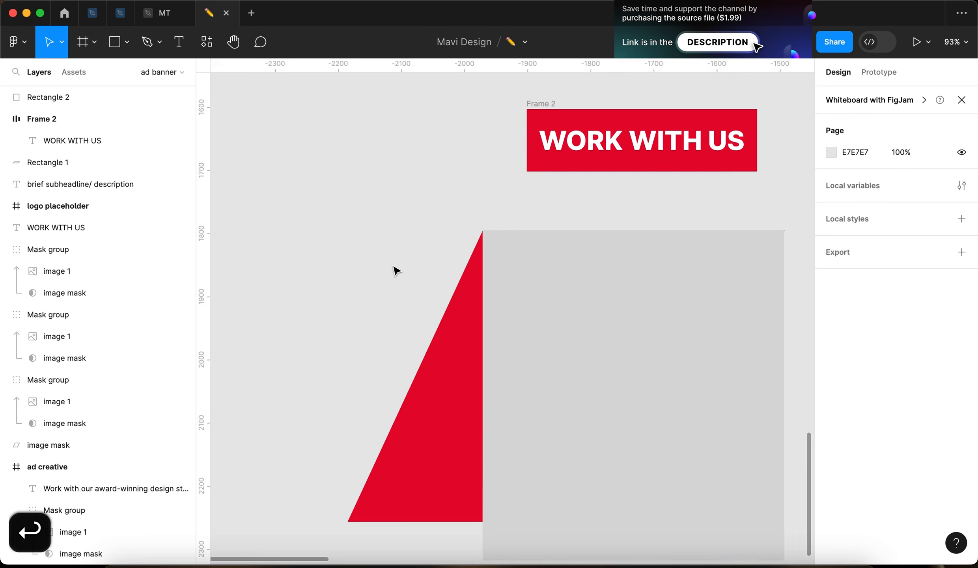
Step: Select the grey rectangle together with the large red parallelogram beneath it
click(485, 307)
shift+click(395, 347)
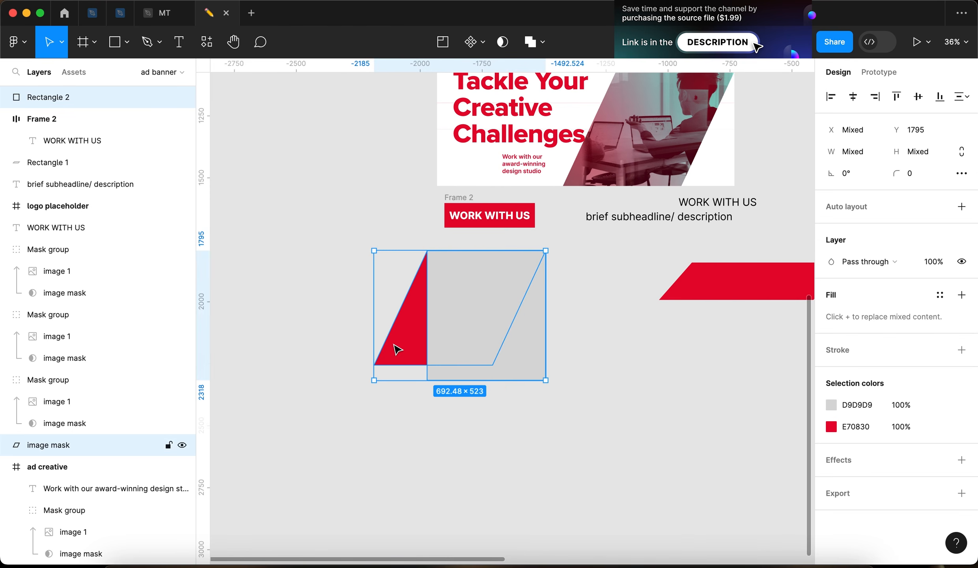
Step: Subtract the grey rectangle from the red parallelogram to leave a red triangle
click(541, 41)
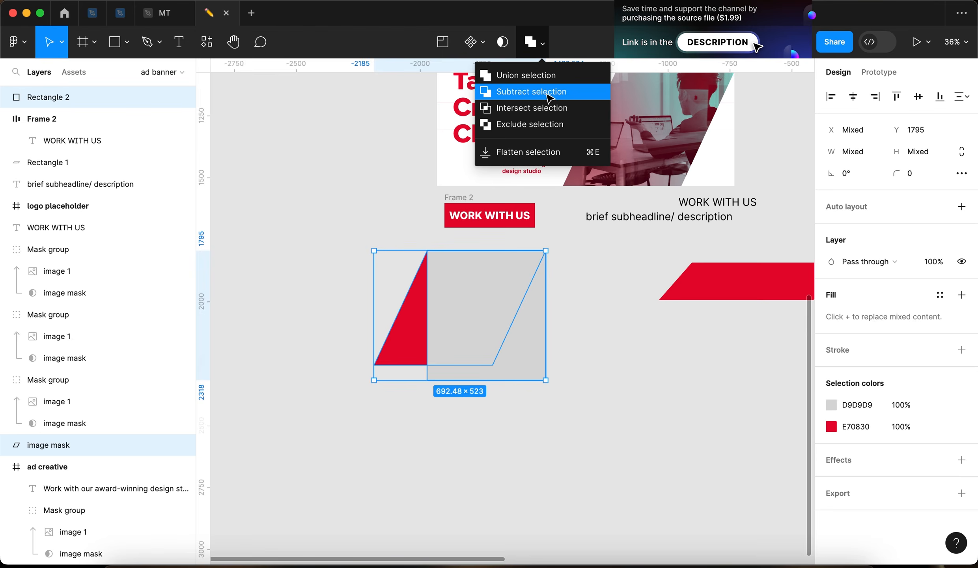
click(548, 95)
click(364, 223)
click(406, 334)
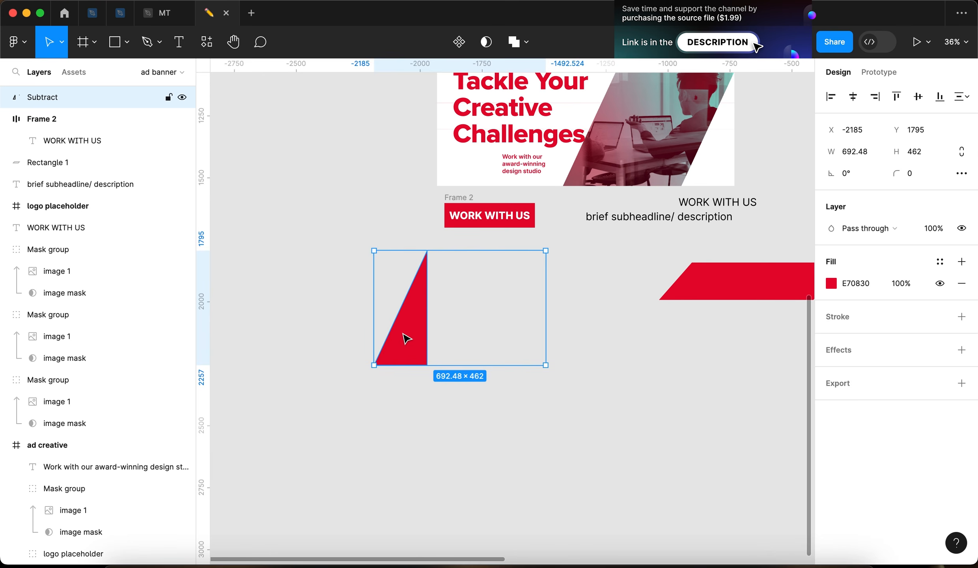
Step: Flatten the subtracted red shape into a single triangle vector
click(7, 99)
click(46, 119)
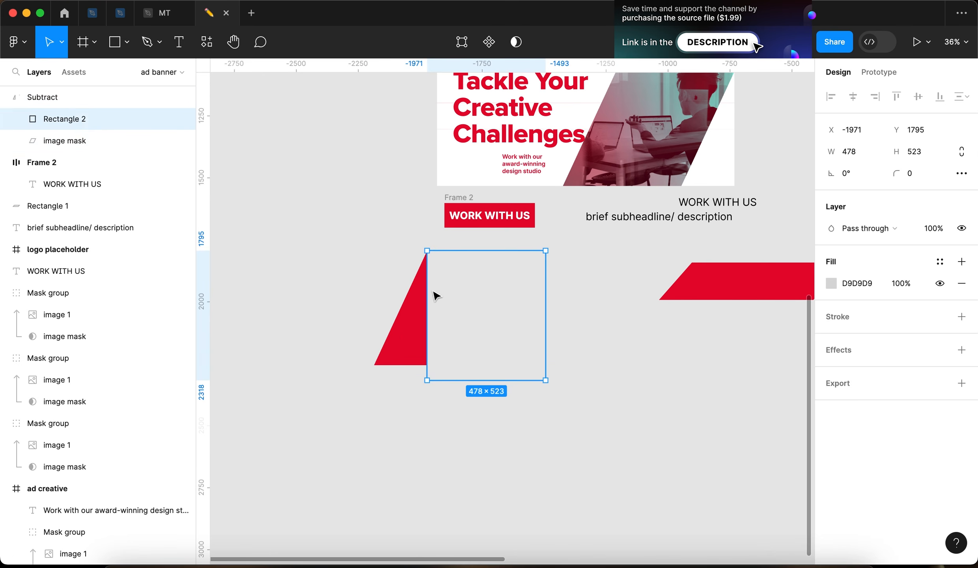
drag(541, 302, 574, 301)
click(574, 403)
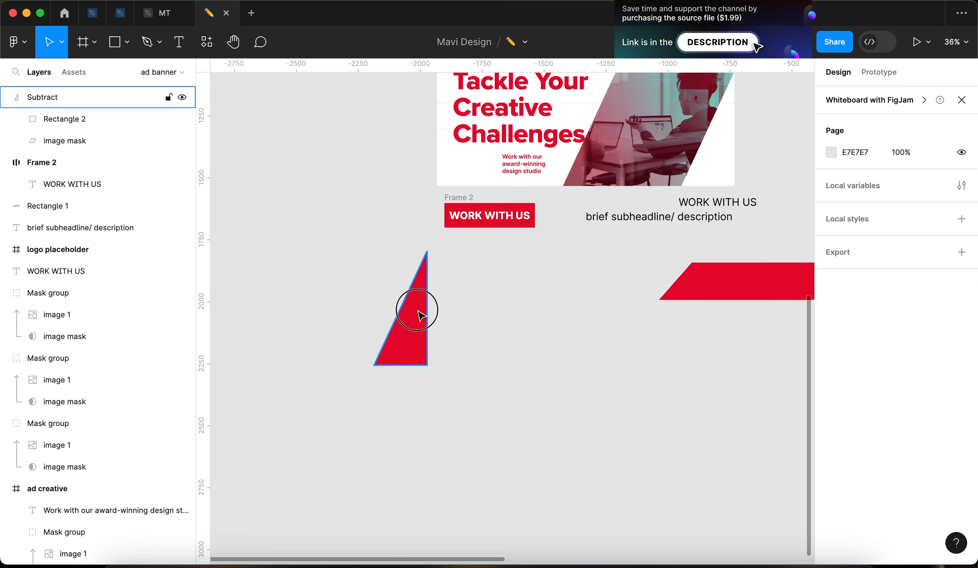
click(421, 310)
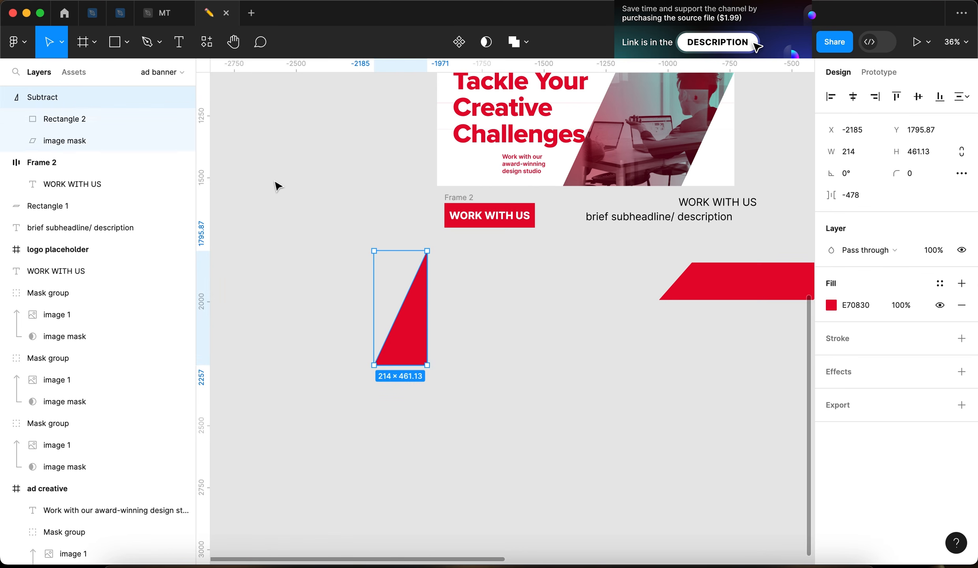
key(super+e)
Step: Scale the red triangle down to 46 × 99 and place it just left of the WORK WITH US button
drag(412, 365, 488, 209)
scroll(426, 247, up, 5)
drag(462, 300, 476, 214)
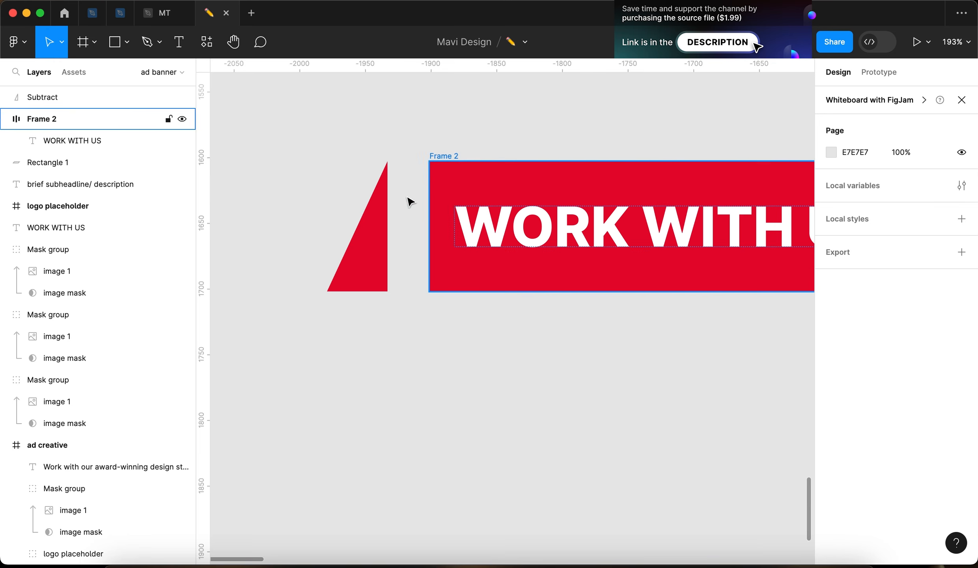
Step: Move the red triangle inside the WORK WITH US button frame by cutting and pasting it there
click(443, 157)
click(377, 239)
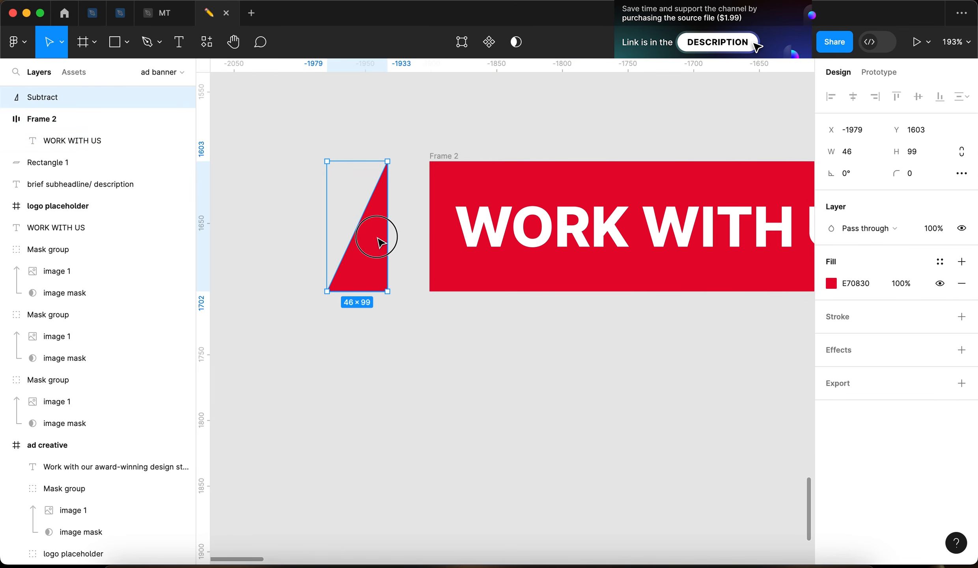
drag(376, 238, 393, 242)
key(cmd+x)
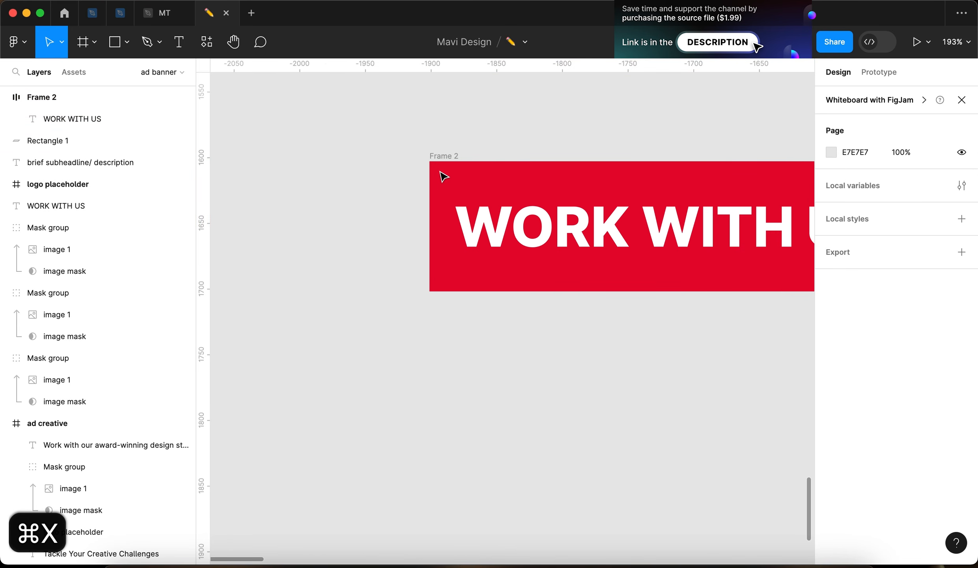
click(443, 157)
scroll(568, 190, down, 5)
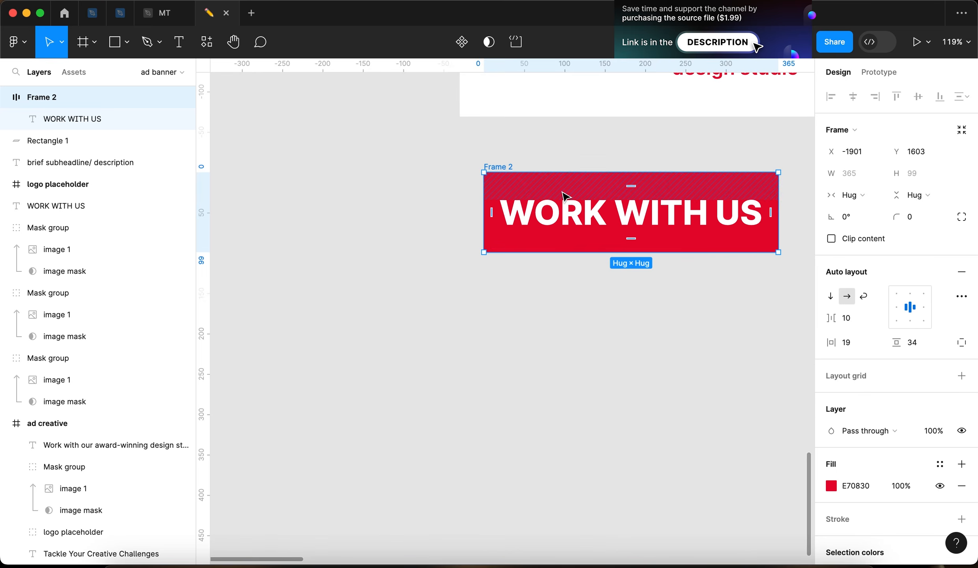
key(cmd+v)
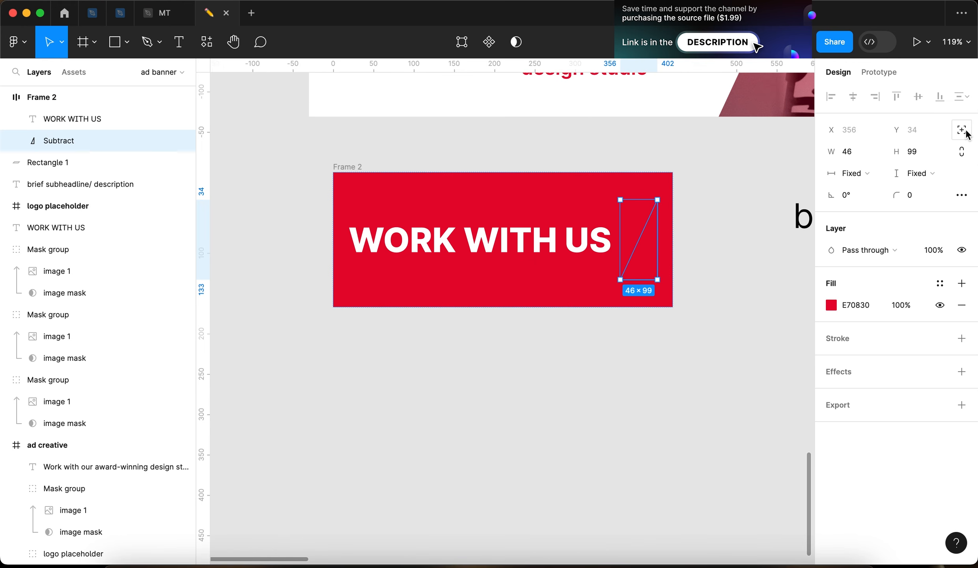
Step: Give the triangle absolute position in the frame and align it to the vertical center and left edge
click(965, 133)
key(alt+v)
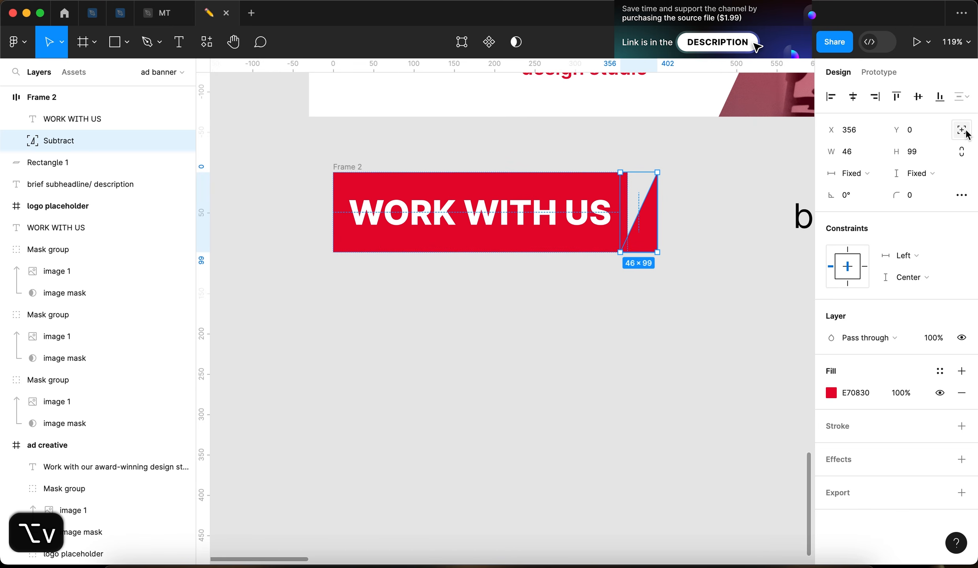
key(alt+a)
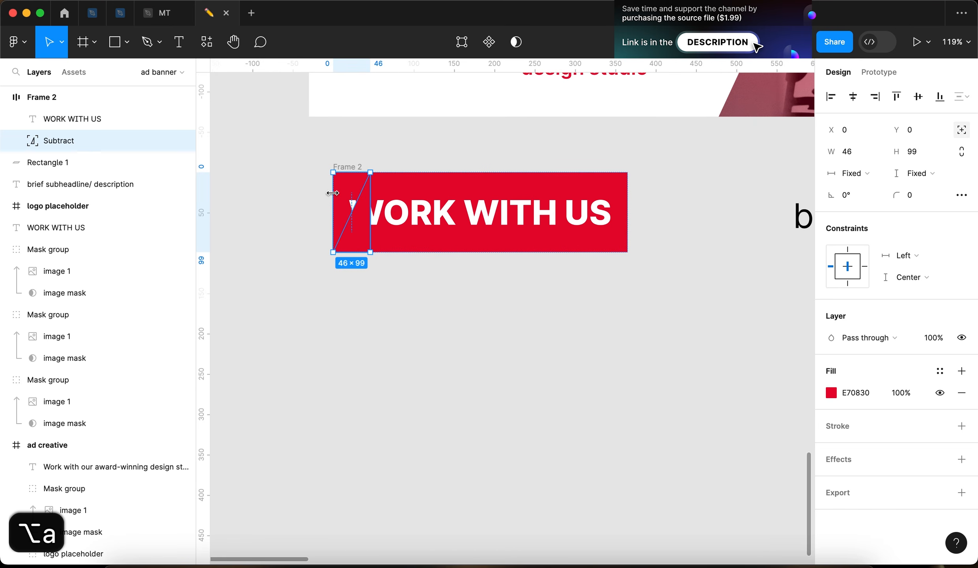
Step: Shift the triangle to X -46 so it sits flush against the outside of the frame's left edge
scroll(333, 193, up, 5)
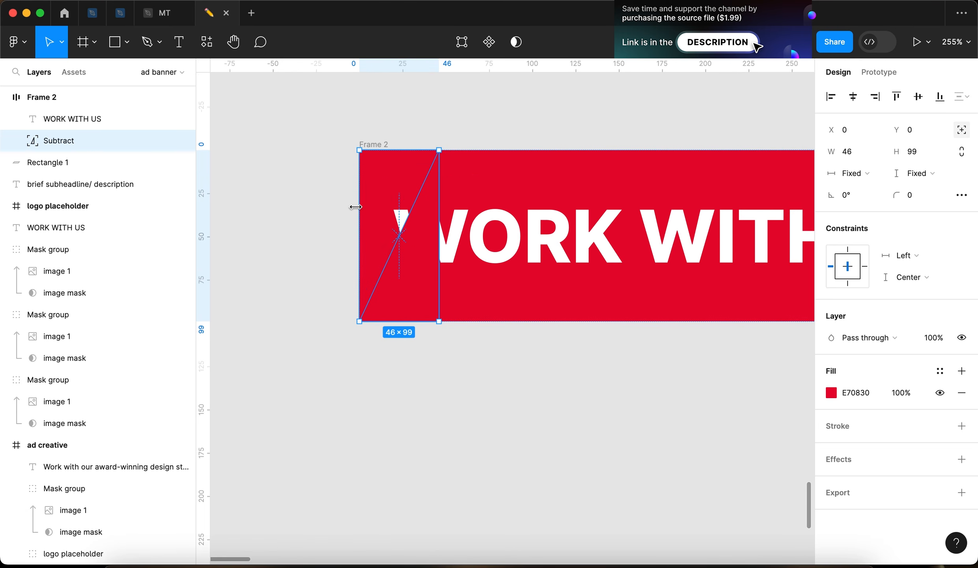
key(shift+Left)
key(shift+Left)
key(shift+Left)
key(shift+Left)
key(shift+Left)
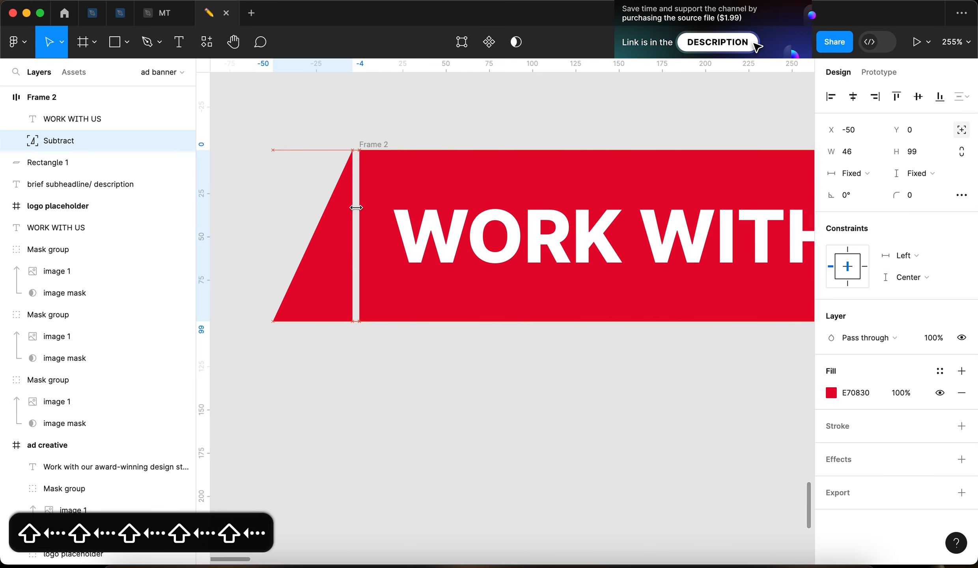
key(Right)
key(Right)
key(Right)
key(Right)
click(444, 394)
scroll(444, 394, down, 5)
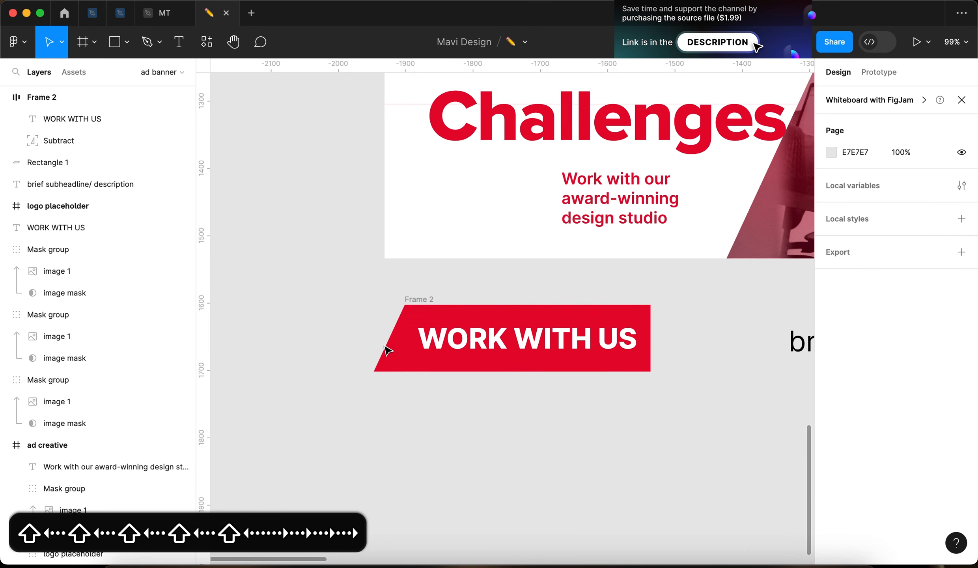
Step: Duplicate the triangle on the left end of the button
click(389, 350)
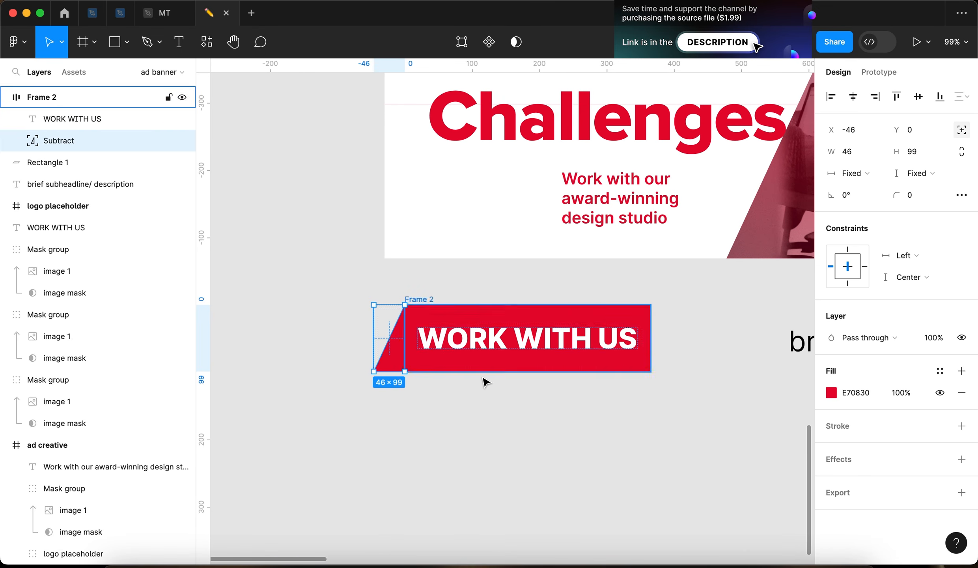
scroll(485, 380, down, 3)
scroll(430, 365, up, 5)
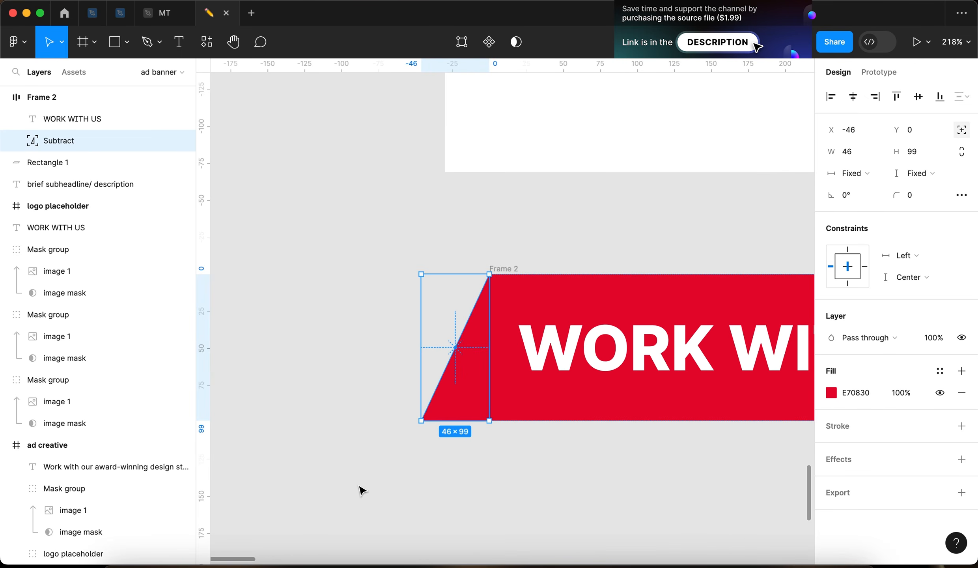
key(super+d)
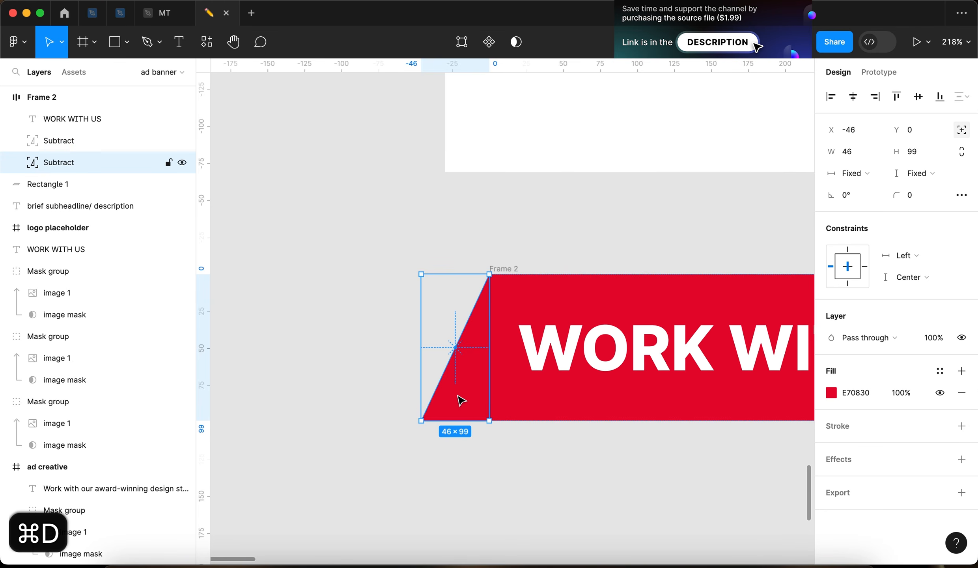
scroll(461, 400, down, 2)
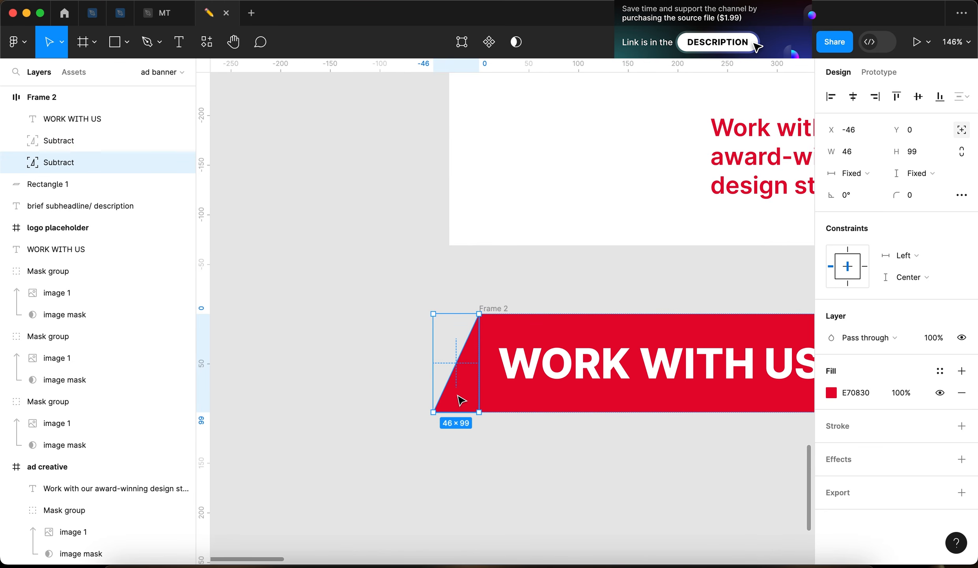
Step: Flip the duplicate triangle vertically and position it at X 365, flush outside the frame's right edge
key(shift+v)
scroll(461, 400, down, 4)
key(alt+d)
key(shift+Right)
key(shift+Right)
key(shift+Right)
key(Left)
key(Left)
key(Left)
scroll(574, 379, up, 6)
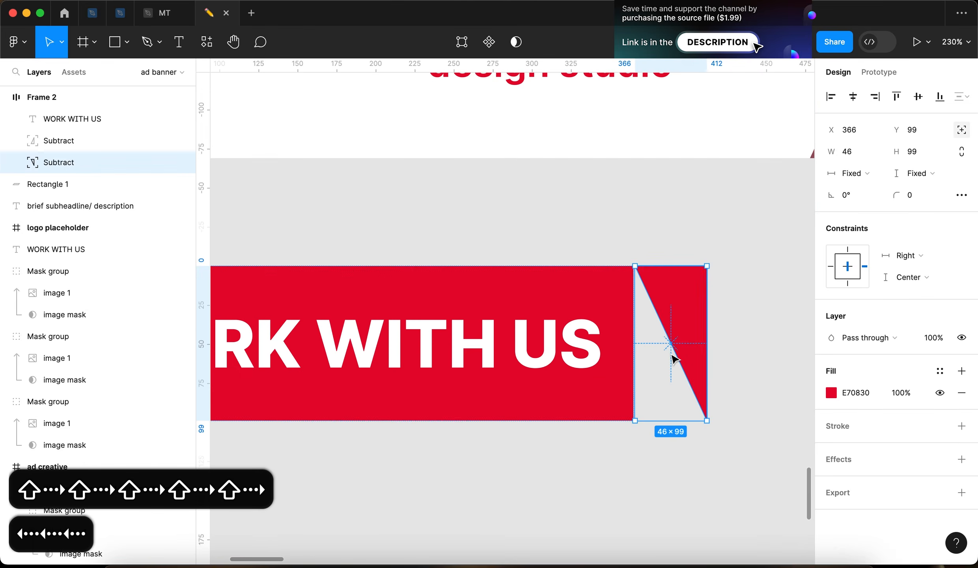
scroll(671, 354, up, 4)
key(Left)
Step: Flip the right triangle horizontally and vertically so the button forms a slanted parallelogram
key(shift+v)
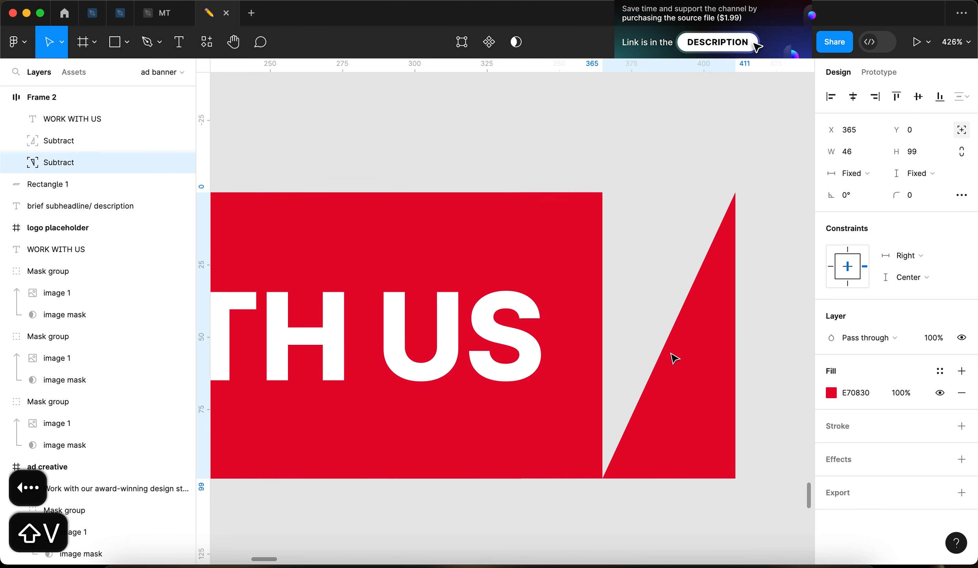
scroll(674, 358, down, 3)
key(h)
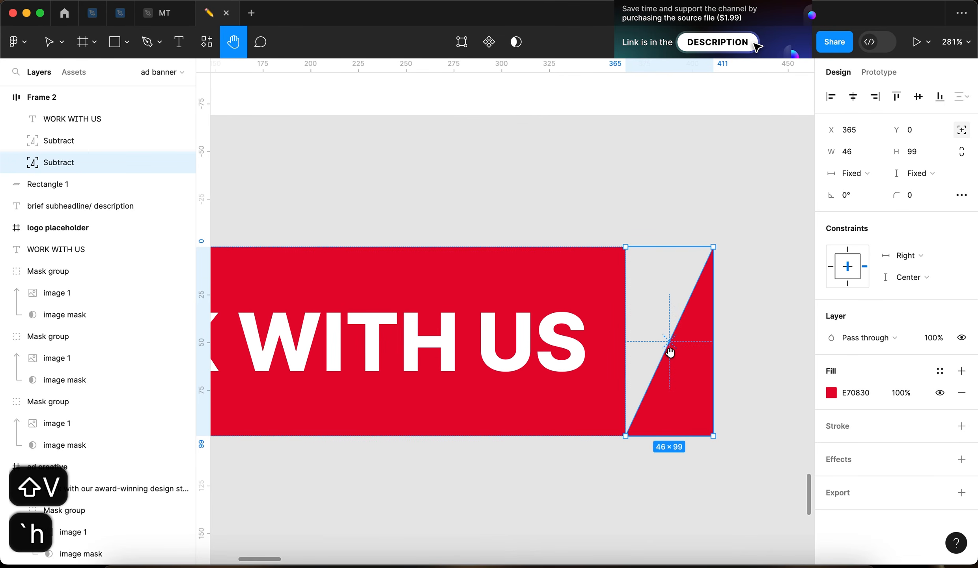
key(v)
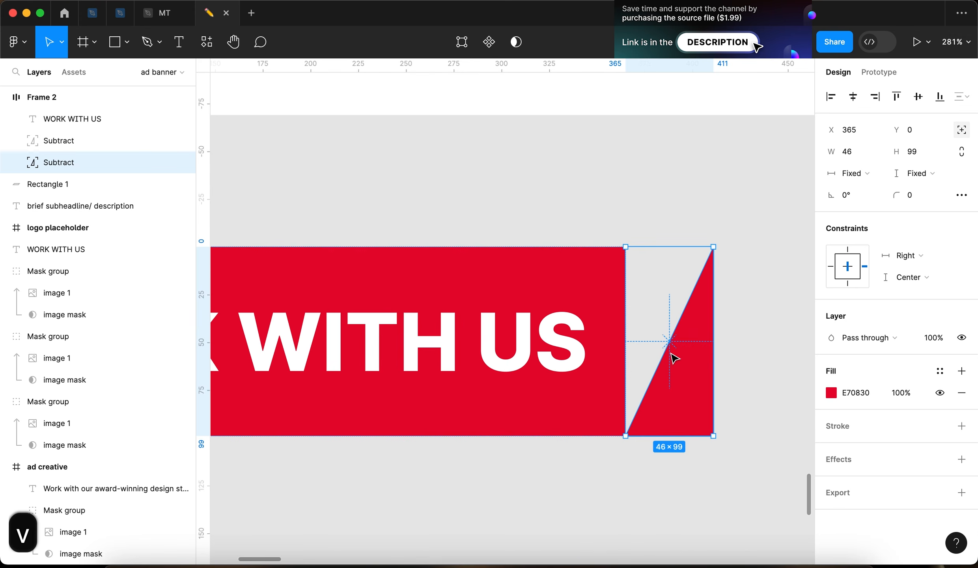
key(shift+h)
scroll(655, 347, down, 2)
scroll(657, 349, down, 2)
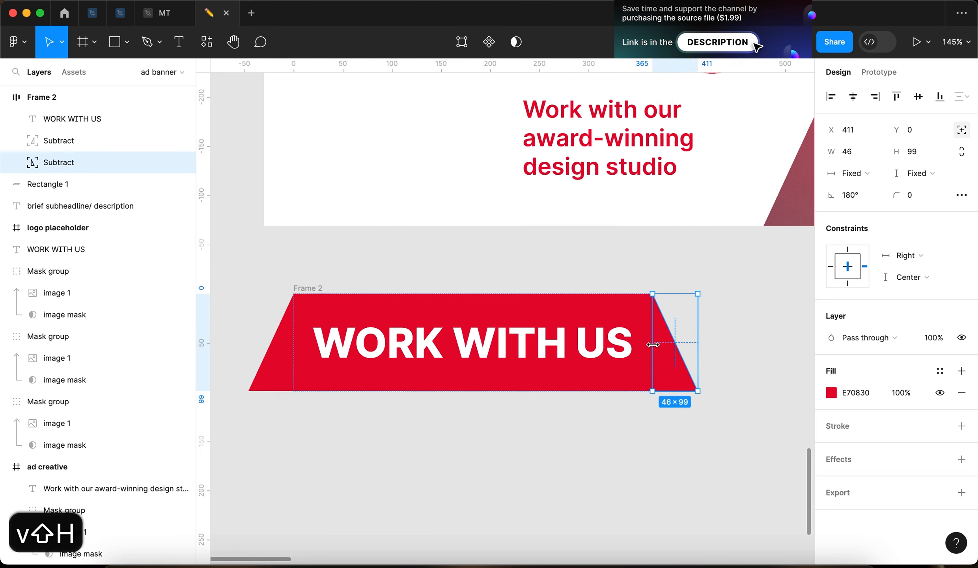
key(shift+v)
click(651, 478)
Step: Move the slanted button further below the ad creative frame, to X -1915, Y 1672
scroll(652, 478, down, 4)
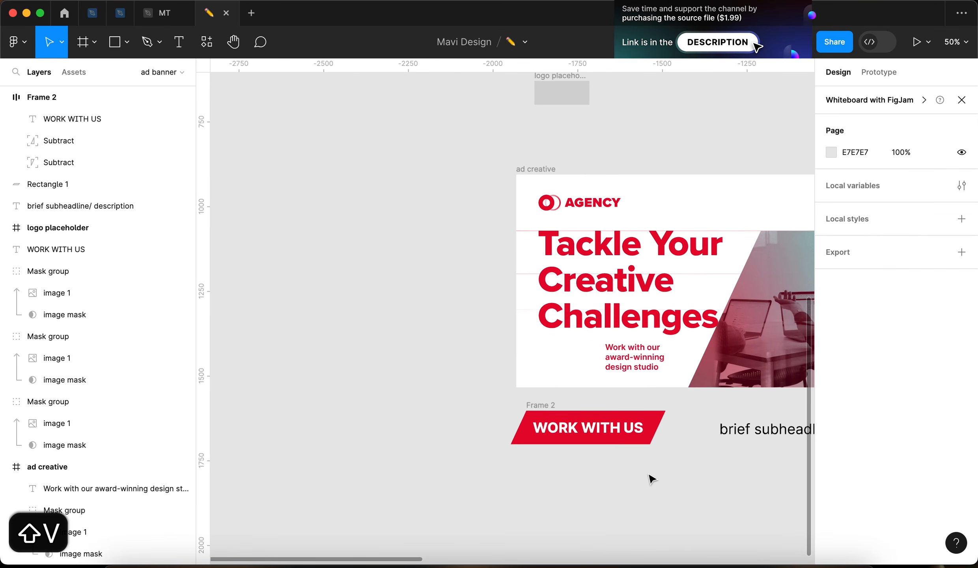
scroll(629, 481, right, 5)
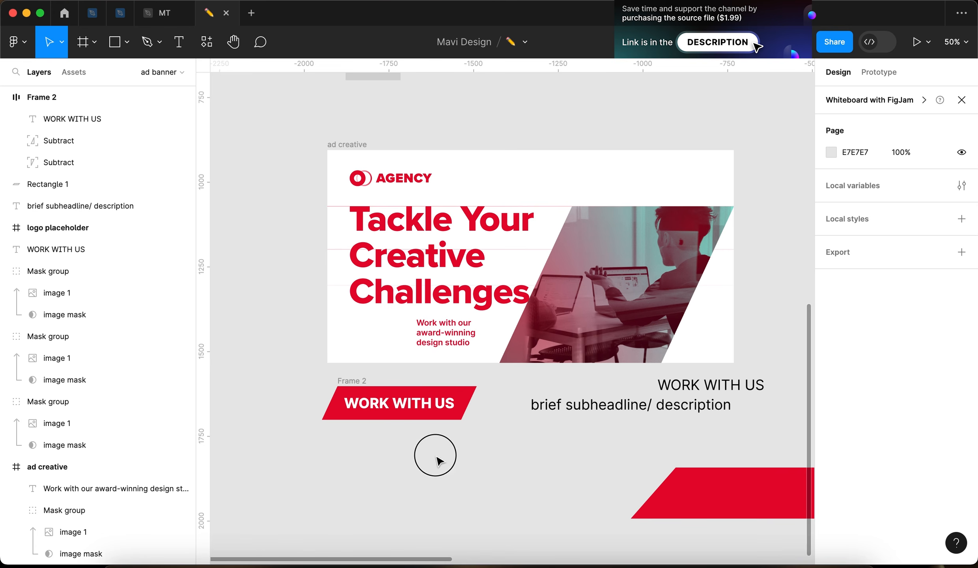
drag(364, 382, 360, 404)
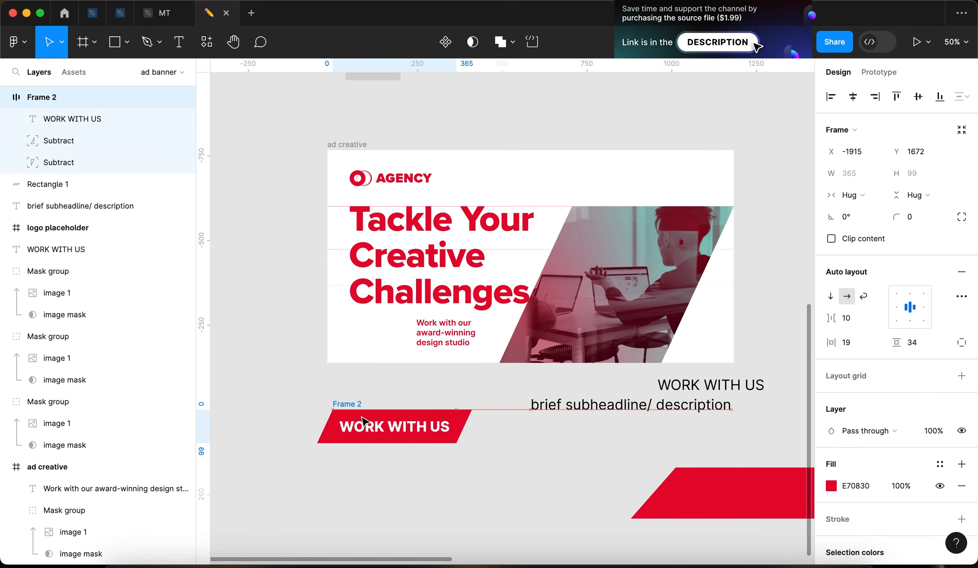
Step: Test how the button resizes by adding filler text after its label and removing it
double_click(362, 424)
text(fdgs dfg sdf gsdfgsdfg)
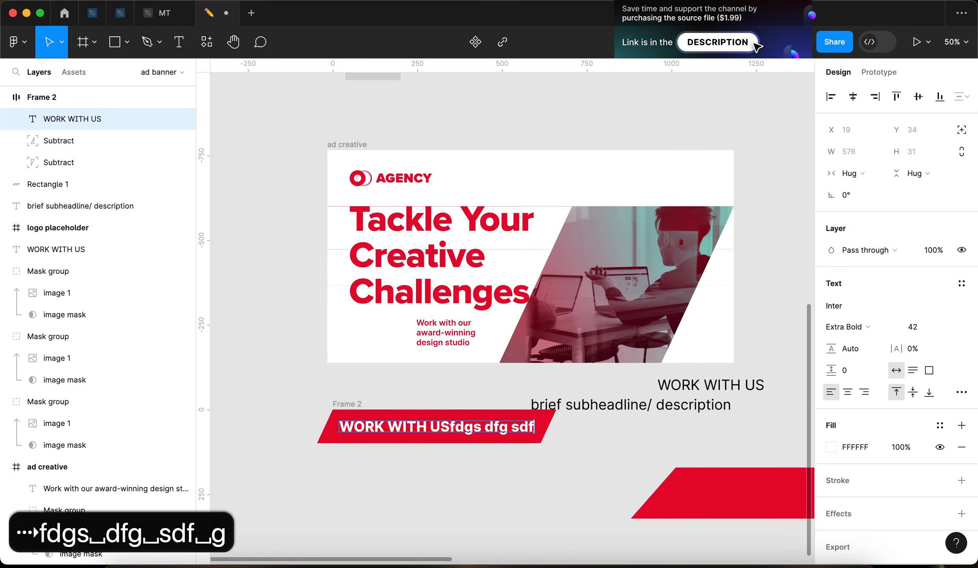
key(BackSpace)
key(BackSpace)
key(BackSpace)
key(BackSpace)
key(BackSpace)
key(BackSpace)
key(BackSpace)
key(BackSpace)
key(BackSpace)
key(BackSpace)
key(BackSpace)
key(BackSpace)
key(BackSpace)
key(BackSpace)
key(BackSpace)
key(BackSpace)
key(BackSpace)
key(BackSpace)
key(BackSpace)
key(BackSpace)
key(BackSpace)
key(BackSpace)
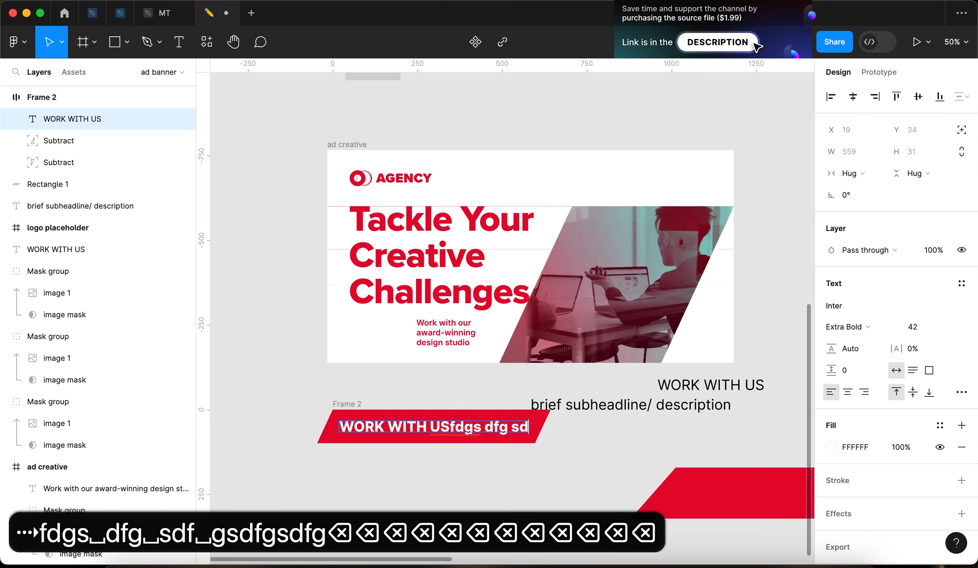
Step: Replace the button's label with "CONTACT US"
key(BackSpace)
text(CONTACT US)
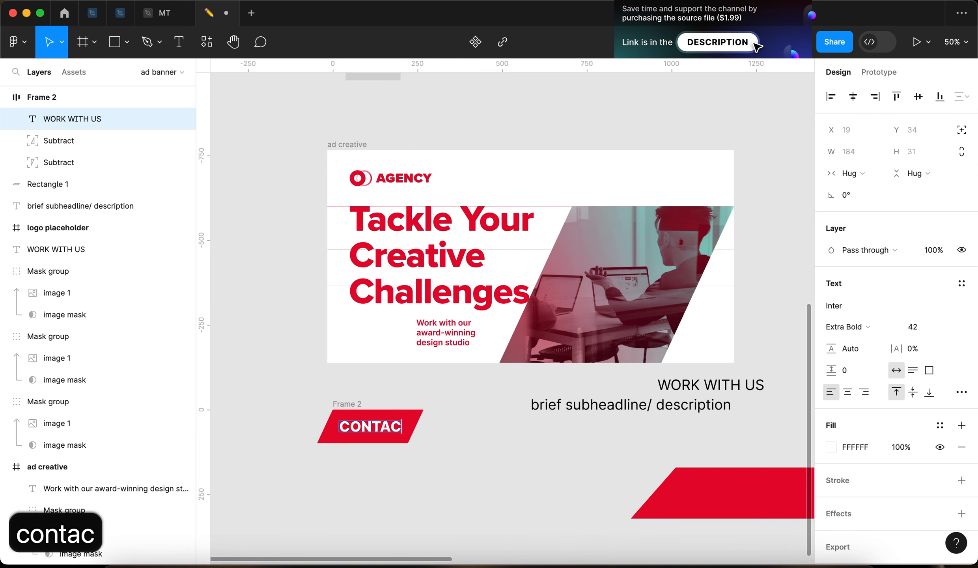
key(Escape)
Step: Set the button frame's vertical padding to 40
scroll(394, 435, up, 5)
key(shift+Return)
click(926, 342)
key(Up)
key(Up)
key(Up)
key(Up)
key(Up)
key(Up)
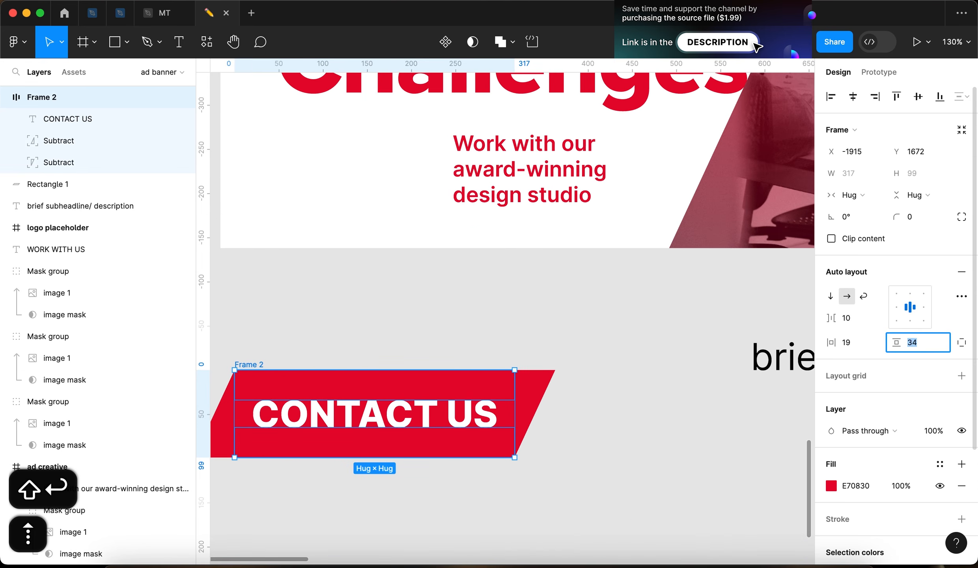
key(Up)
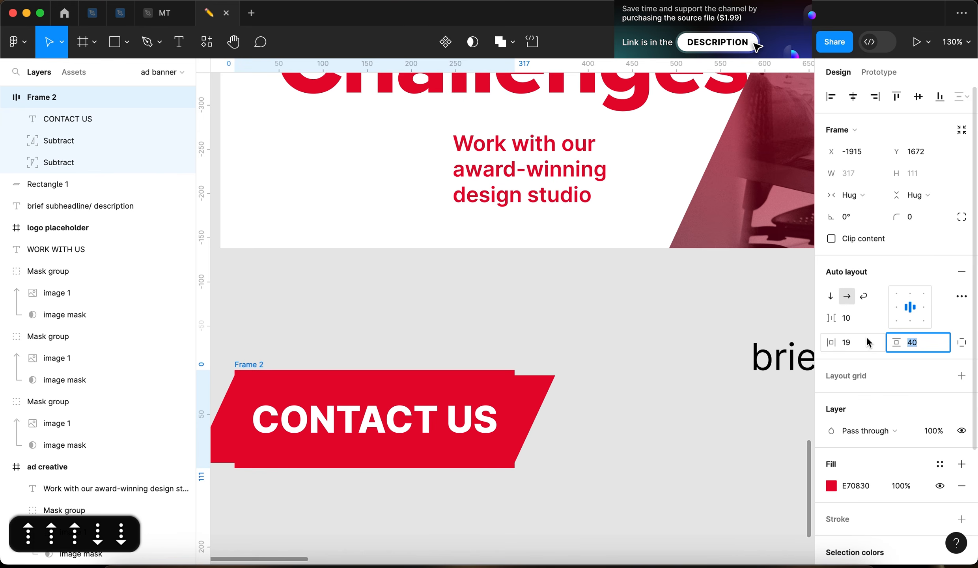
Step: Set the button frame's horizontal padding to 24
key(Up)
key(Up)
key(Up)
key(Up)
key(Up)
key(Up)
key(Up)
key(Down)
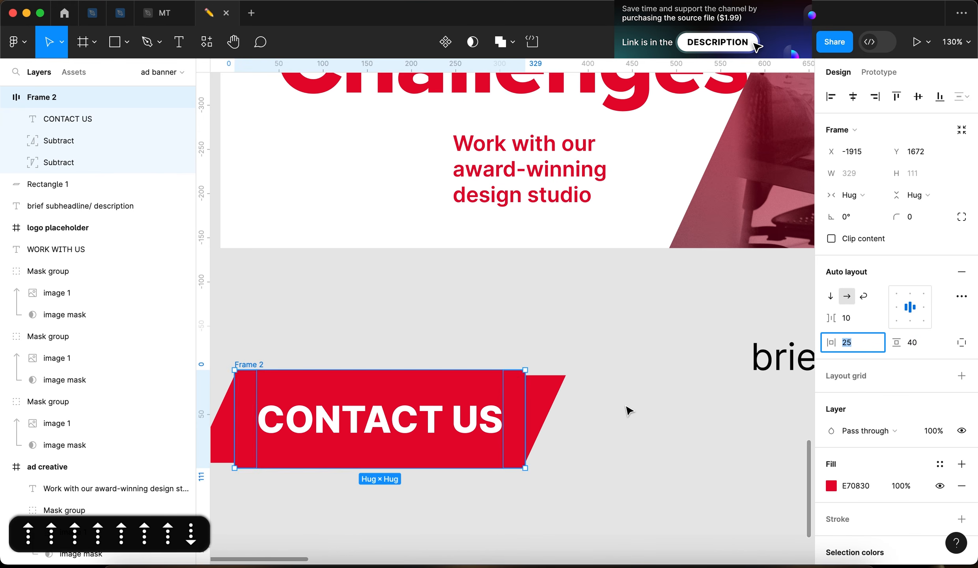
click(533, 393)
scroll(535, 398, up, 5)
click(409, 408)
click(863, 342)
key(Down)
scroll(544, 401, down, 2)
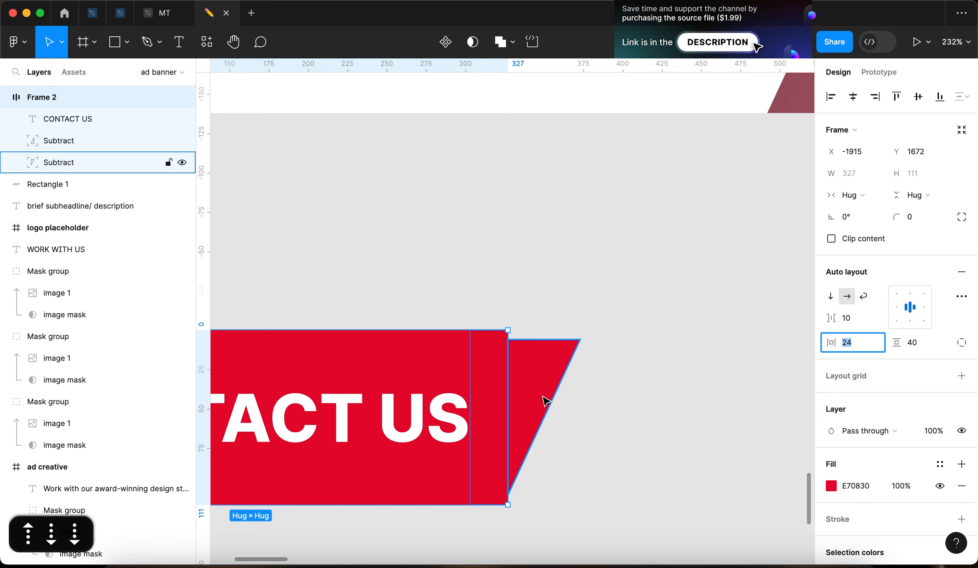
Step: Set the right slanted triangle's height to 111 with its proportions constrained
click(544, 400)
scroll(543, 400, up, 3)
click(430, 338)
click(515, 376)
scroll(583, 339, down, 5)
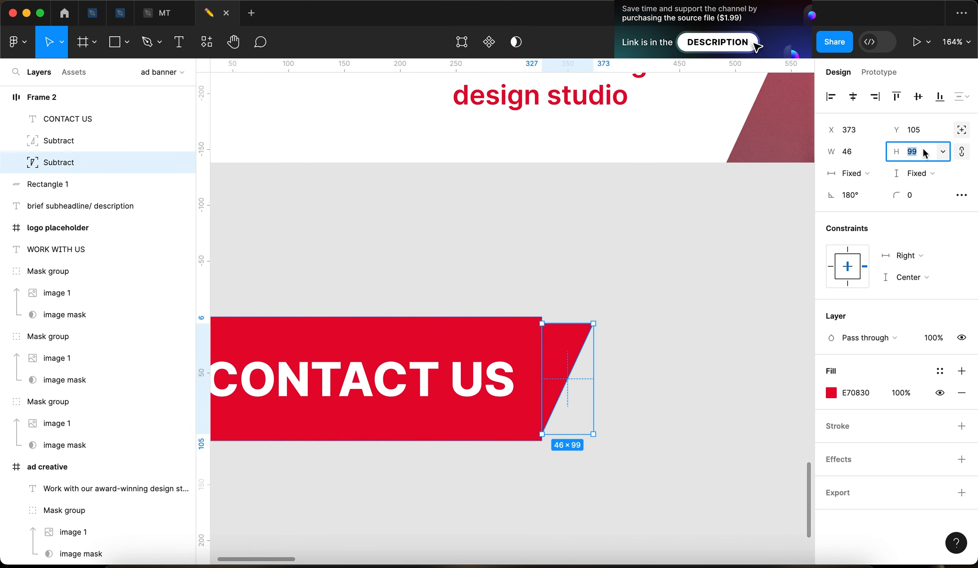
text(1)
text(11)
key(Return)
Step: Set the left slanted triangle's height to 111 with its proportions constrained
click(439, 373)
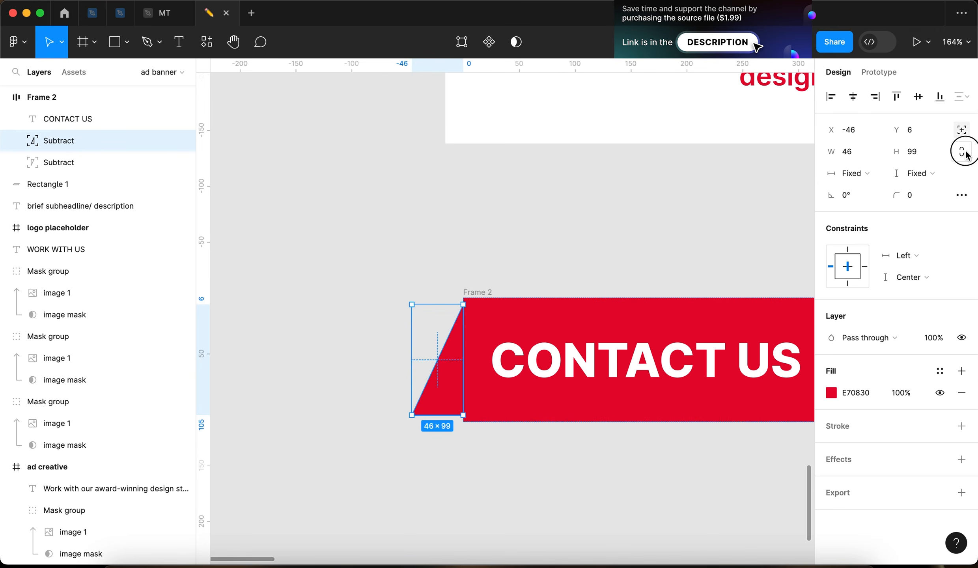
text(111)
key(Return)
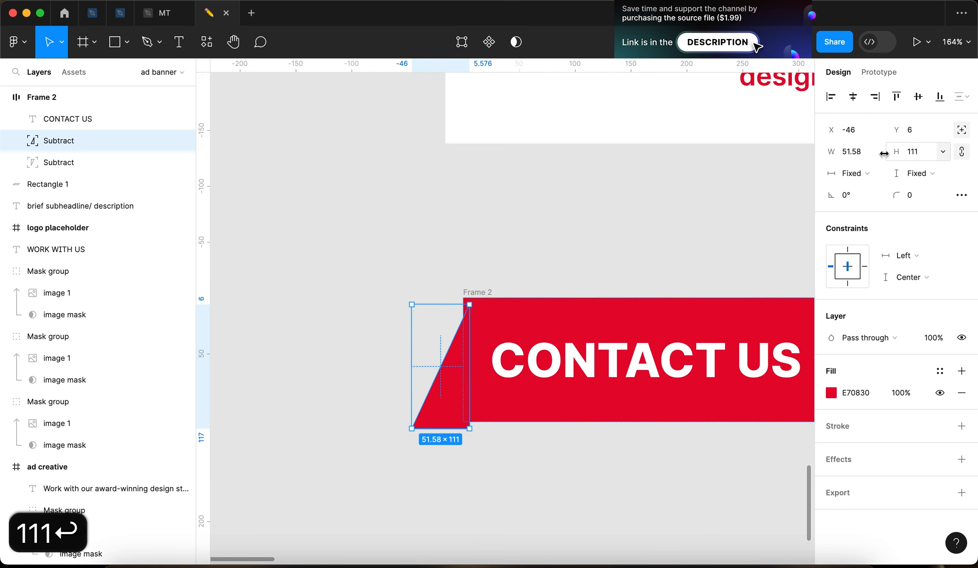
Step: Centre the left triangle vertically on the button frame and nudge it outward to X -51
key(alt+v)
scroll(536, 306, up, 5)
key(Left)
key(Left)
key(Left)
key(Left)
key(Left)
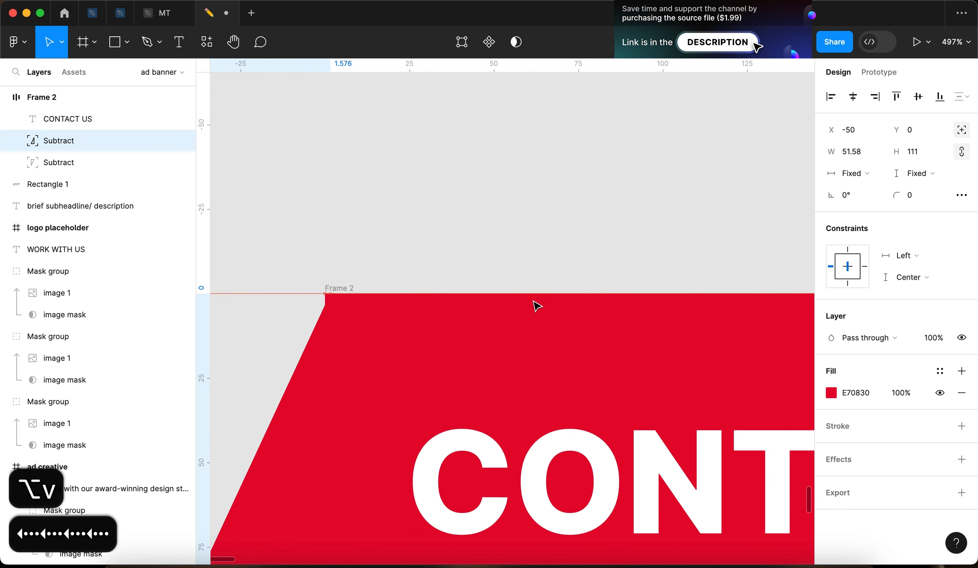
key(Right)
scroll(537, 305, down, 5)
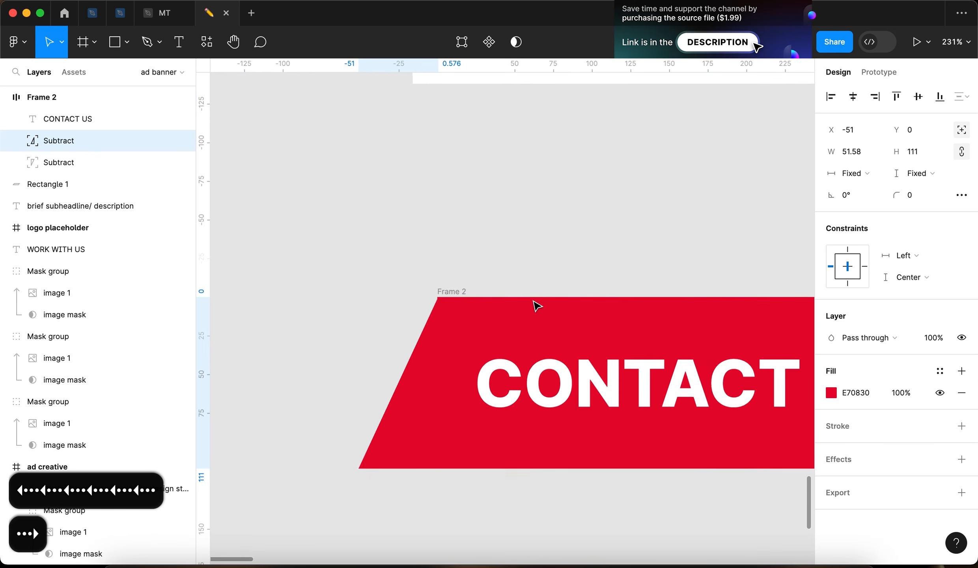
Step: Centre the right triangle vertically on the button frame and nudge it outward to X 380
scroll(590, 321, right, 5)
click(788, 305)
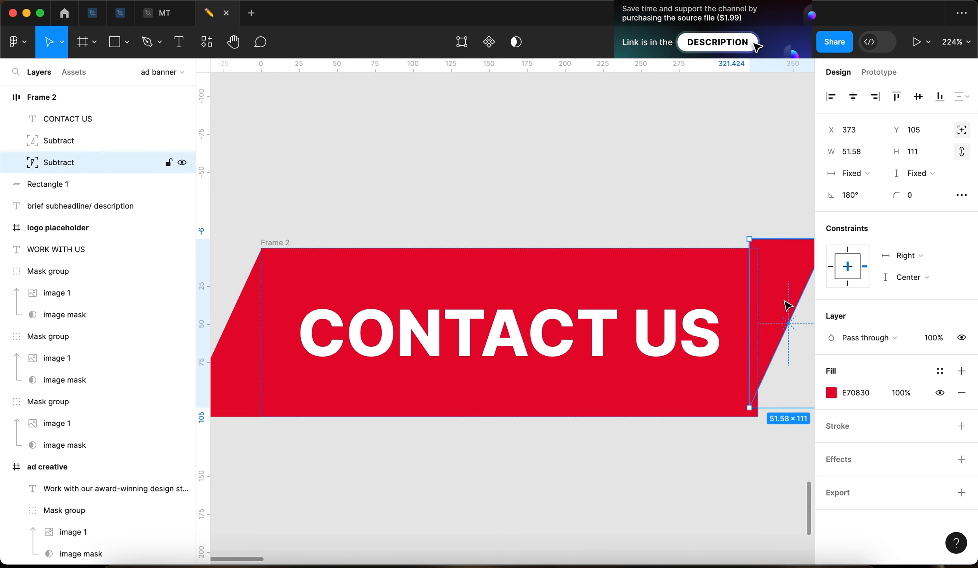
key(alt+v)
key(Right)
key(Right)
key(Right)
key(Right)
key(Right)
key(Right)
key(Right)
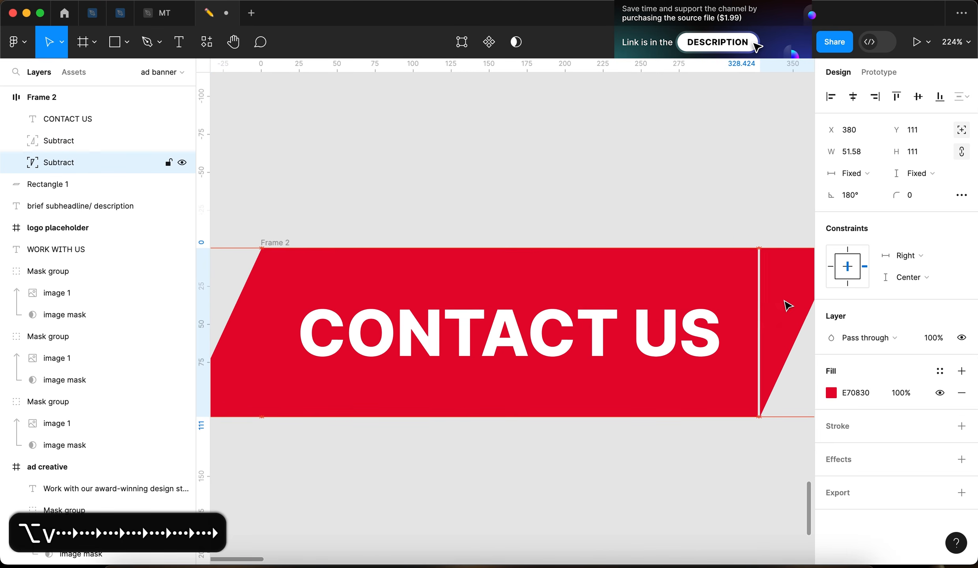
Step: Position the right triangle flush against the button frame at X 378.58
scroll(784, 302, up, 10)
key(Left)
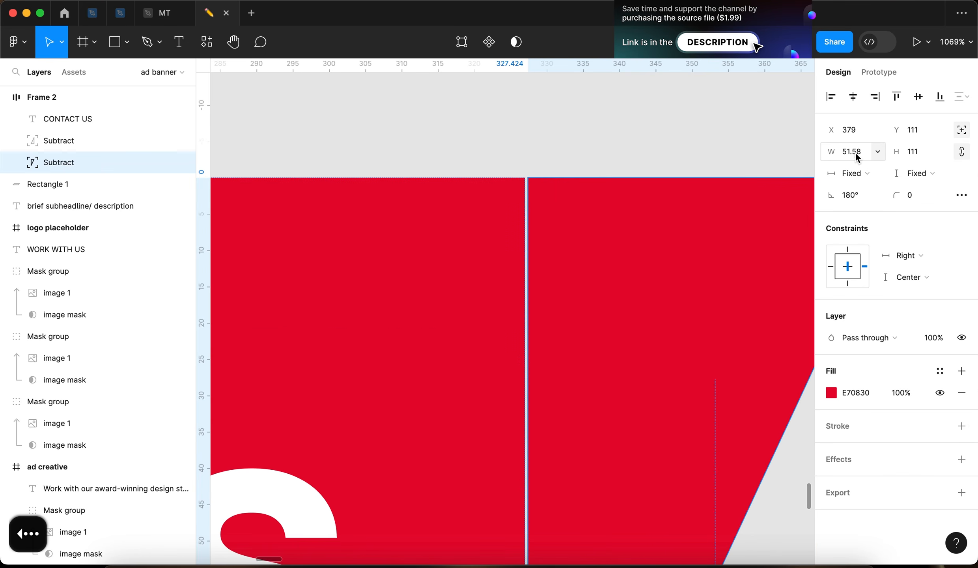
scroll(523, 183, up, 8)
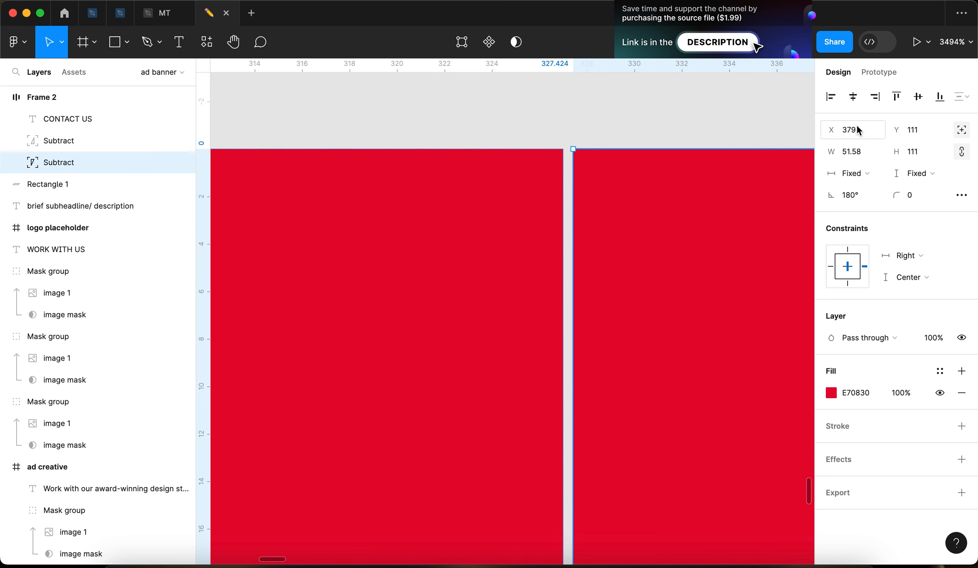
key(Left)
key(Right)
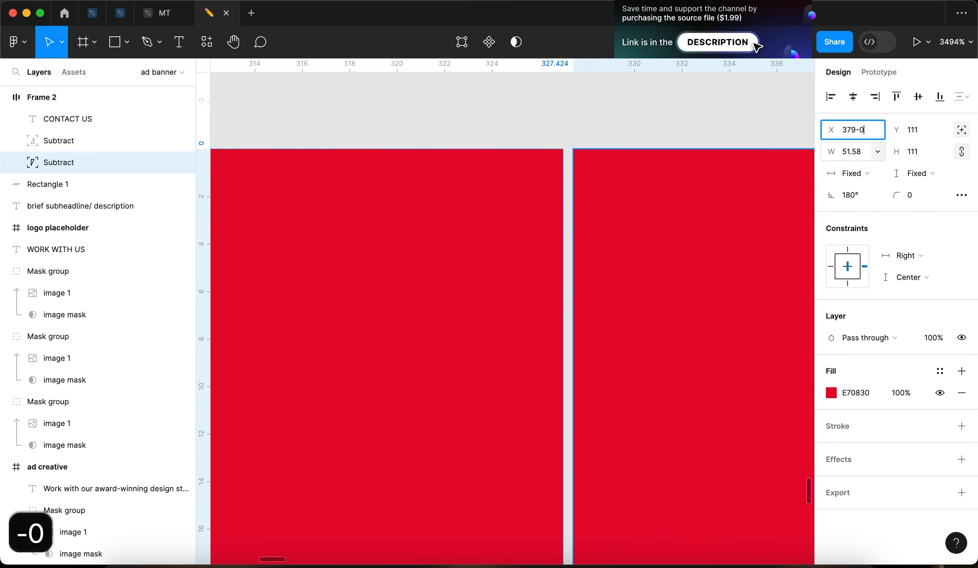
key(Return)
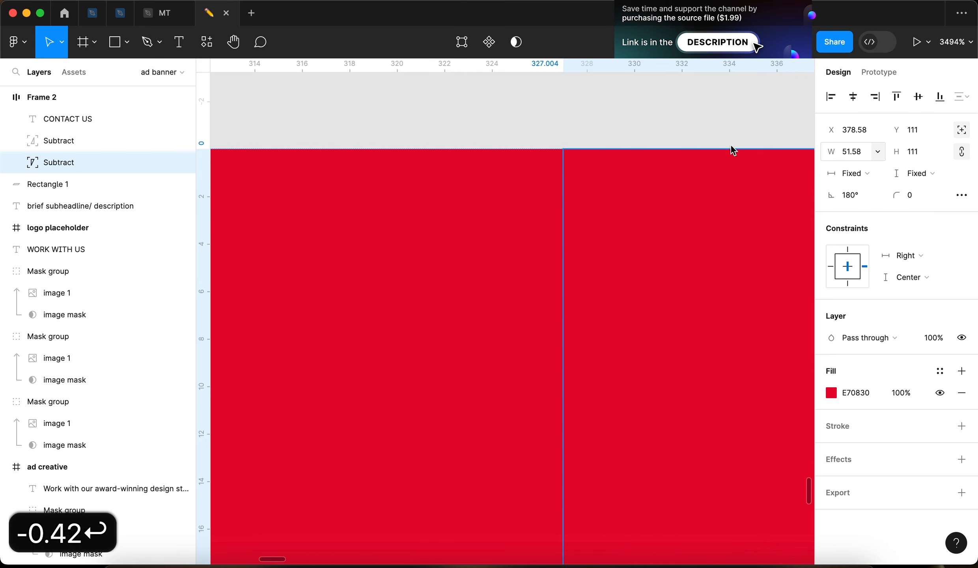
click(544, 145)
scroll(575, 201, up, 5)
scroll(539, 203, down, 3)
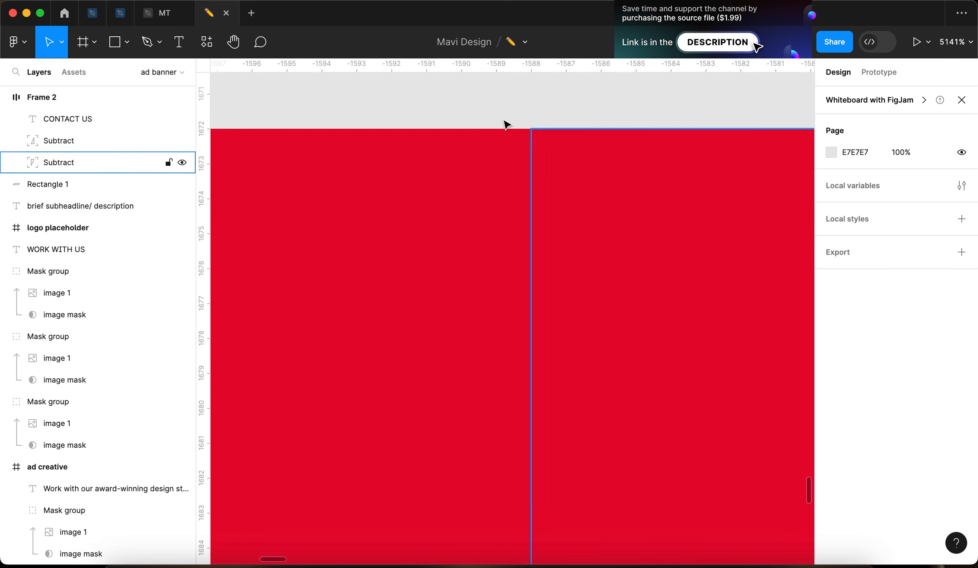
Step: Position the left triangle flush against the button frame by setting its X to -52+.42
scroll(460, 184, down, 10)
click(465, 203)
scroll(468, 206, up, 6)
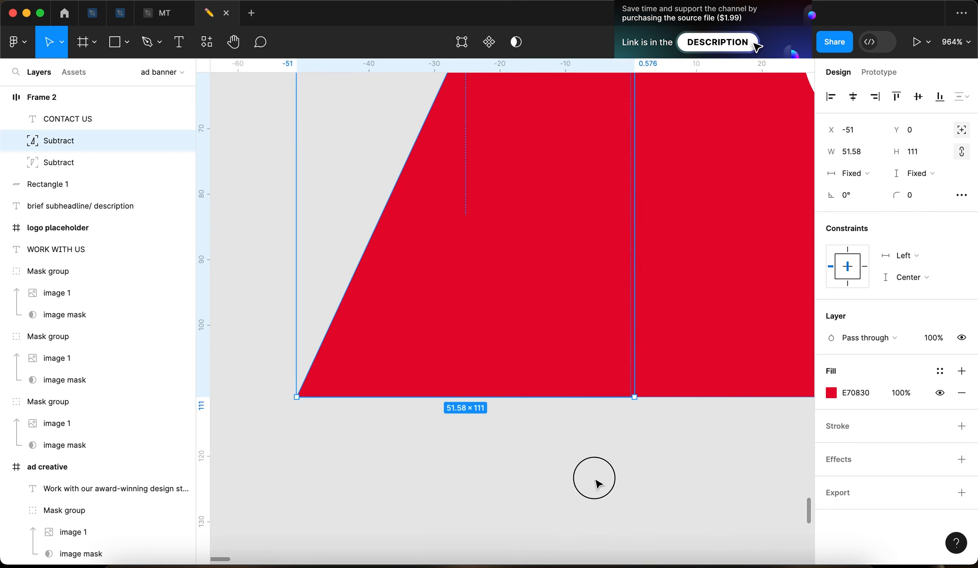
key(Left)
key(Right)
text(1)
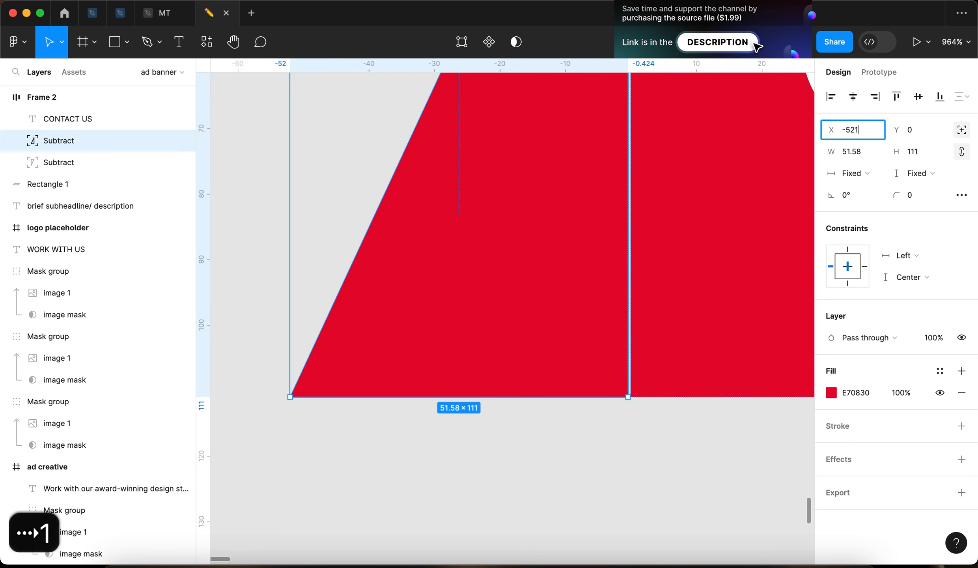
key(BackSpace)
text(+.)
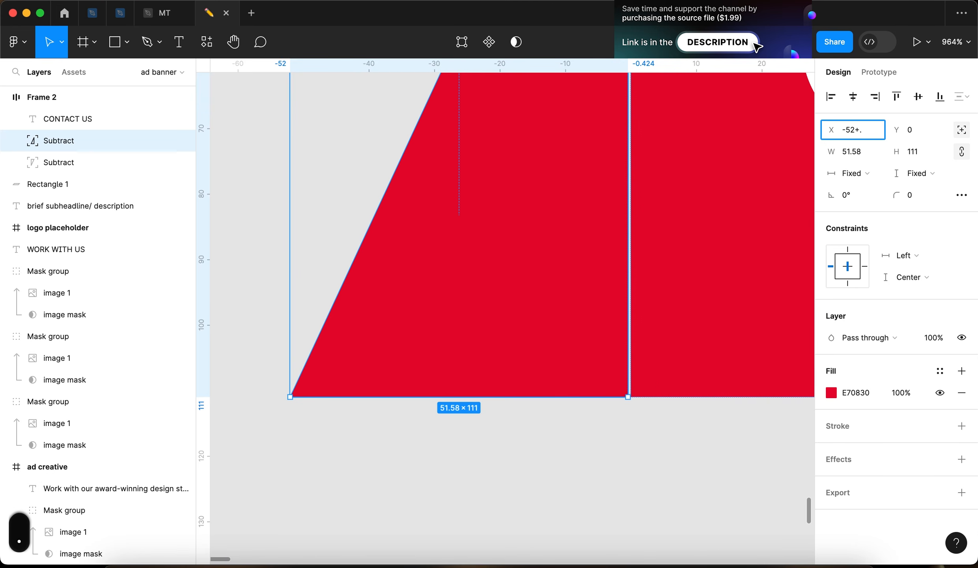
text(42)
key(Return)
click(609, 418)
scroll(608, 385, down, 5)
scroll(607, 384, right, 4)
scroll(608, 385, up, 1)
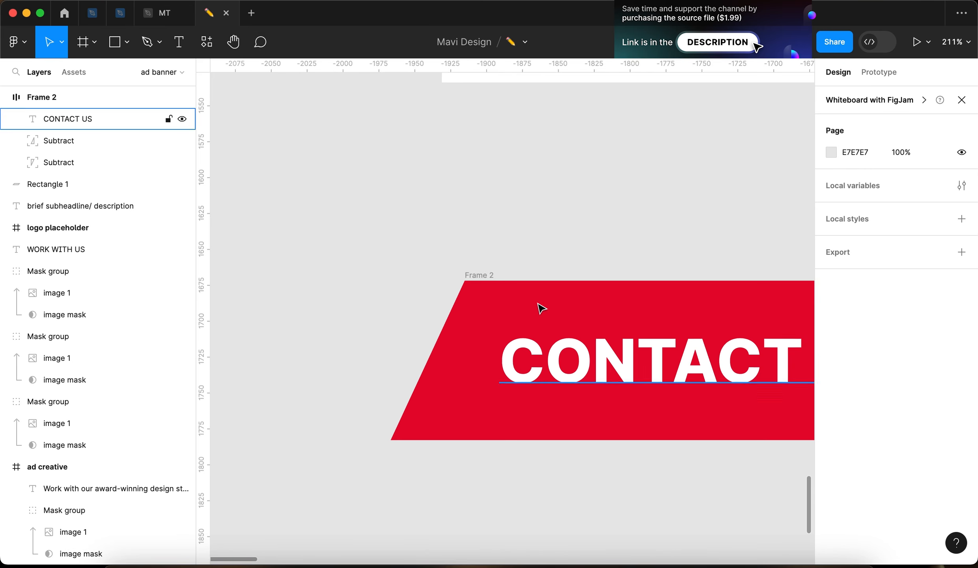
Step: Move the CONTACT US button into the ad creative, over the lower part of the photo at X 776, Y 452
click(484, 280)
scroll(482, 278, down, 10)
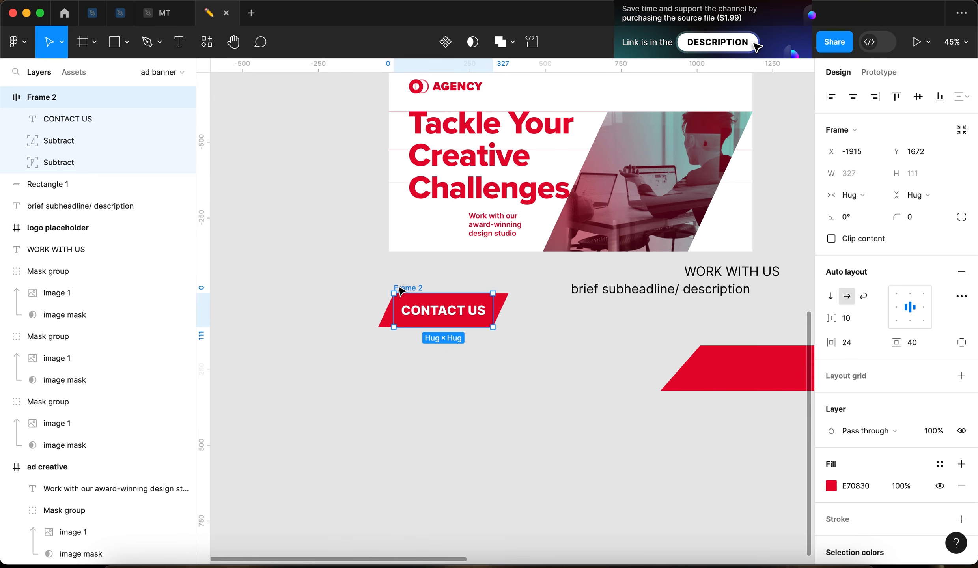
drag(412, 285, 637, 193)
click(497, 387)
scroll(499, 387, up, 5)
click(666, 220)
scroll(556, 219, down, 4)
drag(534, 217, 531, 216)
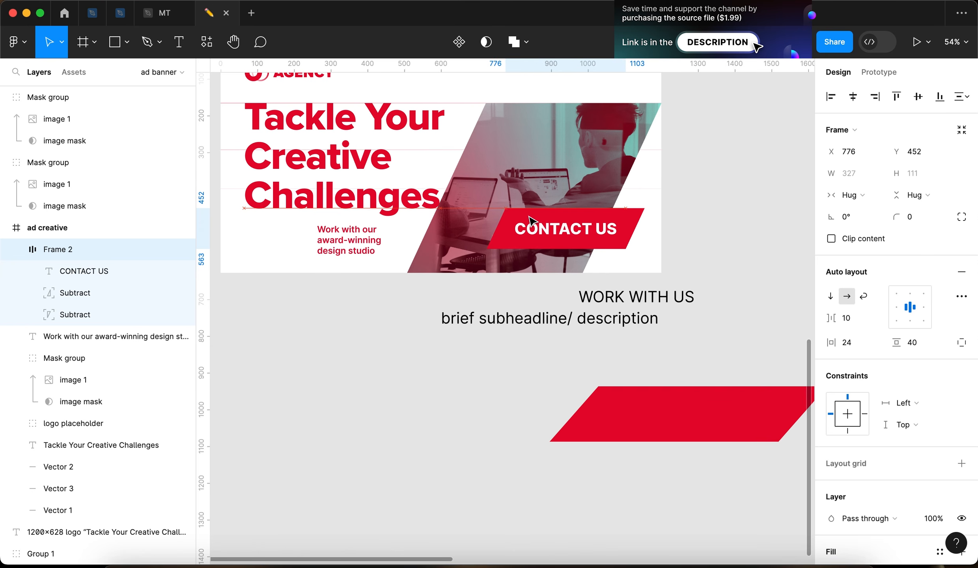
Step: Add a drop shadow with a Y offset of 24 to the button frame, sampling its colour E70830 from the headline
scroll(909, 350, down, 5)
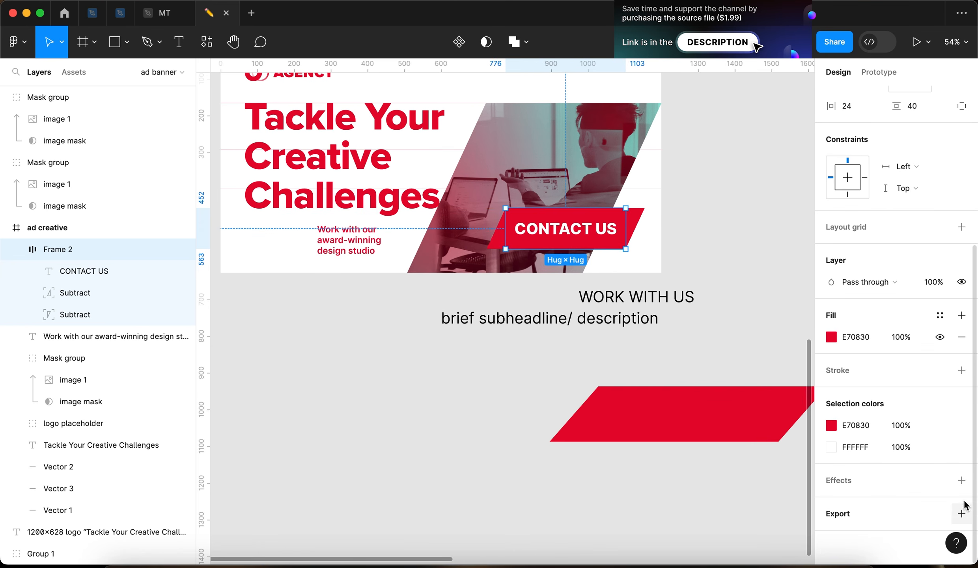
click(962, 480)
click(837, 507)
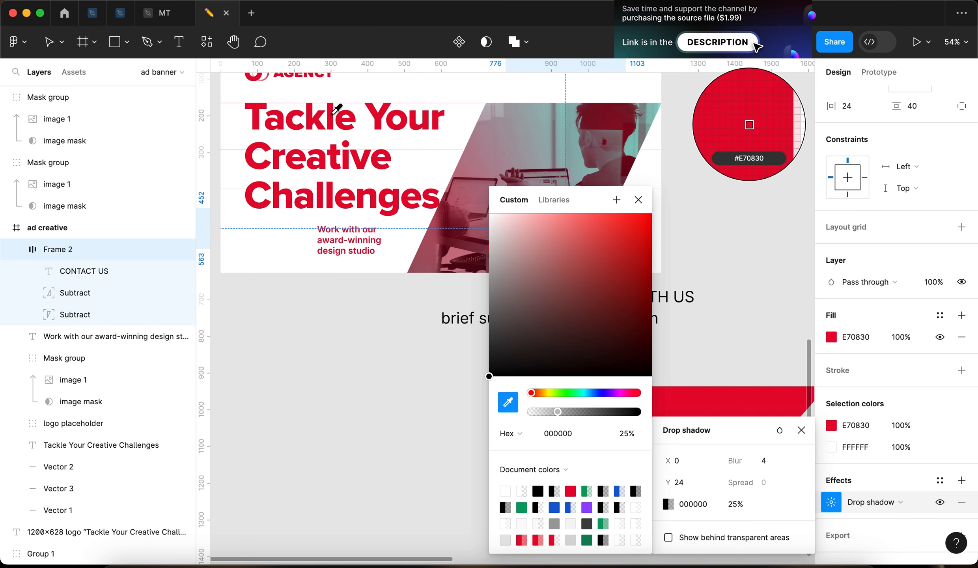
click(332, 114)
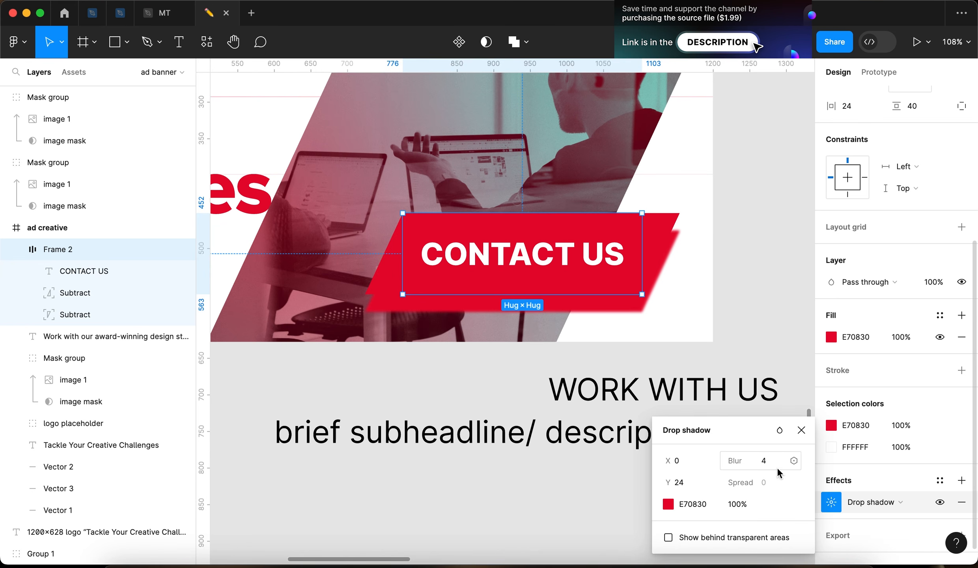
Step: Set the button's drop shadow blur to 64 and its X offset to 10
click(776, 468)
key(shift+Up)
key(shift+Up)
key(shift+Up)
key(shift+Up)
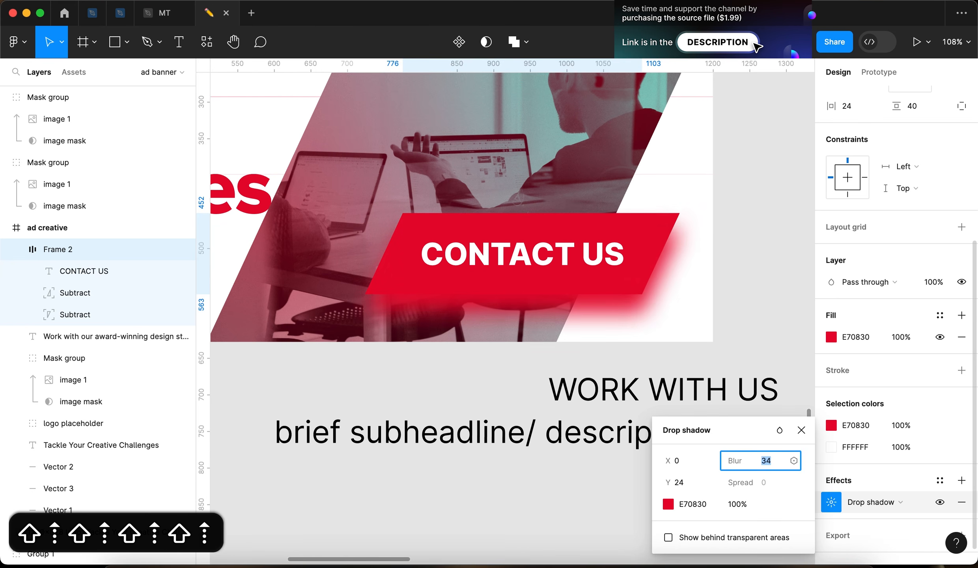
key(shift+Up)
key(shift+Up)
key(shift+Up)
key(shift+Tab)
key(shift+Up)
key(Tab)
key(shift+Up)
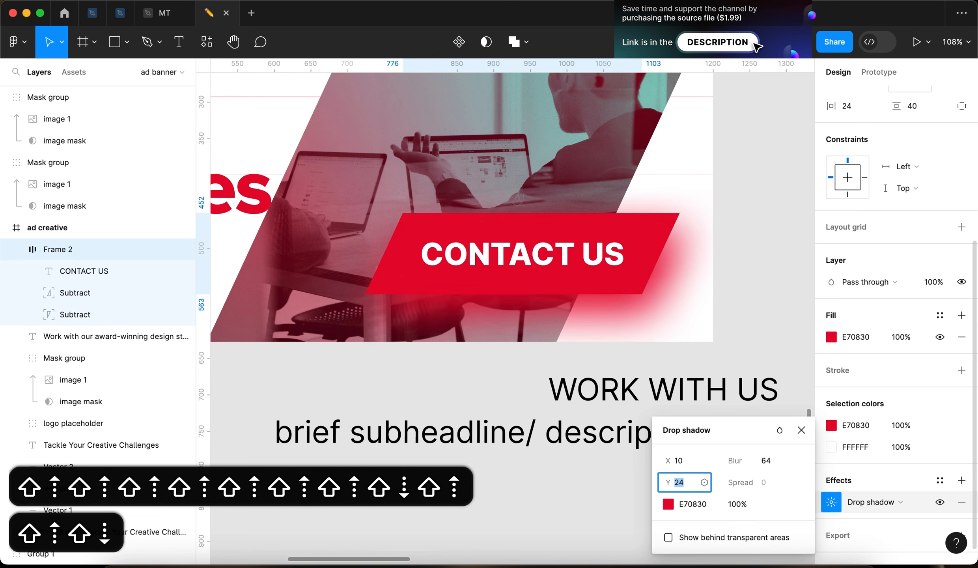
Step: Set the button's drop shadow Y offset to 34 and its blur to 74
key(shift+Tab)
key(shift+Up)
key(shift+Up)
key(shift+Down)
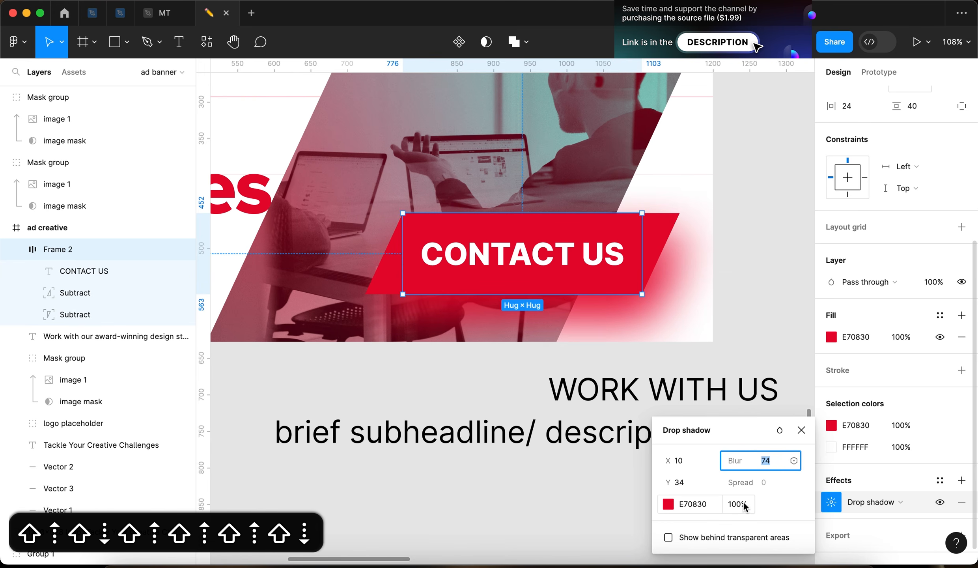
key(Tab)
key(shift+Down)
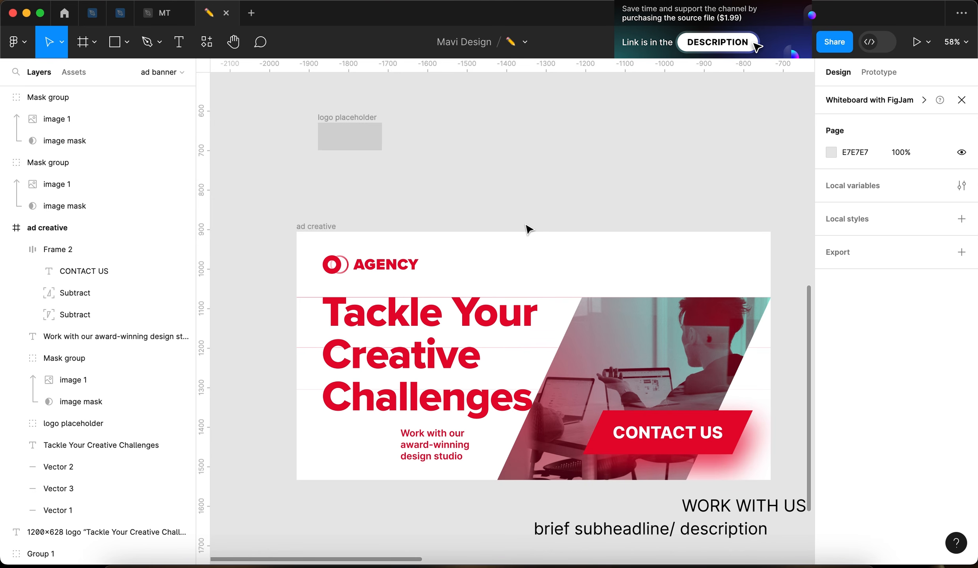
Step: Set the font size of the CONTACT US label to 34
scroll(604, 181, down, 2)
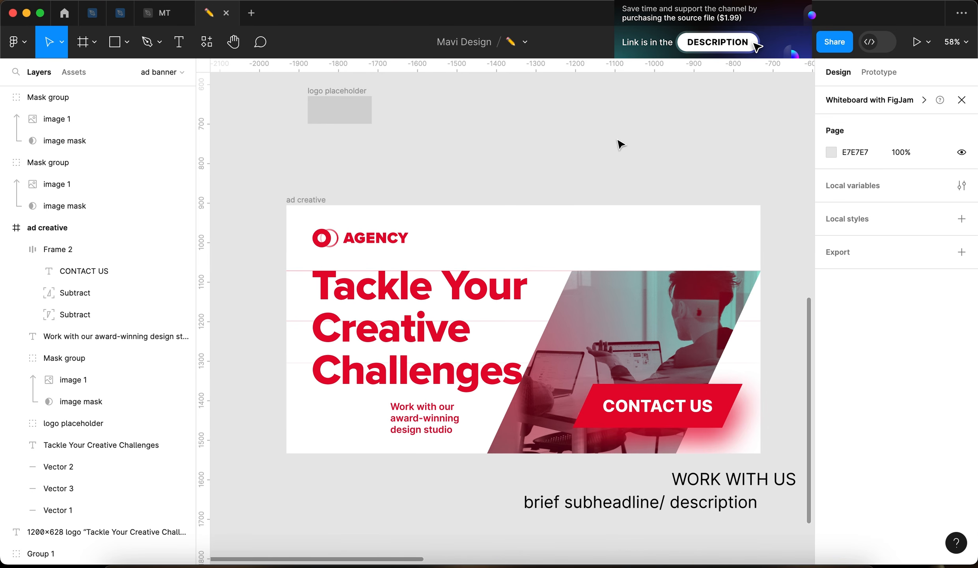
double_click(684, 410)
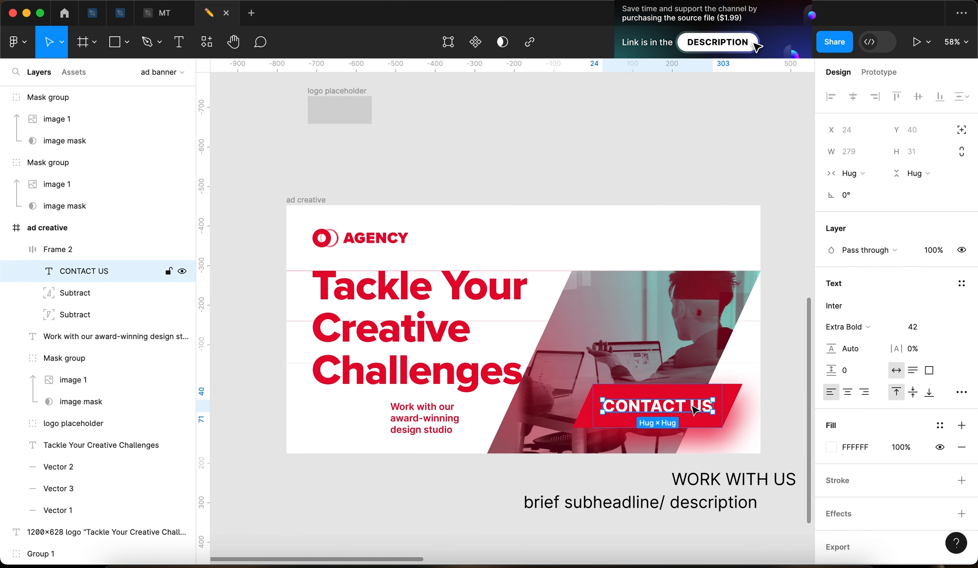
key(Down)
key(Down)
key(Down)
key(Down)
key(Down)
key(Down)
key(Down)
key(Down)
key(Down)
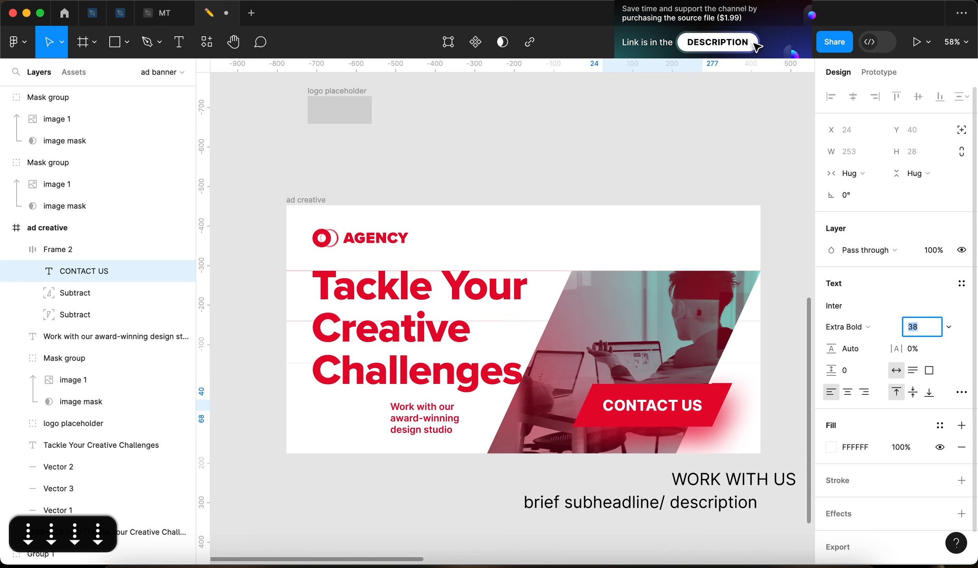
key(Down)
key(Down)
key(Down)
key(Up)
key(Up)
key(Up)
key(Up)
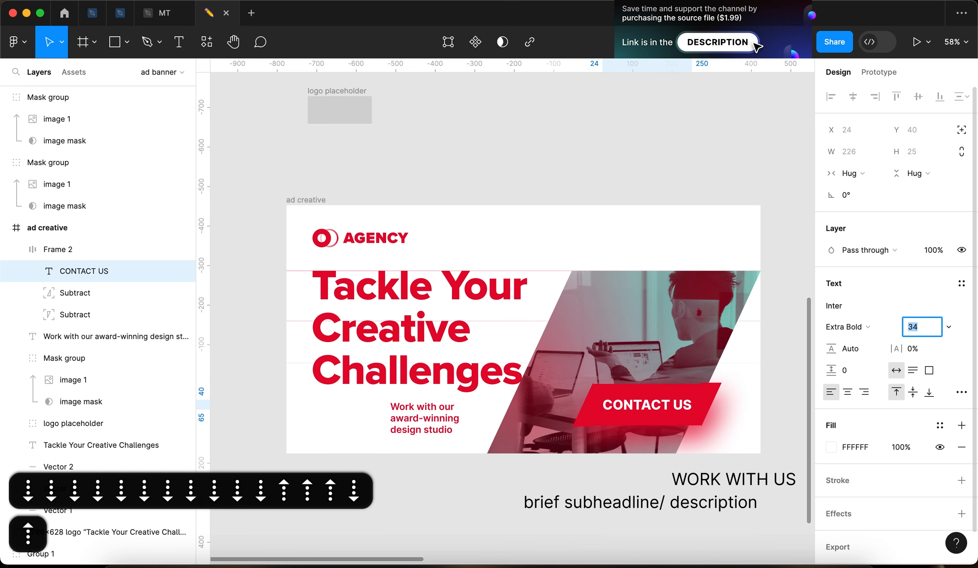
key(Return)
Step: Reduce the right triangle's height to 105 with its proportions constrained, matching the button frame's height
scroll(736, 413, up, 10)
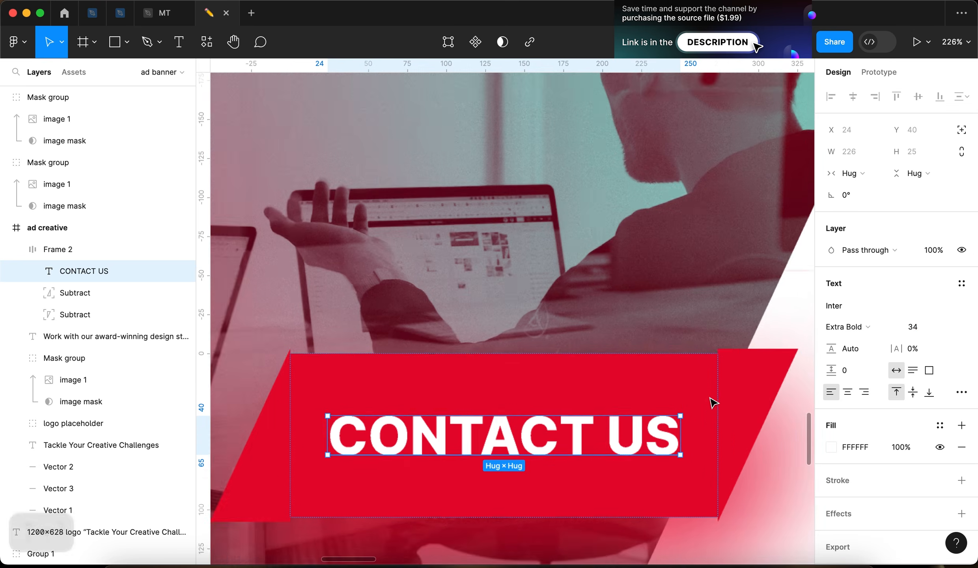
click(734, 393)
scroll(734, 393, down, 2)
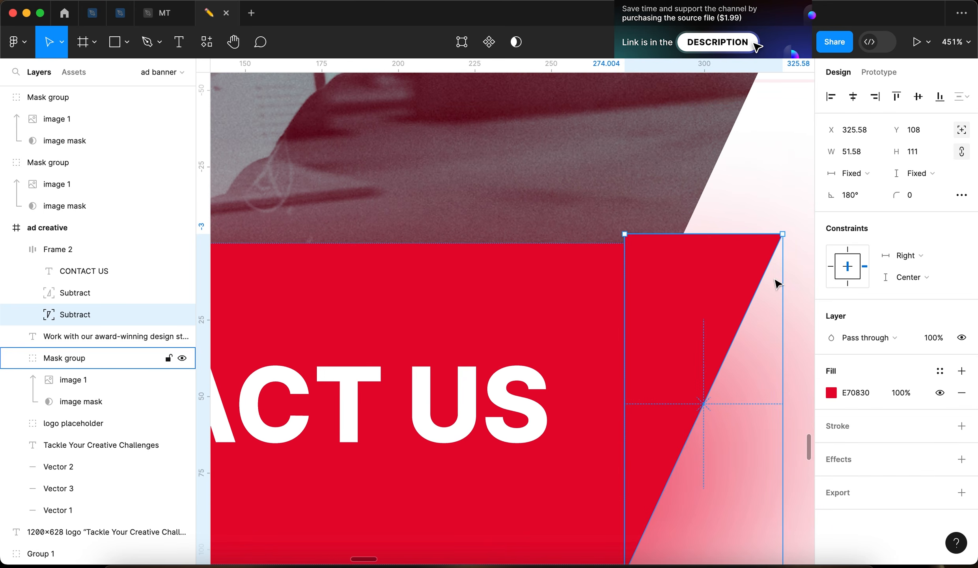
scroll(483, 211, down, 3)
click(483, 212)
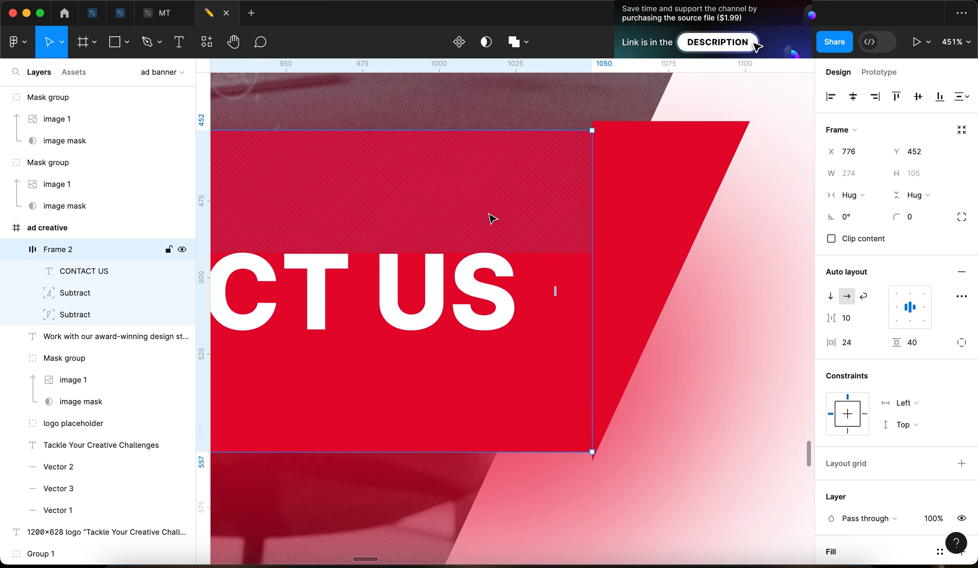
click(644, 188)
key(Down)
key(Down)
key(Down)
key(Down)
key(Down)
key(Down)
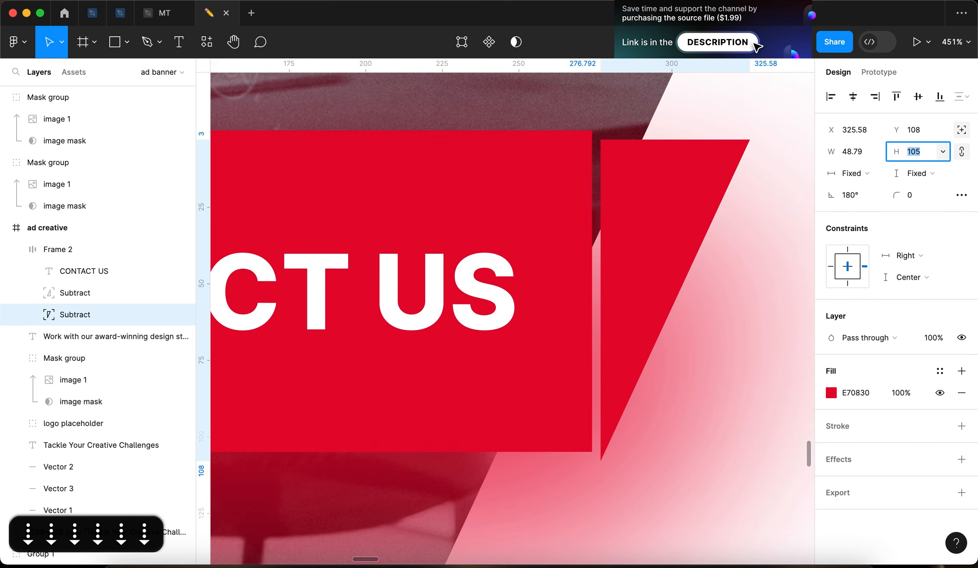
key(alt+v)
Step: Set the left triangle's height to 105 with proportions constrained and centre it vertically in the button frame
scroll(512, 191, left, 12)
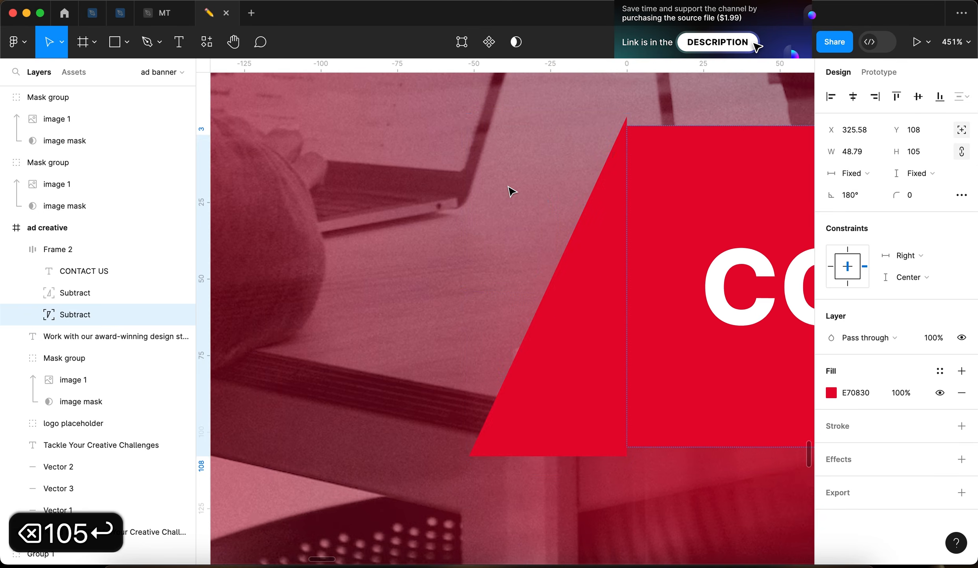
click(609, 316)
click(916, 151)
text(2)
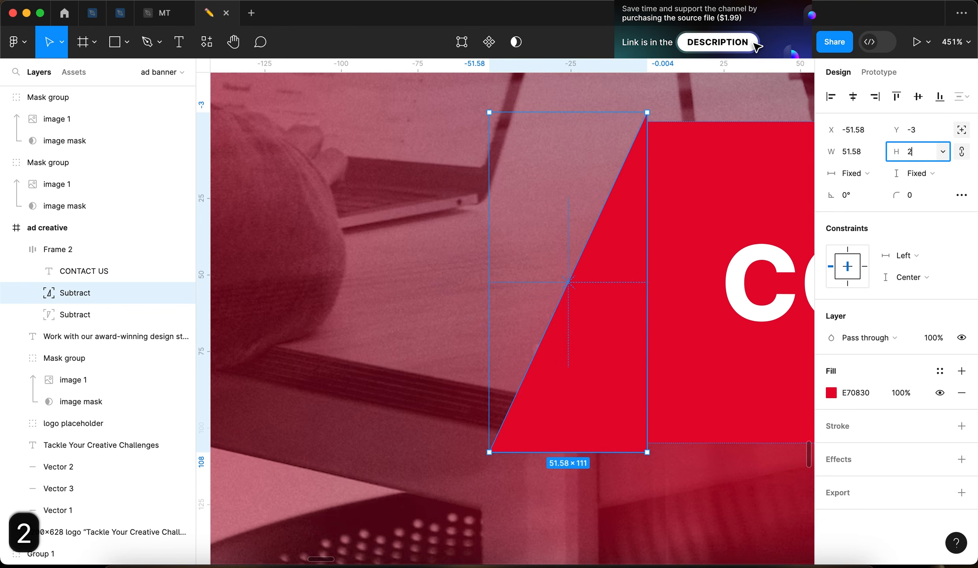
text(105)
key(Return)
key(alt+v)
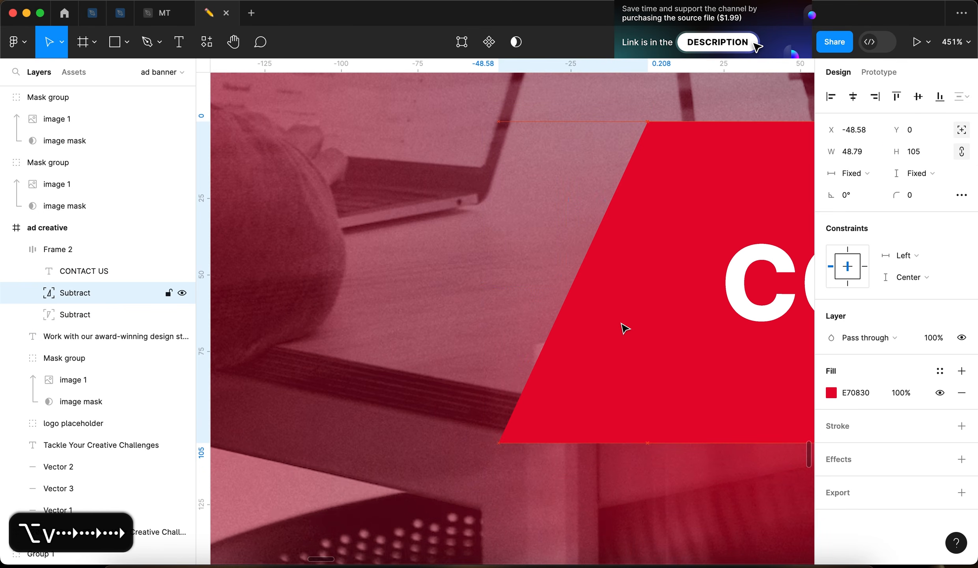
scroll(637, 379, up, 10)
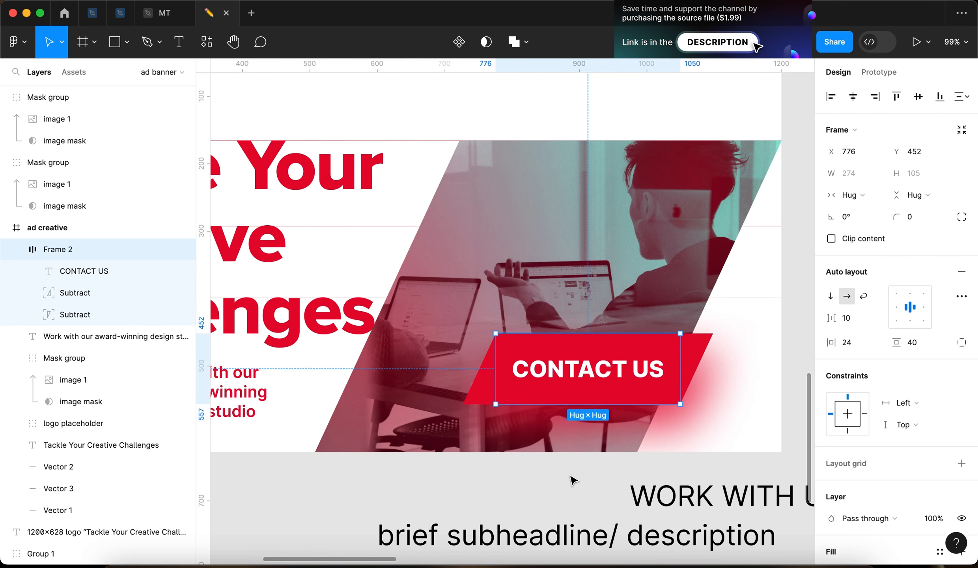
click(555, 478)
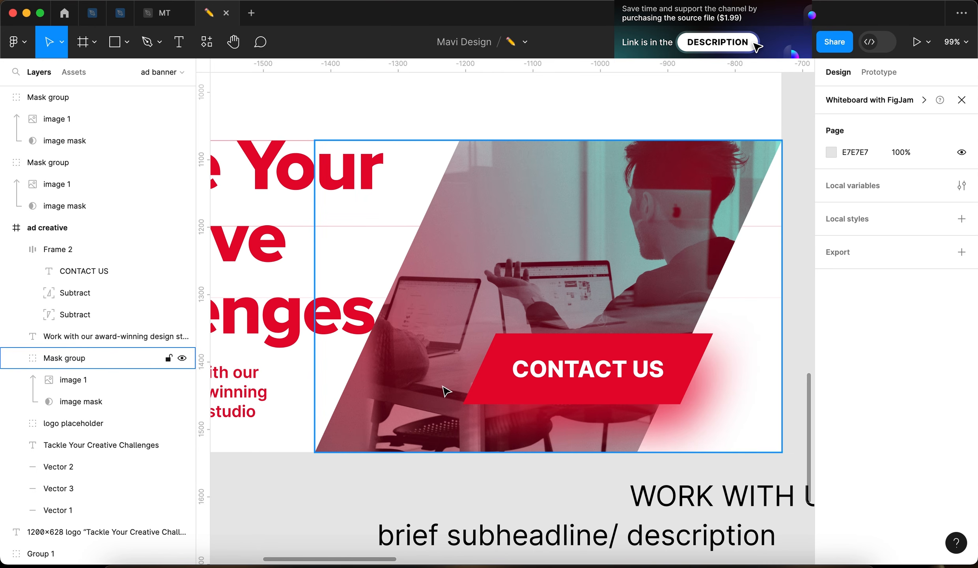
Step: Add a second fill to the CONTACT US button frame in white FFFFFF at 20% opacity
click(532, 388)
scroll(909, 401, down, 2)
click(961, 433)
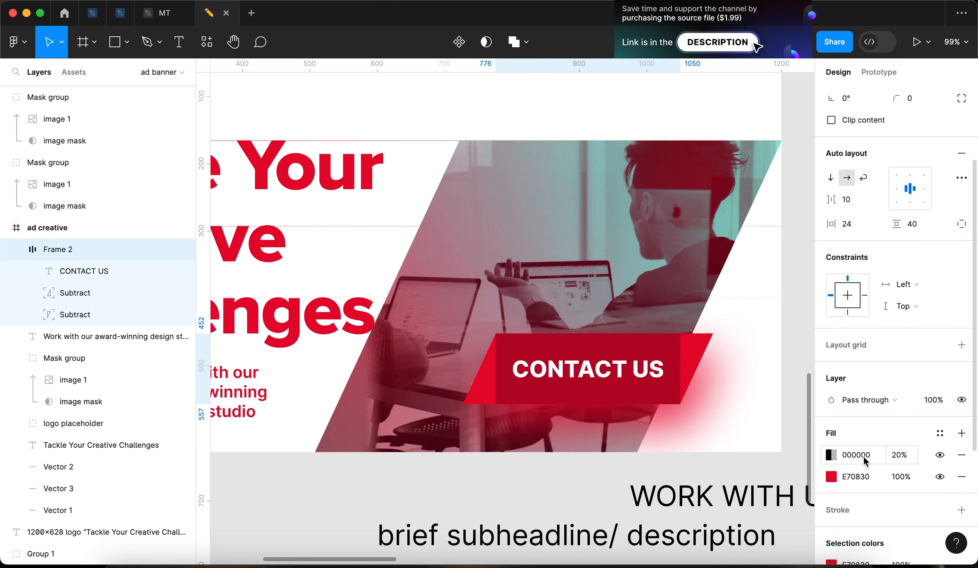
text(f)
key(Return)
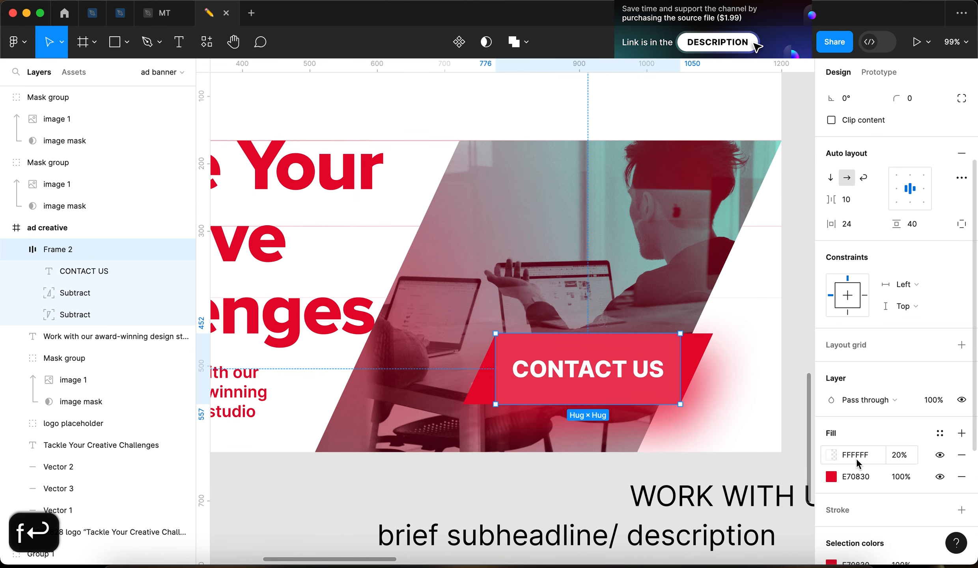
click(562, 494)
Step: Change the blend mode of the button frame's semi-transparent white fill
click(585, 341)
scroll(845, 509, down, 7)
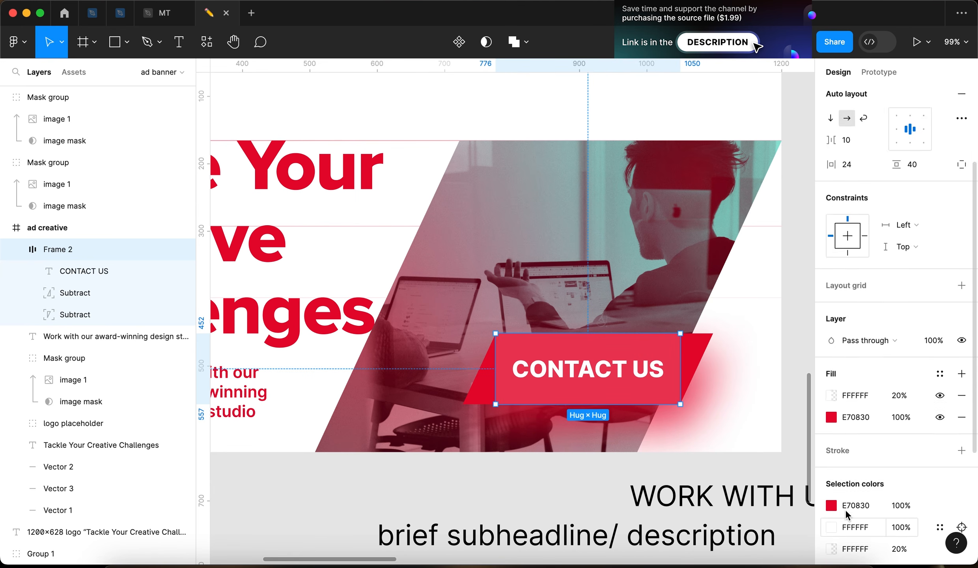
click(830, 311)
click(801, 199)
click(832, 380)
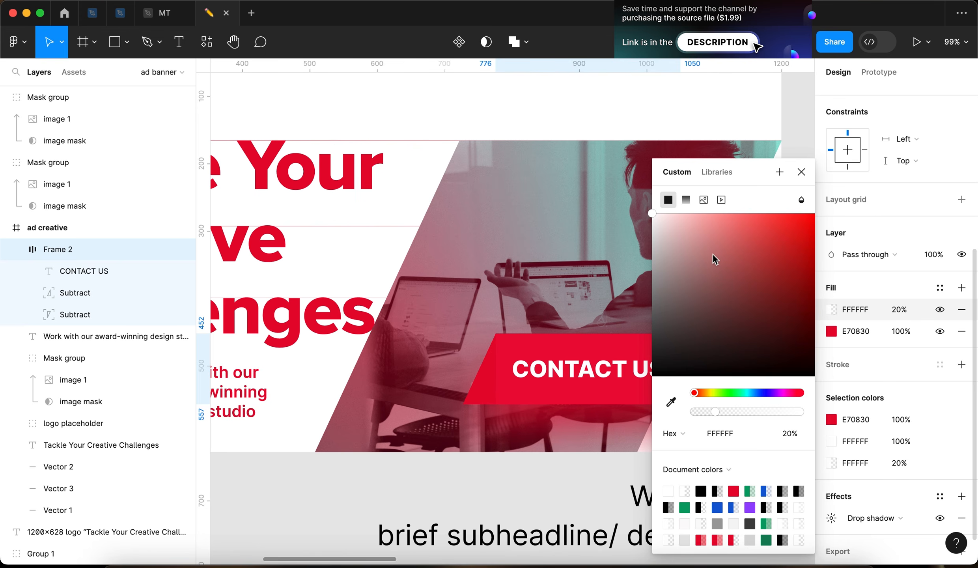
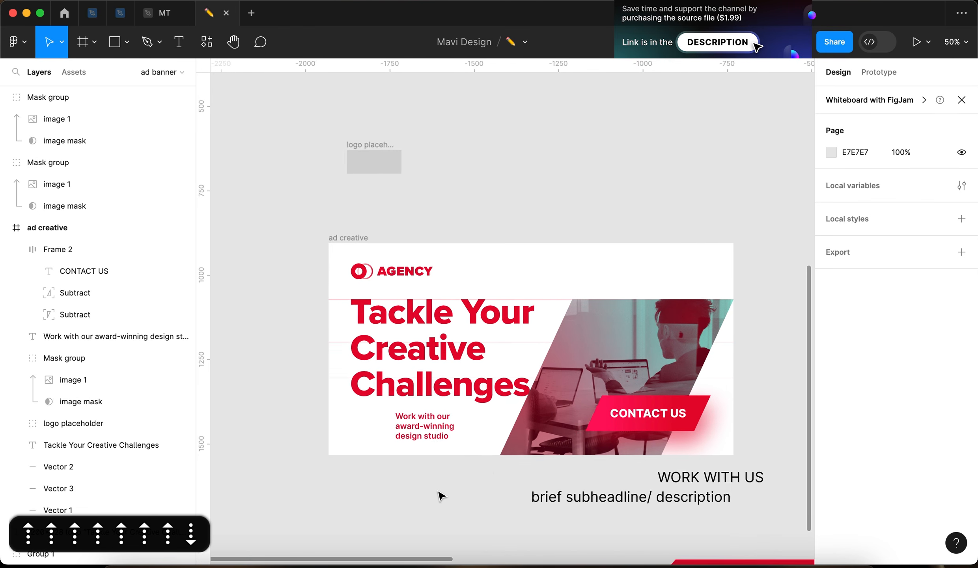
Step: Duplicate the photo's slanted image mask into the empty area above the banner and turn off its mask setting
drag(734, 292, 672, 287)
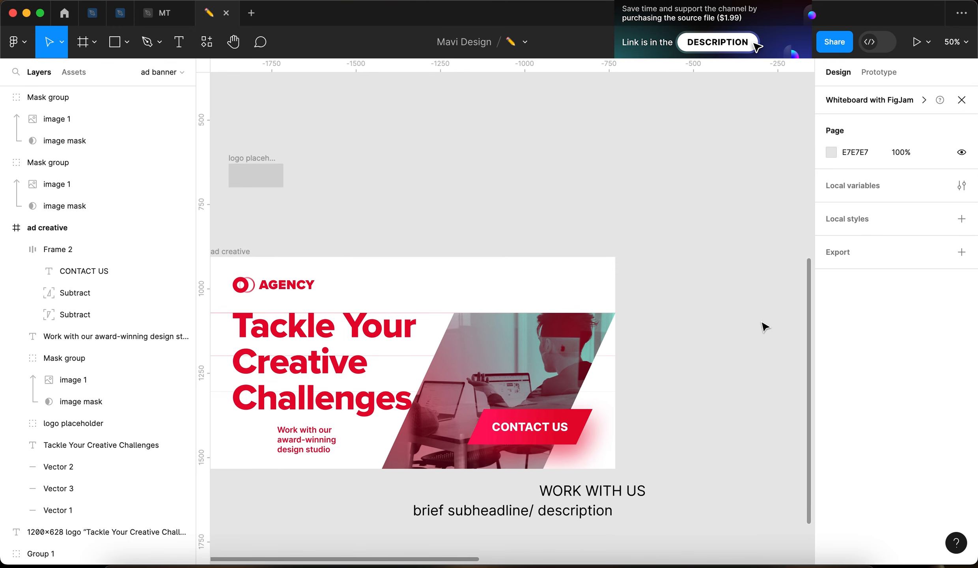
scroll(761, 329, left, 5)
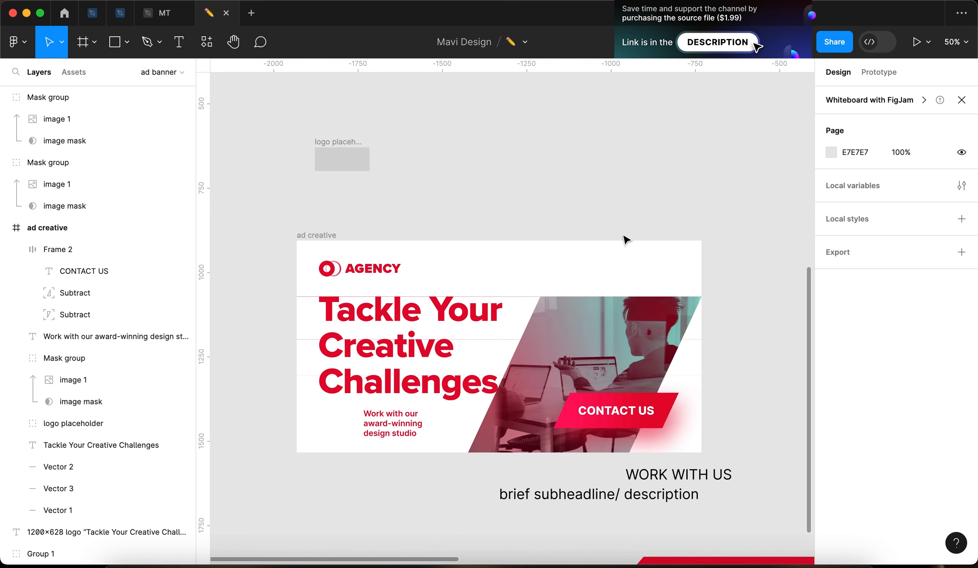
click(624, 311)
click(81, 401)
drag(540, 384, 673, 135)
scroll(662, 144, right, 2)
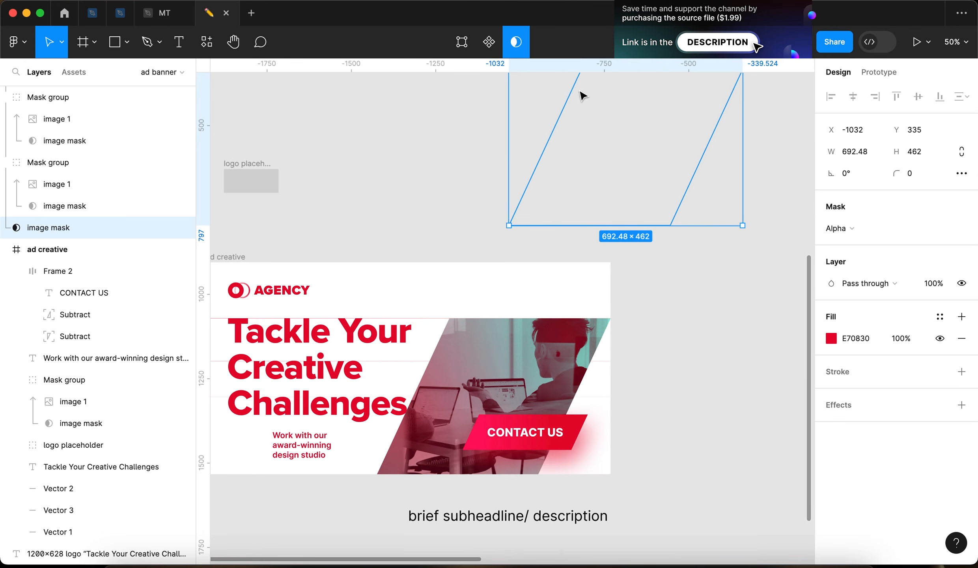
click(515, 43)
Step: Move the unmasked slanted red shape into the ad banner, near its upper right corner
click(494, 110)
drag(621, 149, 497, 296)
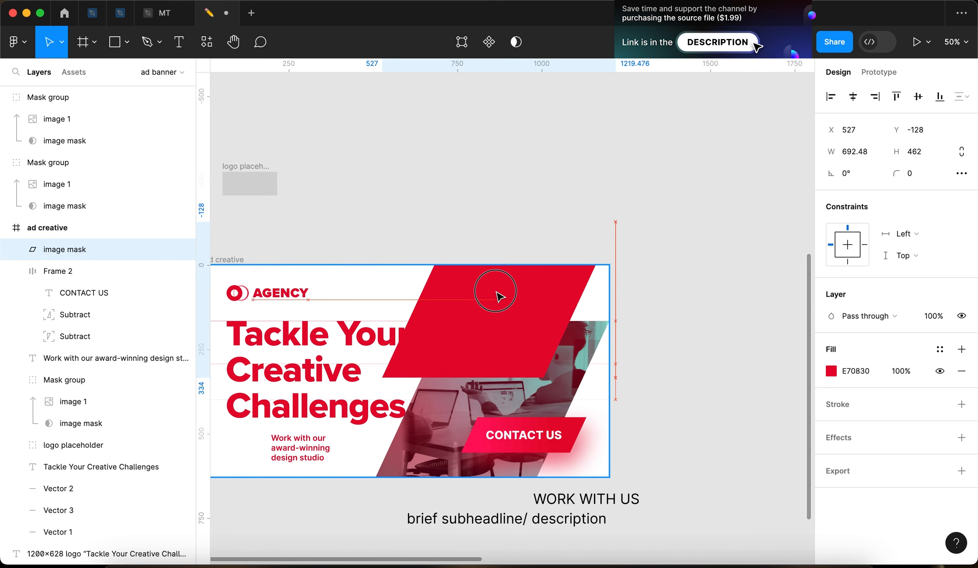
drag(452, 369, 466, 321)
drag(493, 305, 421, 293)
Step: Edit the slanted shape's points into a shallow strip about 643 wide and 140 high across the banner's upper right corner
click(712, 245)
scroll(586, 283, up, 5)
scroll(421, 293, down, 5)
drag(513, 281, 689, 279)
key(Return)
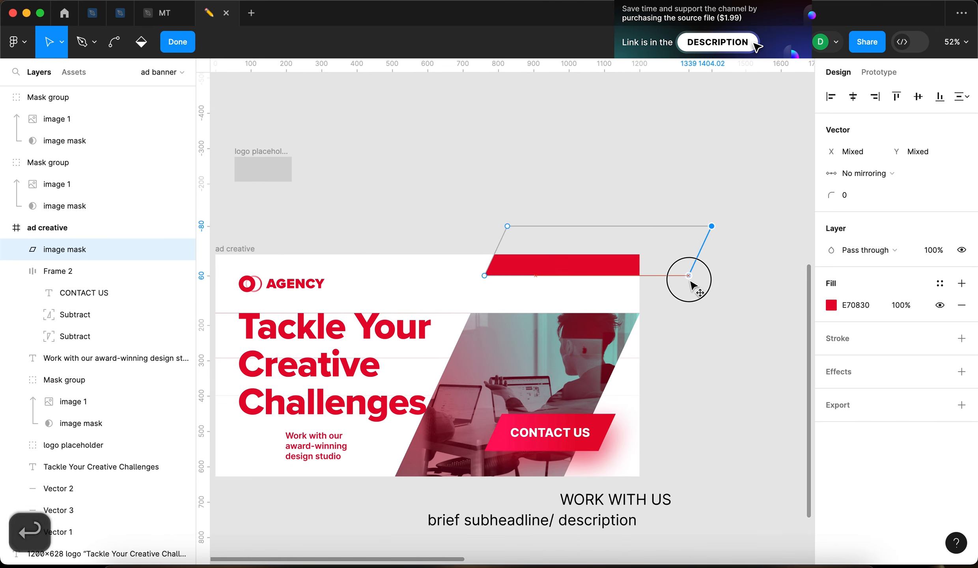
key(Return)
click(610, 168)
Step: Line up the red strip's slanted end with the CONTACT US button, nudging it to X 763
scroll(610, 169, down, 5)
scroll(610, 168, up, 6)
click(524, 279)
click(498, 305)
click(493, 283)
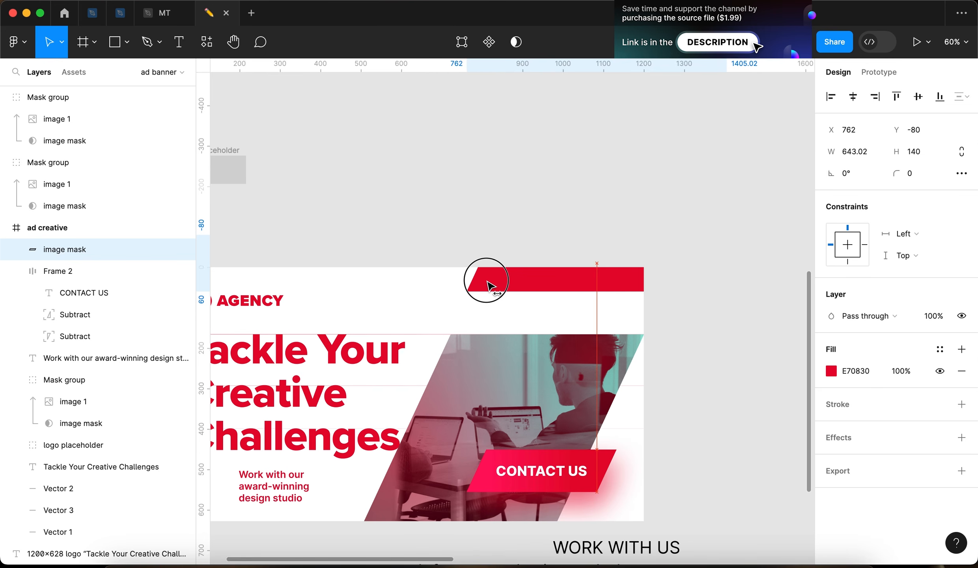
click(453, 245)
scroll(445, 245, down, 5)
scroll(445, 244, up, 5)
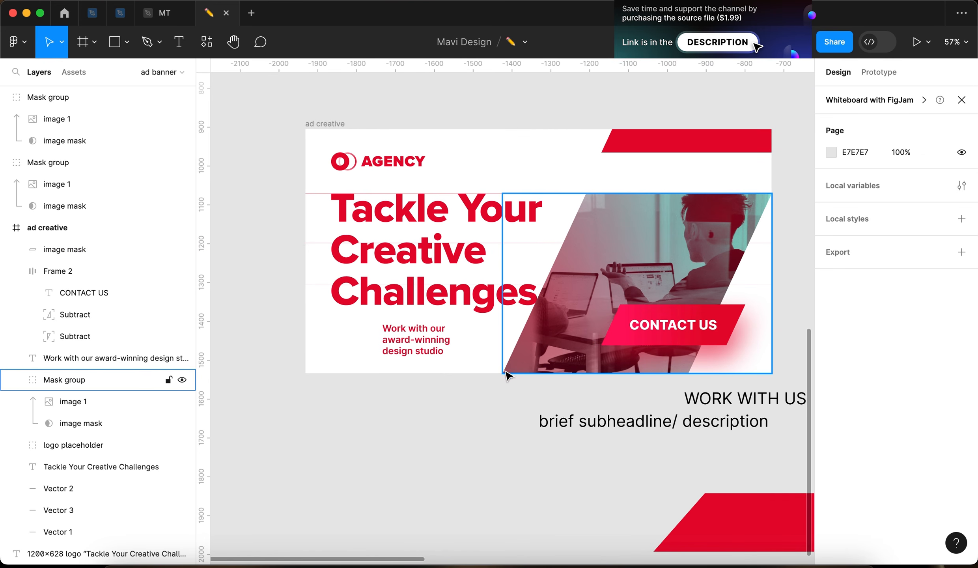
click(608, 147)
key(Right)
click(543, 126)
scroll(529, 121, down, 8)
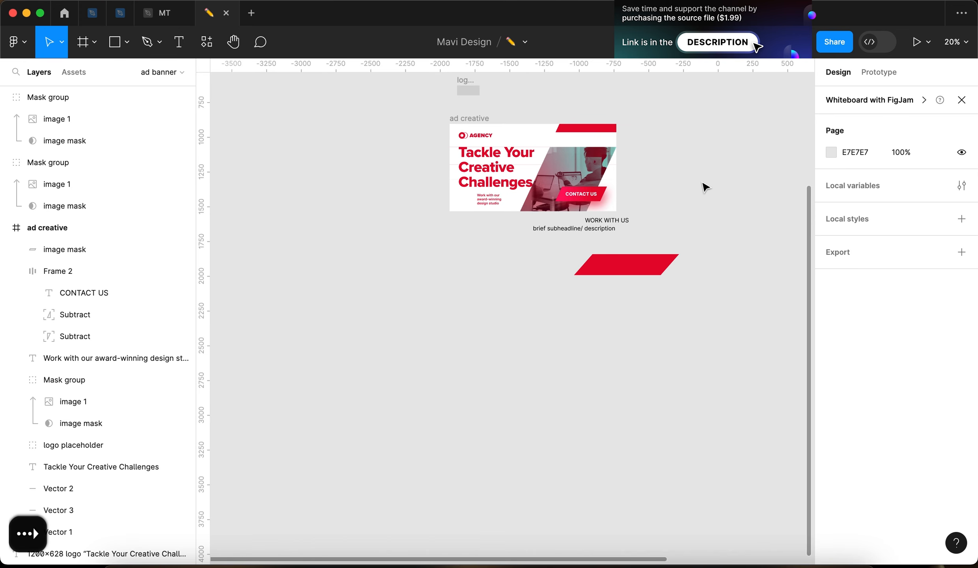
scroll(702, 183, up, 2)
scroll(548, 186, up, 5)
Step: Try a radial gradient fill on the red strip, stretched horizontally from its slanted end
click(552, 176)
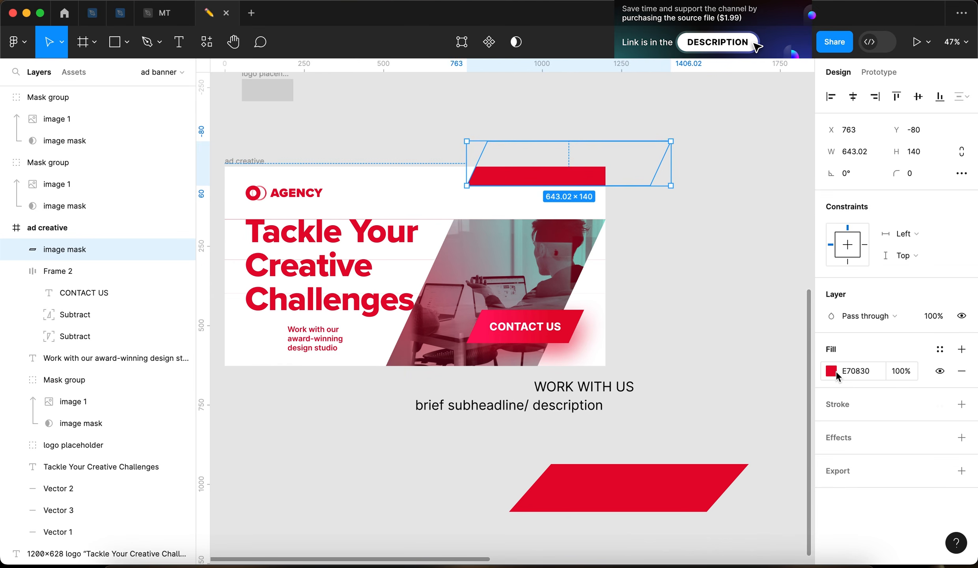
click(834, 372)
click(686, 124)
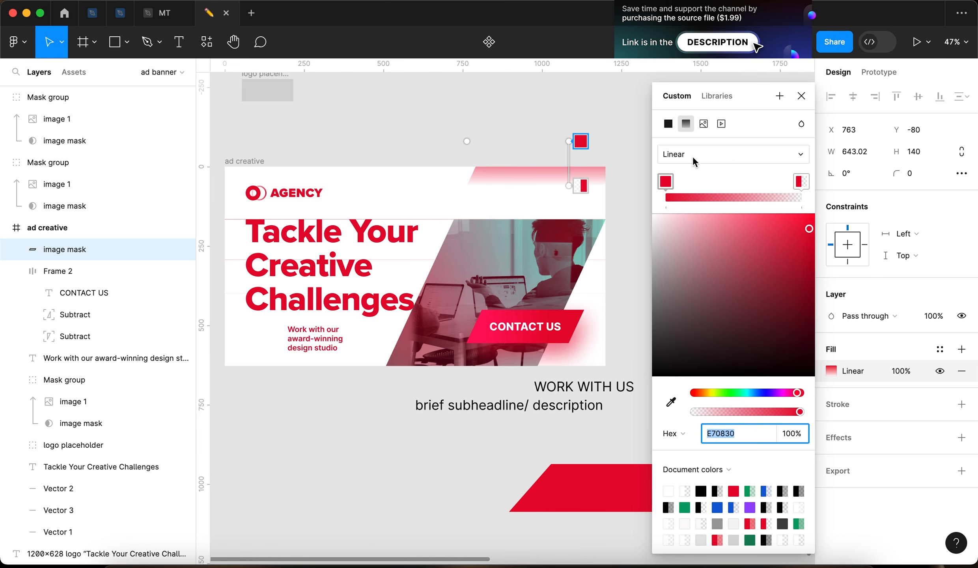
click(694, 158)
click(694, 168)
drag(469, 164, 606, 172)
scroll(521, 113, down, 5)
key(Return)
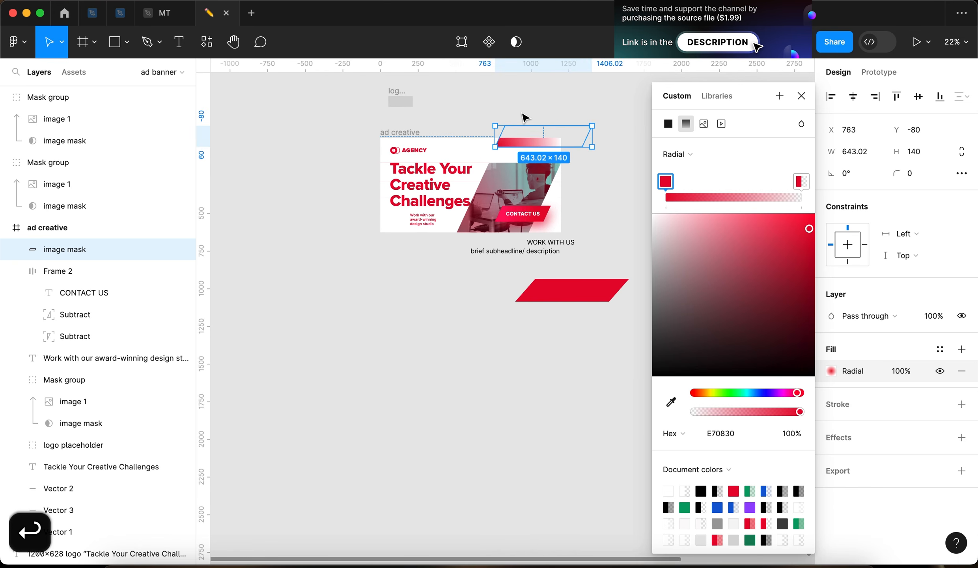
click(523, 114)
Step: Undo the gradient fill changes on the red strip
scroll(522, 113, up, 4)
key(super+z)
key(super+z)
key(super+z)
key(super+z)
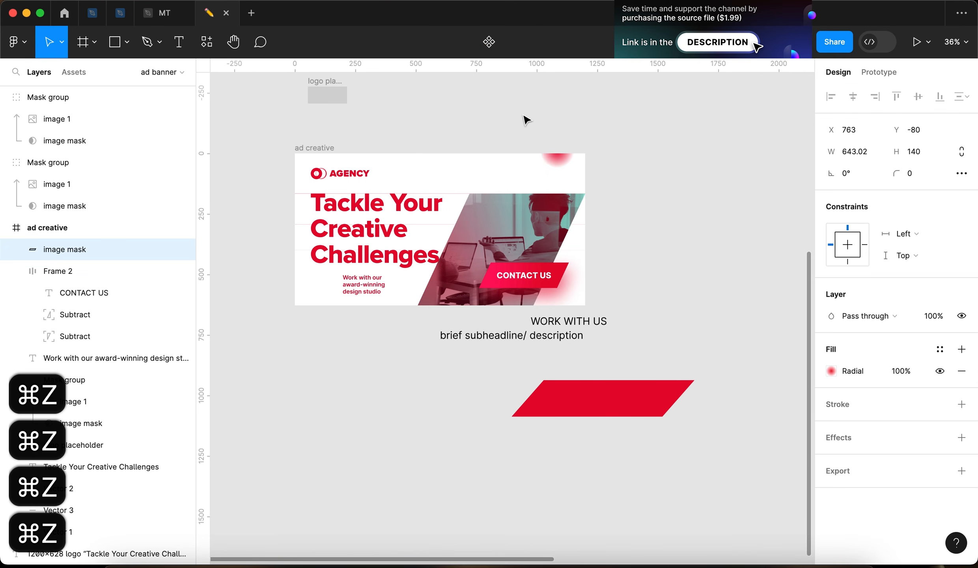
key(super+z)
key(super+z)
click(700, 283)
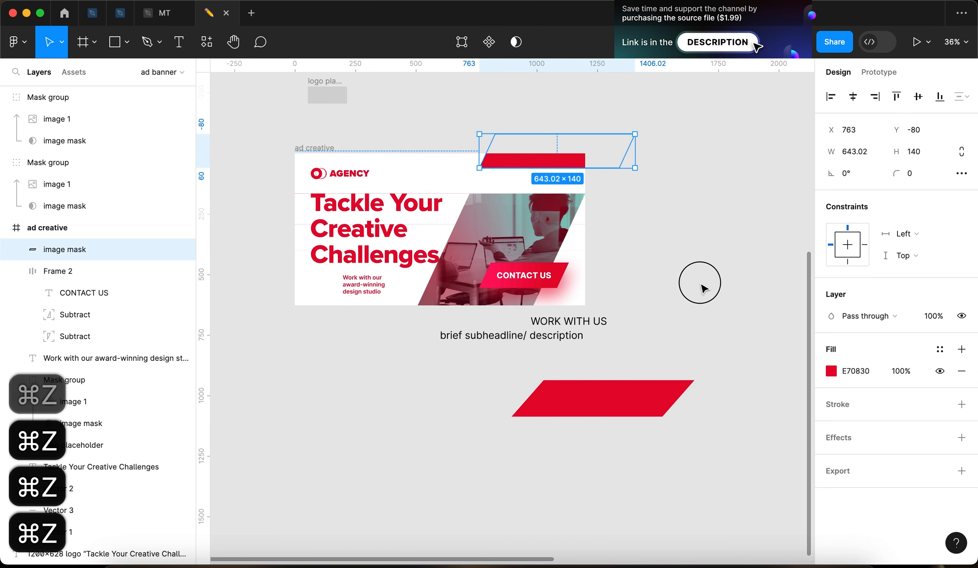
drag(701, 279, 720, 292)
click(535, 135)
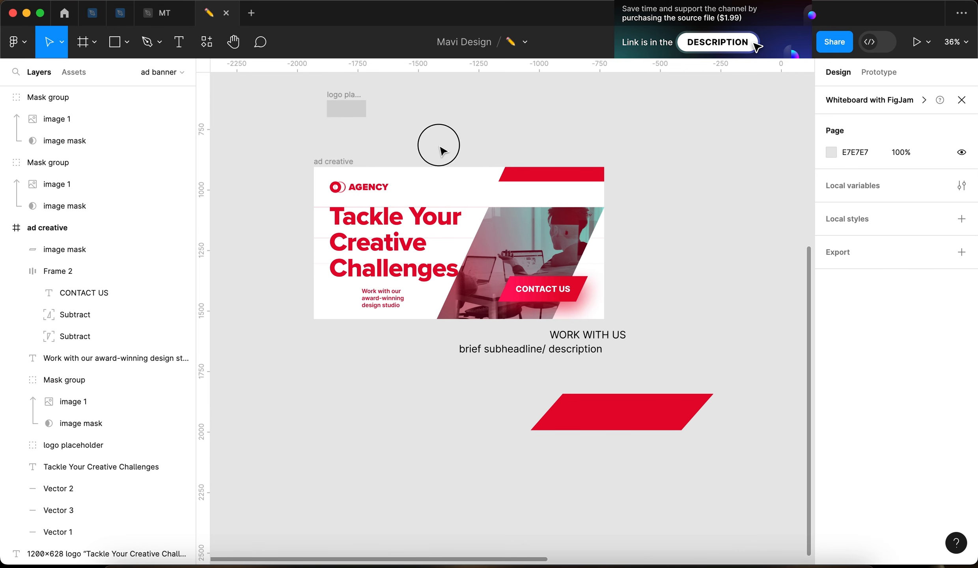
Step: Move the lowest thin horizontal line down to Y 579, near the banner's bottom edge
scroll(457, 150, left, 2)
scroll(347, 260, up, 5)
click(378, 278)
drag(379, 279, 383, 346)
drag(385, 390, 385, 391)
click(283, 330)
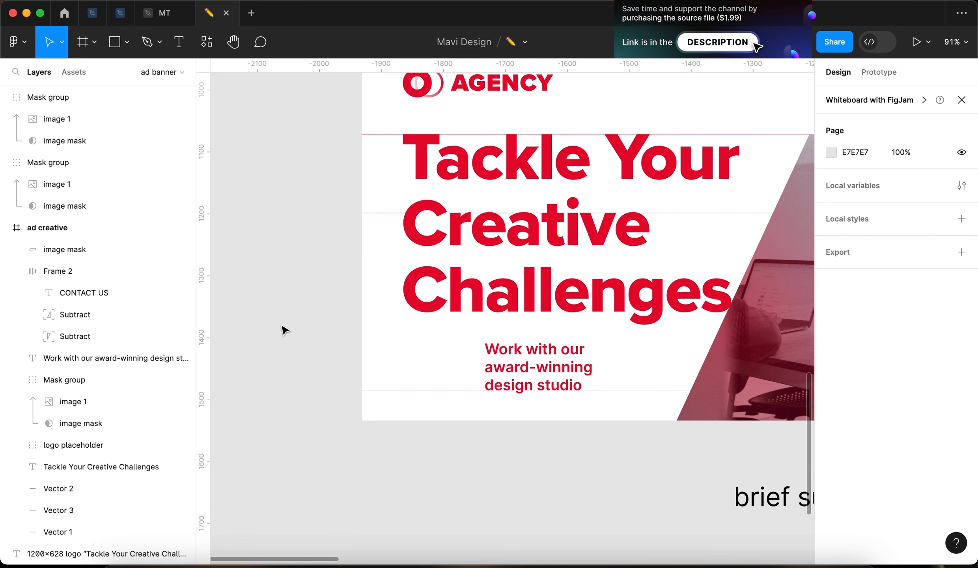
Step: Move the middle thin horizontal line down level with the CONTACT US button's top edge
scroll(284, 331, down, 5)
scroll(286, 333, up, 5)
drag(388, 208, 388, 319)
click(297, 325)
scroll(297, 324, down, 5)
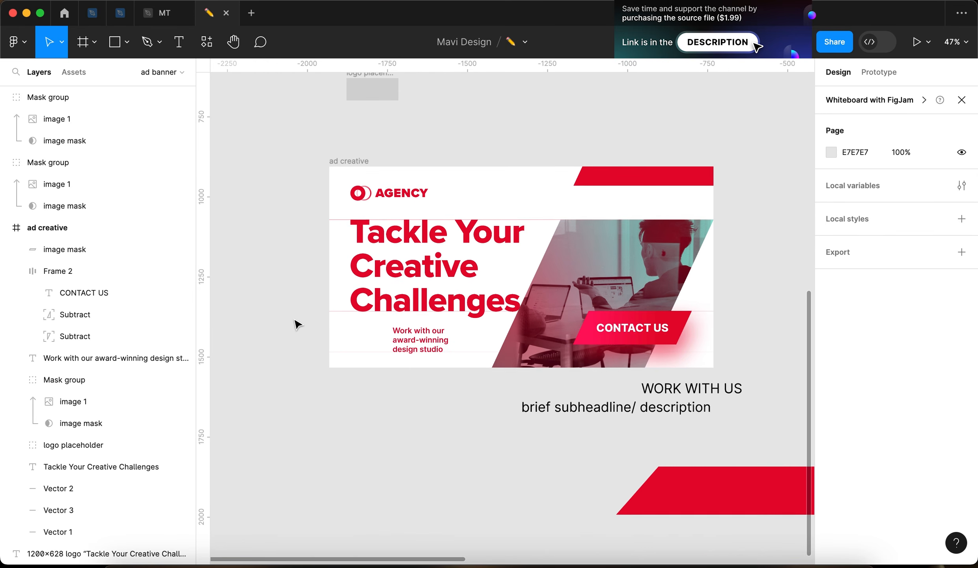
Step: Set the bottom line's stroke opacity to 40% and shorten the line to about 698 wide
click(343, 351)
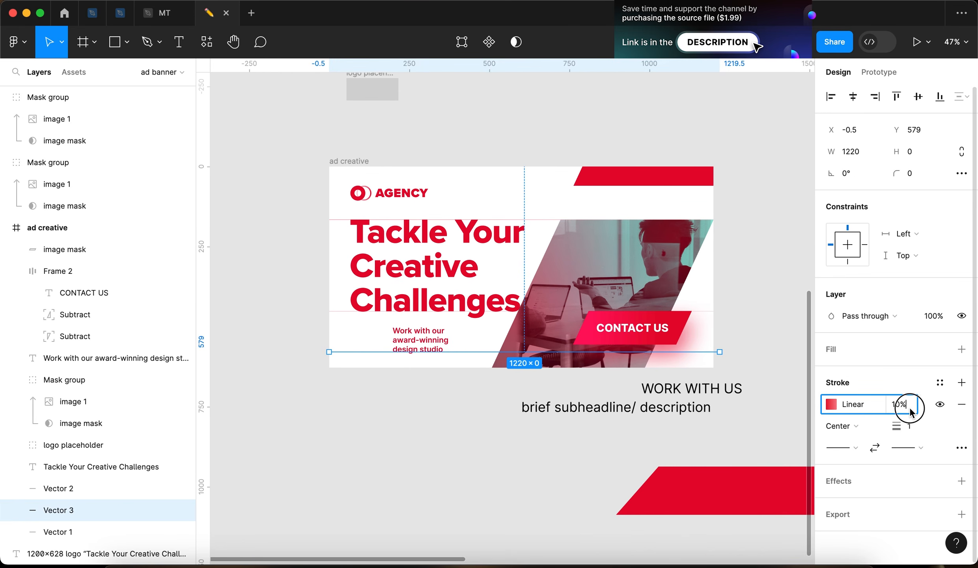
scroll(371, 338, up, 5)
click(903, 405)
key(shift+Down)
key(shift+Down)
scroll(411, 333, down, 5)
key(Return)
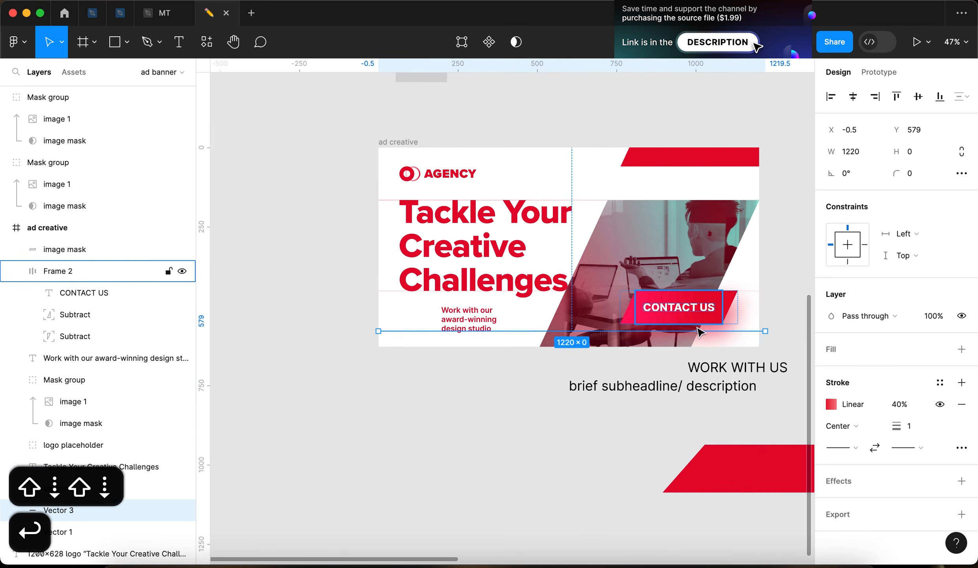
key(Return)
click(506, 422)
Step: Delete the thin horizontal line that is level with the button's top edge
scroll(508, 426, right, 2)
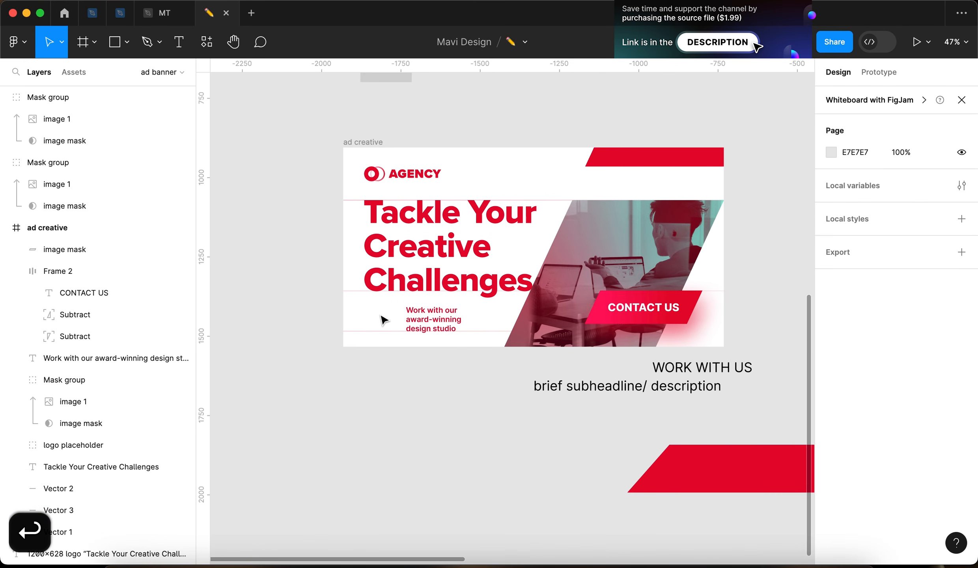
click(359, 291)
key(BackSpace)
scroll(287, 290, up, 3)
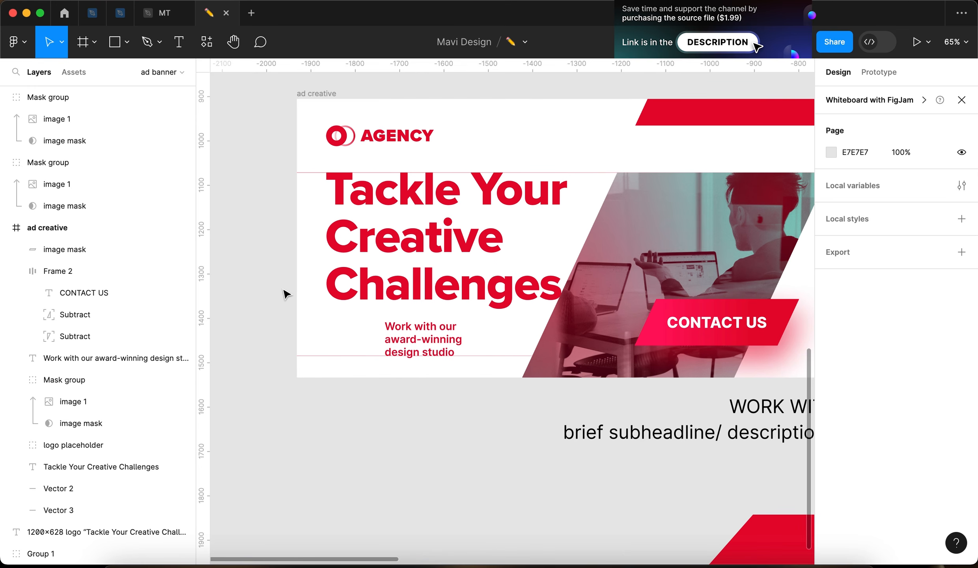
key(shift+Up)
key(shift+Up)
key(shift+Up)
key(shift+Up)
click(264, 331)
scroll(264, 331, down, 5)
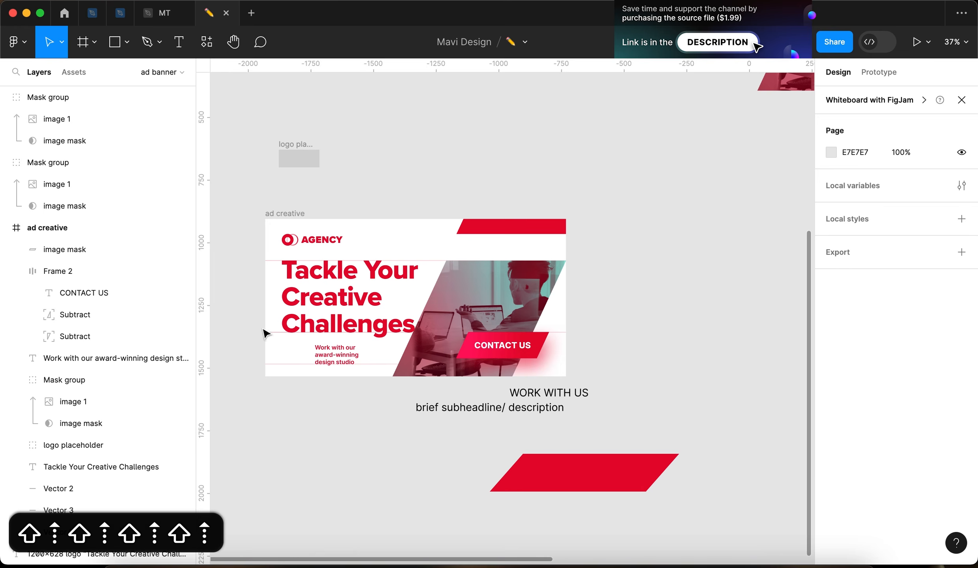
click(265, 331)
key(BackSpace)
scroll(252, 324, up, 3)
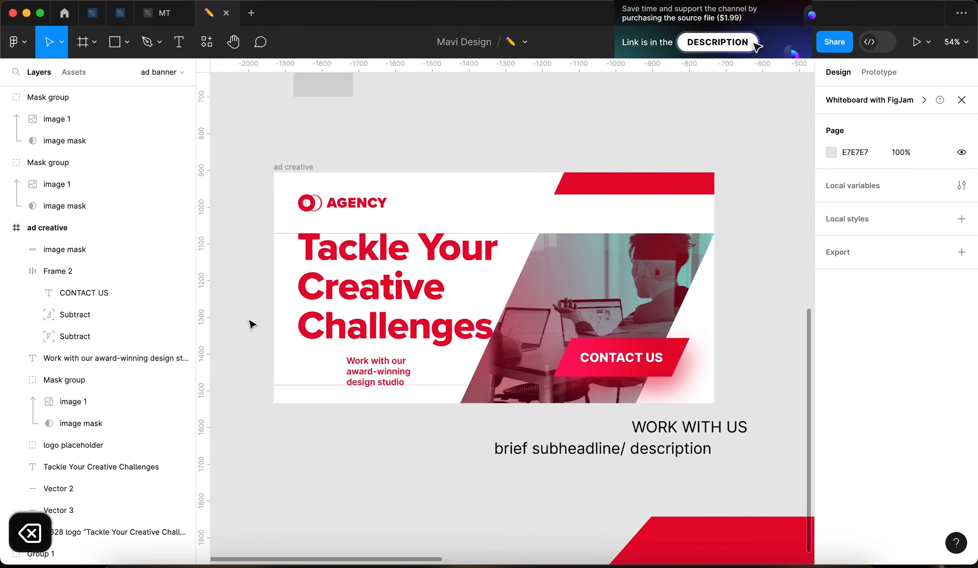
Step: Set the stroke opacity of the line near the banner's bottom edge to 30%
click(306, 384)
click(899, 404)
key(shift+Up)
key(shift+Up)
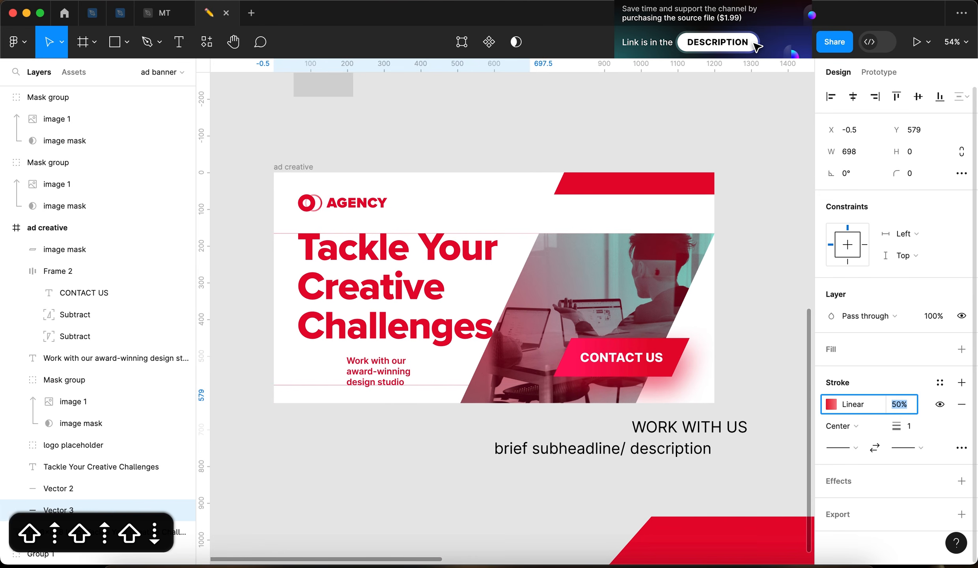
Step: Duplicate the thin line near the banner's bottom edge and swing the copy's right end down to make it vertical
drag(350, 345, 354, 323)
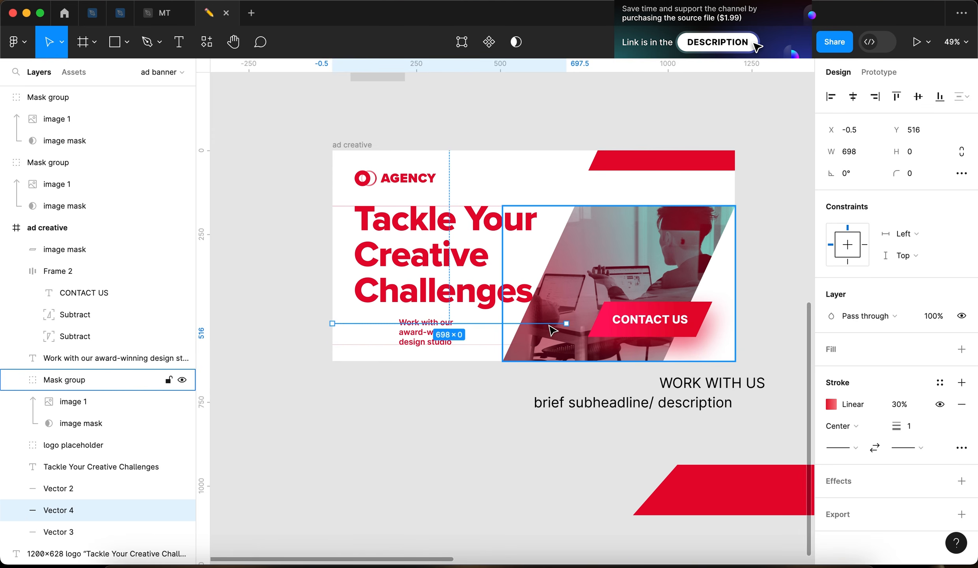
key(Return)
drag(566, 323, 339, 434)
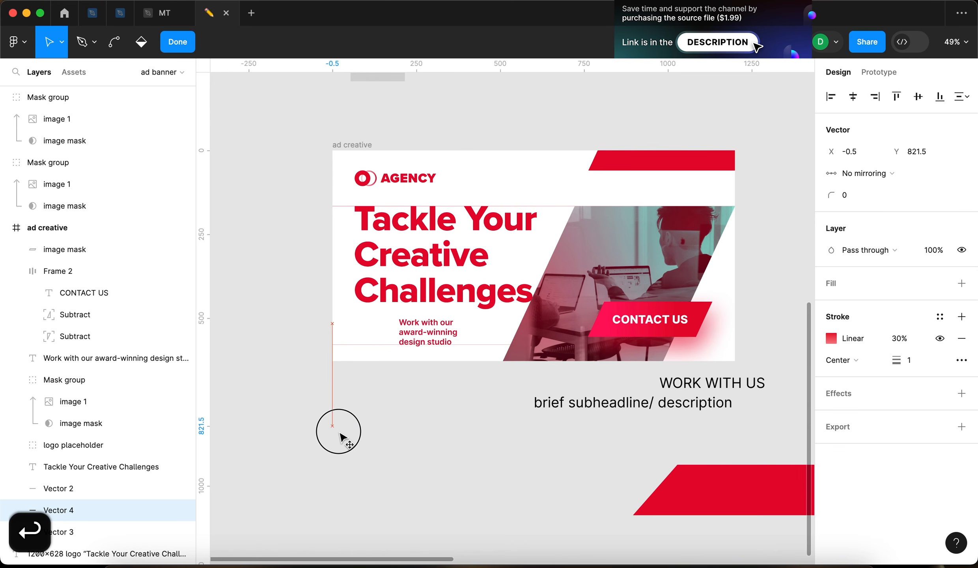
key(Return)
Step: Move the vertical line to the headline's left edge, at X 66
key(shift+Right)
key(shift+Right)
key(shift+Right)
key(shift+Right)
drag(345, 342, 354, 256)
scroll(356, 260, up, 5)
click(393, 425)
Step: Extend the vertical line past the banner's top and bottom edges to about 683.5 high
key(Return)
scroll(392, 245, down, 4)
drag(392, 235, 391, 126)
key(Return)
click(291, 144)
click(391, 154)
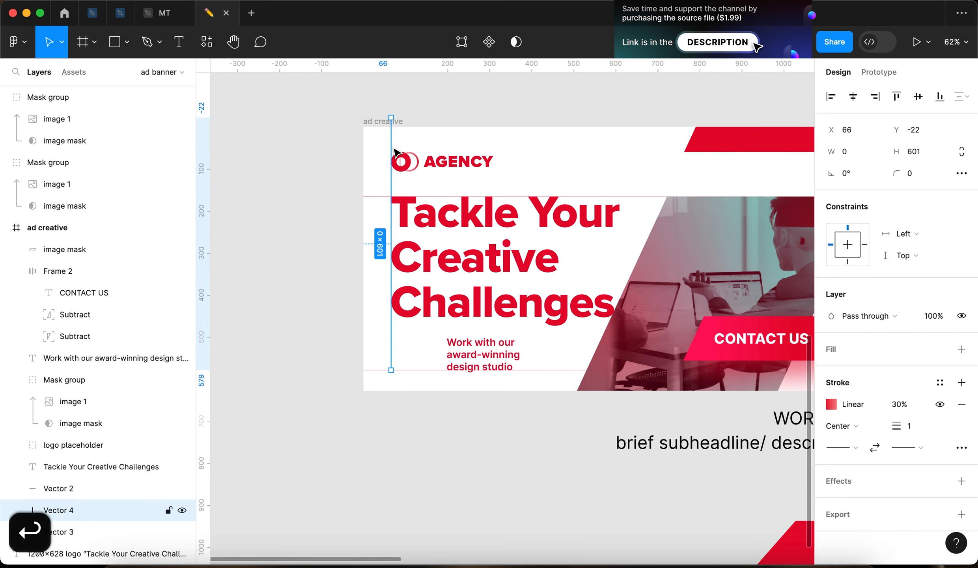
key(Return)
drag(391, 370, 391, 391)
key(Return)
click(286, 364)
scroll(286, 365, down, 5)
scroll(286, 365, up, 5)
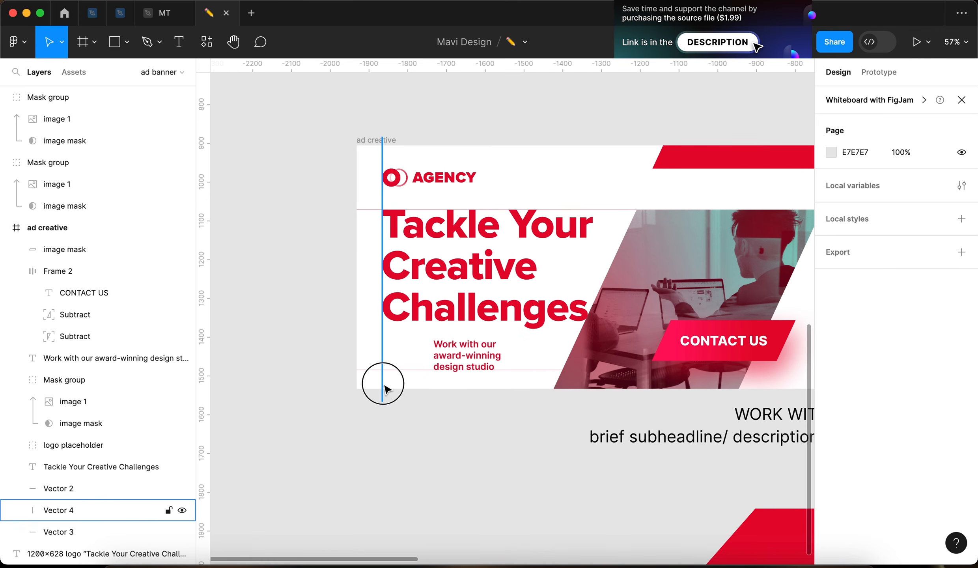
Step: Examine how the vertical line along the headline's left edge looks up close and on the whole banner
click(383, 386)
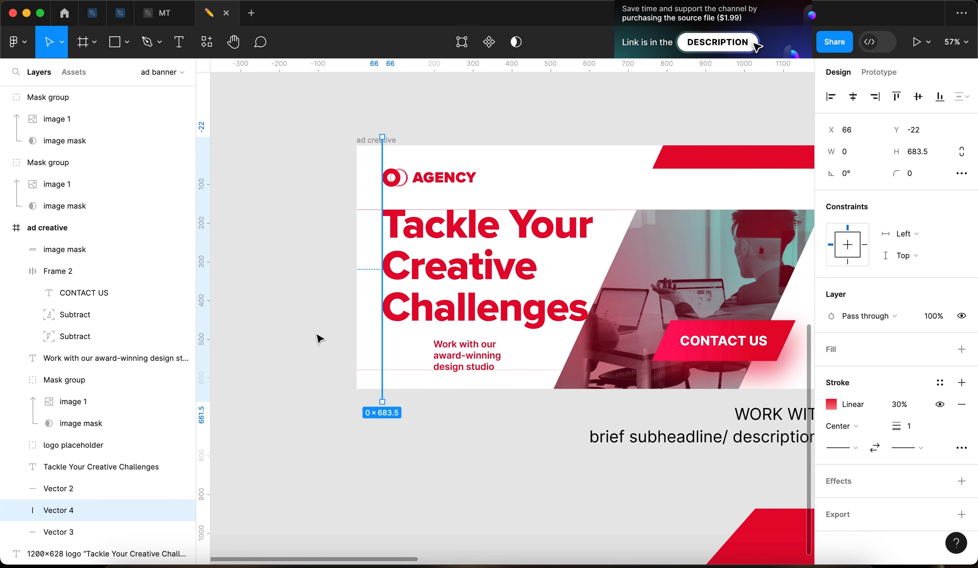
click(319, 338)
drag(327, 331, 316, 332)
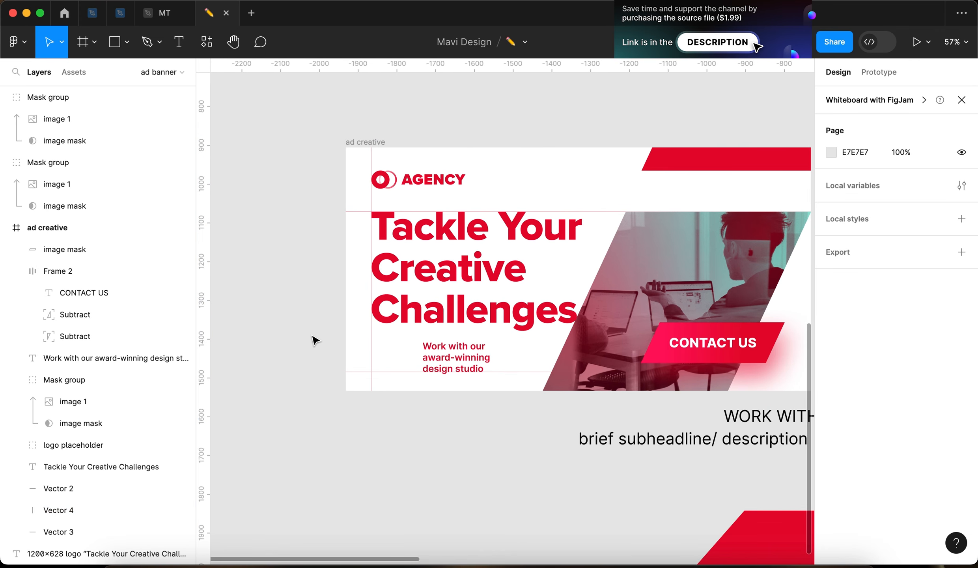
click(377, 389)
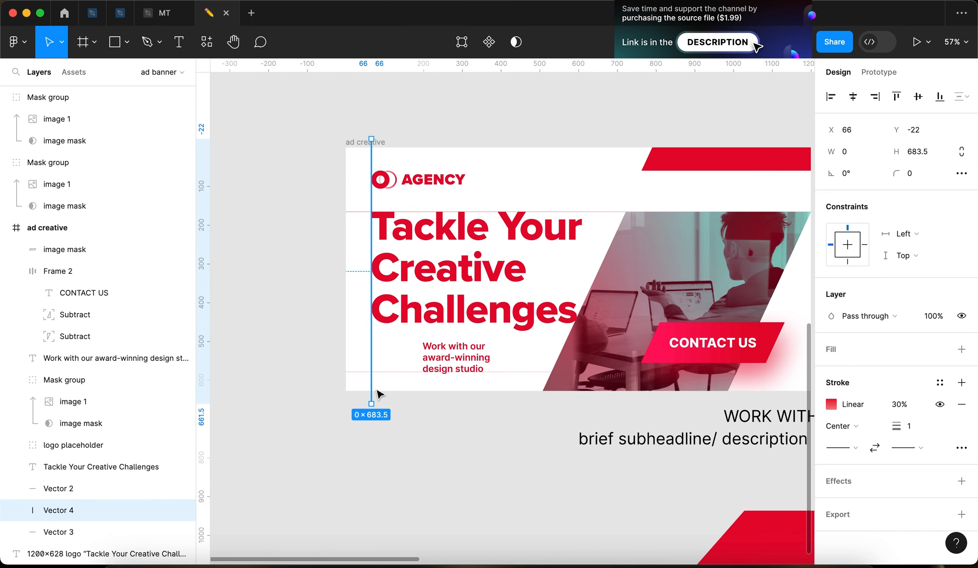
scroll(377, 389, right, 2)
click(418, 428)
scroll(419, 428, down, 5)
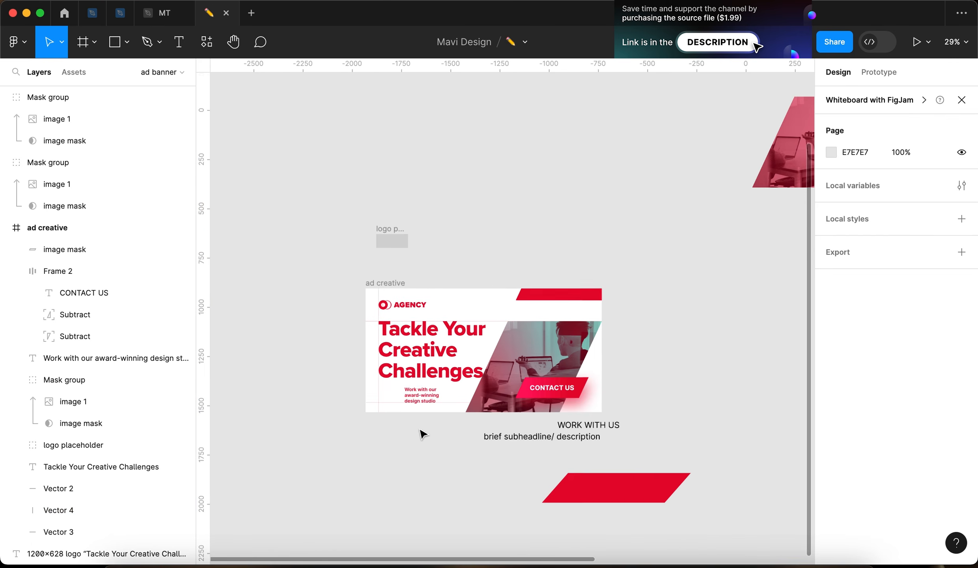
drag(418, 429, 378, 390)
scroll(341, 358, up, 5)
click(339, 343)
click(264, 266)
Step: Lower the vertical line's stroke opacity so it is fainter than the horizontal lines
click(340, 381)
click(899, 403)
key(shift+Down)
key(shift+Down)
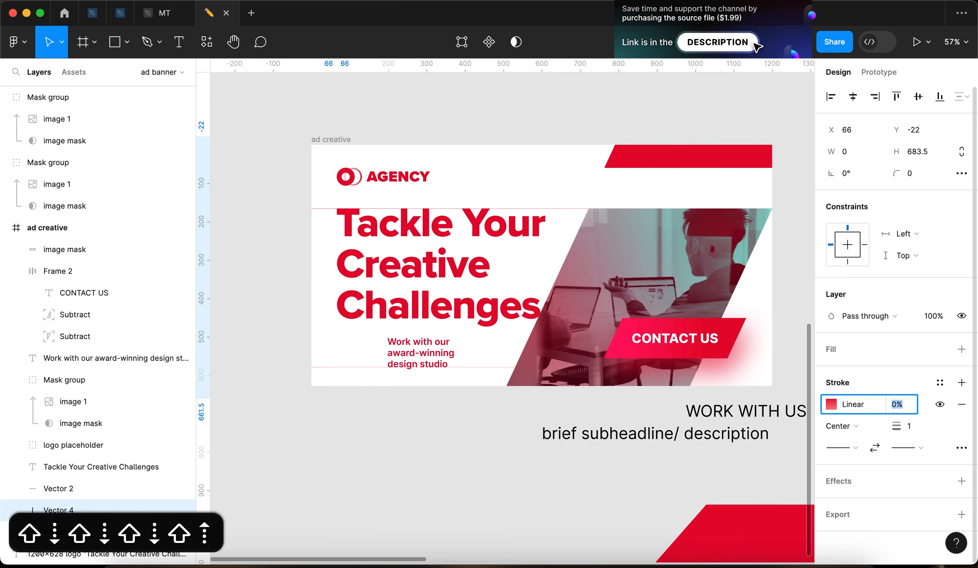
click(358, 396)
scroll(358, 396, up, 8)
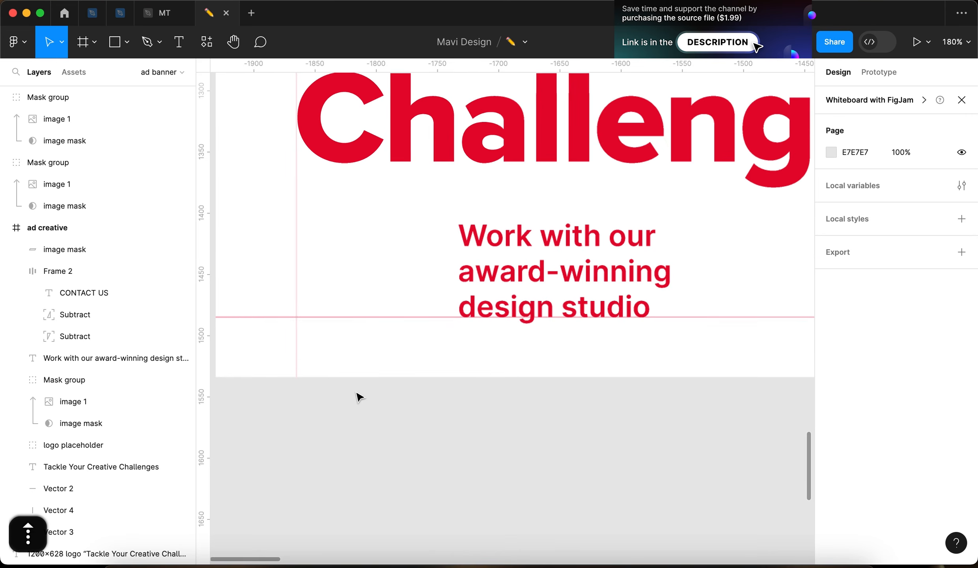
scroll(330, 432, down, 8)
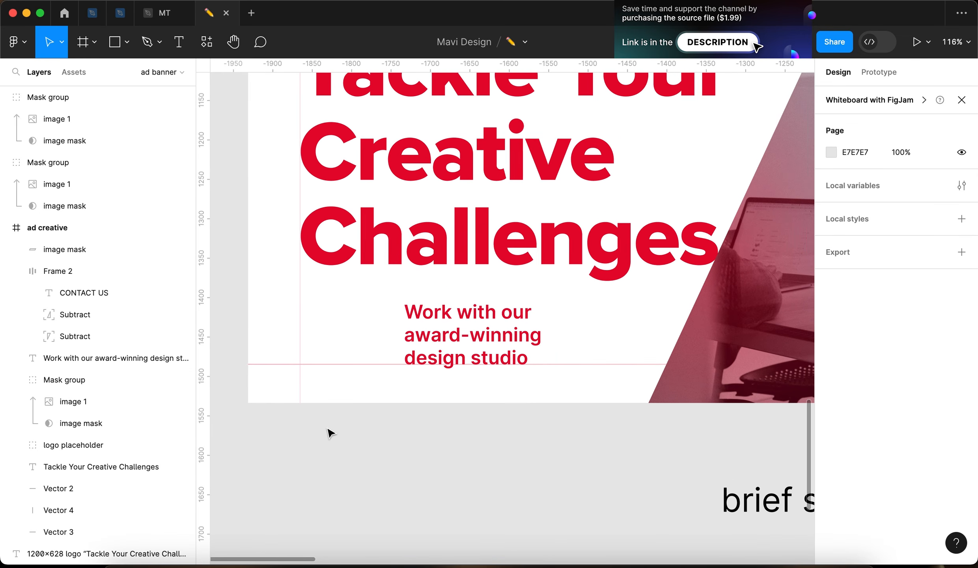
scroll(338, 462, down, 4)
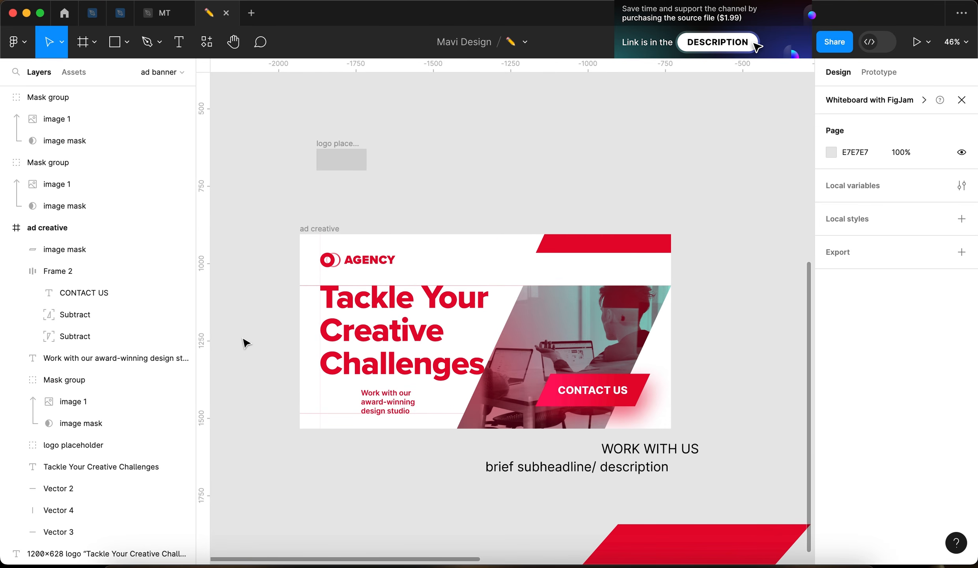
scroll(244, 342, up, 3)
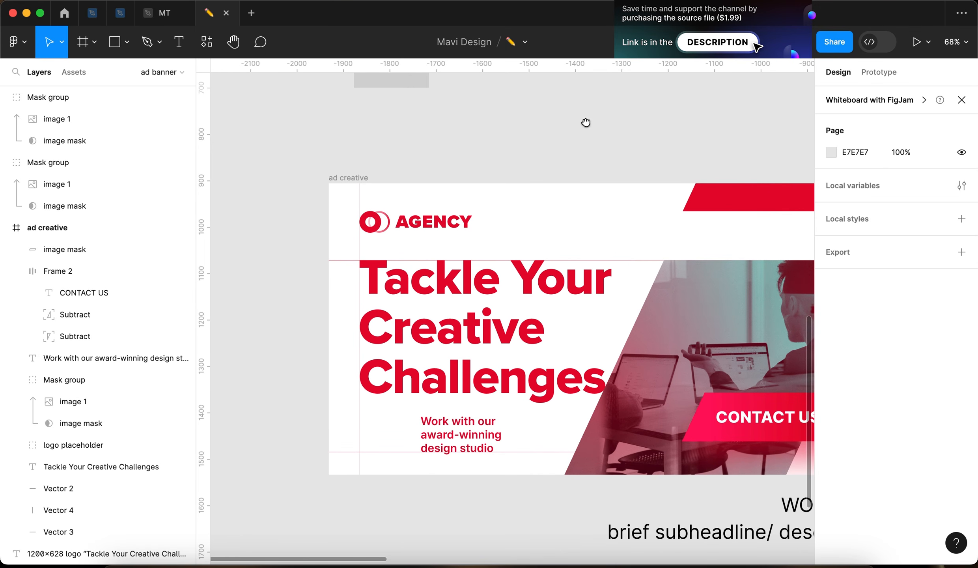
scroll(500, 141, down, 6)
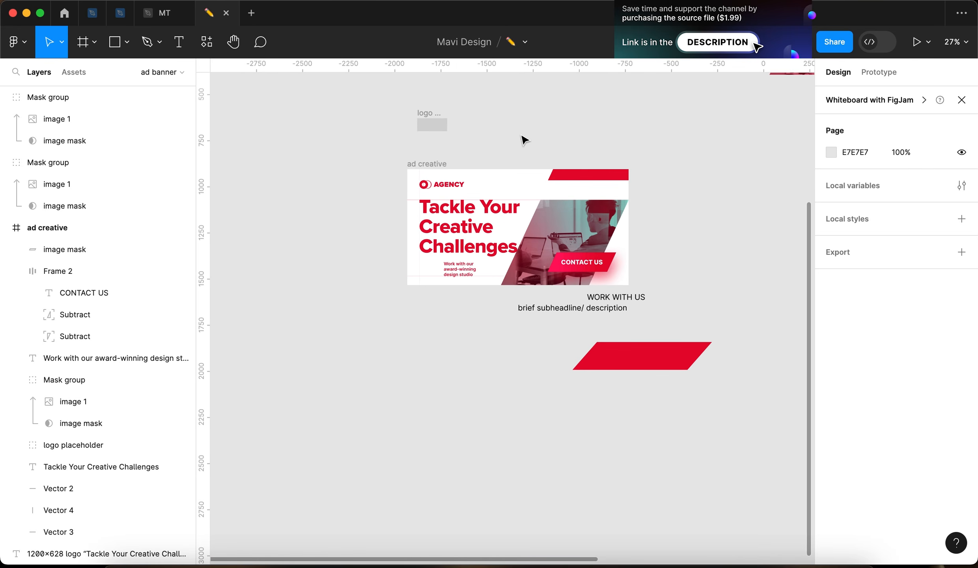
Step: Set the vertical line's stroke opacity to 30%
scroll(521, 136, up, 4)
click(327, 388)
click(901, 406)
key(shift+Up)
key(shift+Up)
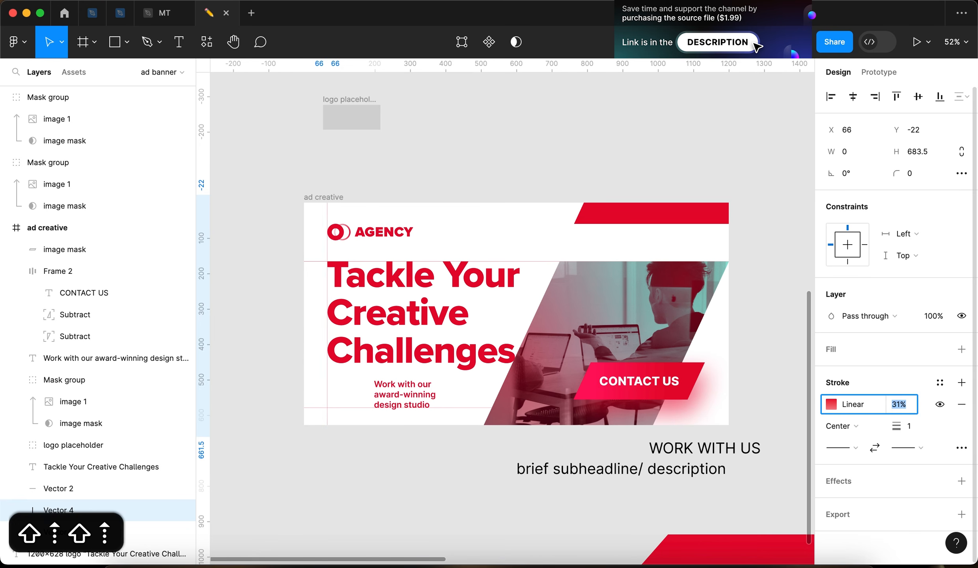
key(shift+Up)
key(shift+Up)
click(432, 441)
scroll(432, 441, down, 3)
scroll(434, 442, up, 4)
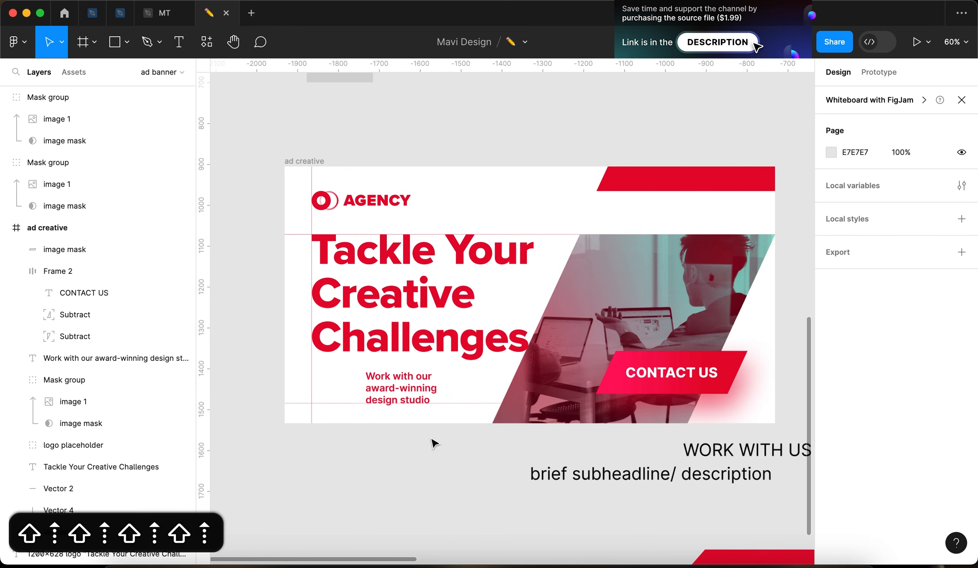
Step: Delete the thin vertical line at the headline's left edge
click(324, 404)
click(310, 411)
scroll(402, 225, down, 3)
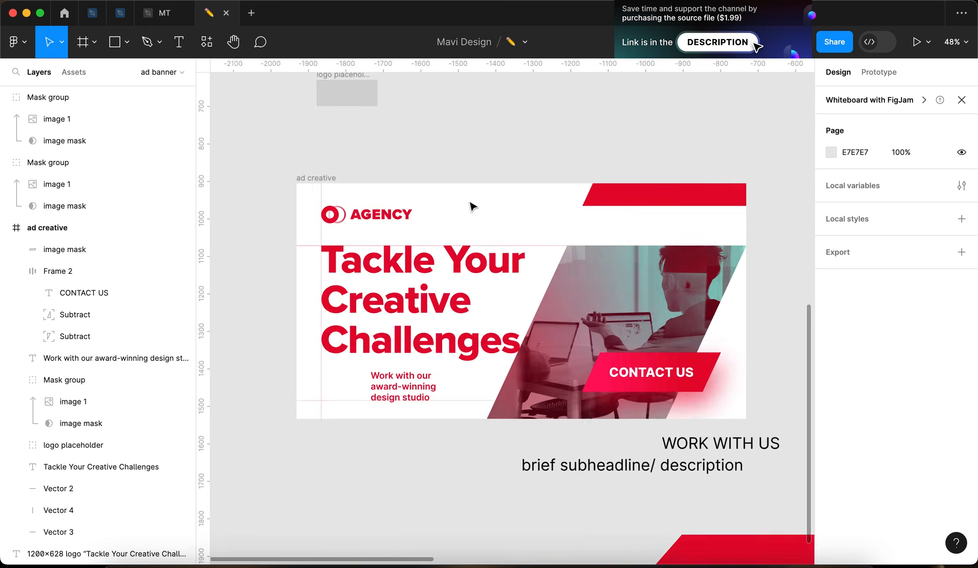
scroll(437, 199, up, 4)
click(276, 199)
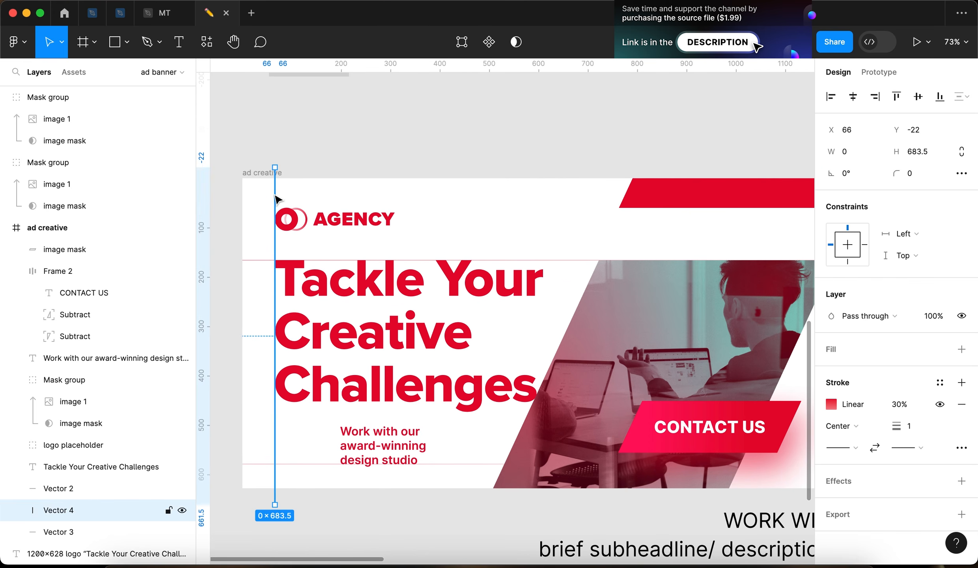
key(BackSpace)
scroll(382, 166, down, 3)
scroll(379, 197, up, 3)
click(373, 252)
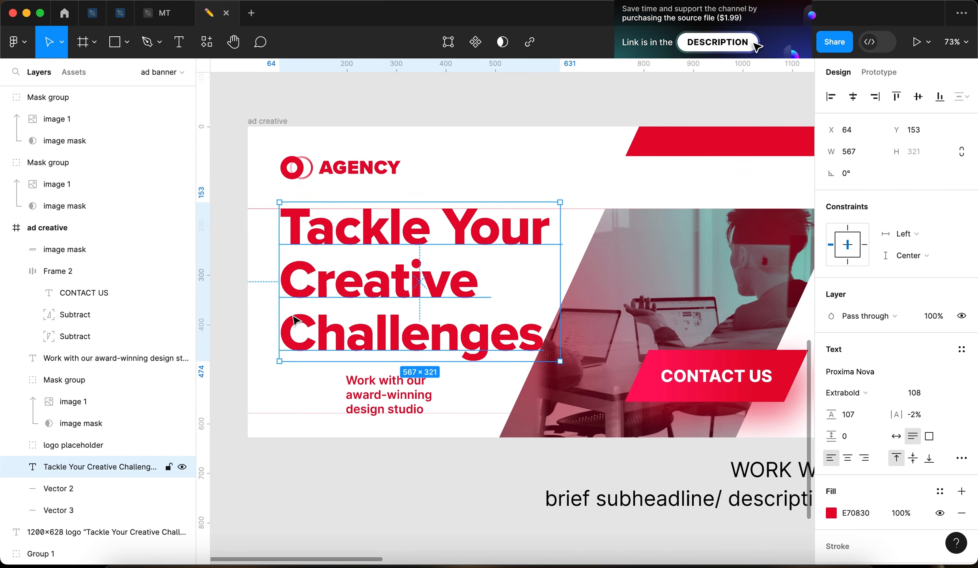
click(242, 329)
scroll(442, 149, down, 3)
scroll(442, 149, left, 5)
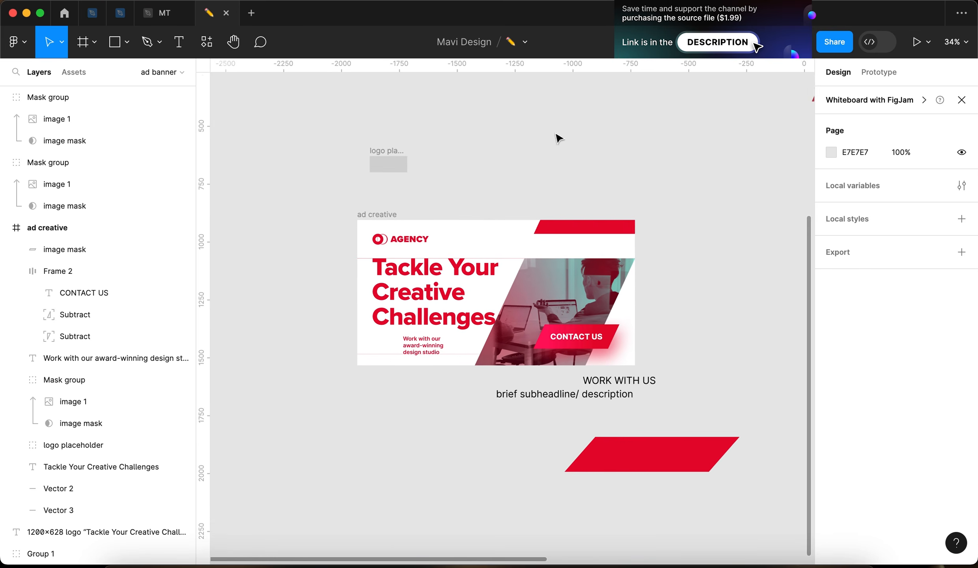
Step: Paste a copy of the red parallelogram above the banner and delete its two right corner points, leaving a slanted line
key(super+v)
key(Return)
drag(746, 204, 679, 96)
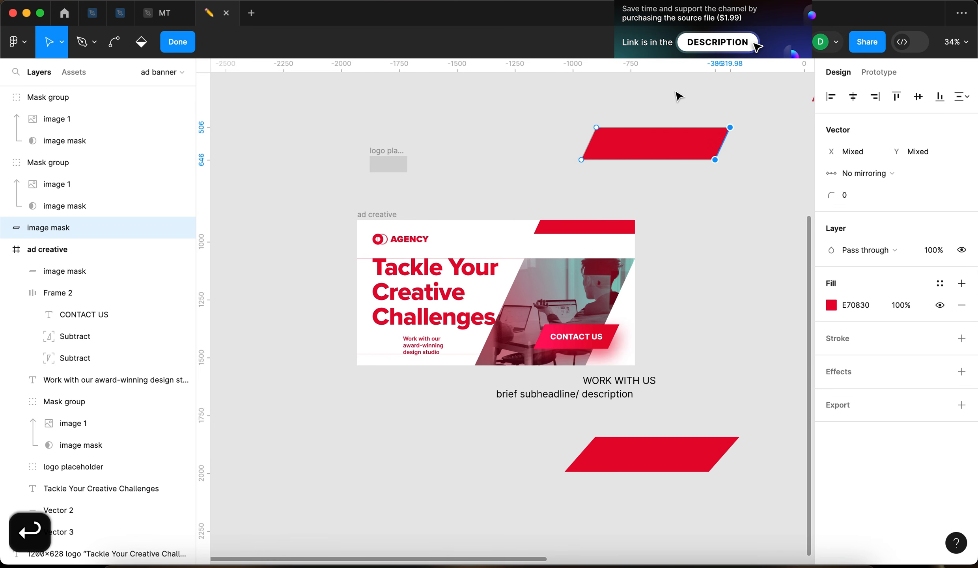
key(BackSpace)
Step: Add a stroke to the slanted line and colour it E70830 by sampling the banner's red corner strip
click(961, 294)
key(Return)
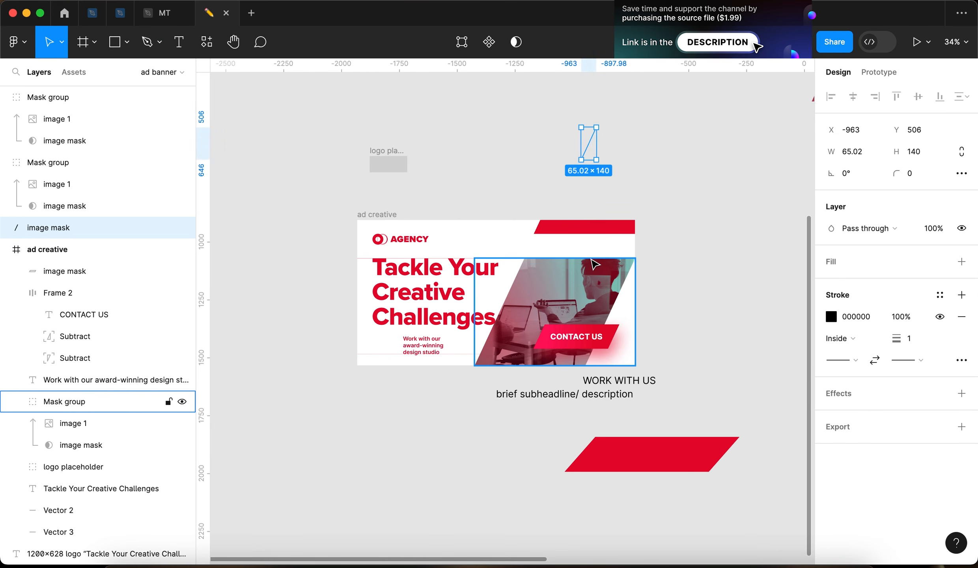
key(i)
click(565, 227)
click(545, 192)
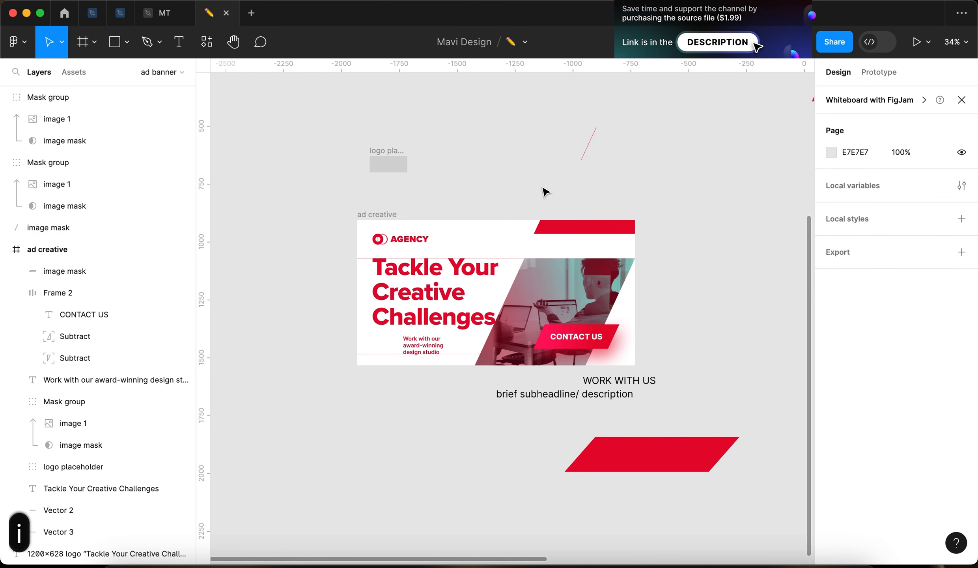
Step: Move the slanted line into the banner, just left of the red corner strip
click(587, 152)
drag(591, 147, 539, 239)
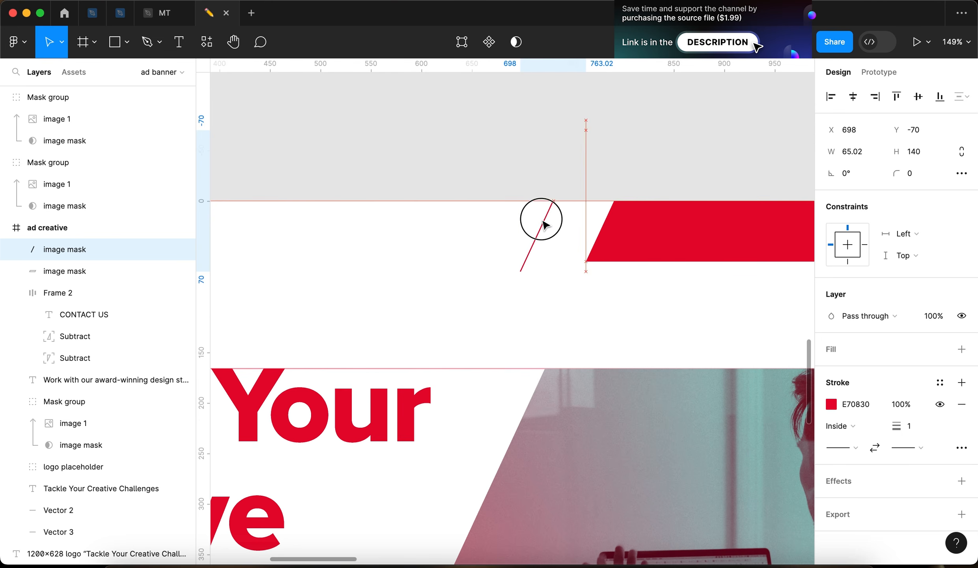
key(Escape)
scroll(541, 243, down, 3)
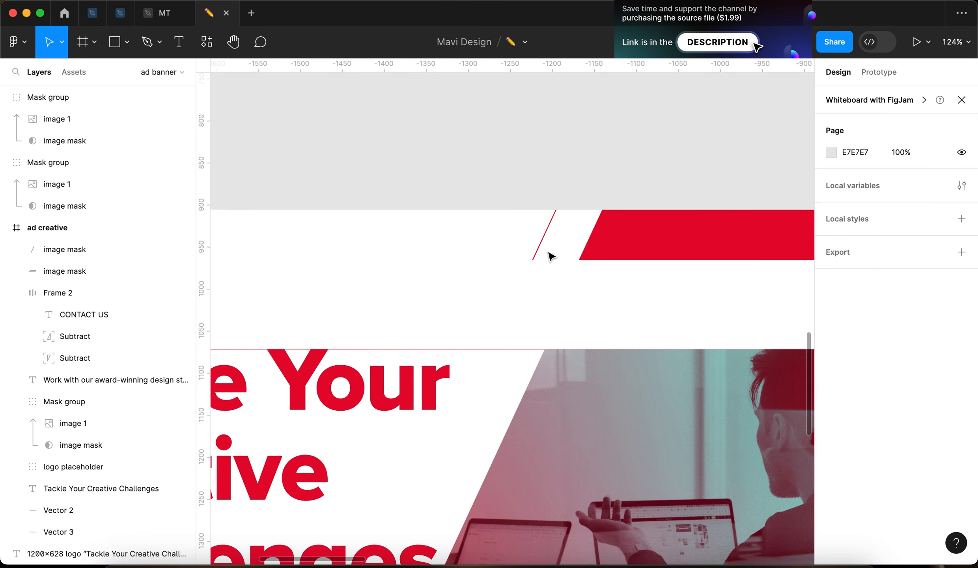
Step: Try a thicker stroke of 11 on the slanted line beside the corner strip
key(shift+Up)
key(shift+Up)
key(shift+Down)
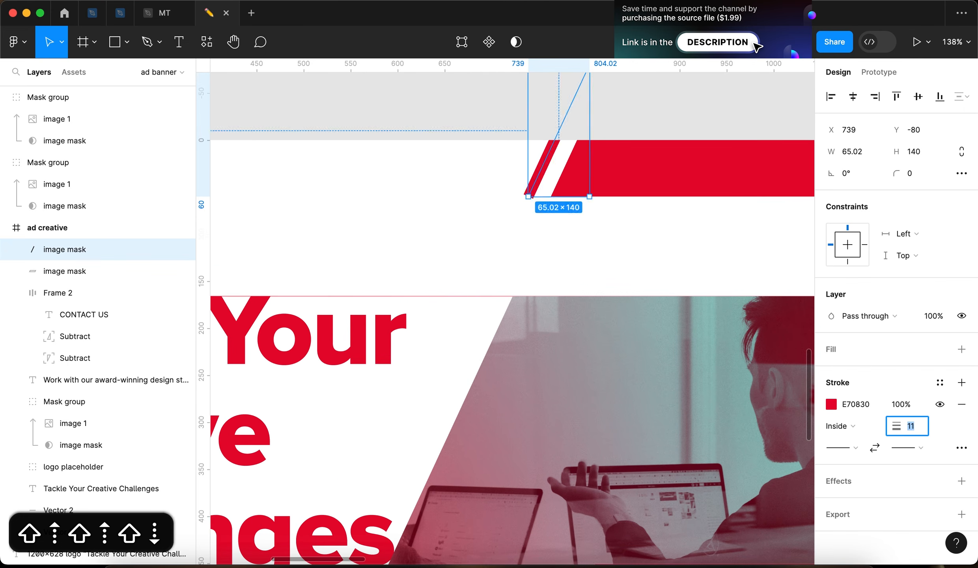
key(shift+Down)
Step: Move the slanted line to the white area right of the photo and lengthen it to about 189 × 407
click(598, 255)
scroll(599, 255, down, 5)
mouse_move(577, 216)
mouse_down()
mouse_move(531, 255)
mouse_move(420, 247)
mouse_move(729, 374)
mouse_move(712, 304)
mouse_up()
scroll(729, 374, up, 5)
scroll(713, 307, down, 5)
drag(691, 348, 594, 513)
Step: Set the stroke opacity of the slanted line right of the photo to 20%
key(shift+Down)
key(shift+Down)
key(shift+Down)
key(shift+Down)
key(shift+Down)
key(shift+Down)
key(shift+Down)
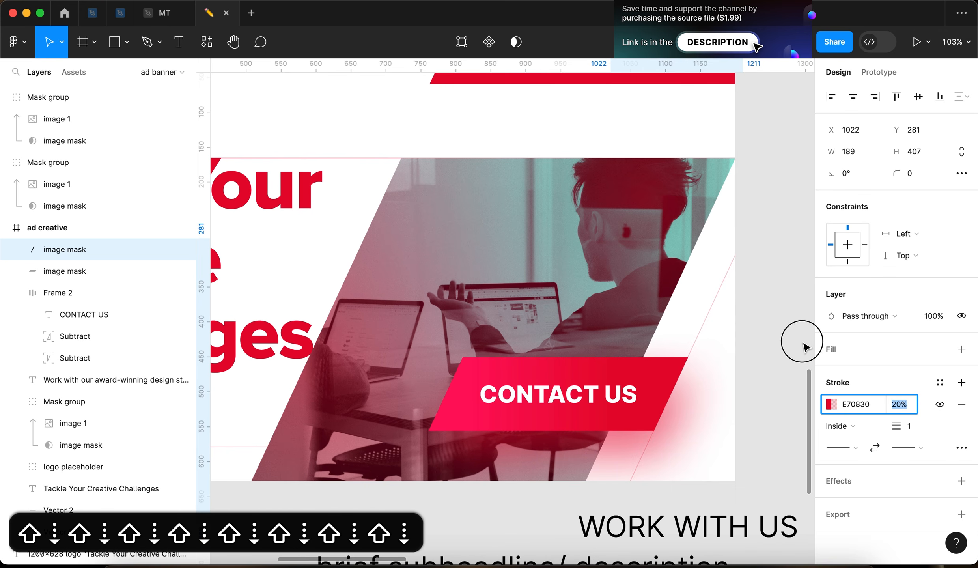
click(802, 342)
scroll(802, 342, down, 5)
scroll(803, 343, up, 5)
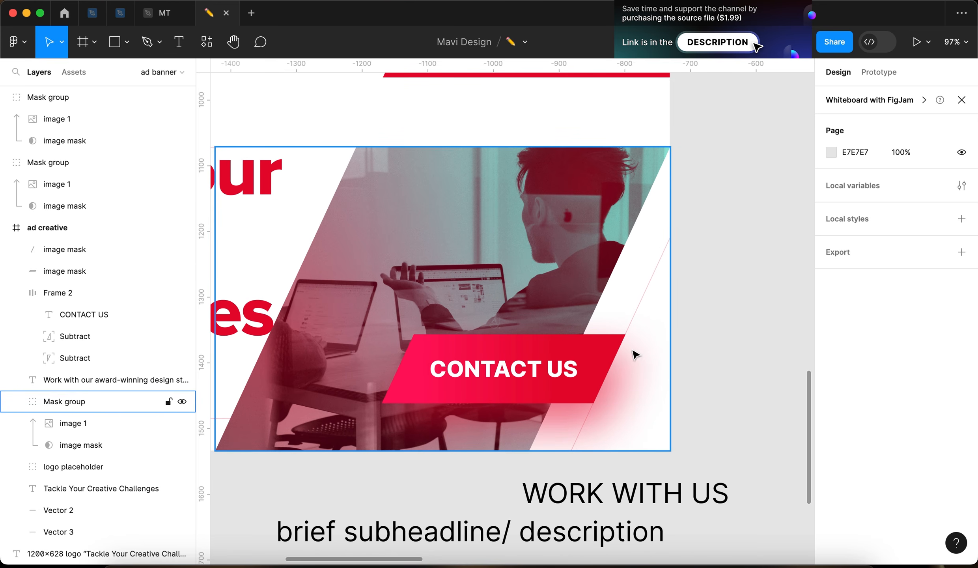
Step: Nudge the slanted line sideways to line up with the CONTACT US button's slanted right edge, at X 1022
click(638, 310)
scroll(640, 310, up, 5)
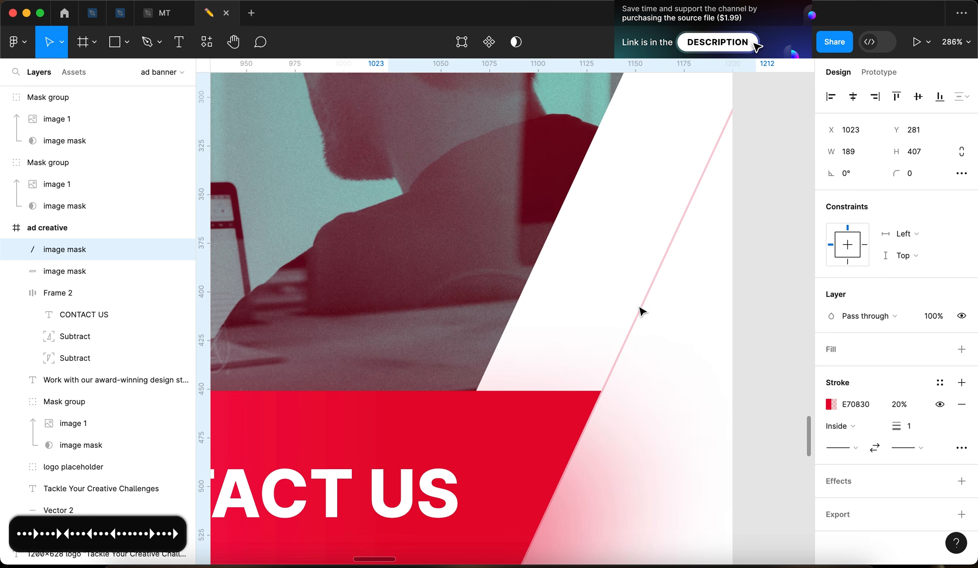
scroll(639, 310, down, 4)
click(725, 462)
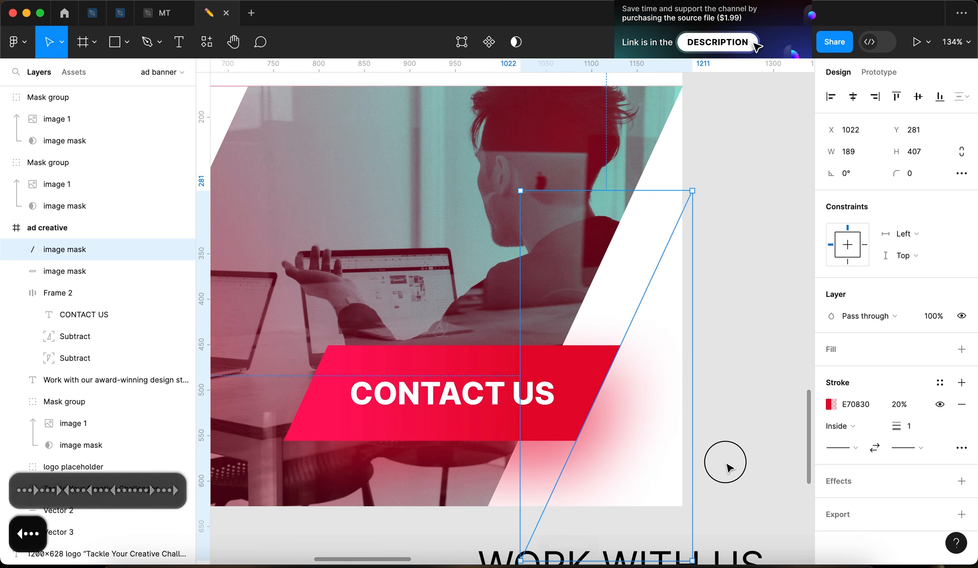
scroll(727, 463, down, 5)
scroll(727, 464, down, 3)
scroll(702, 371, up, 3)
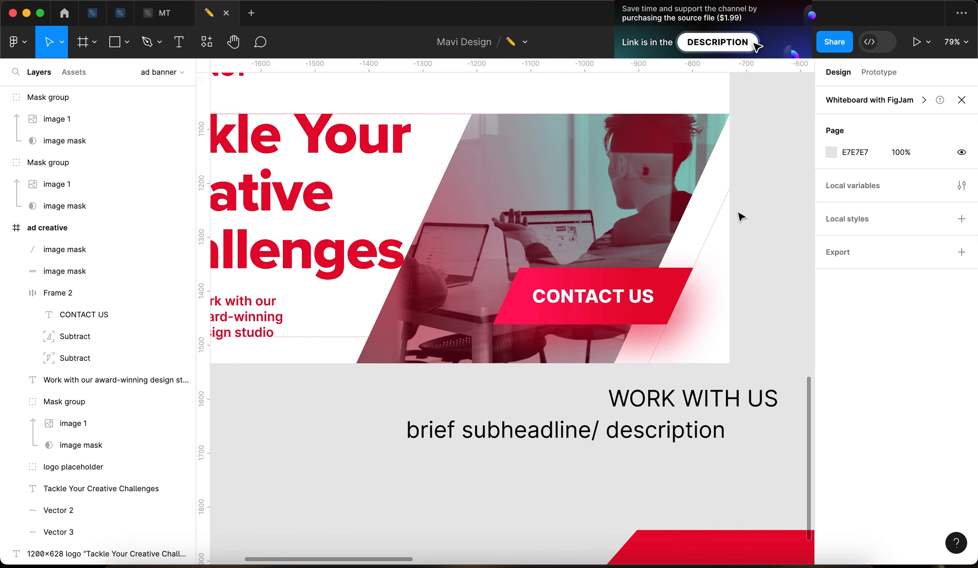
Step: Duplicate the slanted line onto the photo at the CONTACT US button's left edge, with a white FFFFFF stroke at 100% opacity
click(715, 230)
drag(715, 230, 546, 238)
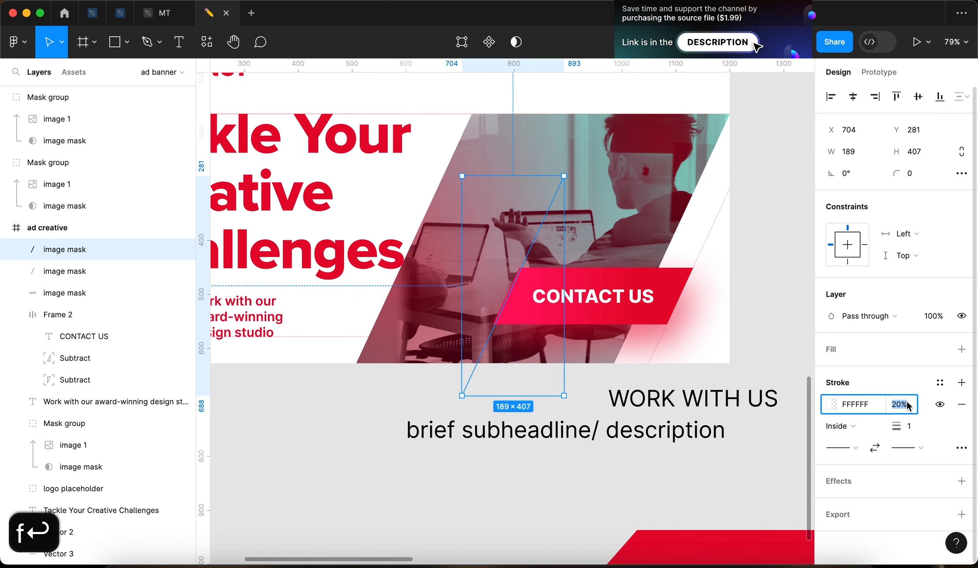
key(shift+Up)
key(shift+Up)
key(shift+Up)
key(shift+Up)
key(shift+Up)
key(shift+Up)
key(shift+Up)
key(shift+Up)
click(432, 516)
scroll(432, 515, down, 5)
scroll(526, 303, up, 8)
Step: Extend the white slanted line up to the photo's top edge, about 243 × 522, and set its stroke thickness to 4
click(489, 313)
mouse_move(497, 293)
mouse_down()
mouse_move(561, 196)
mouse_move(542, 210)
mouse_up()
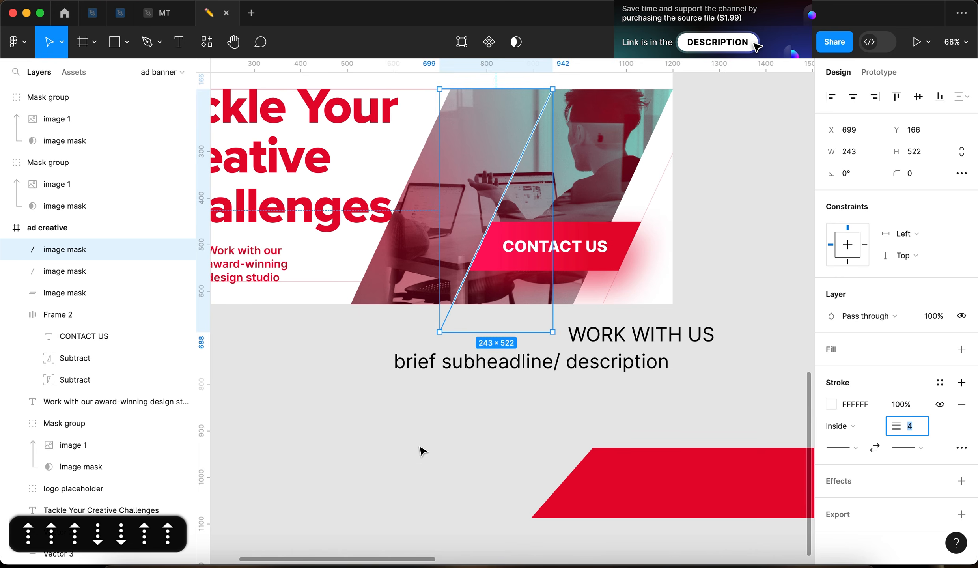
click(421, 449)
scroll(388, 453, down, 3)
scroll(387, 451, up, 4)
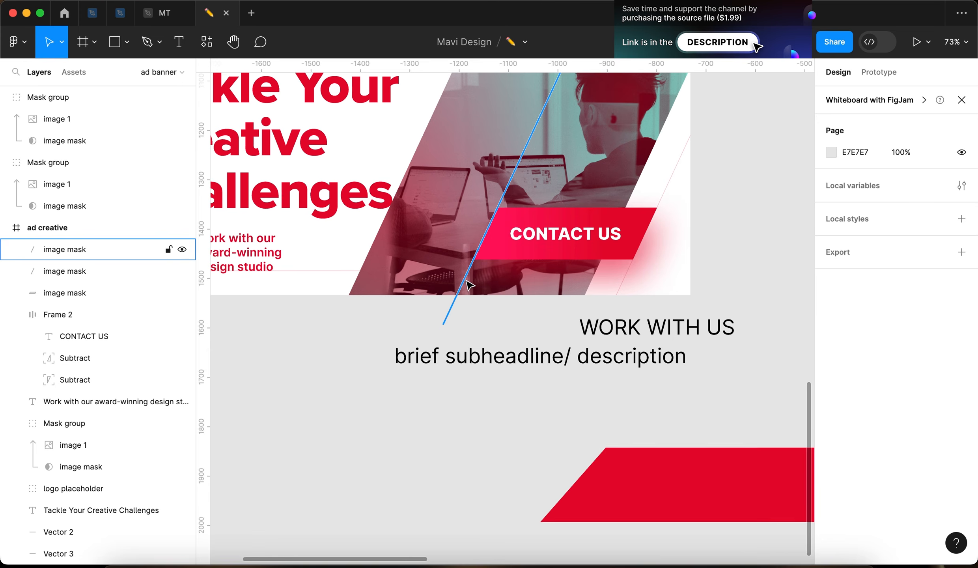
Step: Reduce the stroke thickness of the white slanted line across the photo
click(469, 285)
click(430, 436)
scroll(431, 436, down, 2)
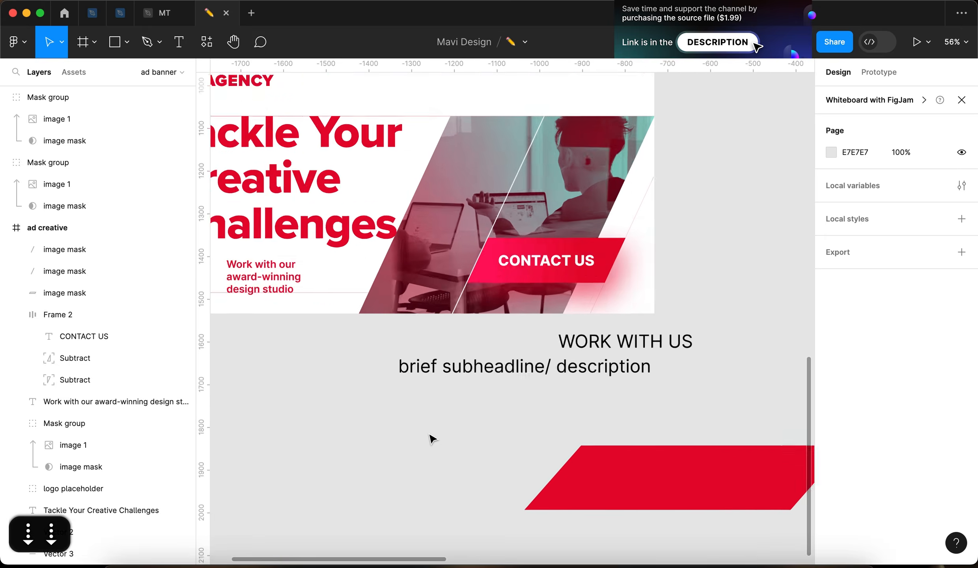
Step: Give the white slanted line across the photo a linear gradient stroke running along the line and fading to transparent at its upper end
scroll(429, 437, up, 4)
click(531, 132)
scroll(552, 177, up, 3)
scroll(551, 177, left, 3)
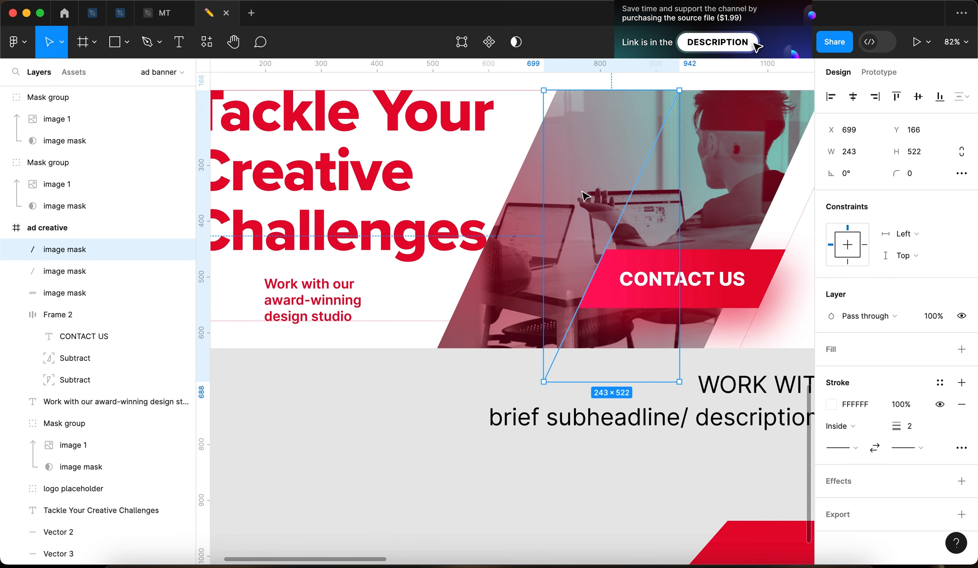
click(832, 402)
click(685, 200)
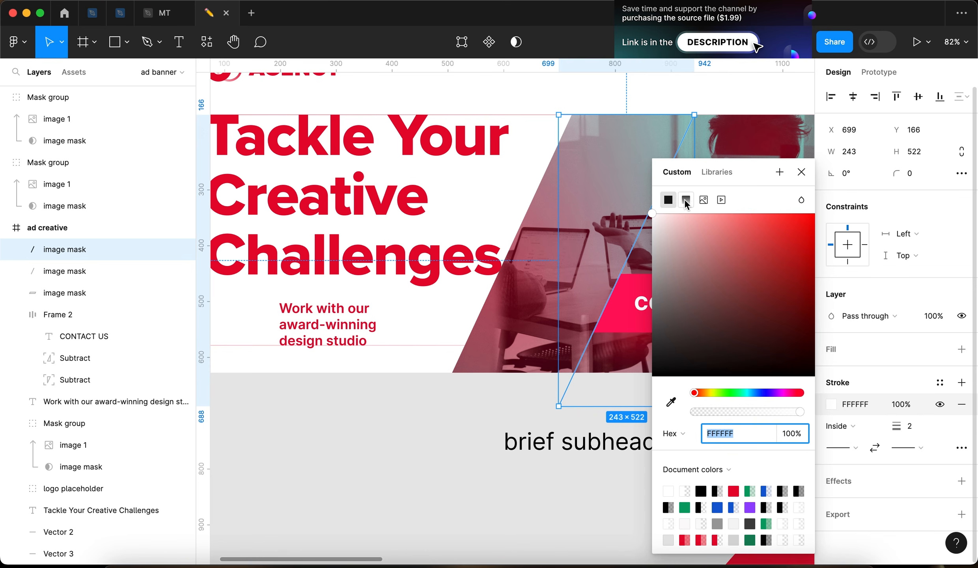
scroll(524, 223, right, 3)
drag(545, 119, 523, 366)
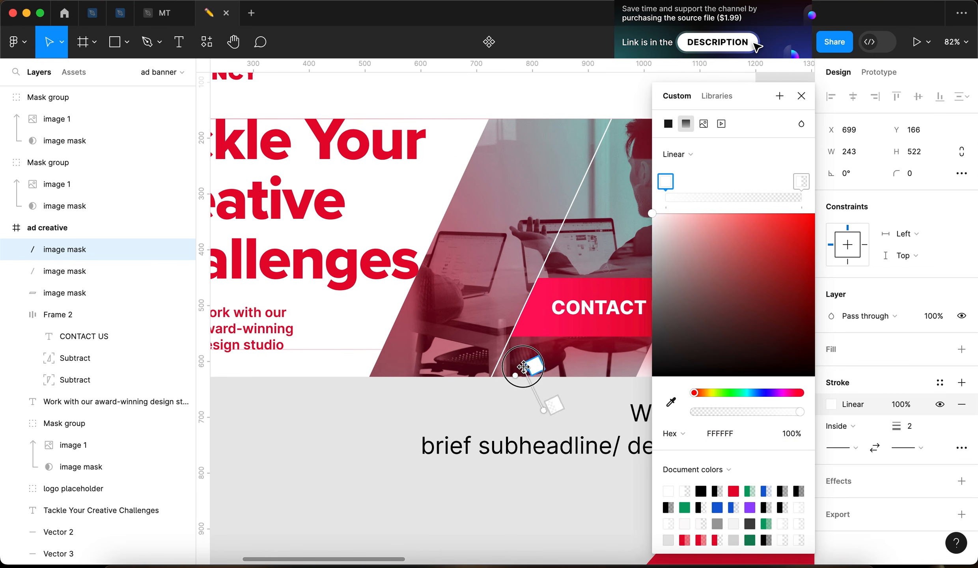
drag(546, 411, 569, 96)
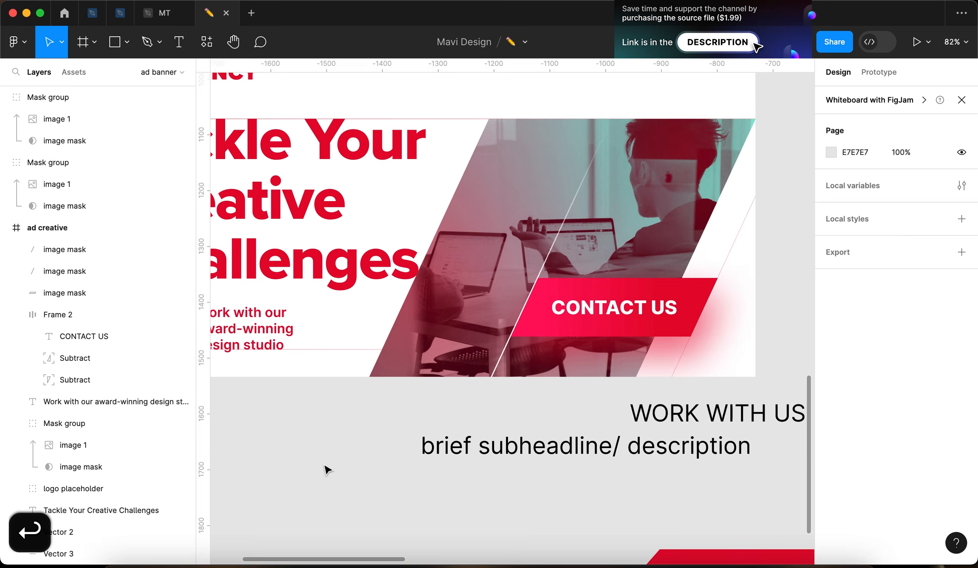
Step: Shorten the white slanted line's gradient so it fades out partway up the photo, above the CONTACT US button
scroll(325, 467, down, 5)
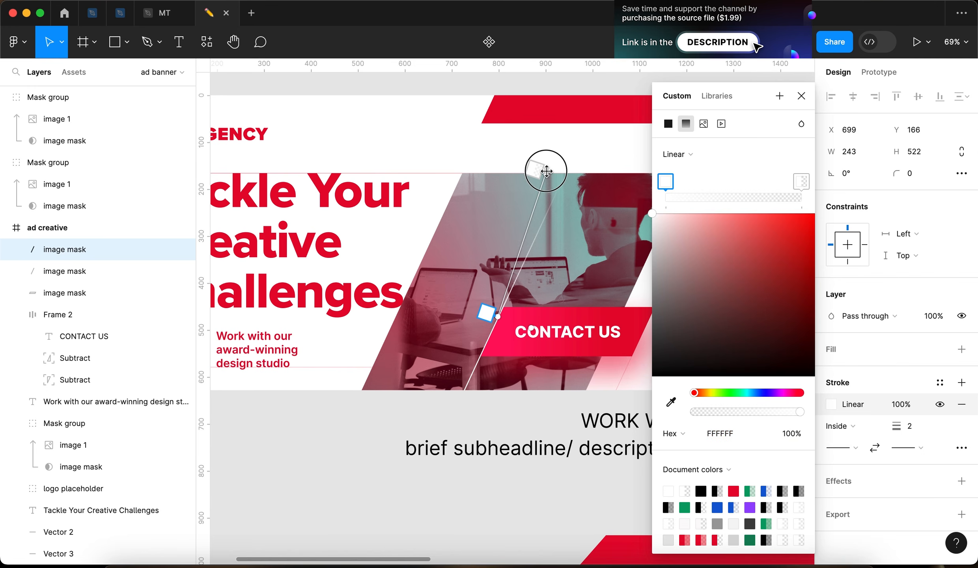
drag(546, 163, 538, 214)
key(Return)
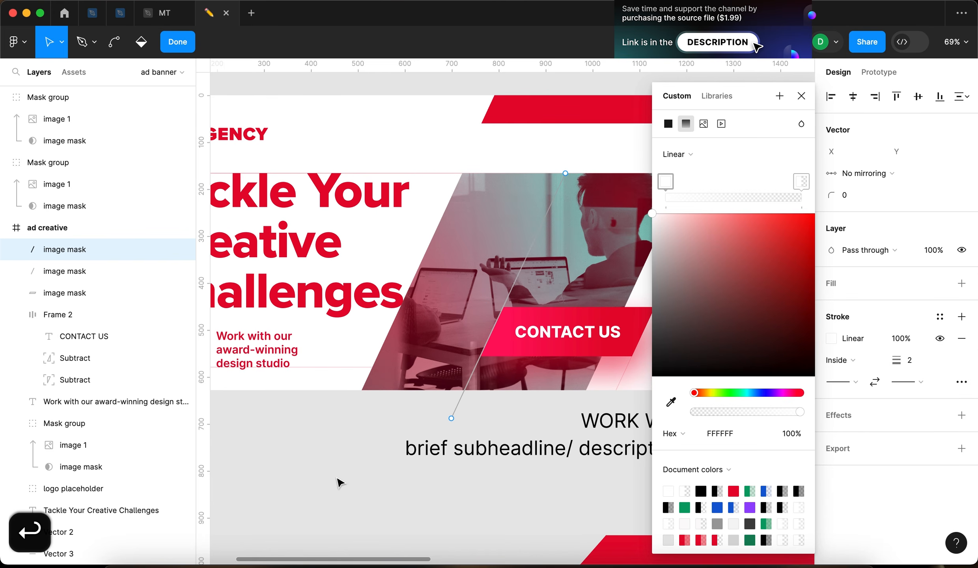
scroll(338, 478, down, 5)
key(Return)
click(338, 479)
Step: Rename the photo's mask group in the ad creative frame as image
scroll(369, 462, up, 5)
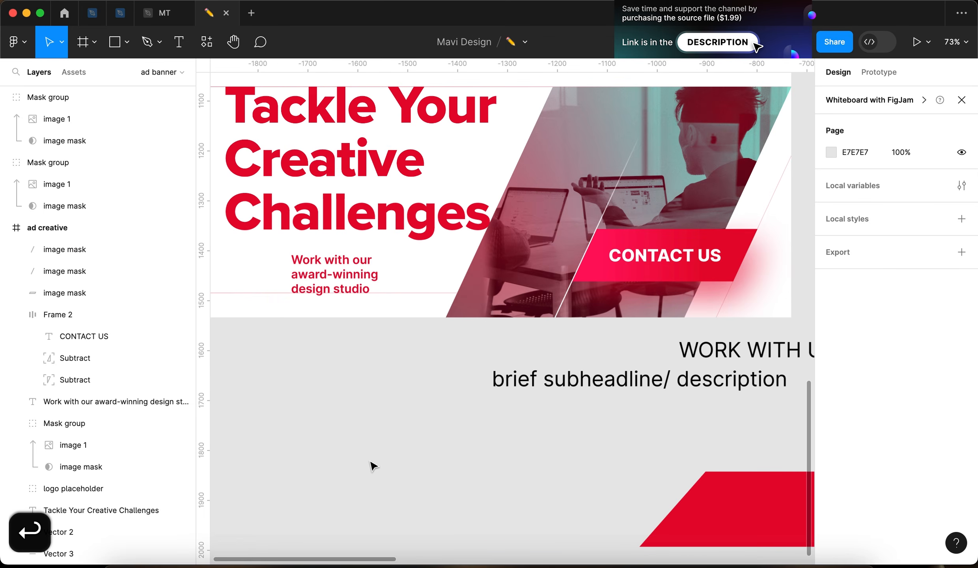
scroll(453, 455, left, 2)
click(607, 257)
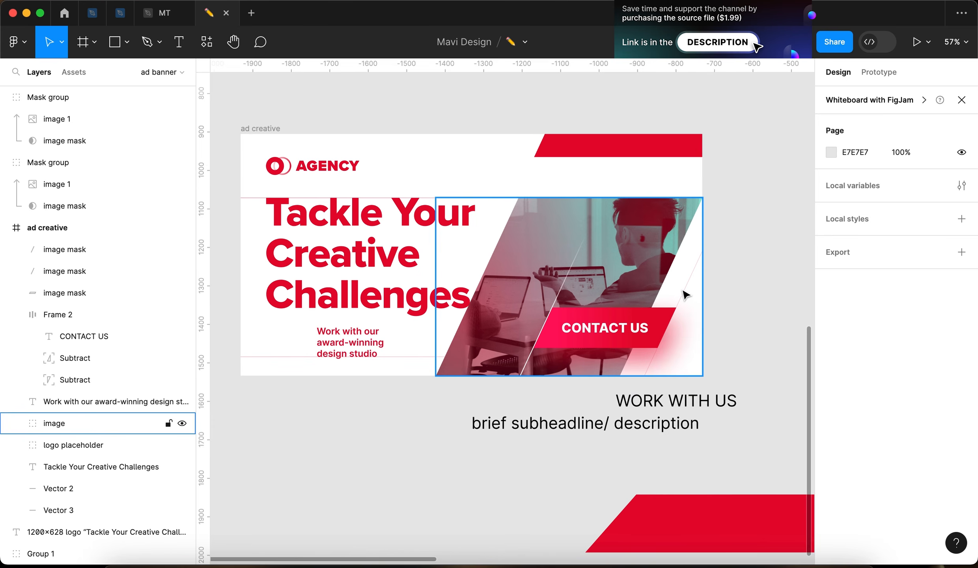
Step: Set the stroke opacity of the red slanted line beside the CONTACT US button to 30%
click(682, 296)
click(905, 407)
key(shift+Up)
key(shift+Up)
key(shift+Down)
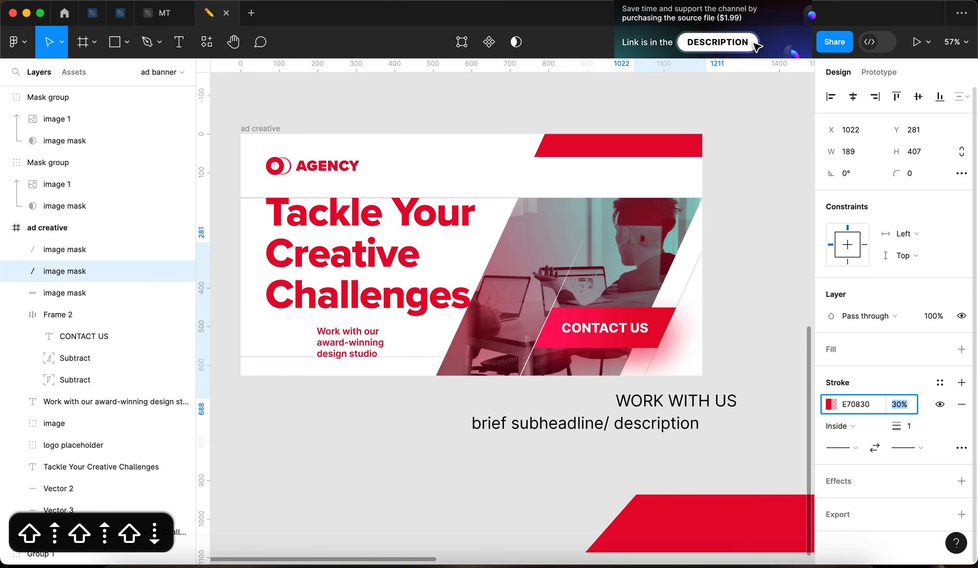
key(Return)
Step: Turn the red slanted line's E70830 stroke into a linear gradient along the line, solid above and fading out below
click(831, 404)
click(686, 201)
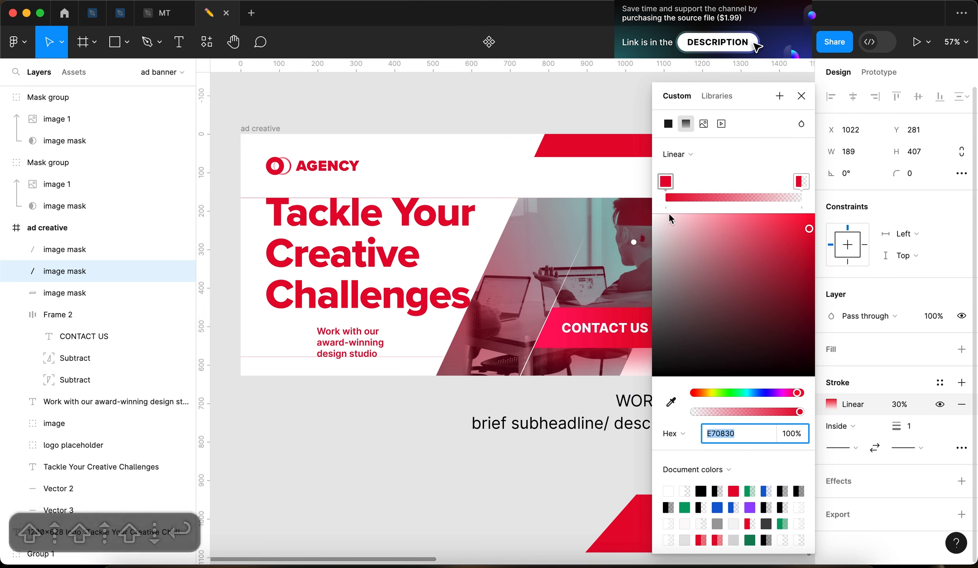
scroll(562, 288, right, 3)
scroll(561, 288, down, 1)
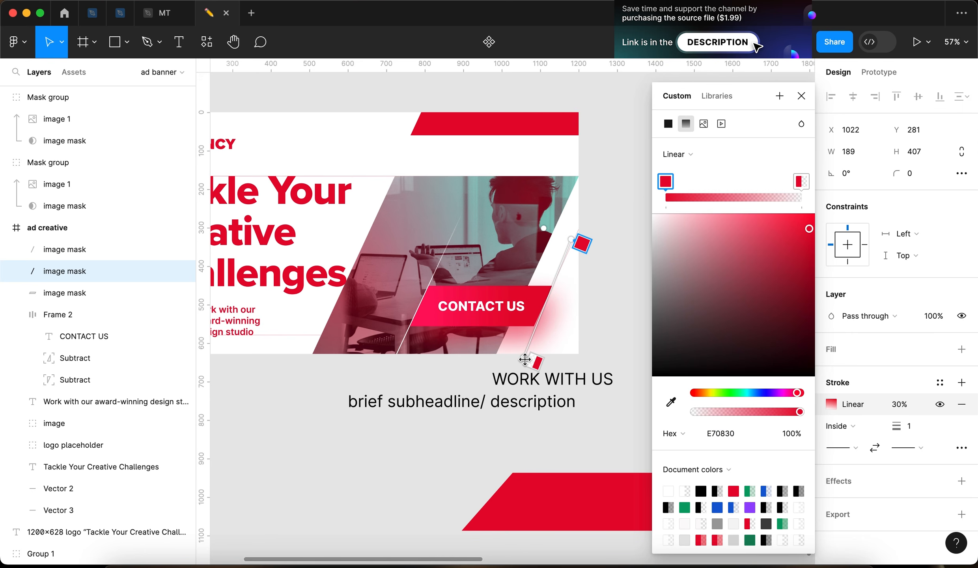
key(Escape)
Step: Stretch the red slanted line's gradient to its lower end and set the stroke opacity to 40%
scroll(630, 319, left, 3)
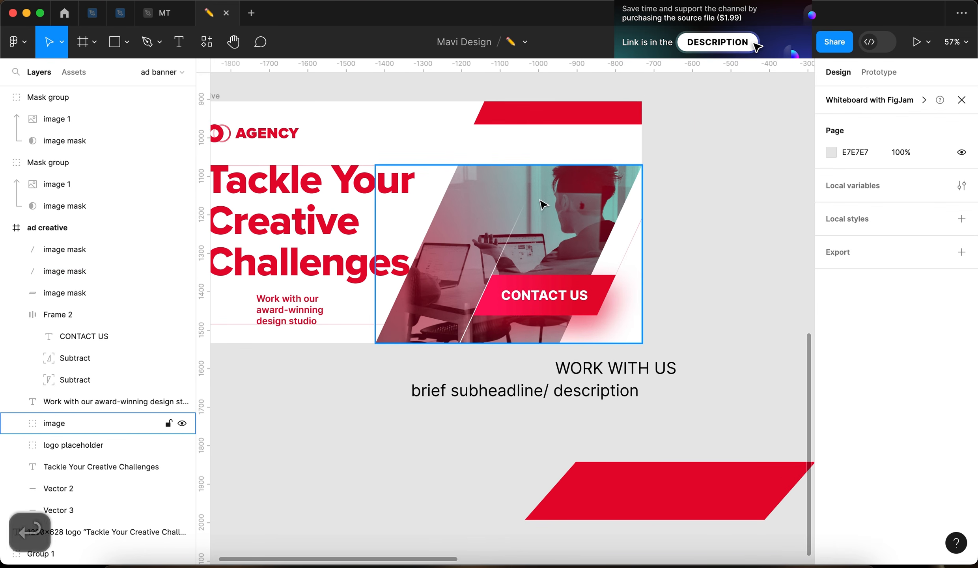
click(627, 268)
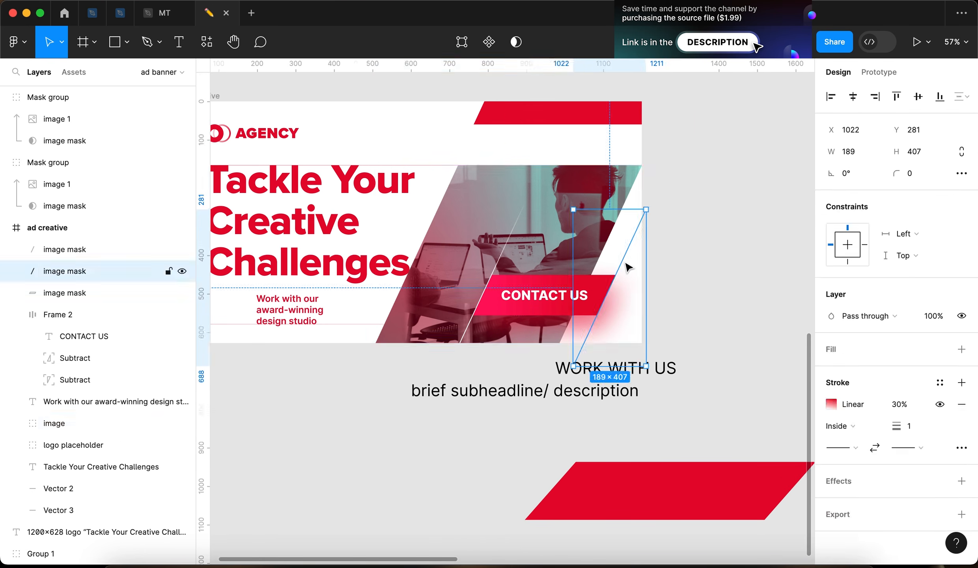
click(831, 404)
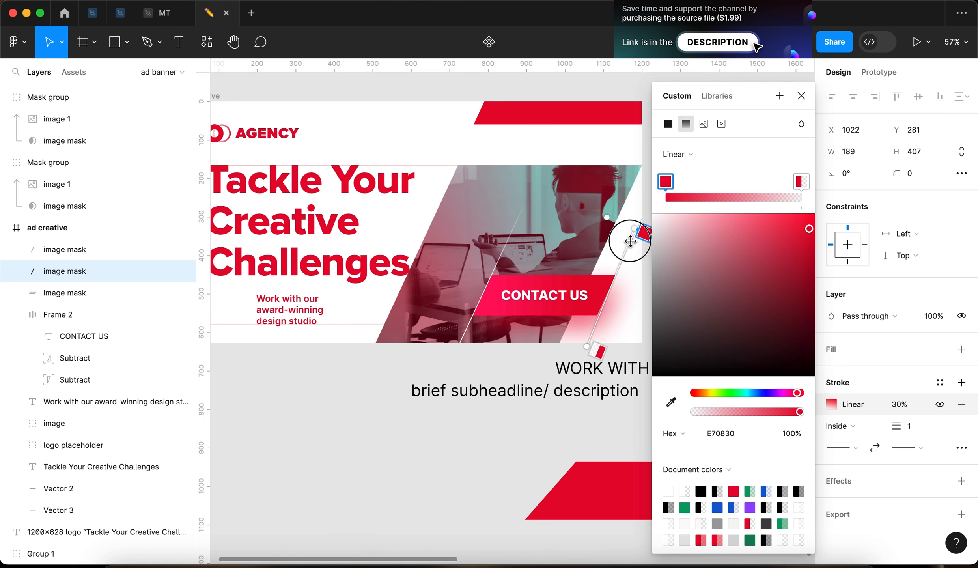
drag(576, 357, 573, 361)
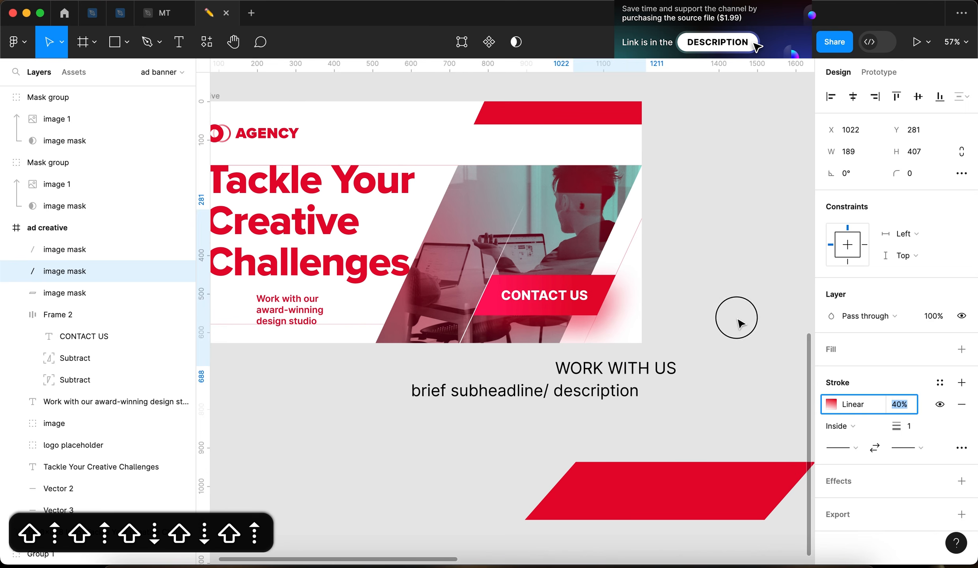
click(738, 321)
Step: Lower the stroke opacity of the thin horizontal line near the banner's bottom edge
scroll(738, 321, left, 2)
scroll(666, 323, left, 1)
scroll(457, 440, up, 2)
scroll(457, 441, left, 2)
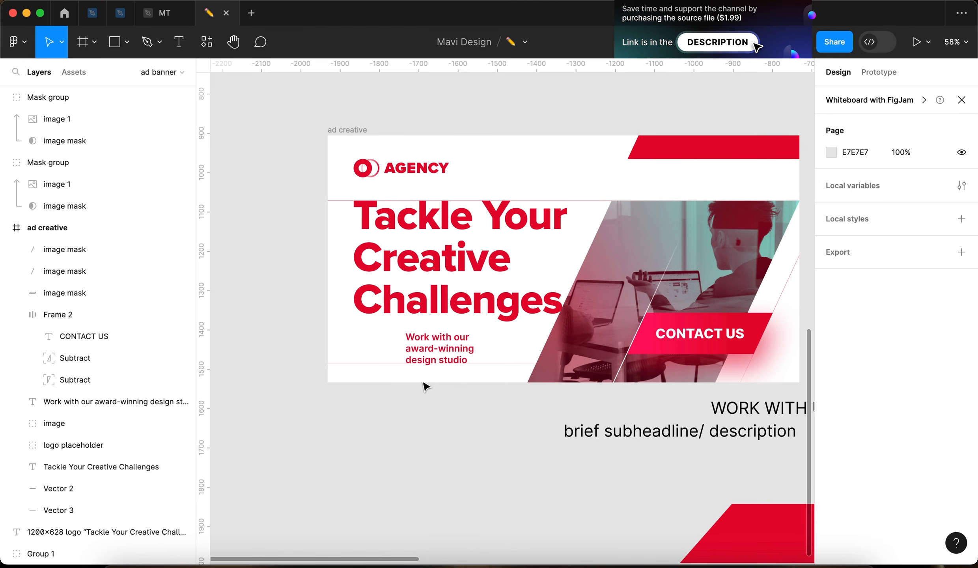
click(379, 362)
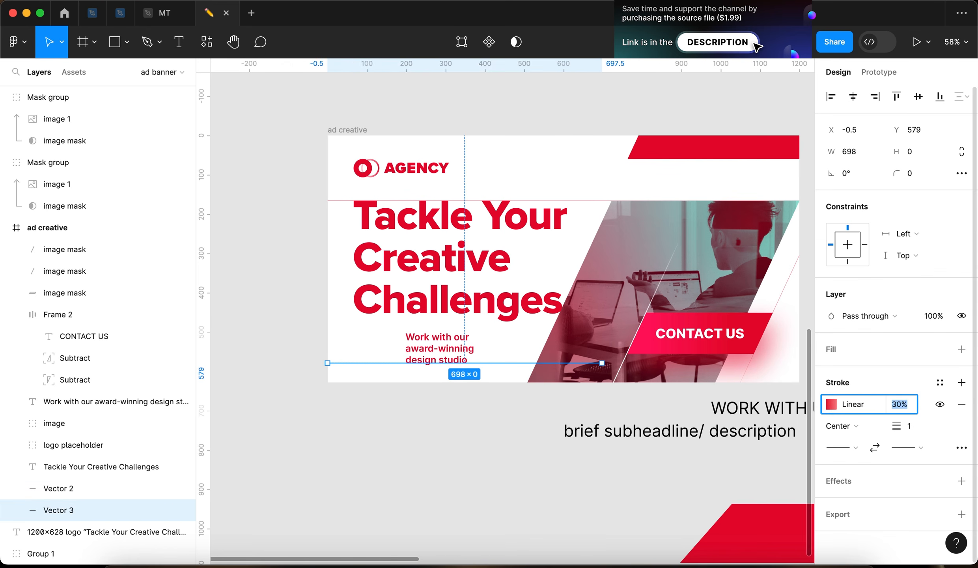
key(shift+Down)
key(shift+Down)
key(Down)
key(Down)
Step: Move the leftover WORK WITH US and brief subheadline texts away from the banner, out to its right
scroll(601, 301, down, 5)
click(600, 301)
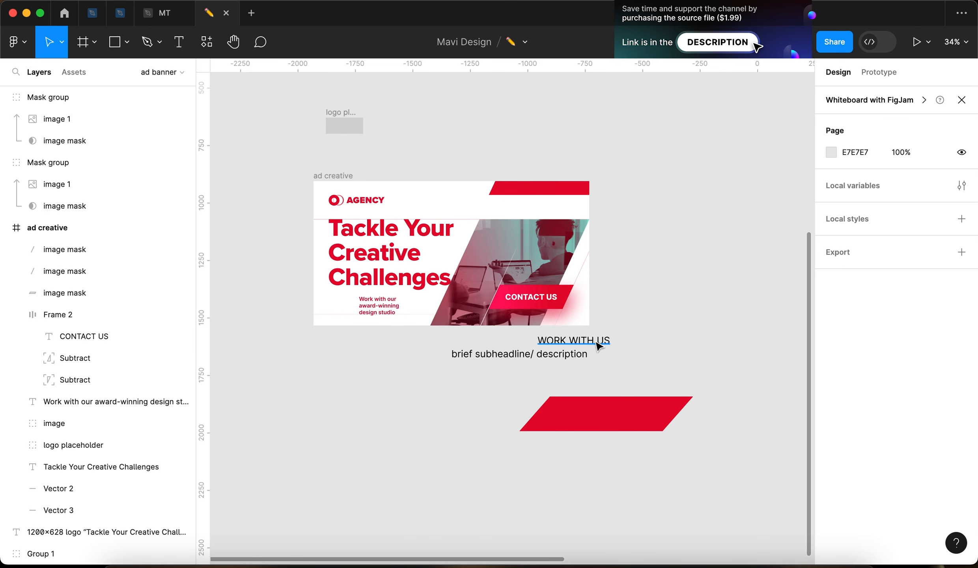
drag(684, 366, 692, 267)
click(672, 375)
scroll(672, 373, down, 6)
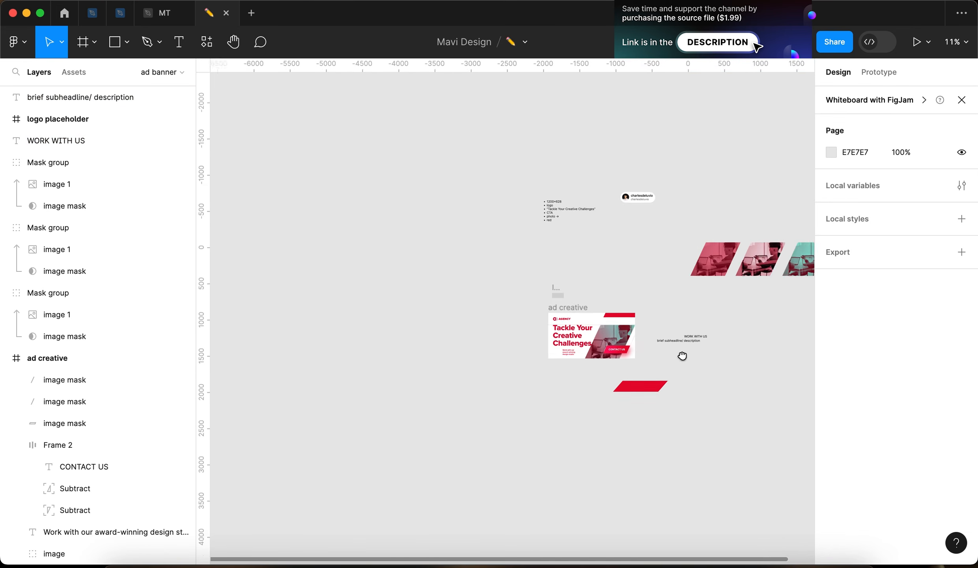
drag(680, 356, 612, 353)
Step: Add a second fill to the Tackle Your Creative Challenges headline, sampling dark red 810E24 from the man's hair in the photo
scroll(598, 351, up, 5)
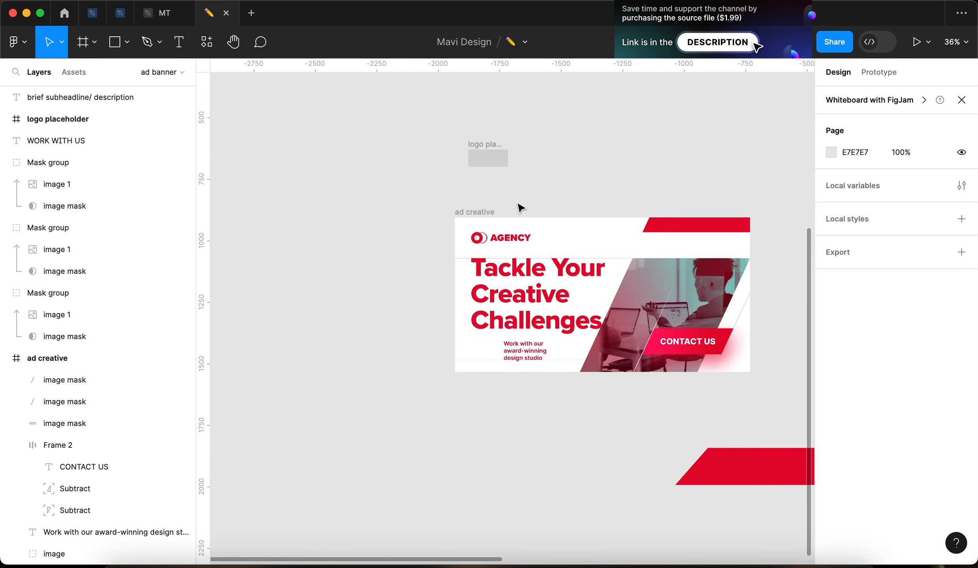
scroll(518, 208, right, 2)
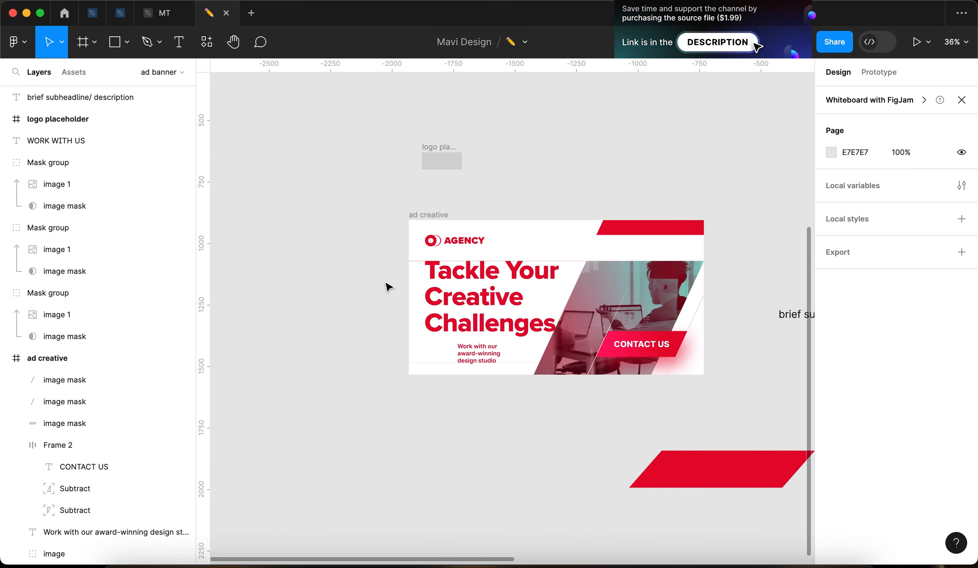
click(424, 292)
scroll(506, 308, up, 5)
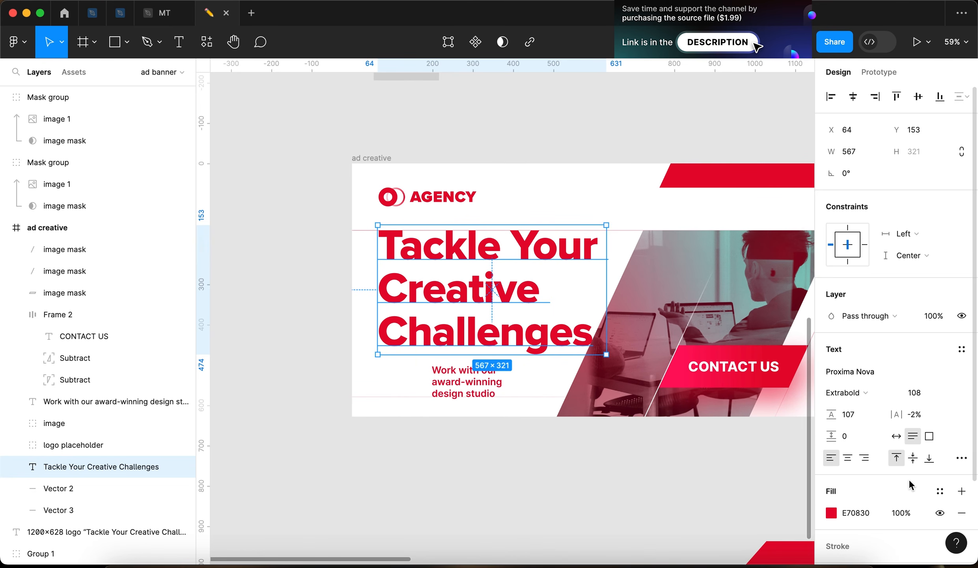
click(961, 491)
click(831, 514)
click(670, 402)
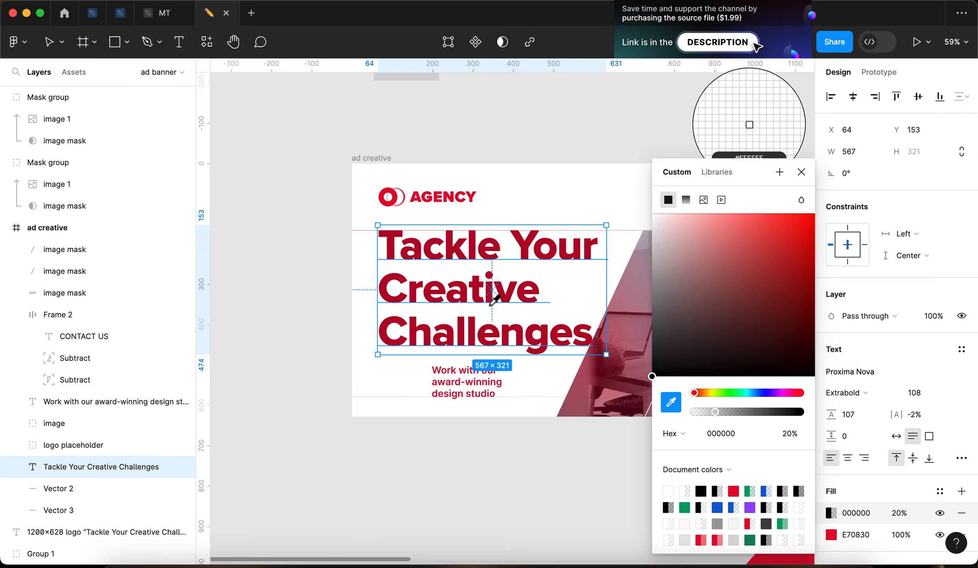
scroll(550, 212, right, 5)
scroll(550, 224, up, 5)
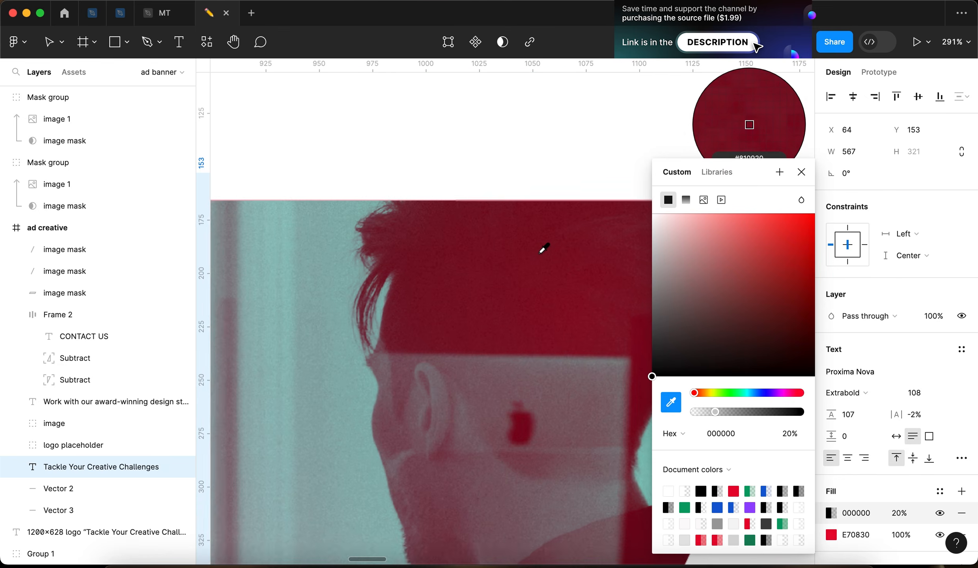
click(541, 253)
scroll(541, 256, down, 5)
scroll(541, 255, left, 5)
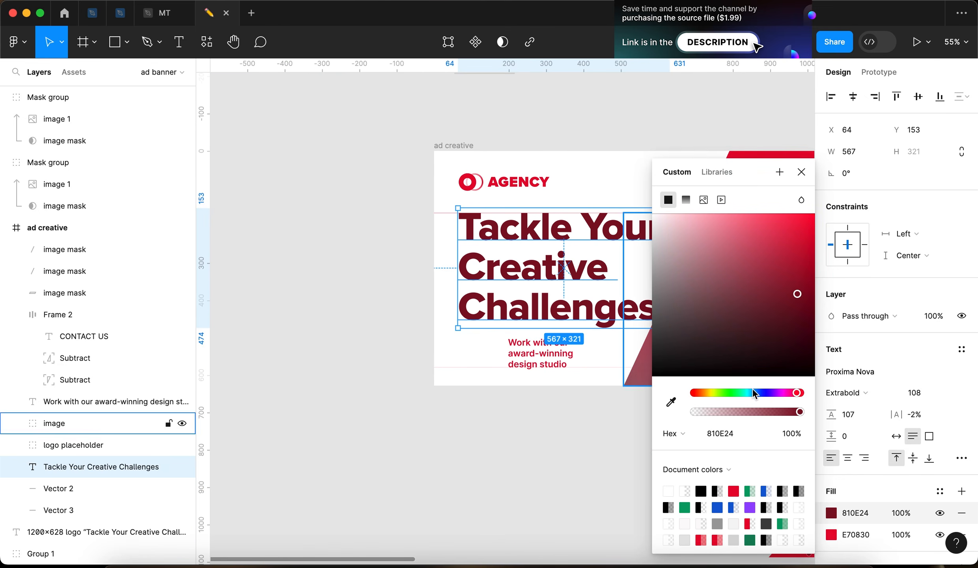
Step: Change the headline's dark red fill to a radial gradient centred at the headline's upper-left corner and fading out toward the word Your
click(685, 200)
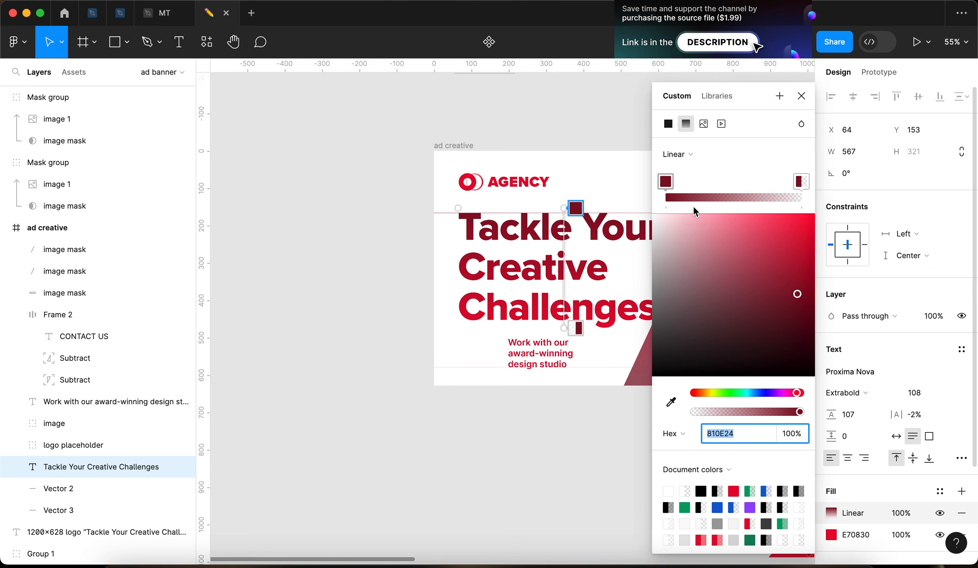
click(694, 154)
click(699, 167)
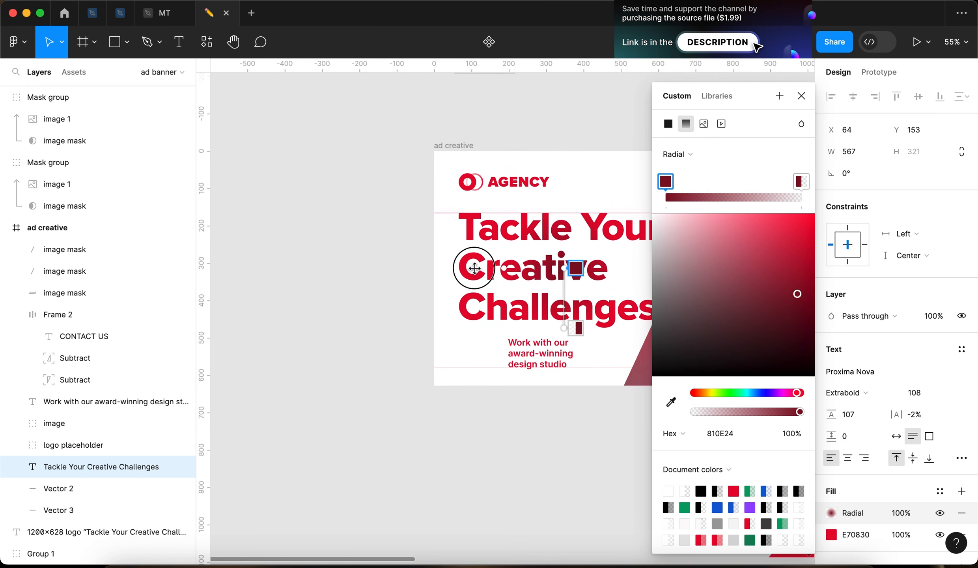
drag(562, 269, 471, 227)
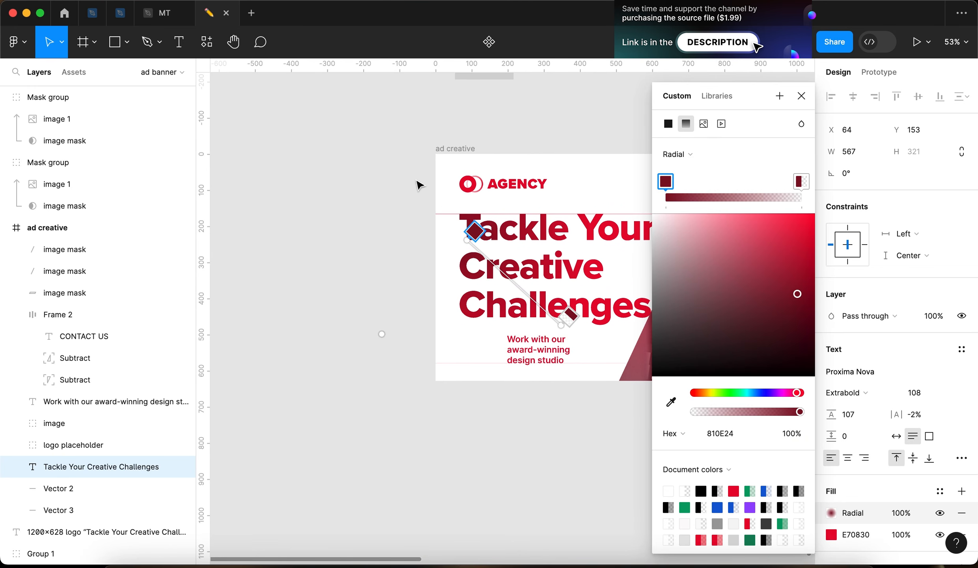
scroll(471, 274, right, 8)
drag(404, 353, 451, 256)
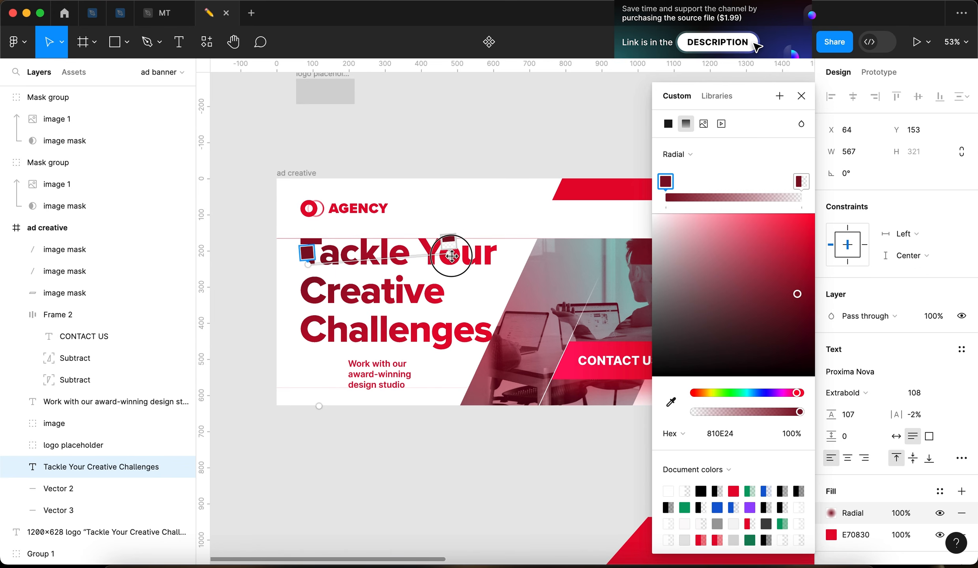
mouse_move(306, 262)
mouse_down()
mouse_move(286, 253)
mouse_move(297, 257)
mouse_up()
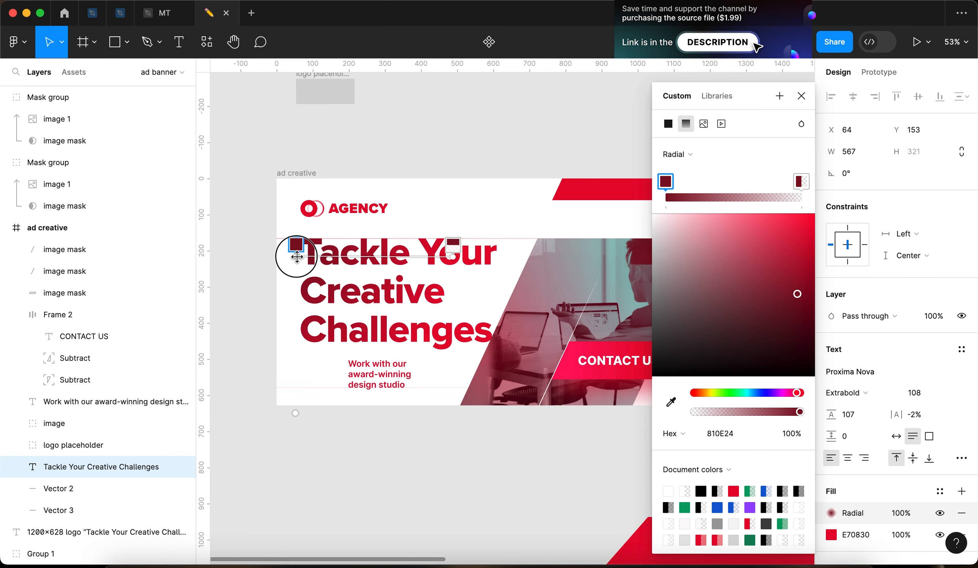
Step: Try a lower opacity for the headline's radial fill and restore it to 100%
click(898, 513)
key(shift+Down)
key(shift+Up)
key(shift+Up)
key(Return)
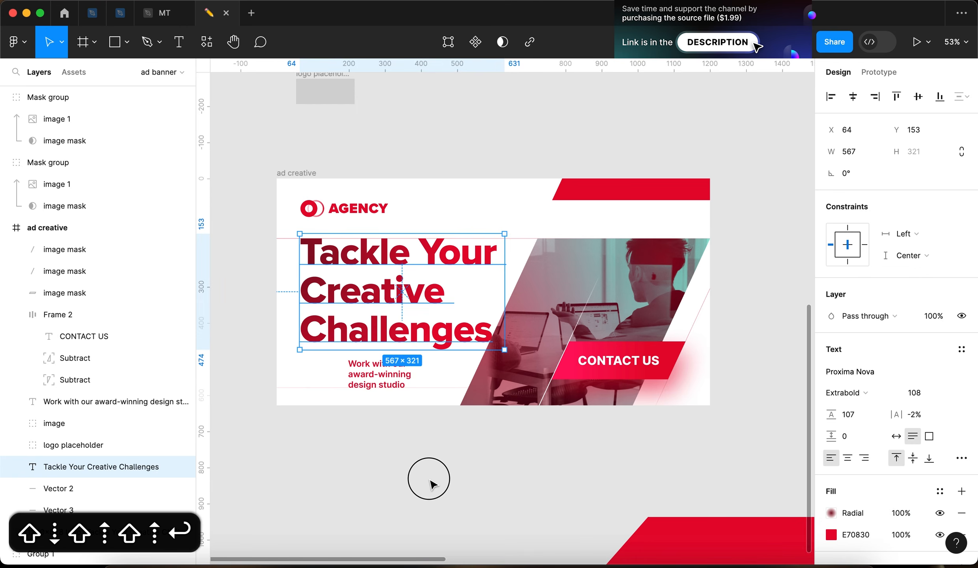
click(432, 484)
scroll(433, 485, down, 10)
scroll(432, 484, up, 10)
Step: Shift the headline's radial gradient centre slightly outward and pull its end in to just before the word Your
click(394, 276)
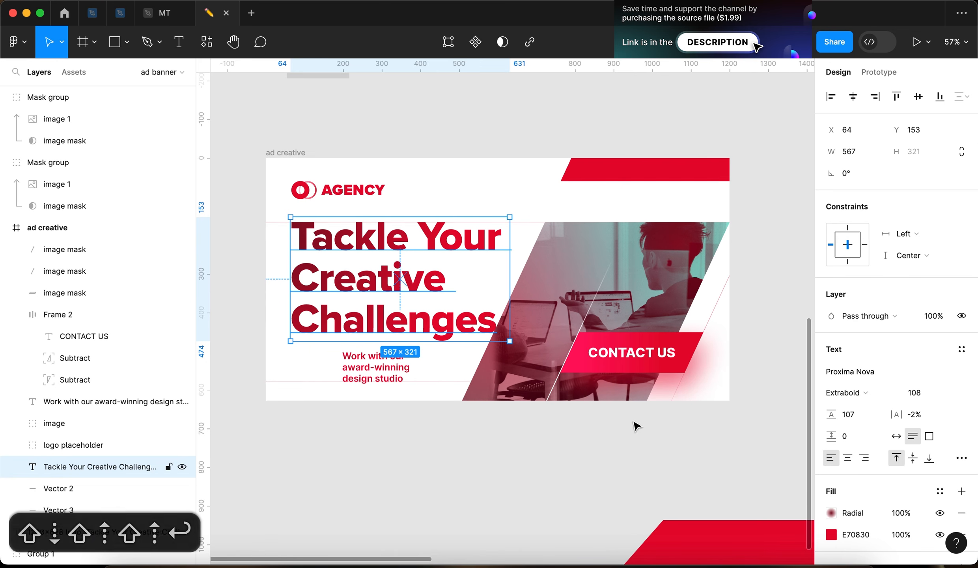
click(830, 512)
mouse_move(287, 241)
mouse_down()
mouse_move(212, 229)
mouse_move(286, 233)
mouse_up()
drag(453, 242, 411, 237)
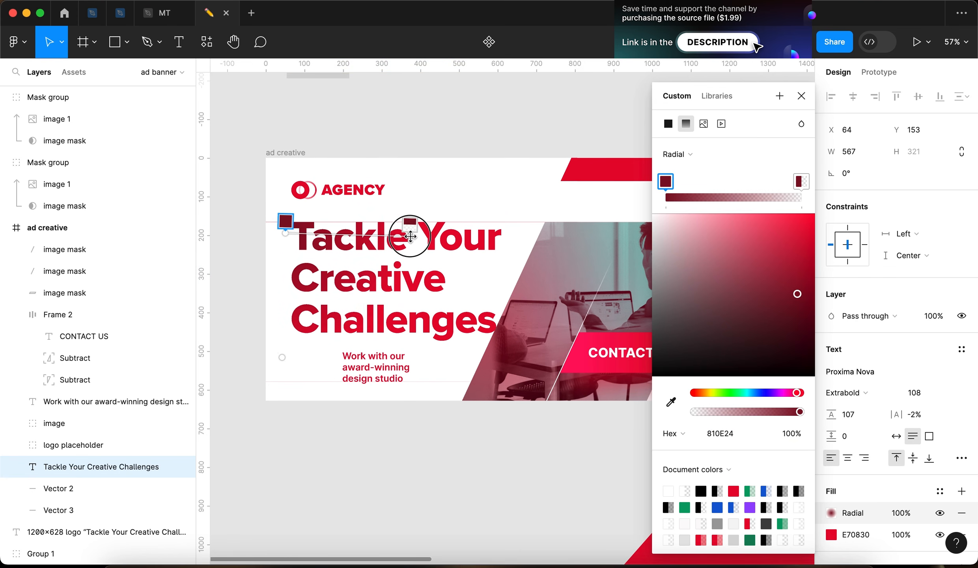
click(576, 105)
scroll(505, 103, down, 3)
scroll(504, 100, down, 3)
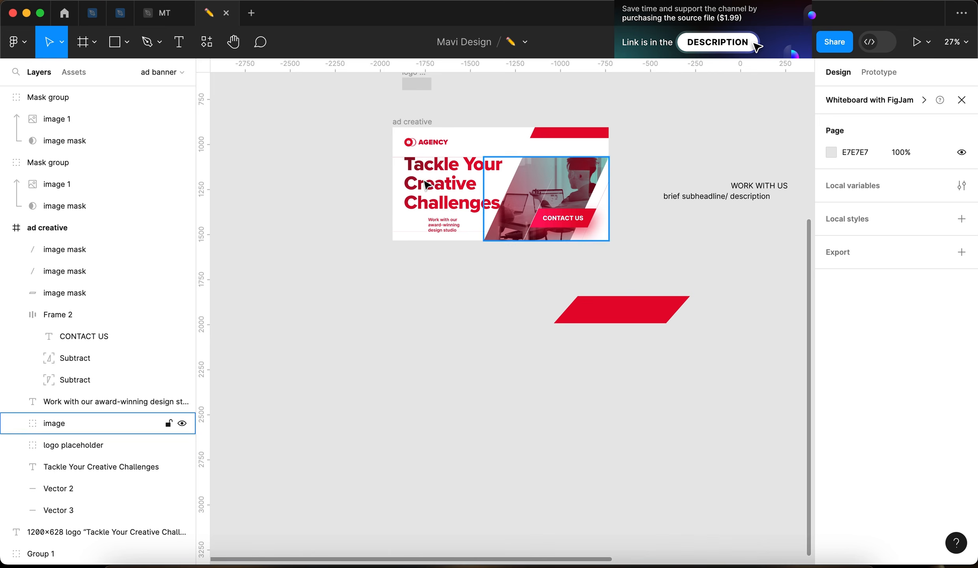
Step: Hide the radial gradient fill on the Tackle Your Creative Challenges headline
click(99, 467)
scroll(413, 185, up, 5)
click(939, 513)
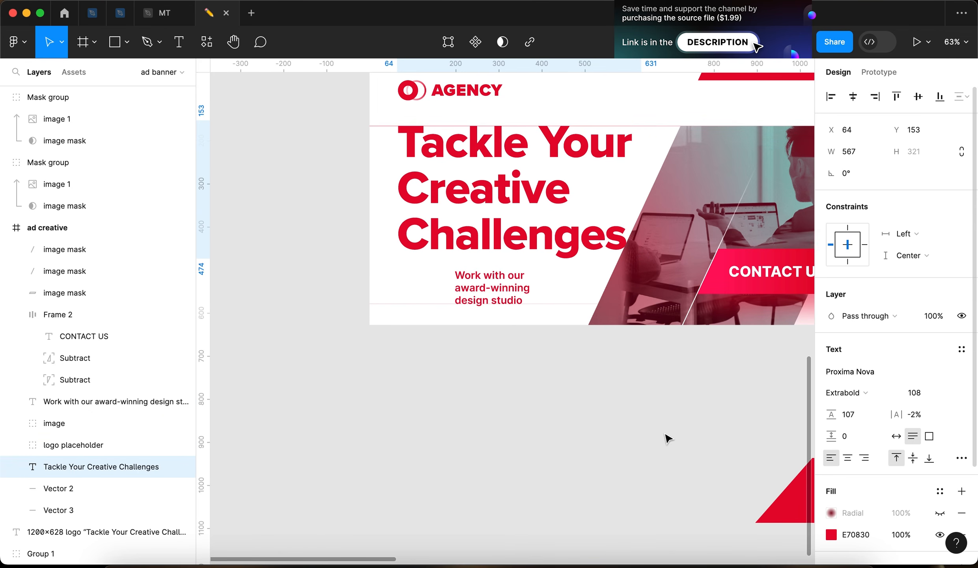
Step: Show the radial gradient fill on the Tackle Your Creative Challenges headline again
click(665, 436)
scroll(410, 286, down, 1)
scroll(410, 286, down, 3)
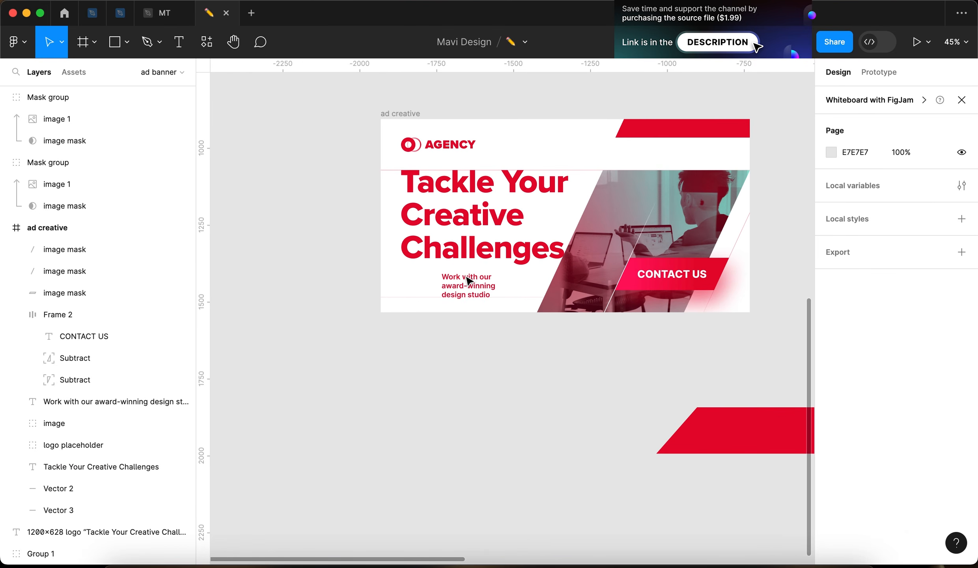
click(442, 269)
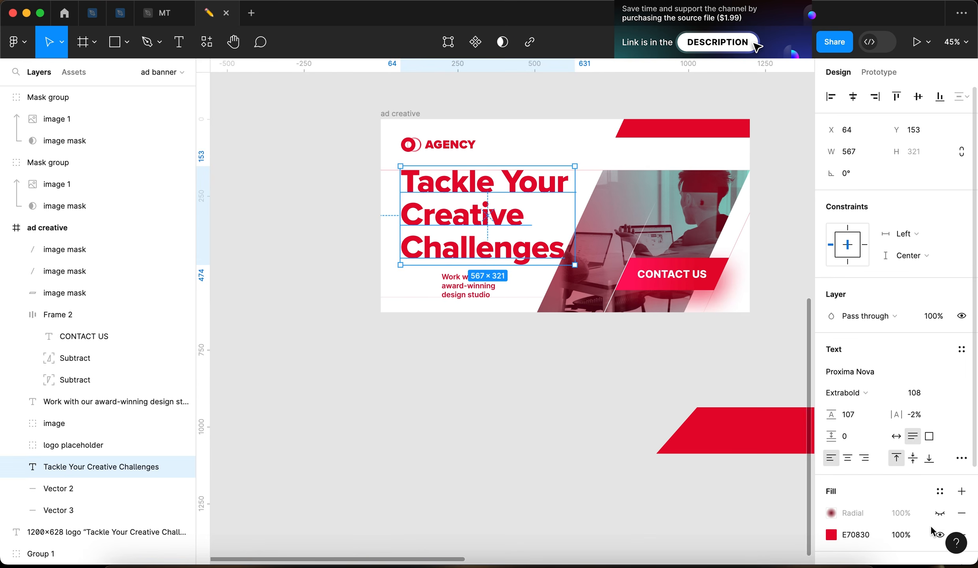
click(443, 439)
scroll(473, 336, up, 4)
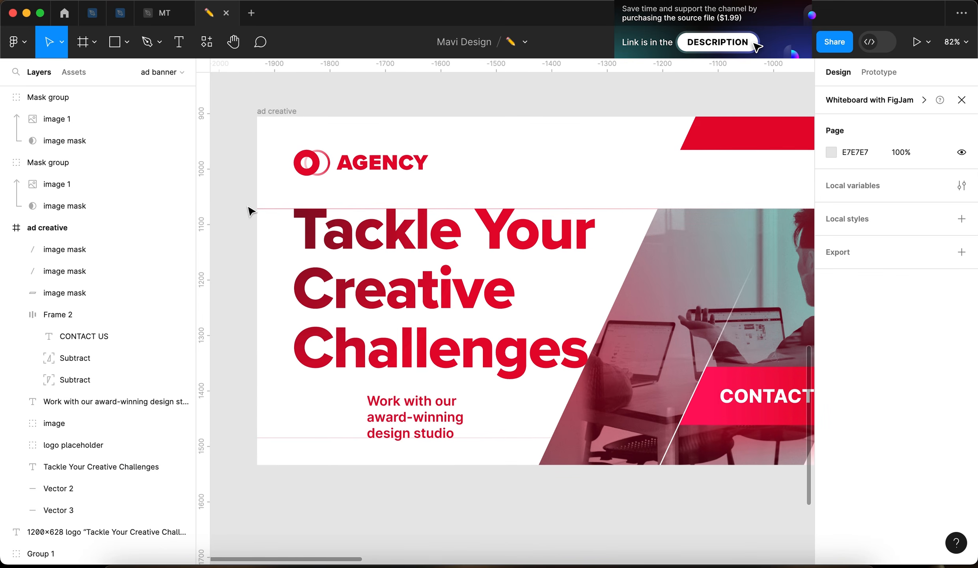
Step: Recolour the start of the upper horizontal line's stroke gradient to dark red 8B0D25, sampled from the headline's letter T
click(268, 209)
scroll(270, 211, up, 5)
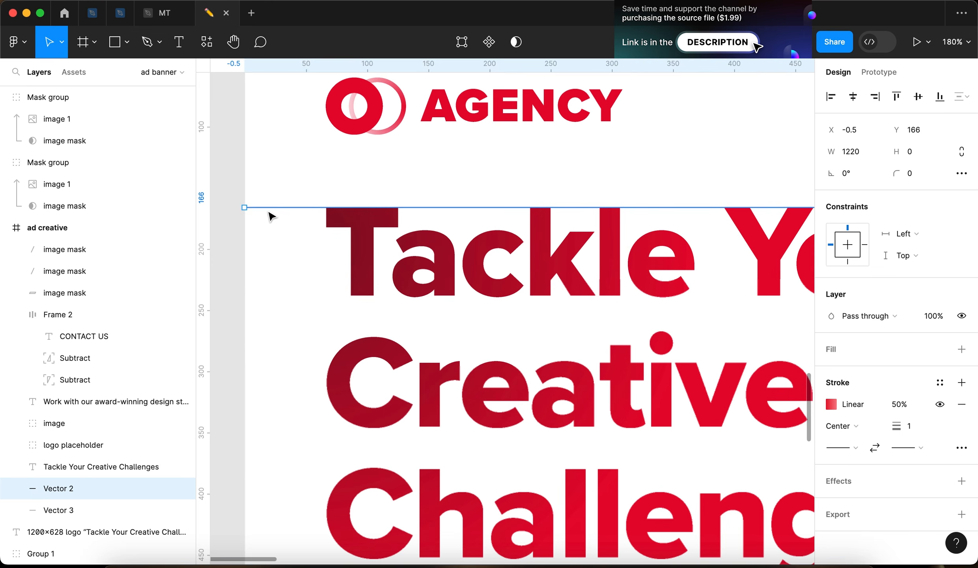
click(836, 406)
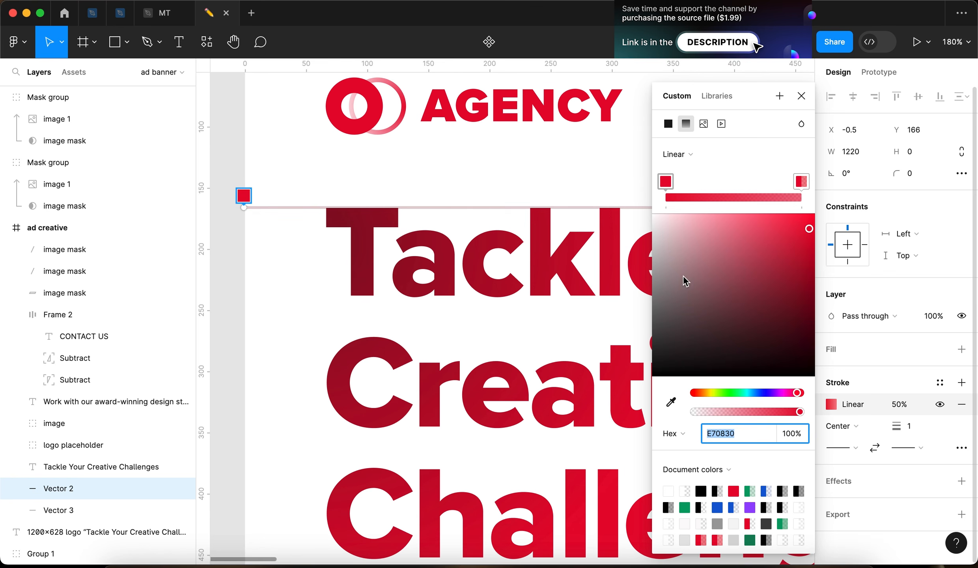
click(671, 402)
click(335, 215)
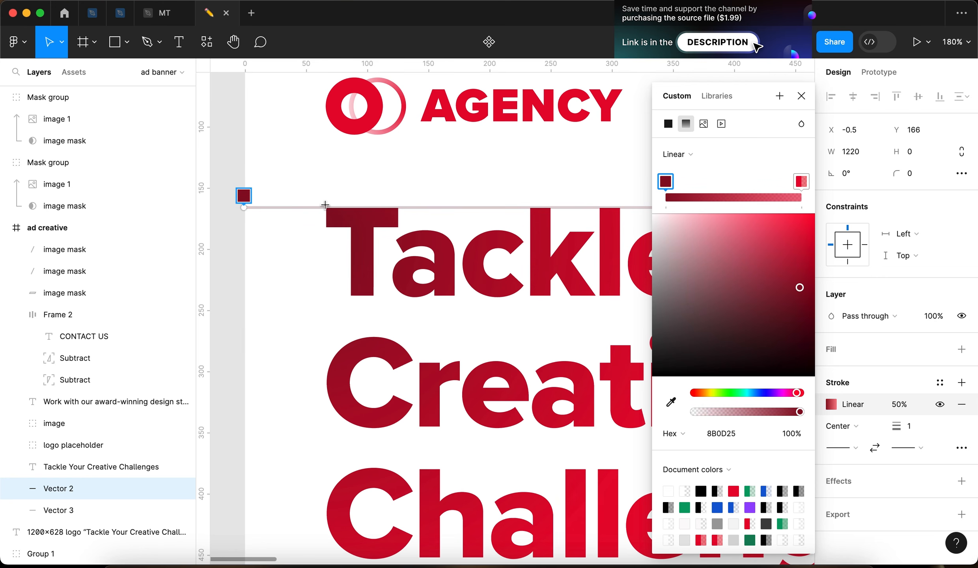
key(Return)
click(240, 168)
scroll(240, 168, down, 5)
scroll(341, 245, down, 5)
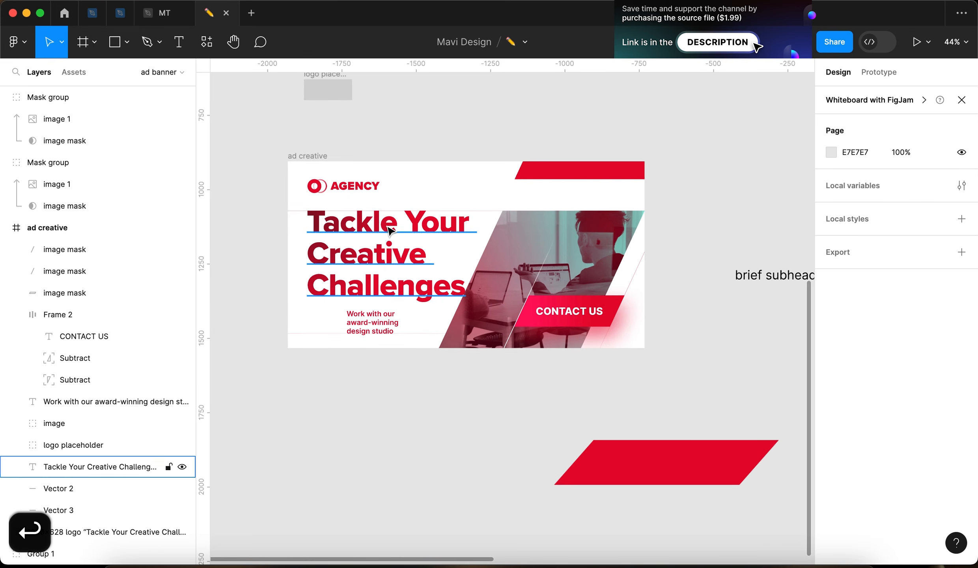
Step: Recolour the start of the lower horizontal line's stroke gradient to the headline's dark red with the eyedropper
click(266, 273)
scroll(266, 273, up, 5)
click(347, 395)
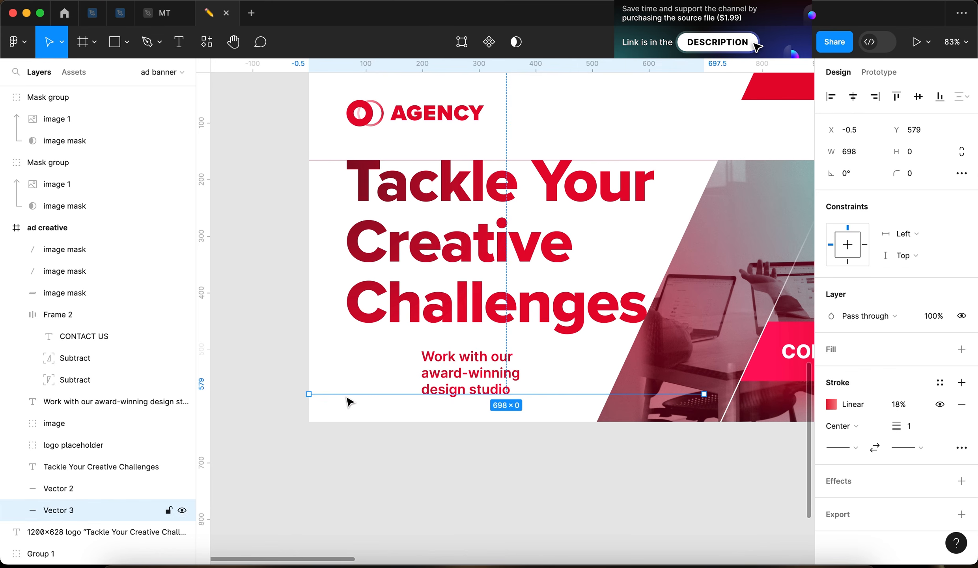
click(831, 404)
click(665, 182)
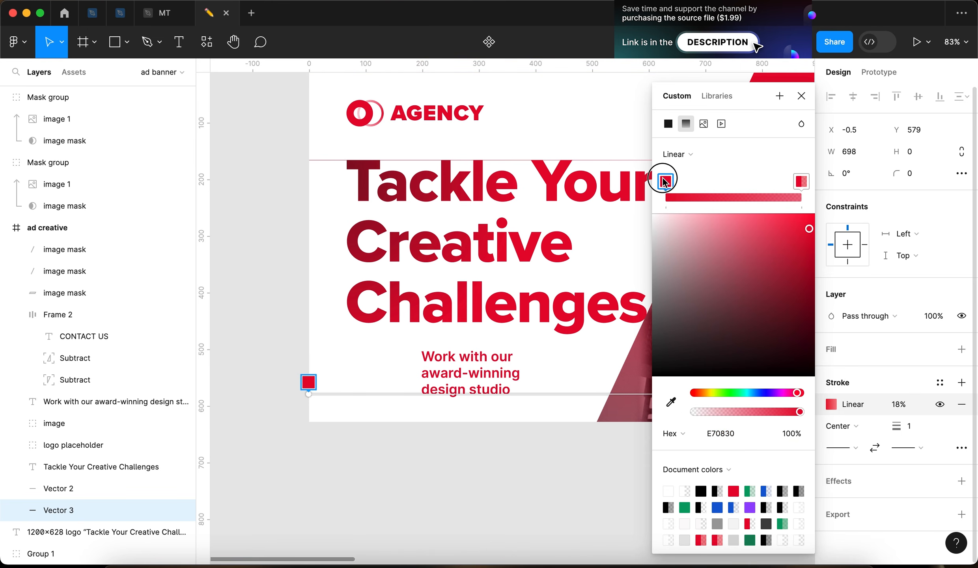
click(670, 401)
key(Return)
click(258, 234)
Step: Stretch the headline's radial gradient vertically so its dark area extends down beyond the banner's lower edge
scroll(258, 234, down, 5)
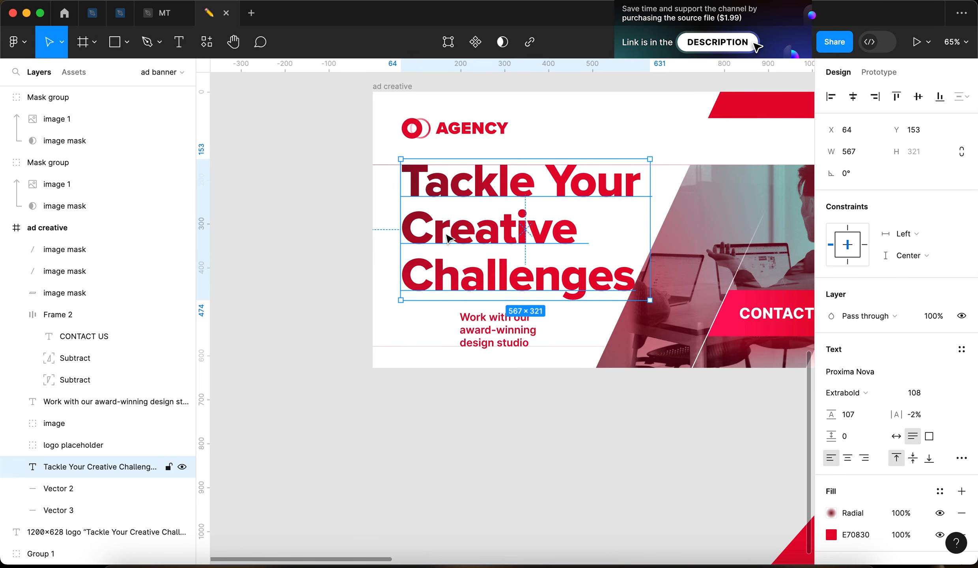
click(831, 513)
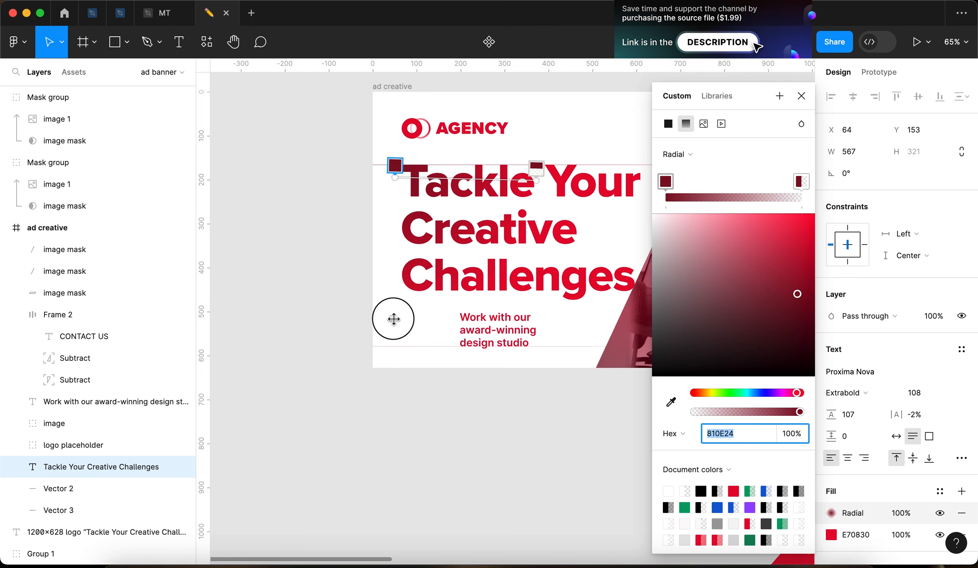
drag(393, 318, 366, 451)
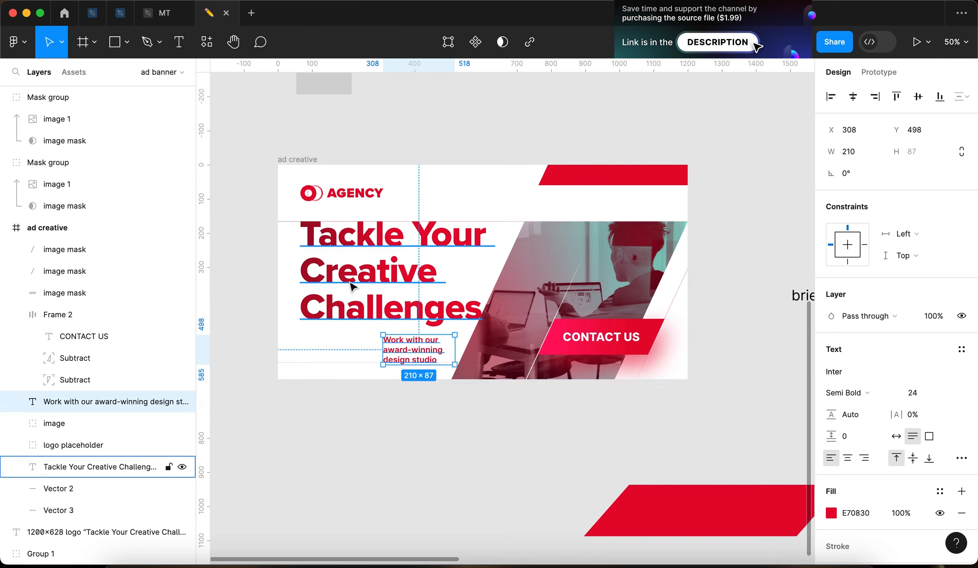
Step: Duplicate the lower horizontal line, rotate the copy to -90°, and place it at X 308 along the end of the AGENCY logo
key(alt)
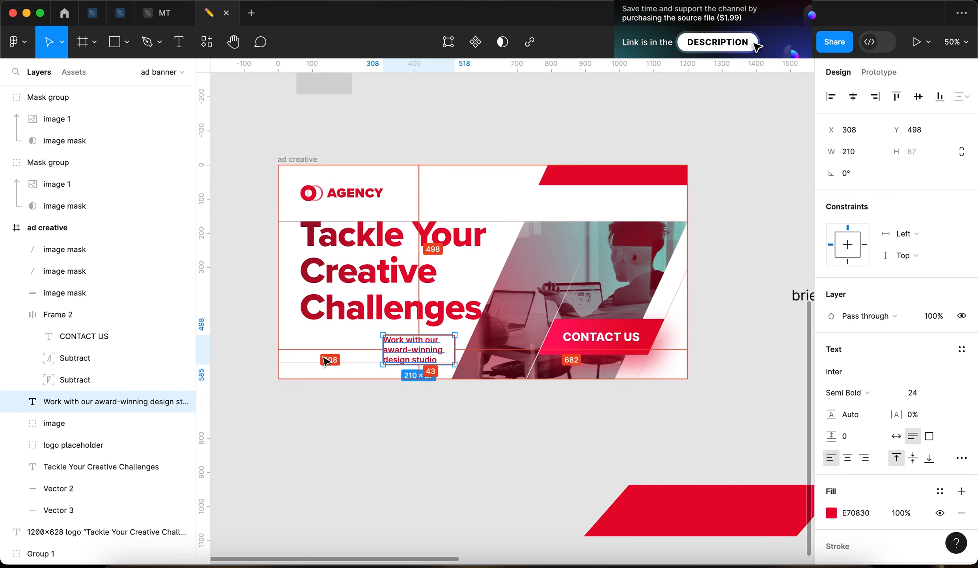
drag(326, 363, 336, 453)
drag(525, 453, 433, 350)
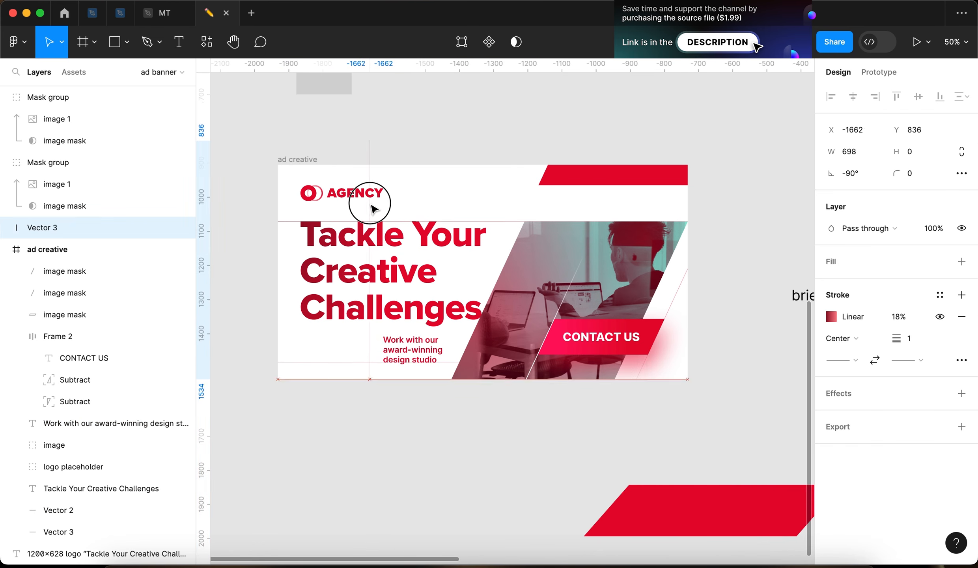
drag(370, 205, 380, 224)
scroll(371, 171, up, 10)
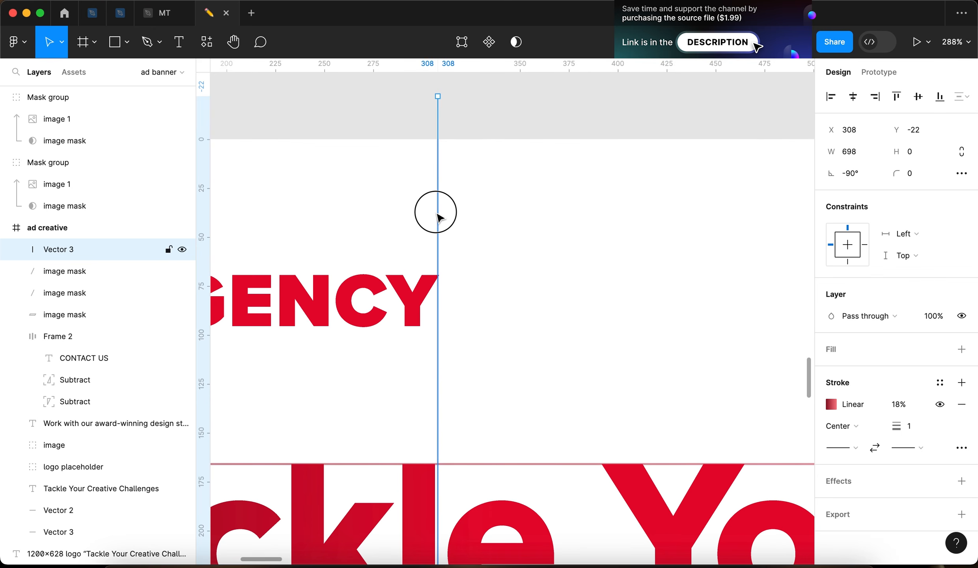
shift+click(410, 304)
click(596, 205)
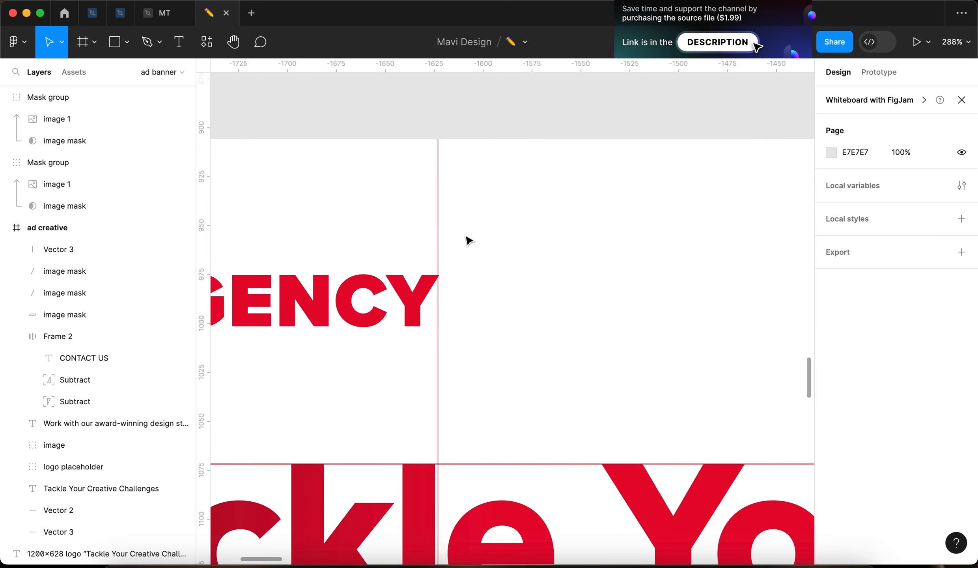
Step: Shift the Work with our award-winning design studio text to X 307 so its letters line up with the vertical line
scroll(467, 350, down, 10)
scroll(459, 346, down, 5)
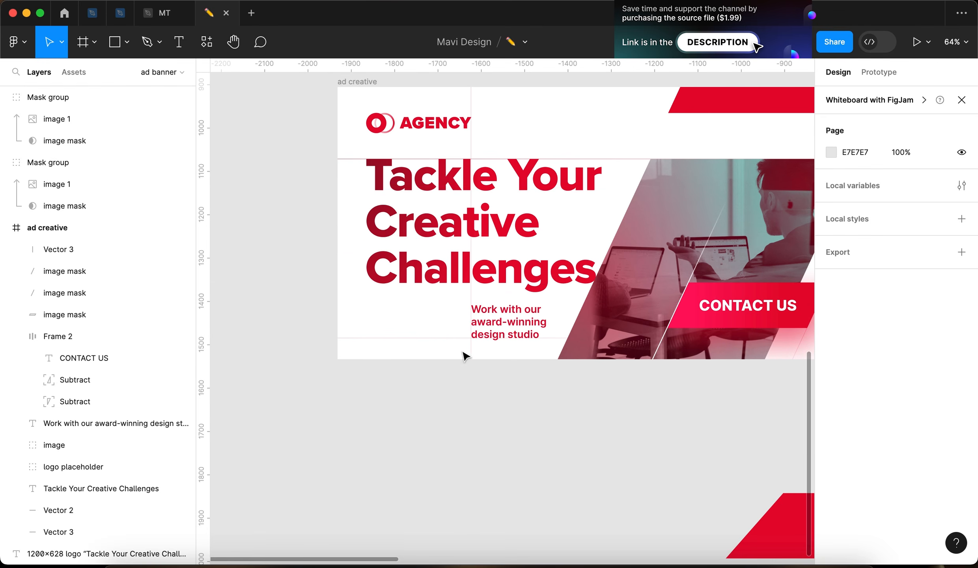
click(506, 318)
scroll(513, 307, up, 10)
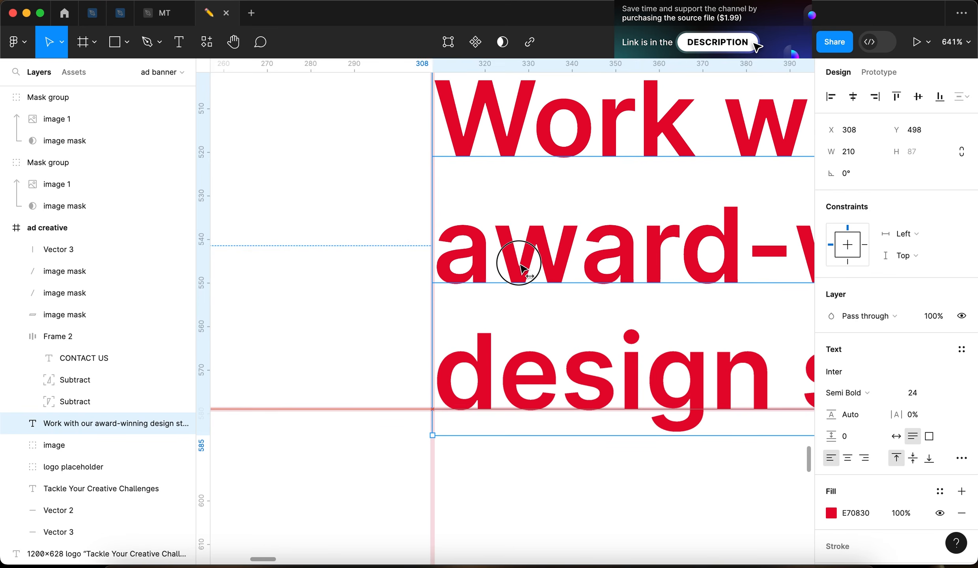
drag(527, 267, 522, 267)
scroll(524, 261, down, 8)
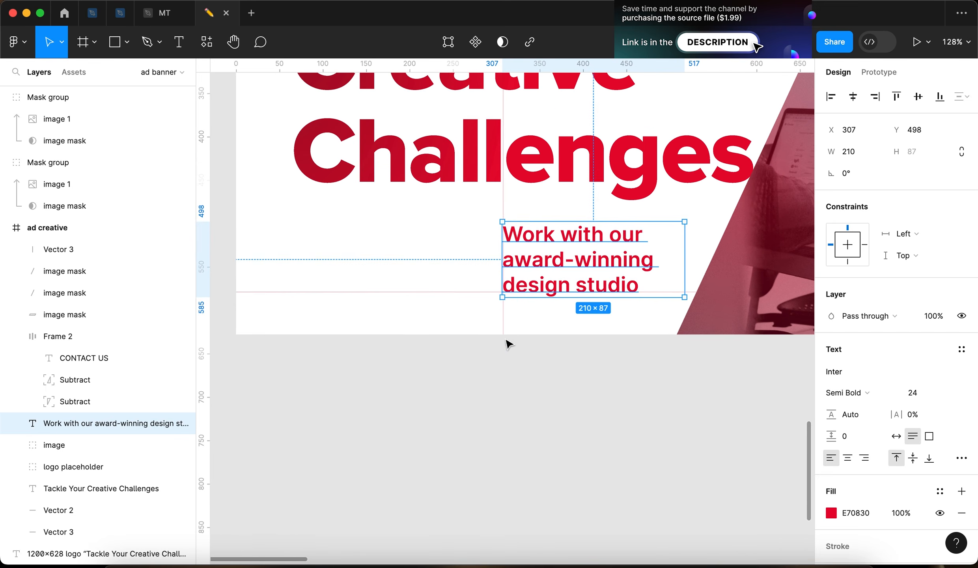
Step: Give the vertical line a solid E70830 stroke sampled from the tagline text
click(504, 335)
scroll(579, 240, up, 8)
key(i)
click(544, 234)
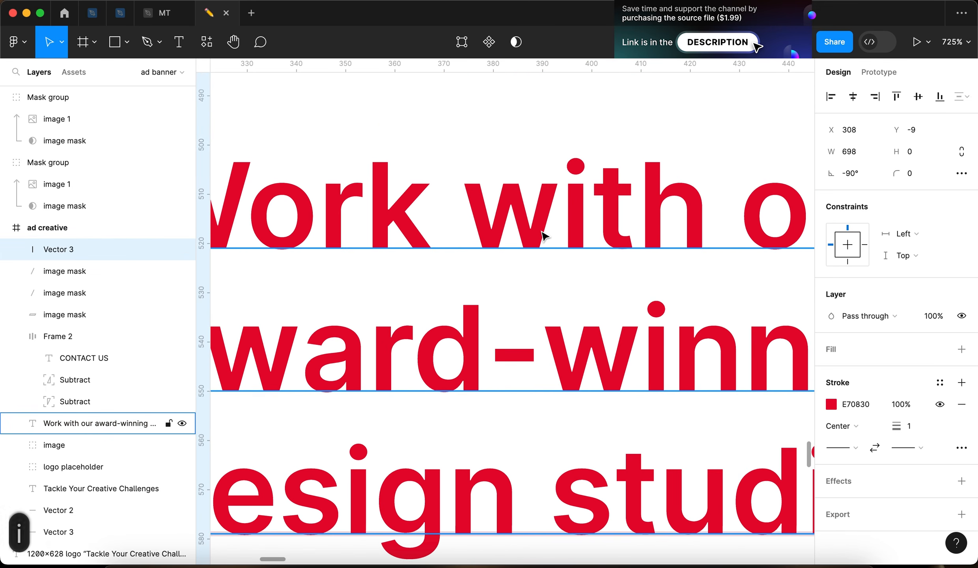
scroll(542, 235, down, 12)
Step: Lower the vertical line's stroke opacity to 22%
click(543, 256)
scroll(540, 232, up, 2)
click(512, 168)
click(900, 404)
key(shift+Down)
key(shift+Down)
key(shift+Down)
key(shift+Down)
key(shift+Down)
key(shift+Down)
key(shift+Down)
key(shift+Down)
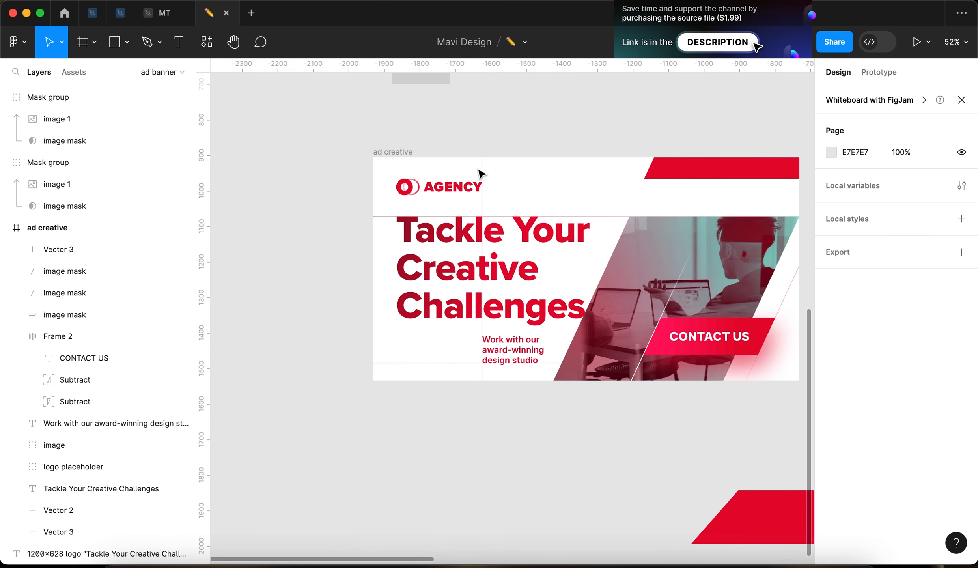
click(481, 171)
click(898, 405)
key(shift+Down)
key(Up)
key(Up)
scroll(518, 478, down, 4)
click(904, 406)
key(shift+Up)
click(451, 484)
Step: Copy the upper red parallelogram into the banner's lower-left corner, sized 225 × 49 at X -161, Y 579, below the lower thin line
scroll(438, 471, up, 6)
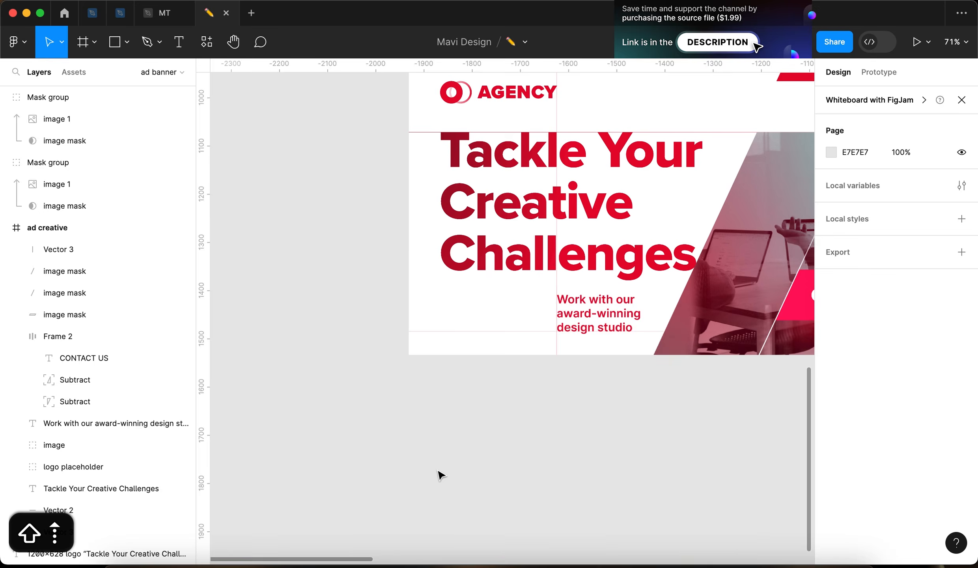
scroll(438, 471, up, 2)
scroll(438, 470, left, 1)
scroll(438, 470, right, 2)
scroll(438, 470, up, 1)
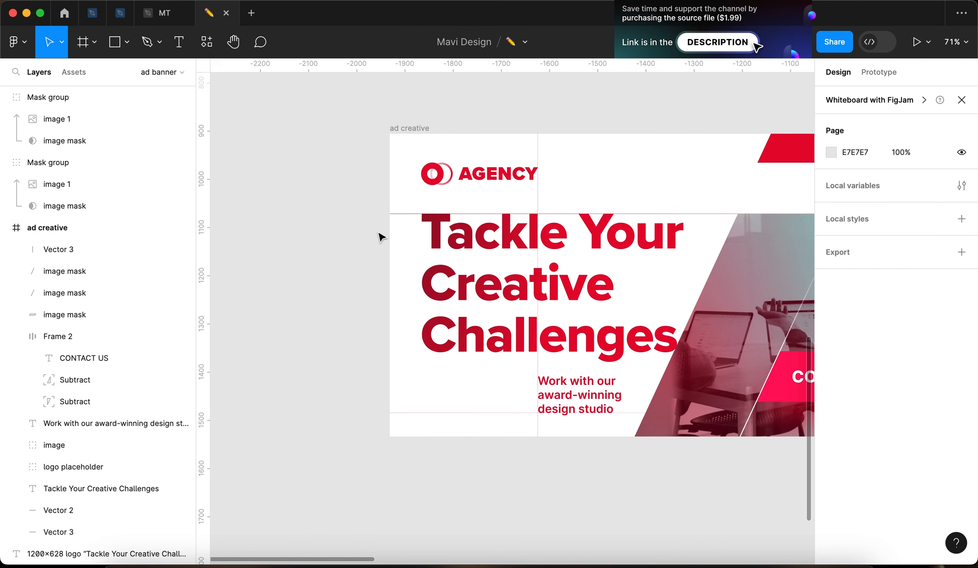
scroll(378, 233, down, 4)
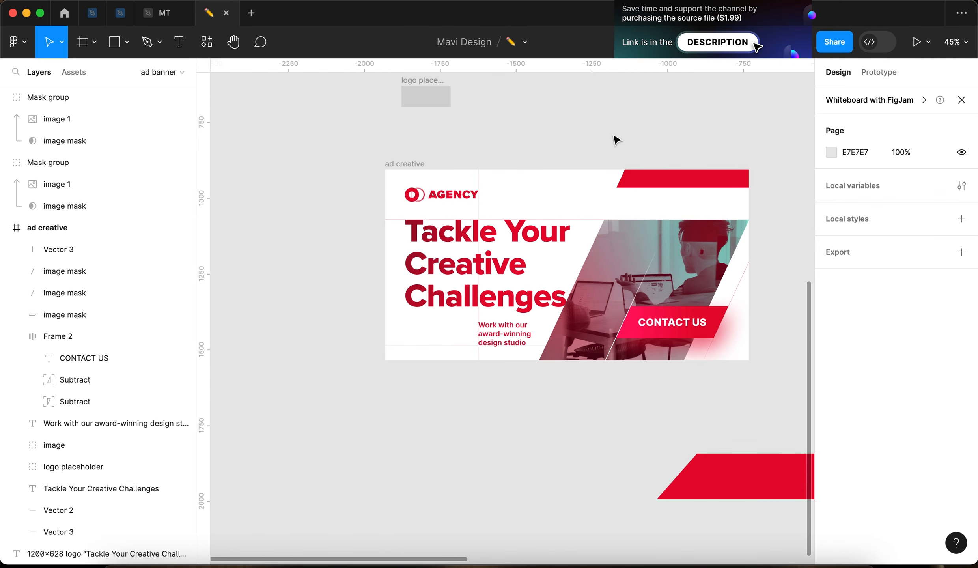
scroll(602, 160, up, 3)
drag(736, 192, 339, 416)
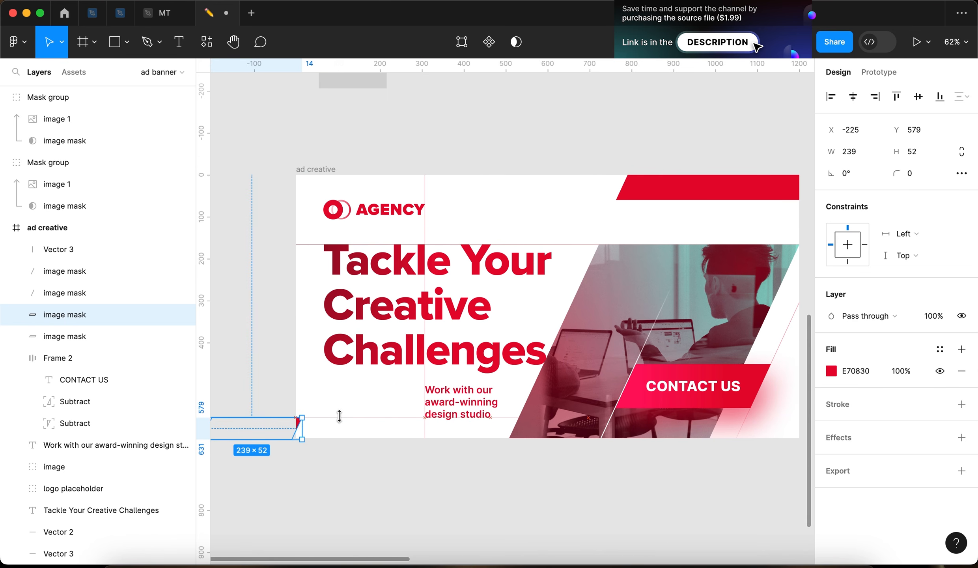
drag(551, 388, 450, 388)
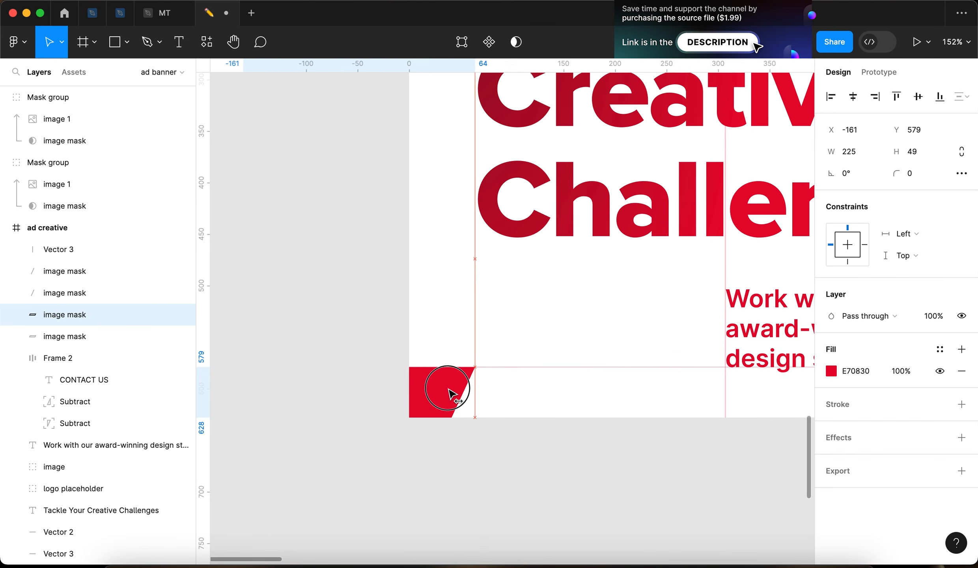
scroll(452, 388, down, 10)
click(496, 454)
Step: Align the lower-left red parallelogram's edge to the headline using a temporary copy of the vertical line at X 68, and delete that copy
scroll(545, 415, up, 10)
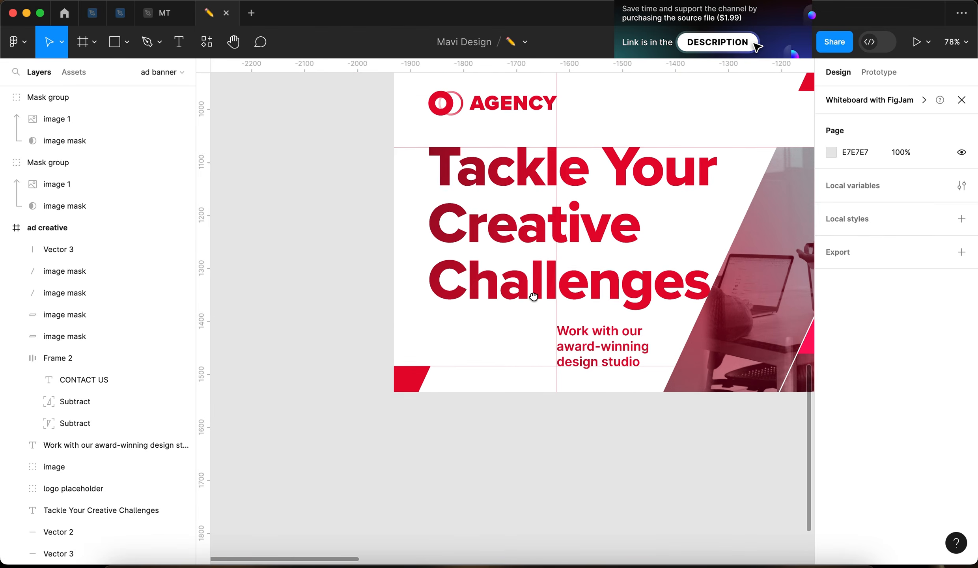
scroll(399, 368, up, 3)
click(469, 441)
drag(774, 287, 495, 293)
click(331, 289)
scroll(345, 318, down, 3)
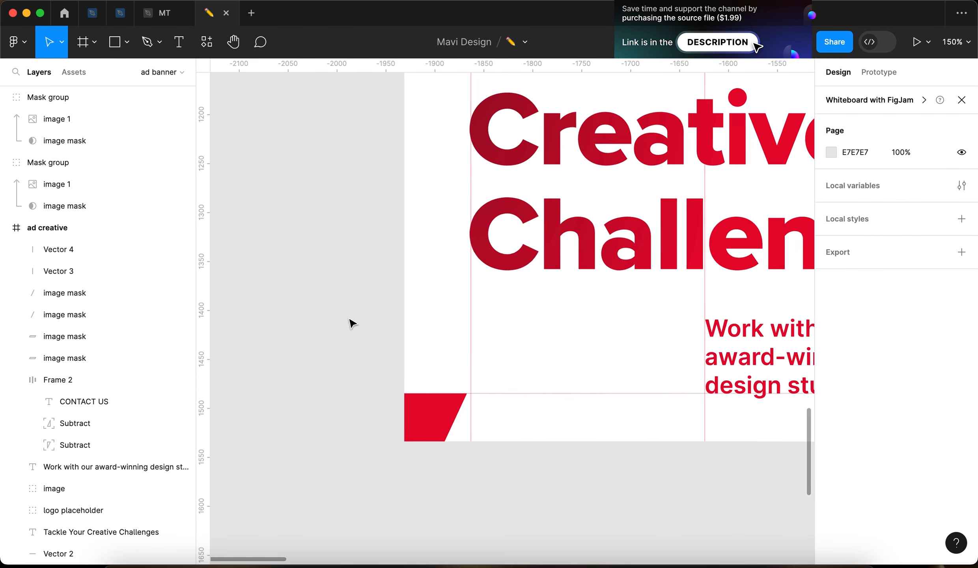
scroll(457, 380, down, 5)
click(384, 361)
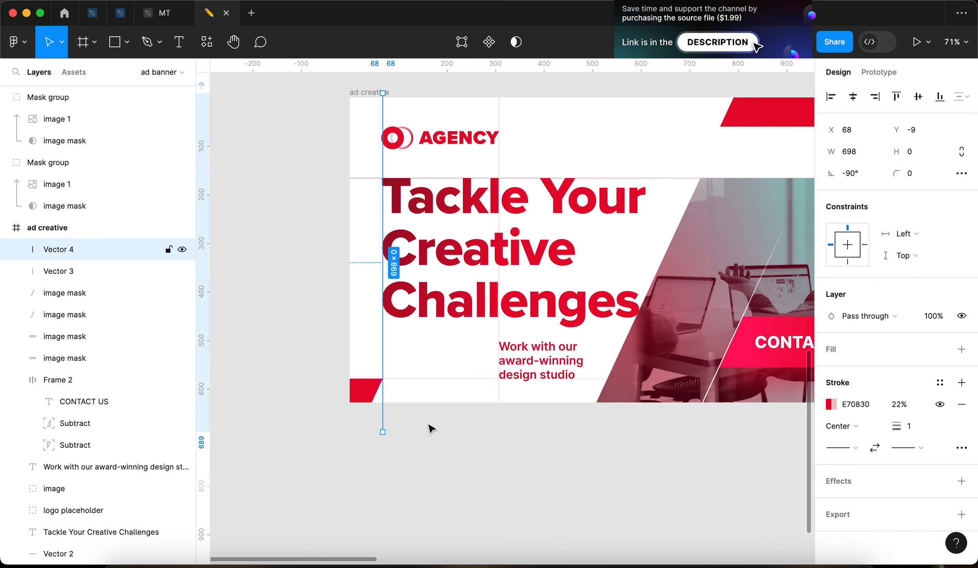
key(BackSpace)
scroll(447, 465, down, 5)
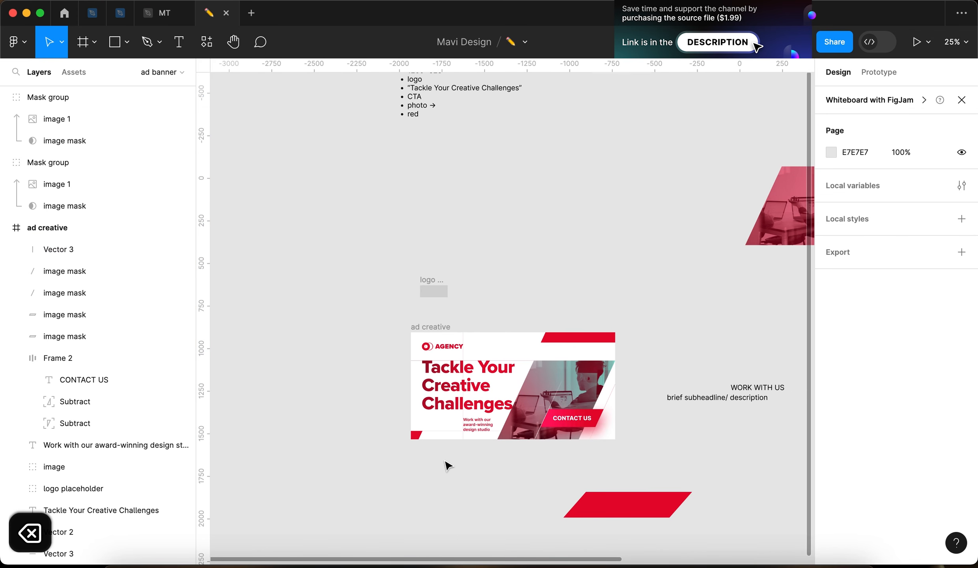
Step: Shorten the lower-left parallelogram by moving its two outer left points in to the banner's left edge
scroll(444, 461, up, 2)
scroll(355, 423, up, 5)
click(360, 425)
key(Return)
drag(236, 384, 302, 464)
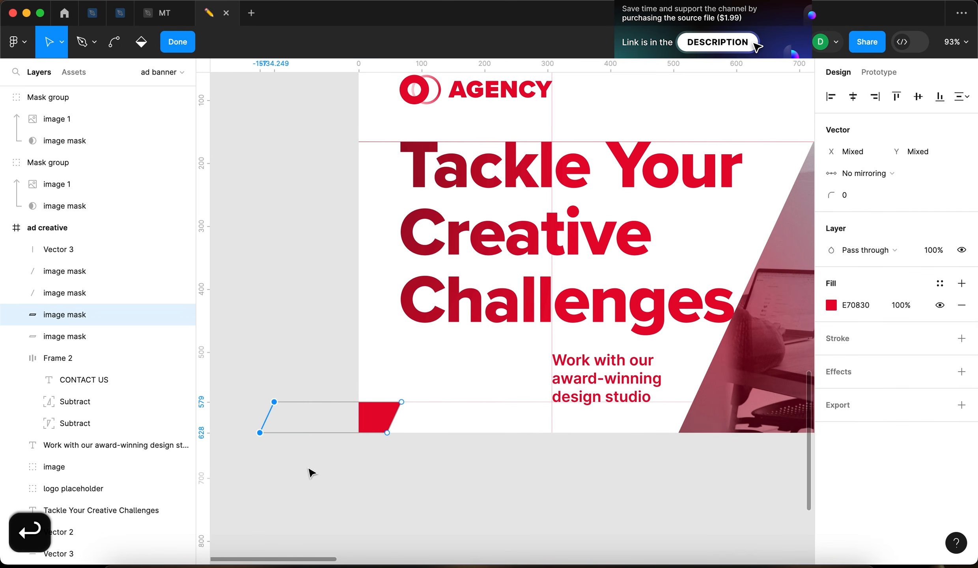
mouse_move(260, 434)
mouse_down()
mouse_move(356, 433)
mouse_move(362, 444)
mouse_up()
scroll(360, 435, up, 5)
key(Return)
click(273, 398)
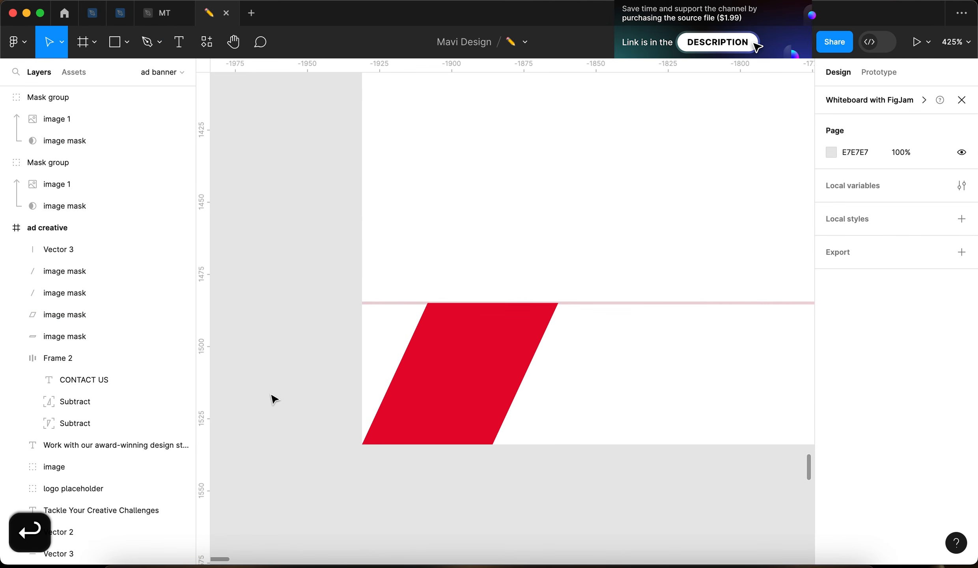
Step: Move the lower-left parallelogram's two left points outward past the banner's edge so the shape fills the corner
scroll(273, 398, down, 10)
scroll(293, 393, up, 4)
click(522, 329)
key(Return)
click(503, 337)
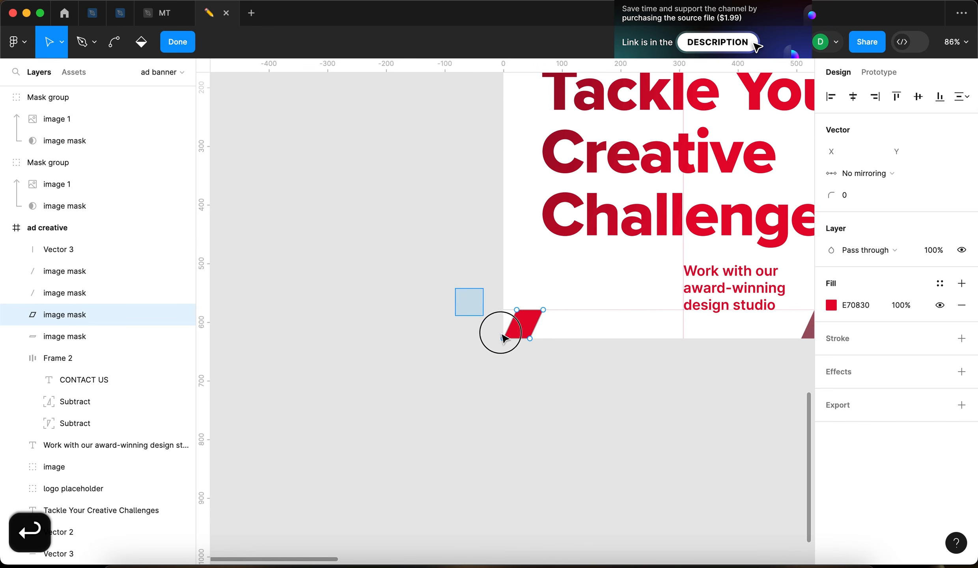
key(shift+Left)
key(shift+Left)
key(shift+Left)
key(shift+Left)
key(Return)
click(523, 391)
scroll(523, 390, down, 8)
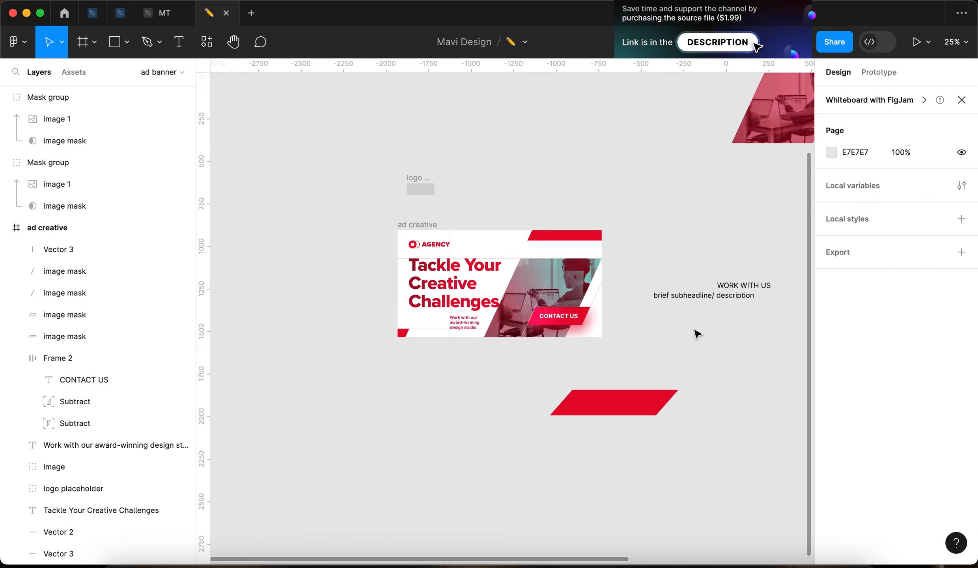
scroll(694, 331, up, 6)
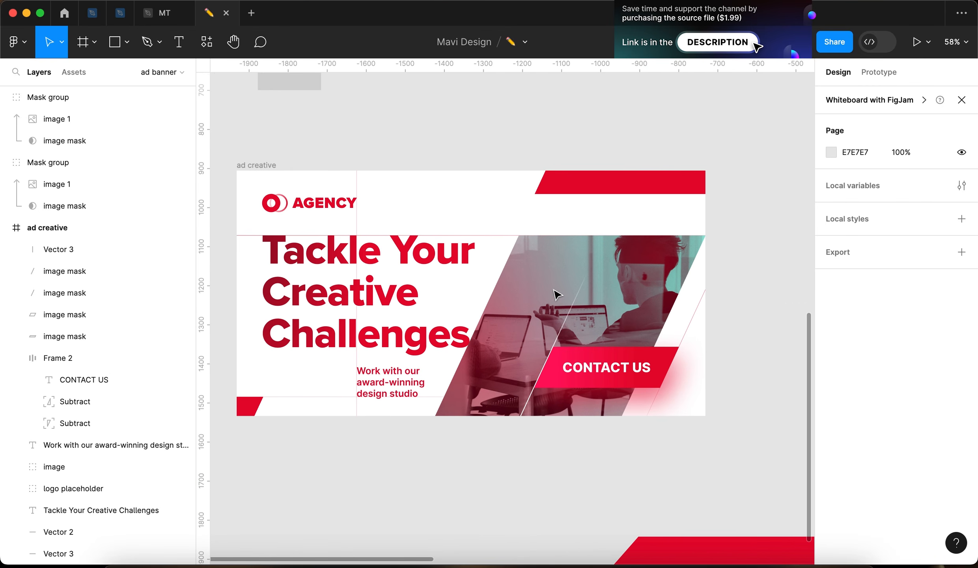
Step: Duplicate the whole ad creative banner frame onto empty canvas well apart from the original, at X 1002, Y 999
scroll(556, 294, down, 8)
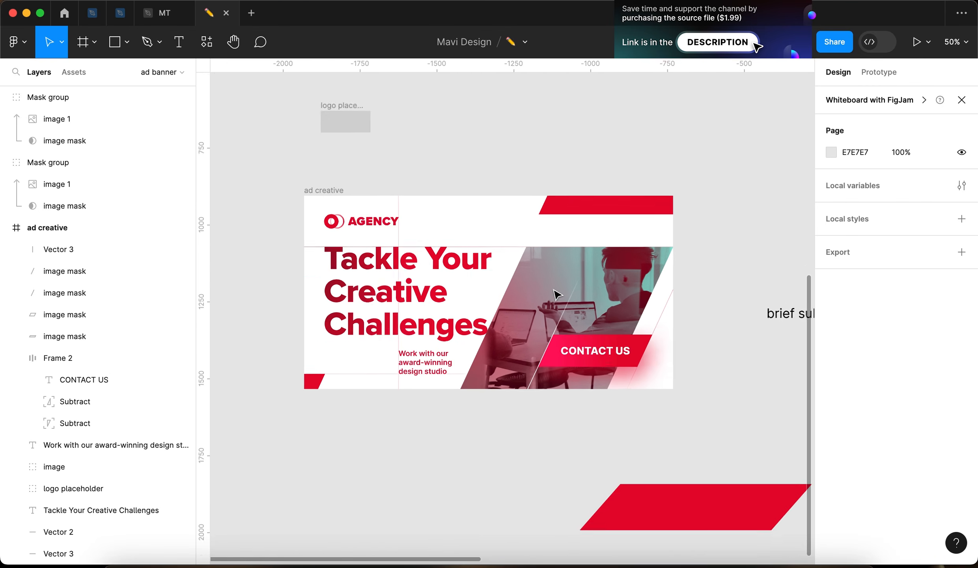
click(417, 218)
scroll(415, 219, down, 4)
drag(415, 219, 688, 227)
drag(742, 336, 565, 360)
scroll(545, 306, up, 5)
scroll(747, 189, up, 2)
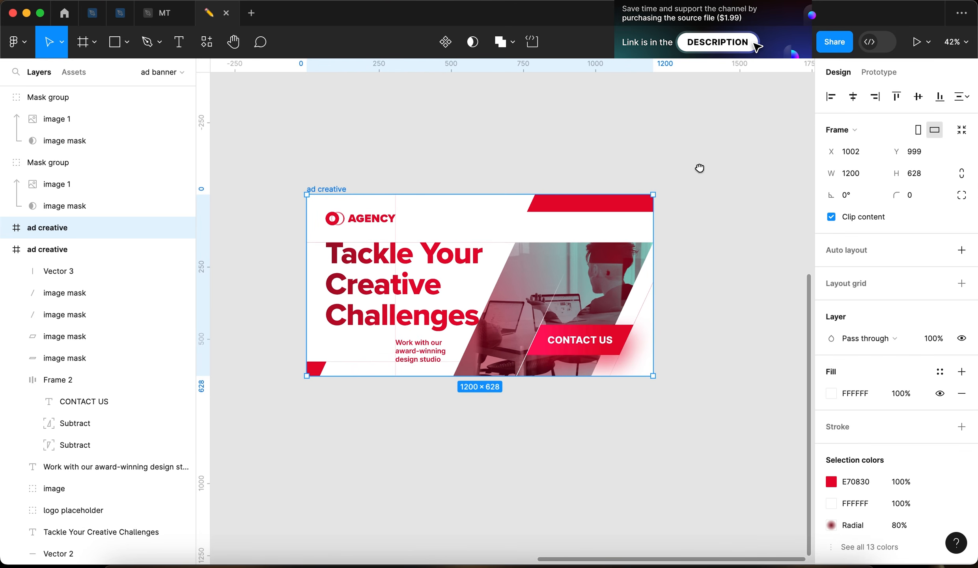
click(655, 138)
drag(508, 505, 581, 476)
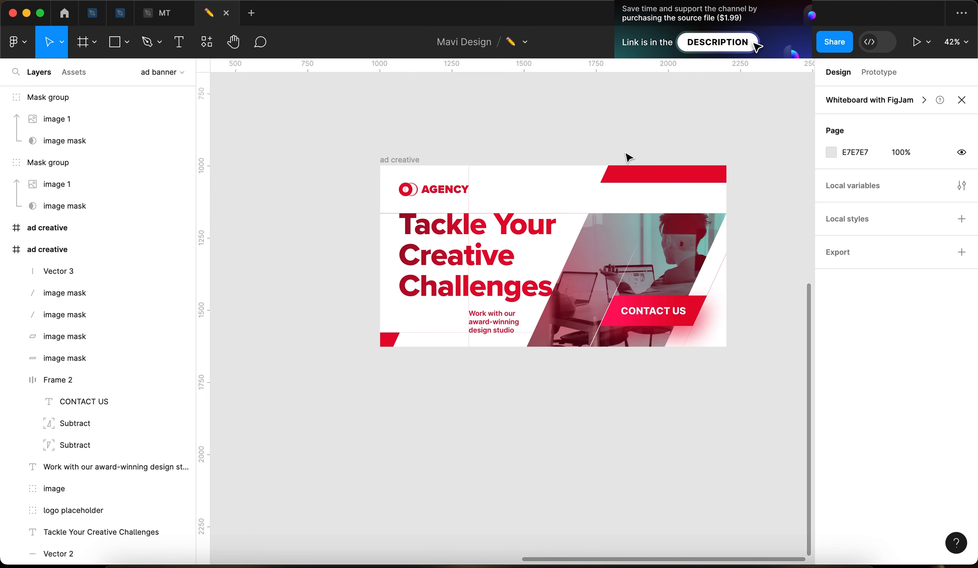
Step: Examine the duplicated banner's contact button and photo area, then compare it with the original banner, brief notes and photo credit
scroll(575, 151, up, 5)
scroll(574, 150, down, 5)
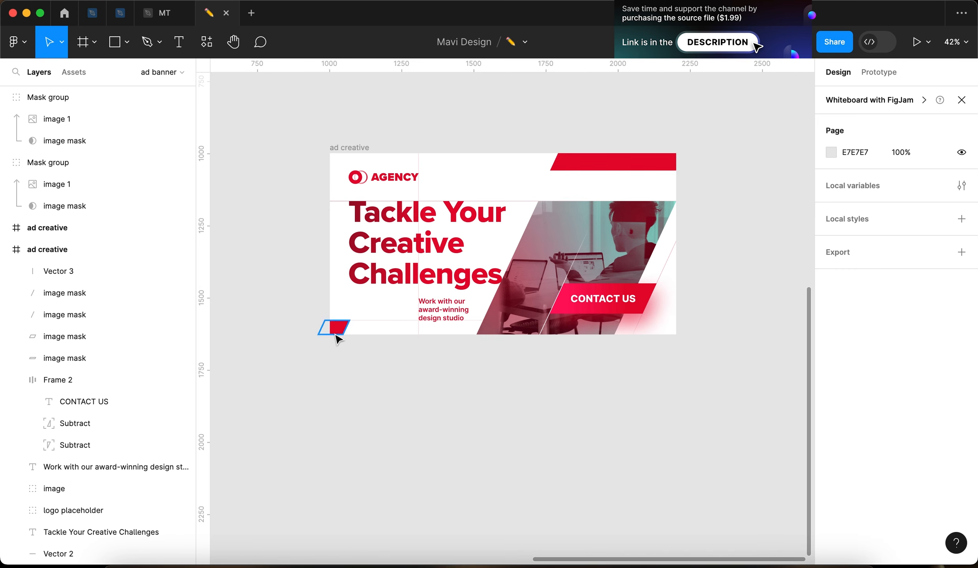
scroll(631, 317, up, 6)
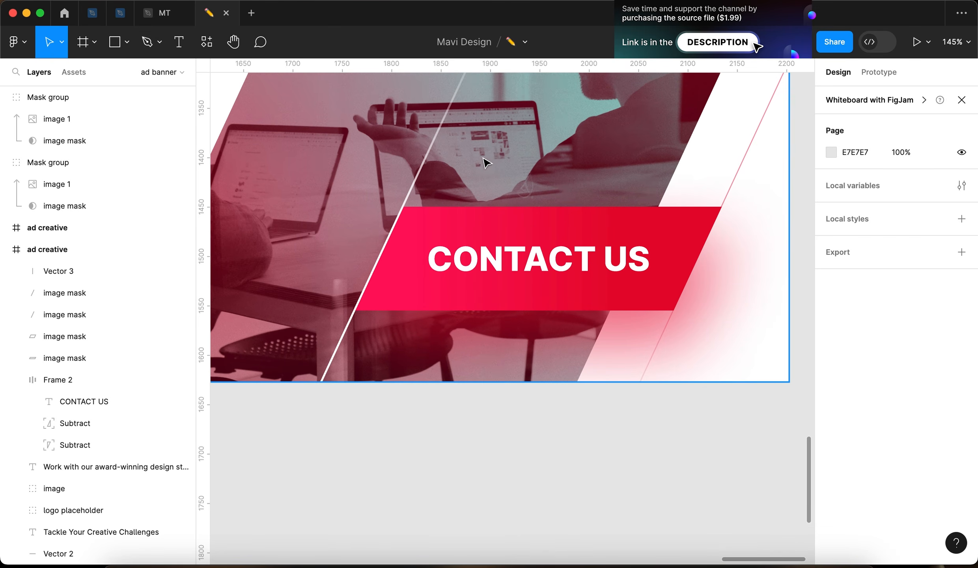
scroll(515, 190, down, 4)
scroll(718, 229, down, 5)
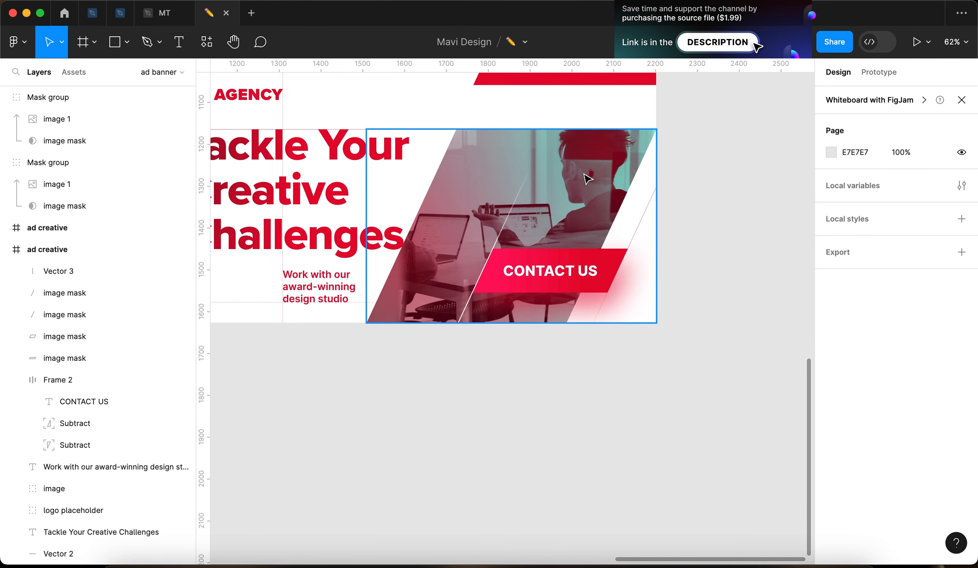
scroll(610, 210, up, 3)
scroll(610, 210, left, 3)
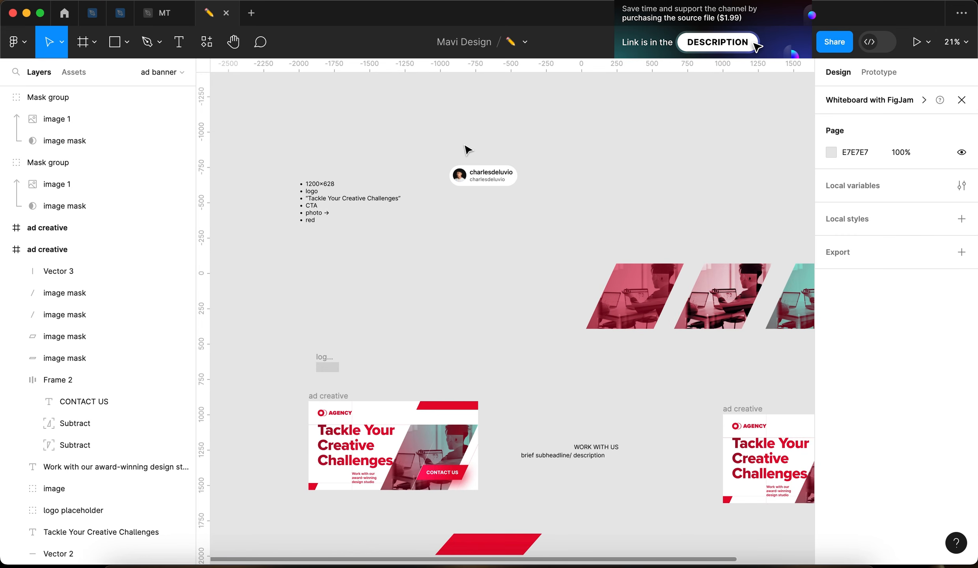
scroll(465, 149, up, 6)
scroll(675, 167, down, 8)
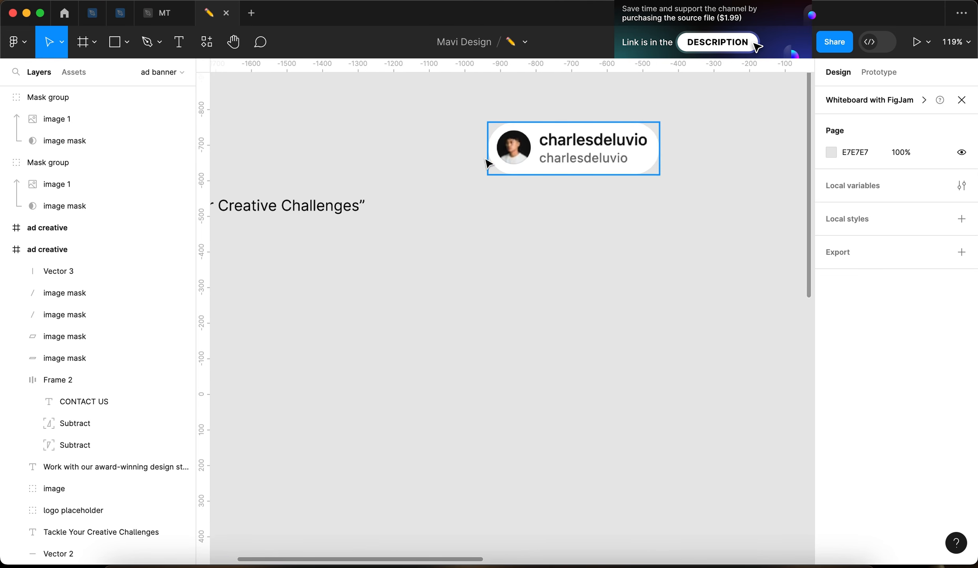
scroll(705, 149, up, 3)
scroll(683, 153, down, 4)
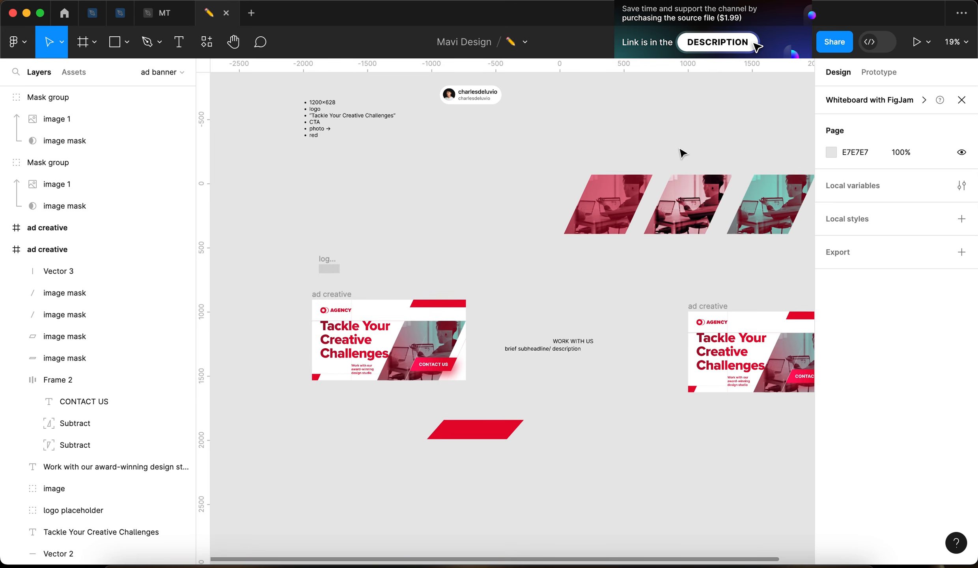
scroll(649, 227, right, 5)
scroll(648, 227, up, 6)
scroll(686, 241, down, 3)
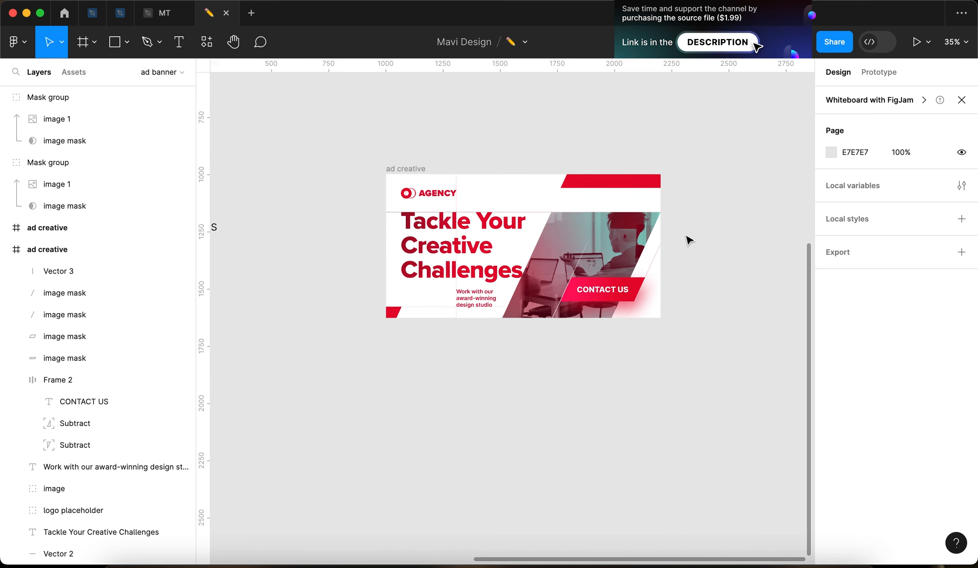
scroll(433, 140, up, 2)
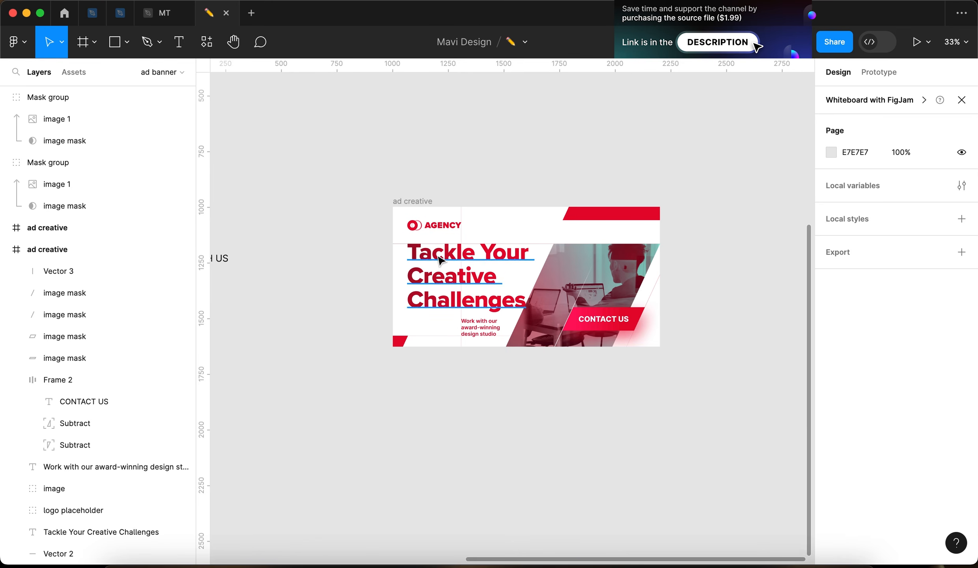
Step: Move the duplicated banner frame farther from the original and the draft elements, to X 1142, Y 959
scroll(545, 406, down, 3)
drag(466, 255, 591, 265)
click(491, 341)
scroll(497, 332, down, 5)
drag(534, 284, 480, 306)
scroll(469, 339, down, 3)
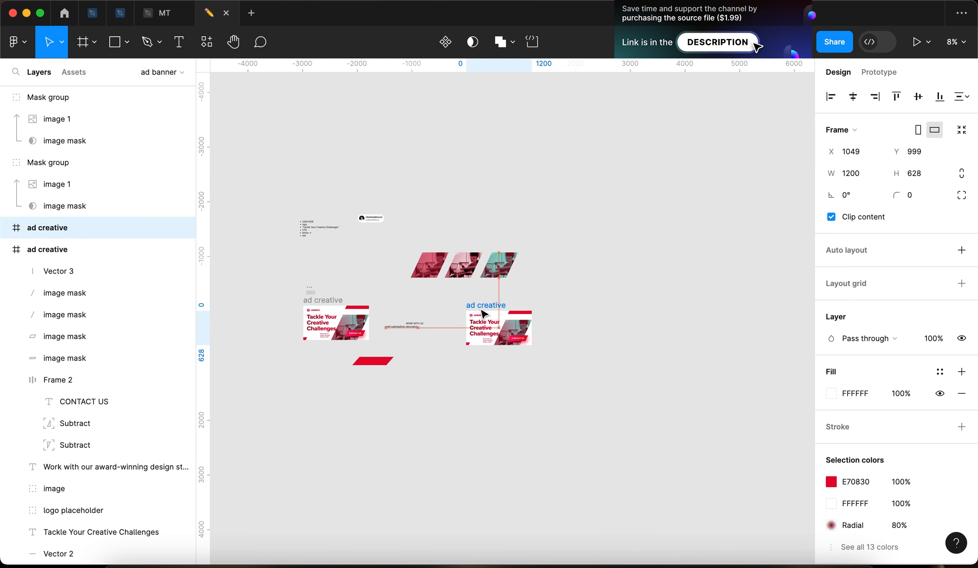
scroll(497, 330, up, 6)
scroll(585, 349, up, 4)
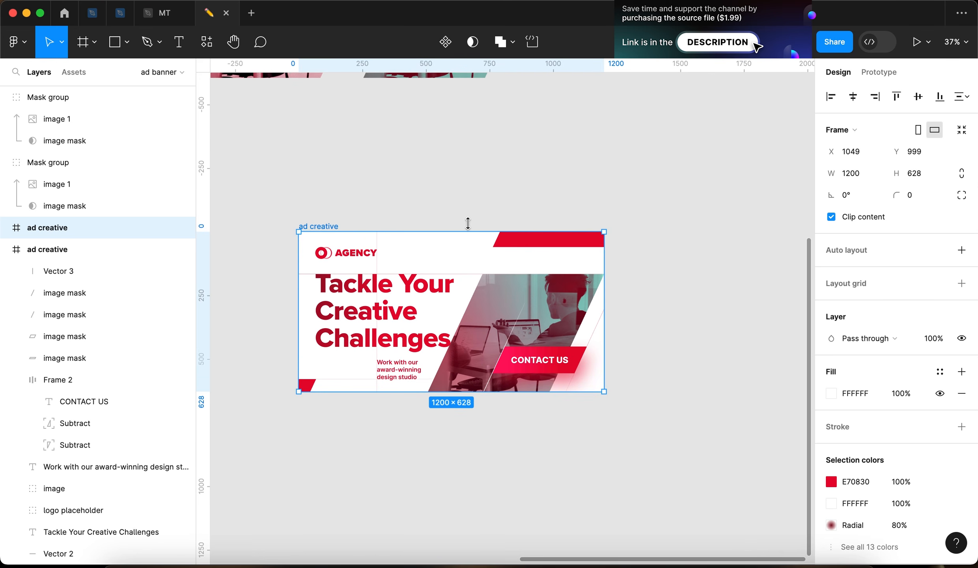
scroll(434, 388, left, 2)
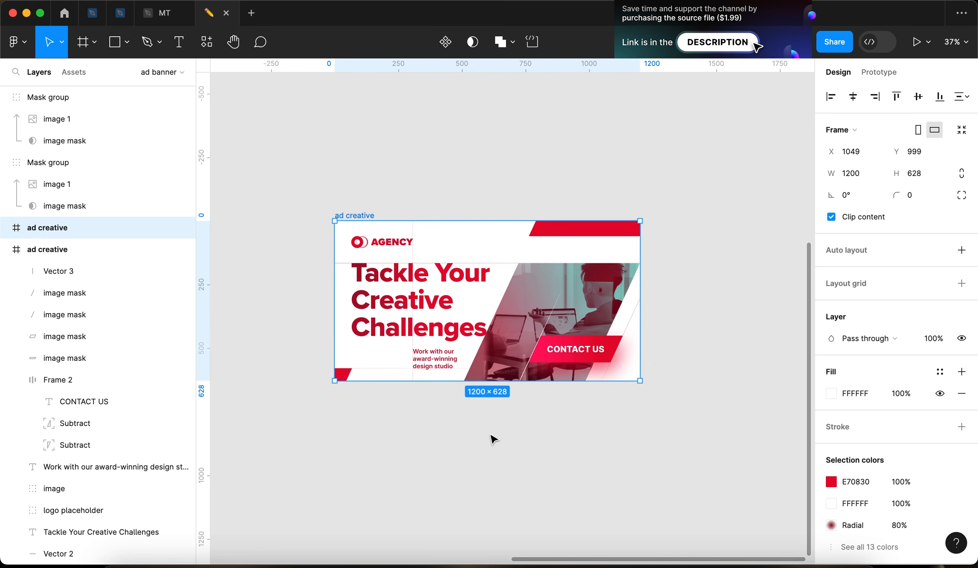
click(510, 173)
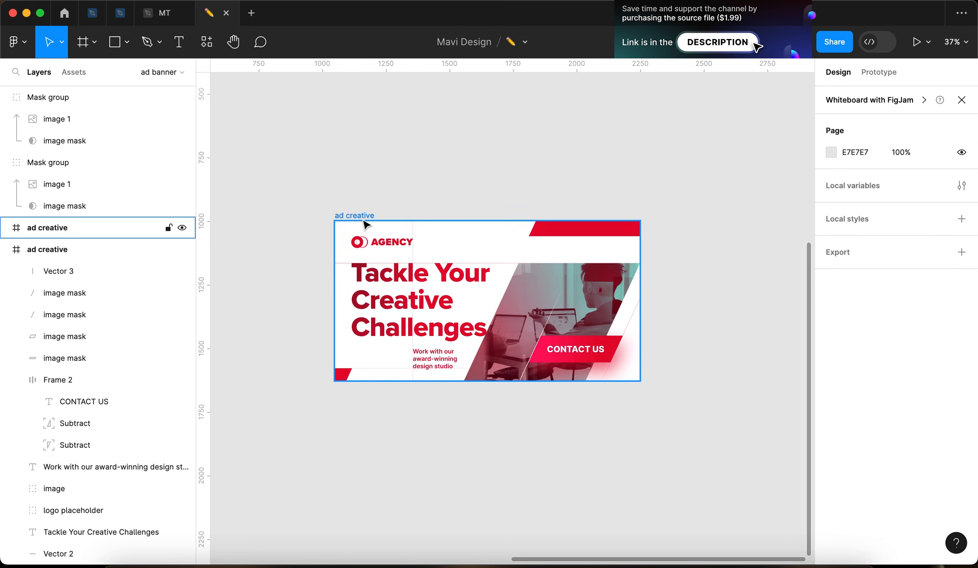
drag(364, 217, 388, 207)
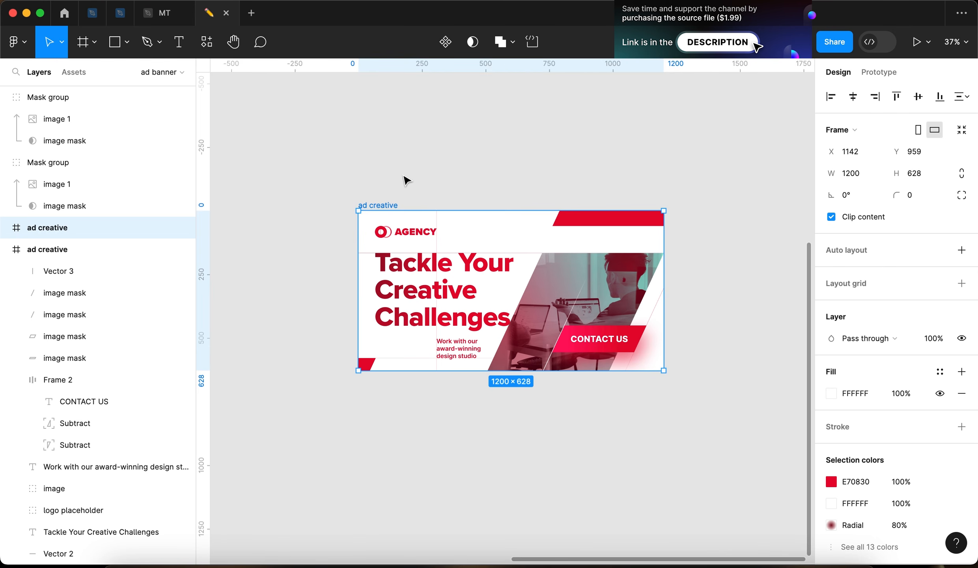